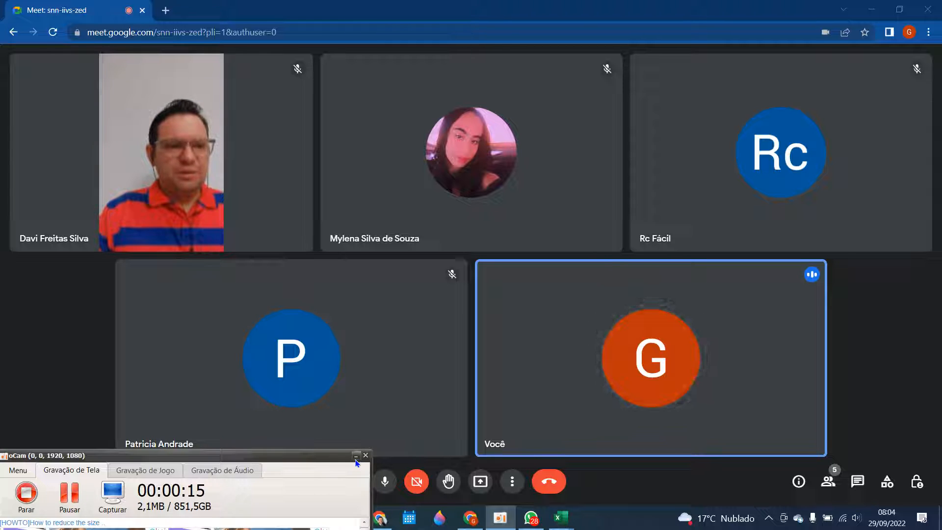
- Minimize the oCam recorder and bring up the FLUXO DE CAIXA PARA PREENCHER workbook in Excel
left_click(356, 459)
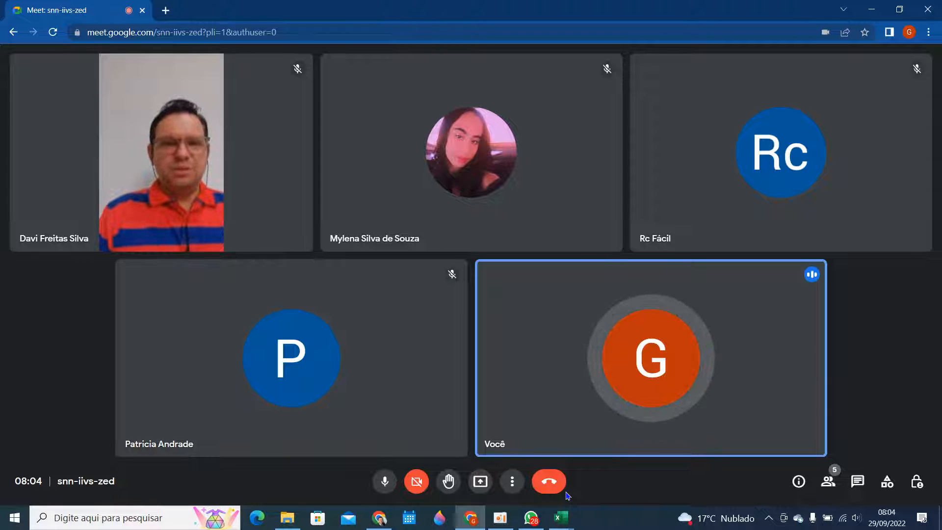
mouse_move(567, 524)
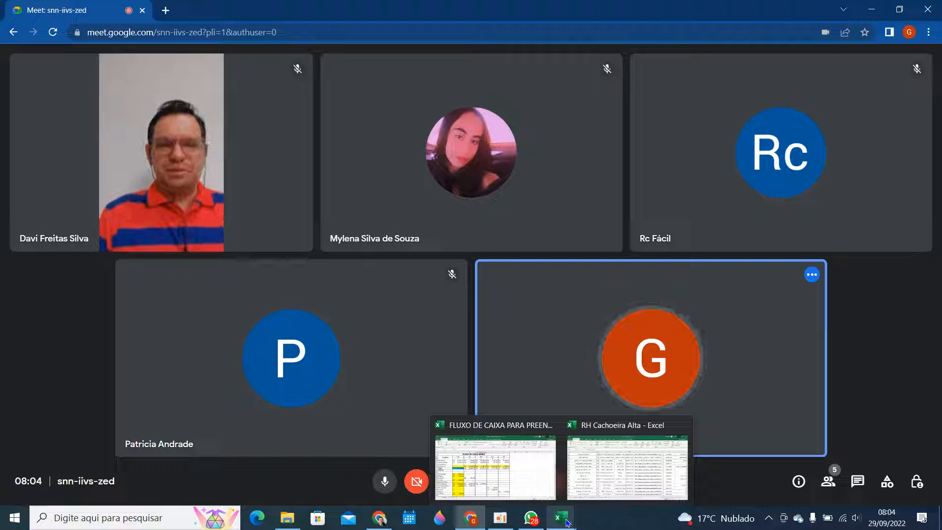
left_click(545, 488)
left_click(543, 488)
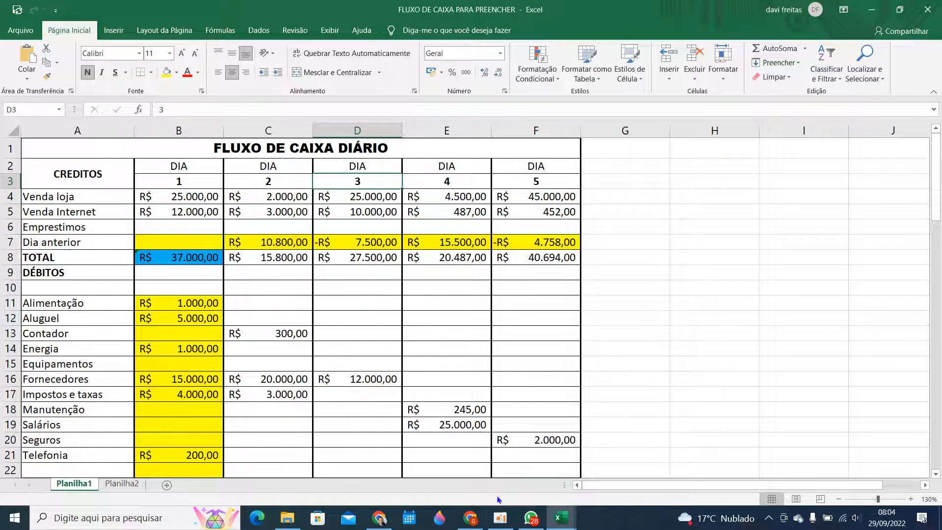
- Switch back to the Google Meet call and admit the participant waiting to join
left_click(470, 518)
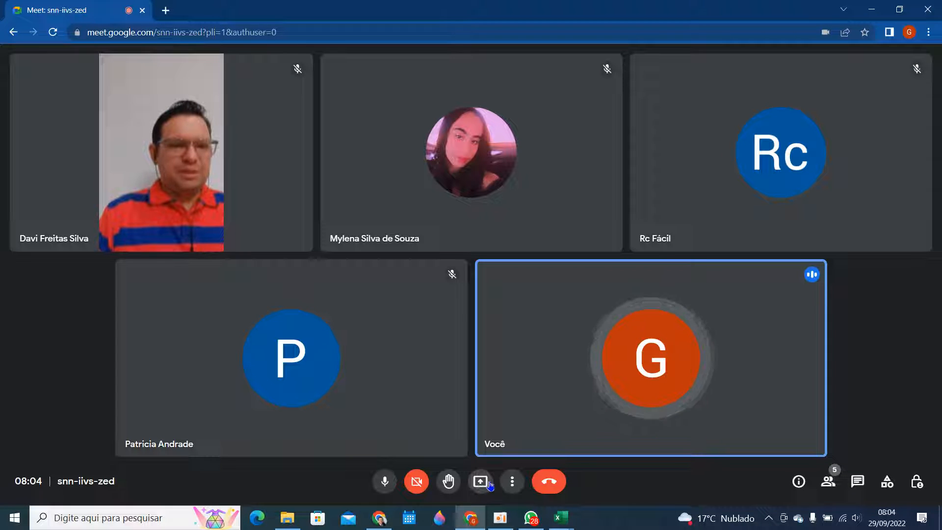
left_click(481, 482)
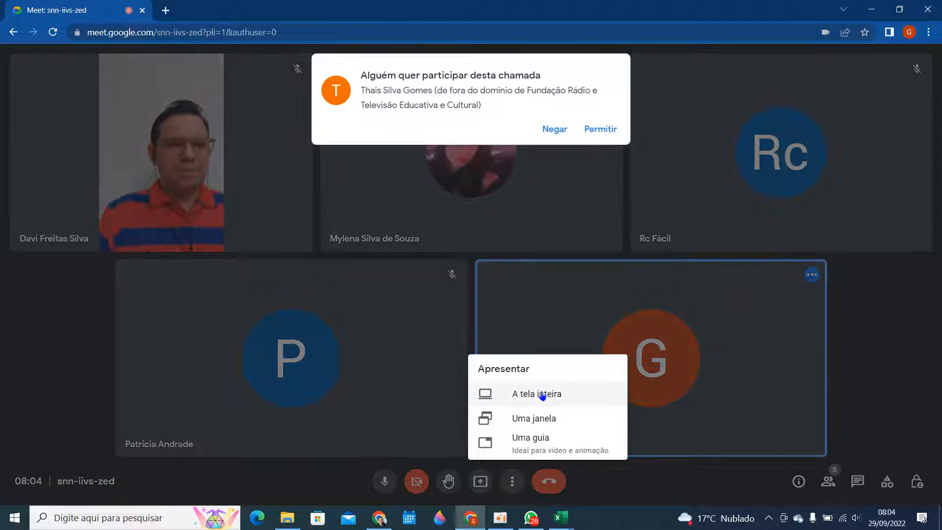
left_click(602, 129)
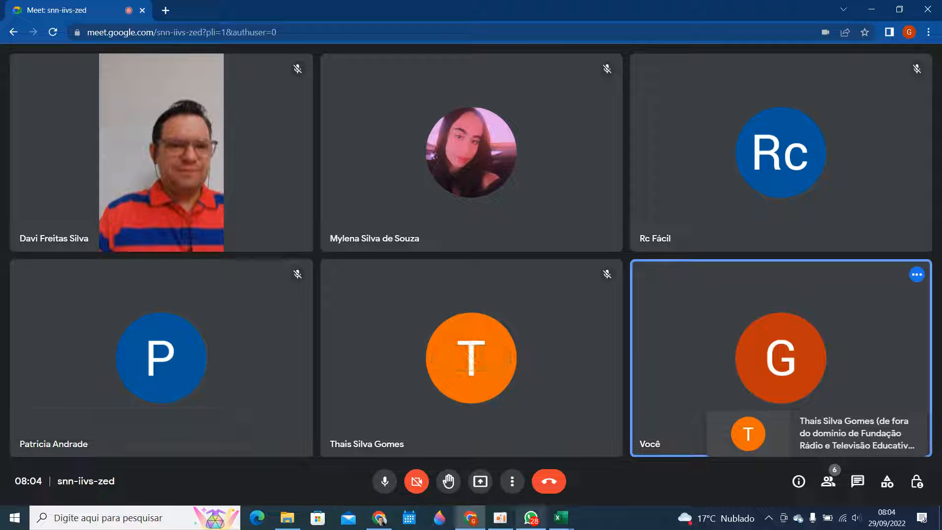
- Present the entire screen to everyone in the Meet call
mouse_move(518, 528)
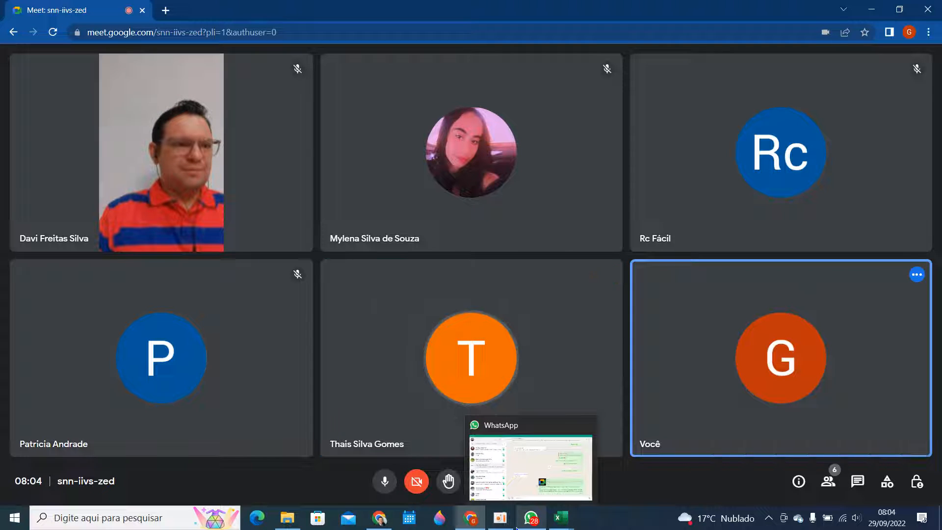
mouse_move(572, 522)
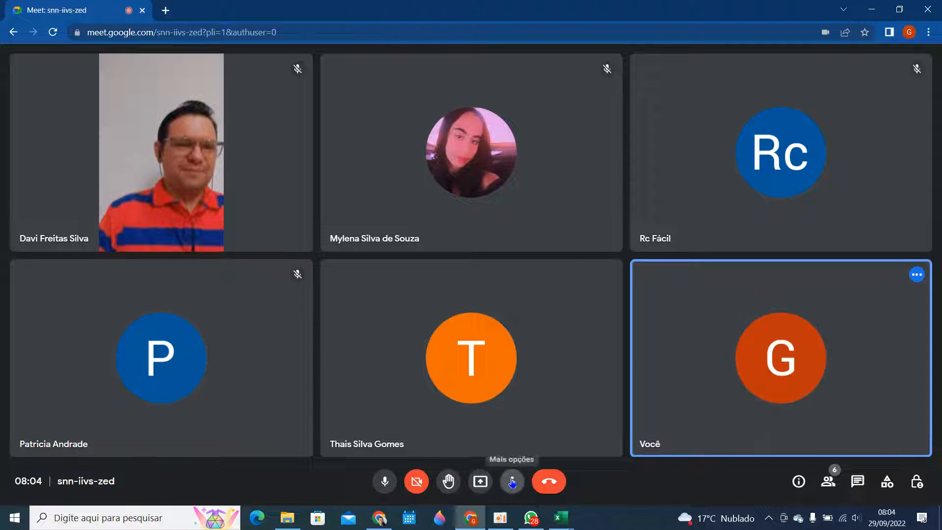
left_click(512, 482)
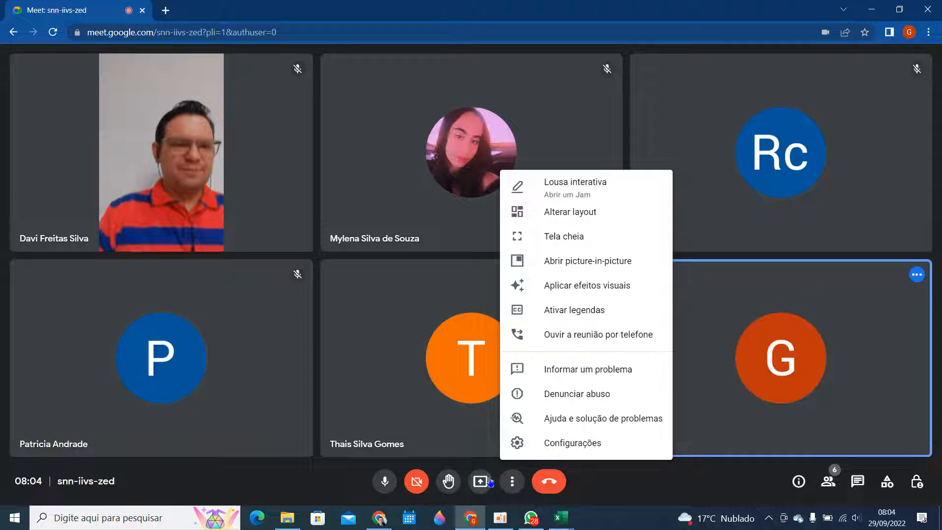
left_click(488, 482)
left_click(490, 395)
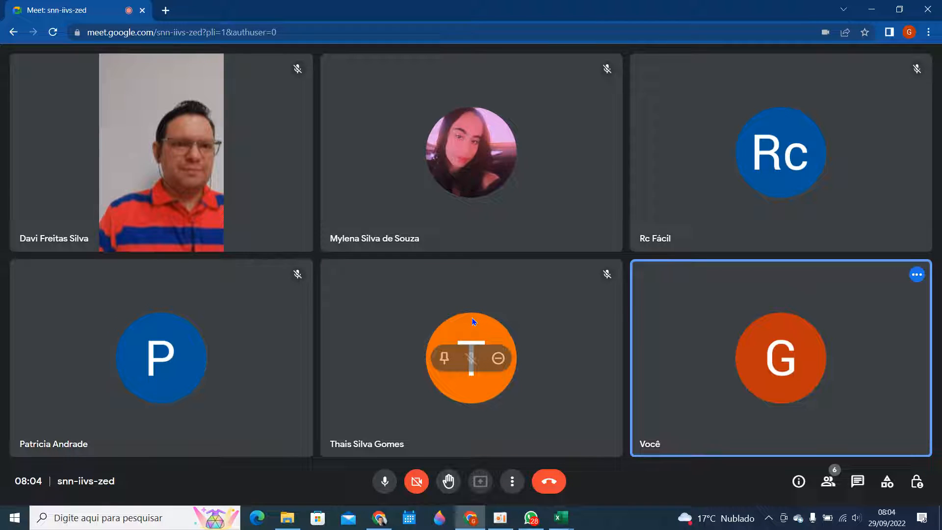
left_click(444, 203)
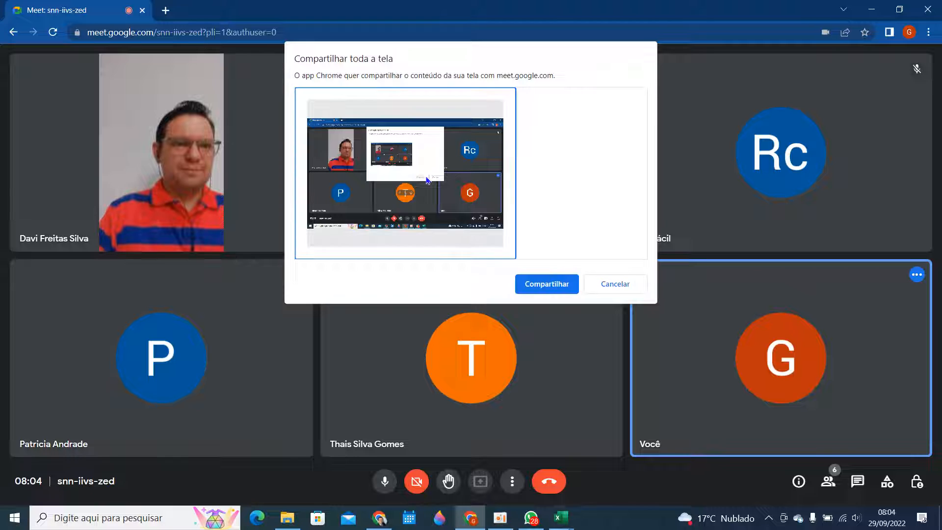
left_click(548, 288)
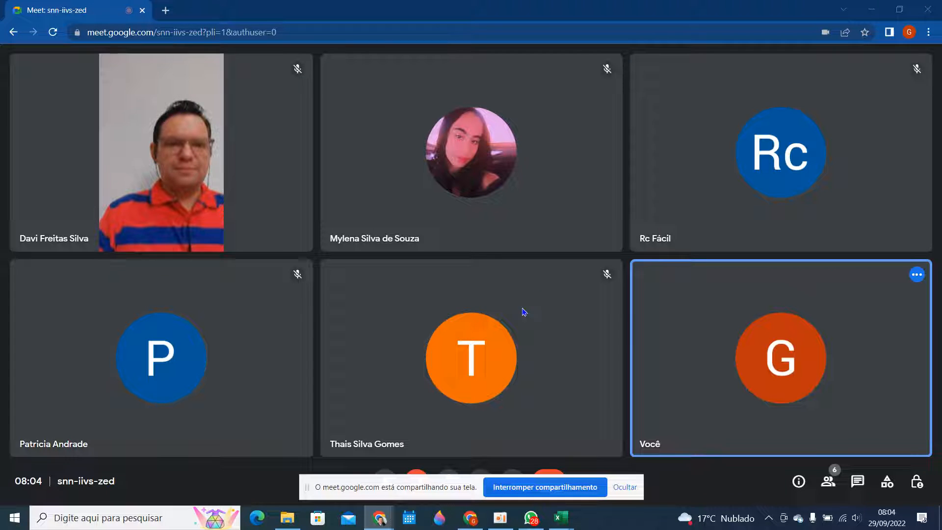
- Move the screen-sharing notice out of the way and switch to the FLUXO DE CAIXA PARA PREENCHER workbook in Excel
left_click_drag(363, 487, 809, 518)
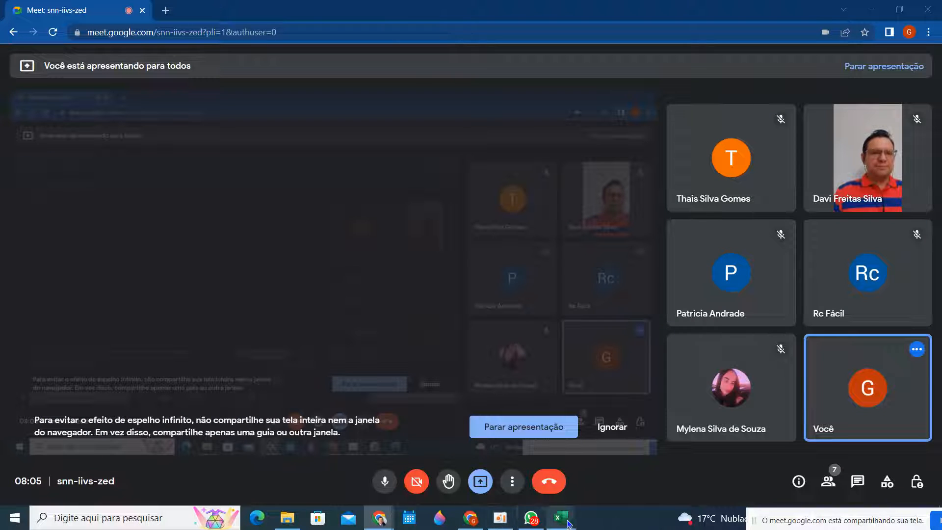
mouse_move(568, 524)
left_click(496, 462)
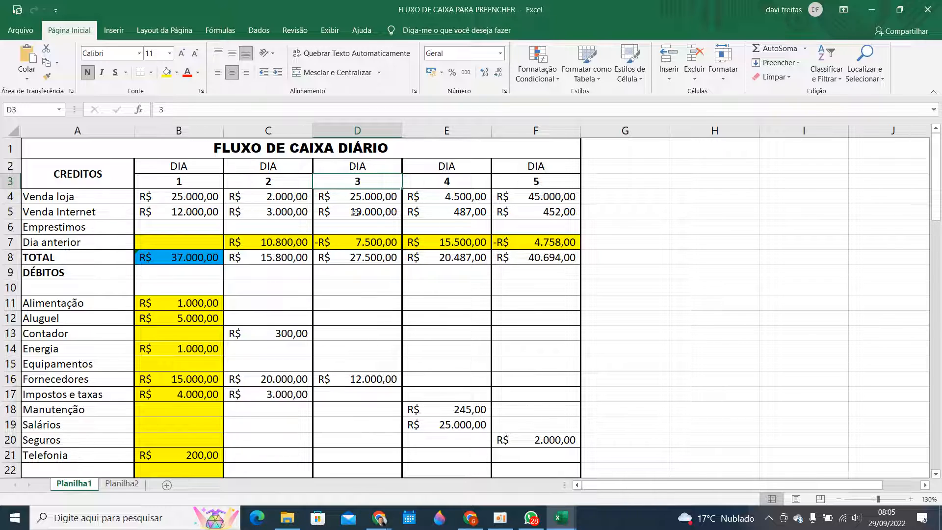
left_click(235, 205)
left_click(176, 202)
left_click(338, 217)
left_click(302, 214)
left_click(330, 220)
left_click(430, 221)
left_click(370, 214)
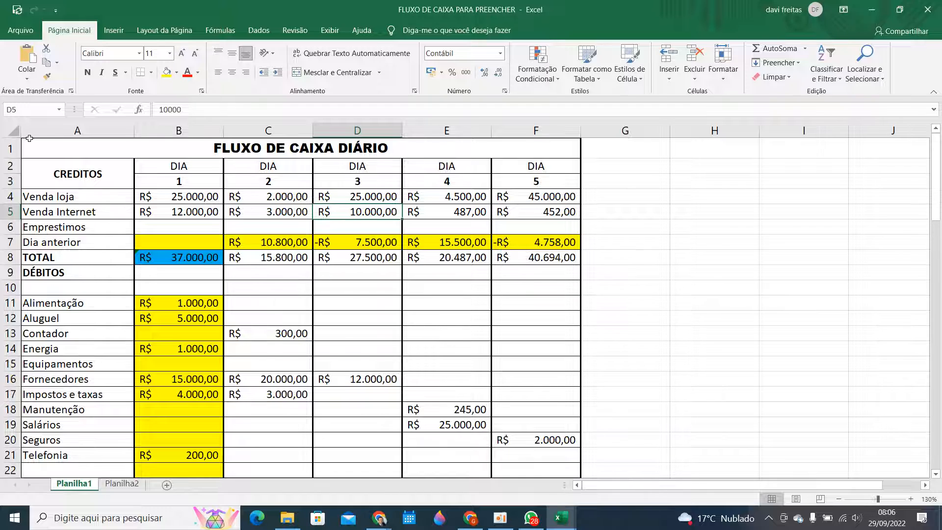
- Give all columns of the Planilha1 sheet one uniform width and all rows one uniform, taller height
left_click(12, 133)
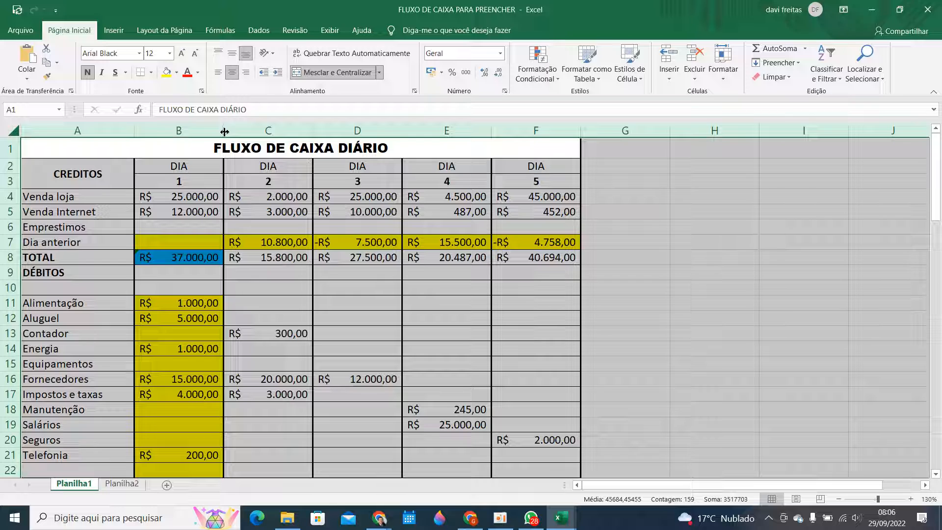
mouse_move(224, 129)
left_mouse_down()
mouse_move(238, 129)
mouse_move(224, 128)
left_mouse_up()
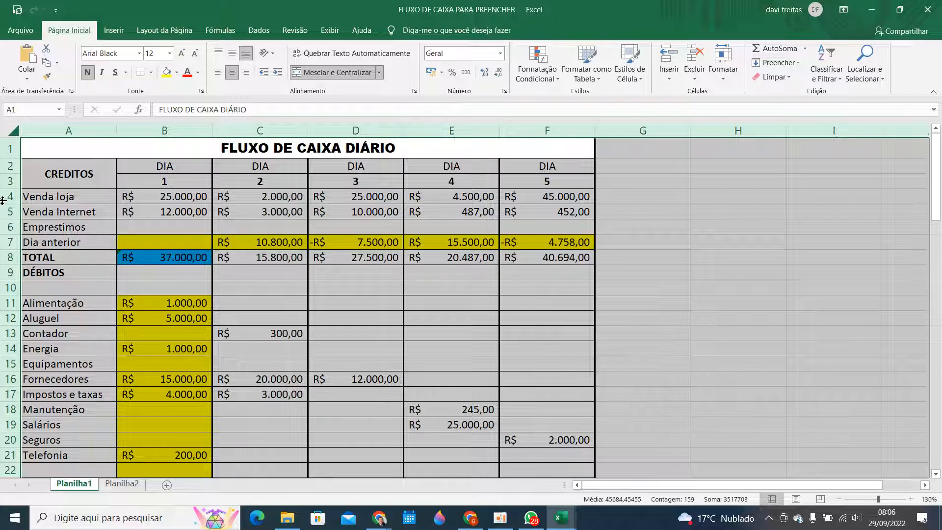
left_click_drag(3, 206, 2, 207)
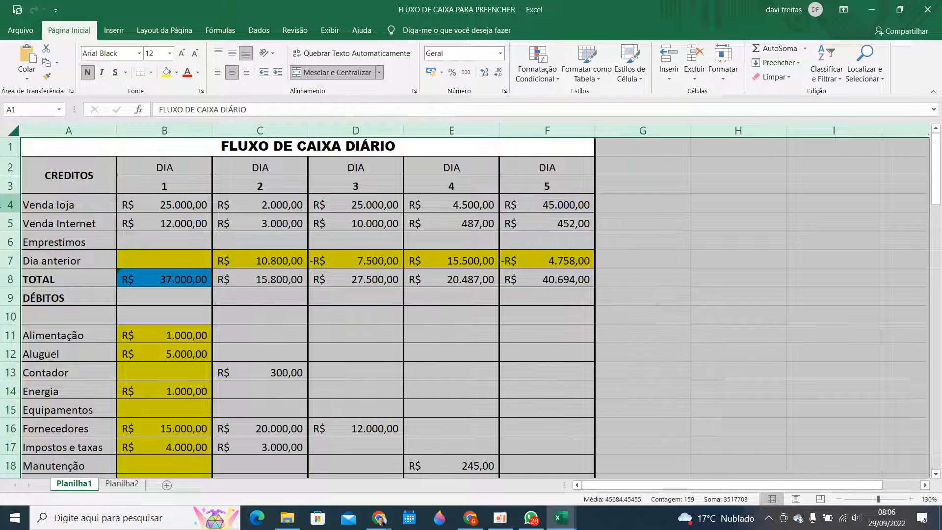
left_click_drag(4, 195, 2, 192)
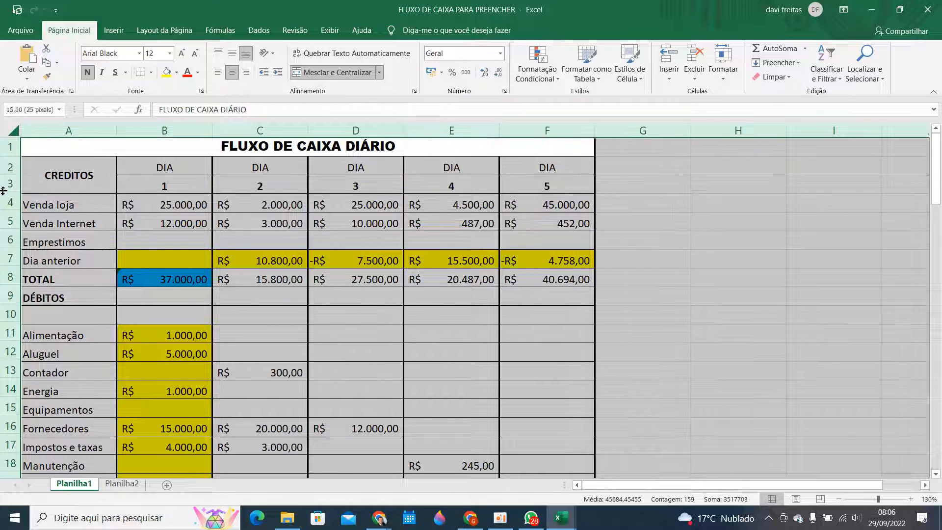
left_click_drag(2, 196, 1, 199)
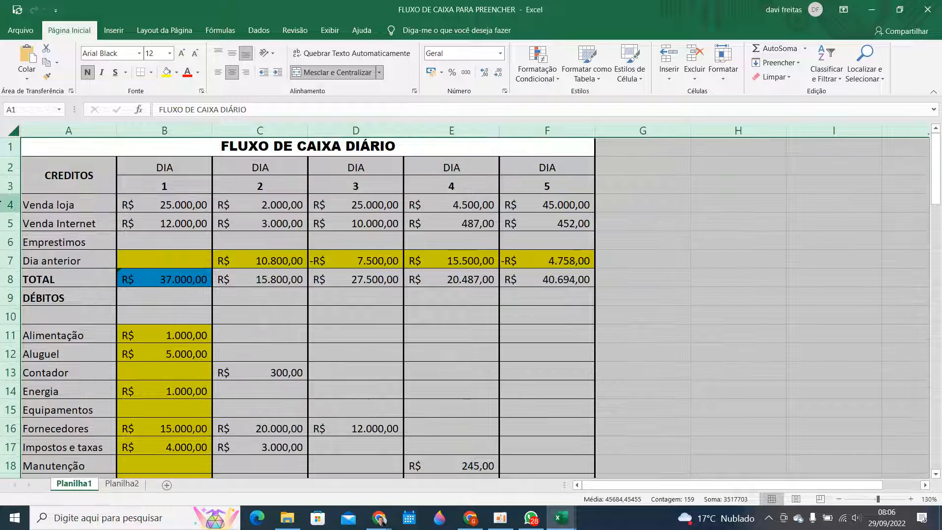
left_click(348, 317)
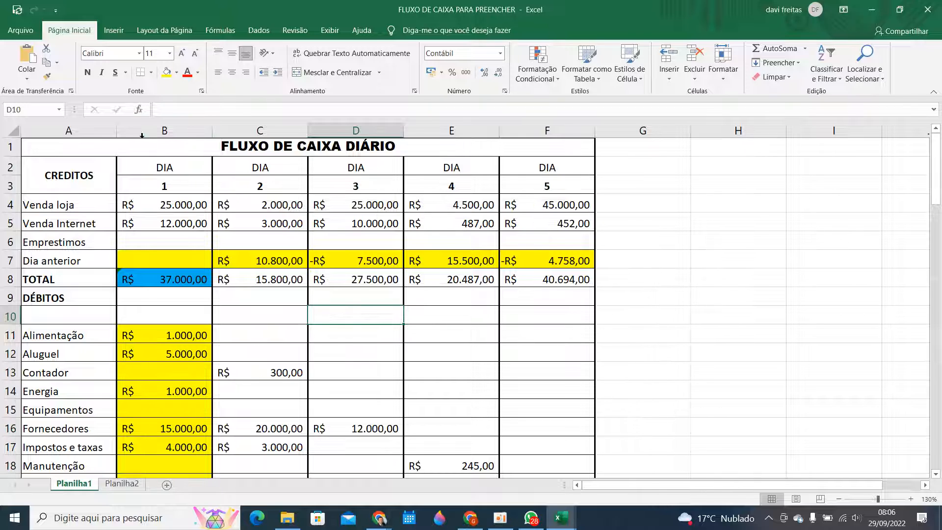
- Widen column A and the columns D, E and F for days 3 to 5 in the daily cash flow table
left_click_drag(117, 132, 136, 131)
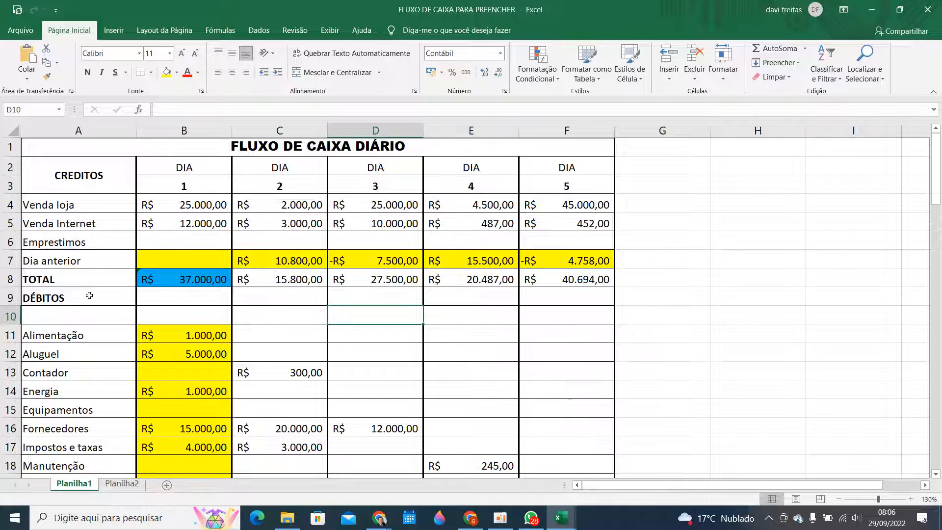
scroll(89, 297, "down", 2)
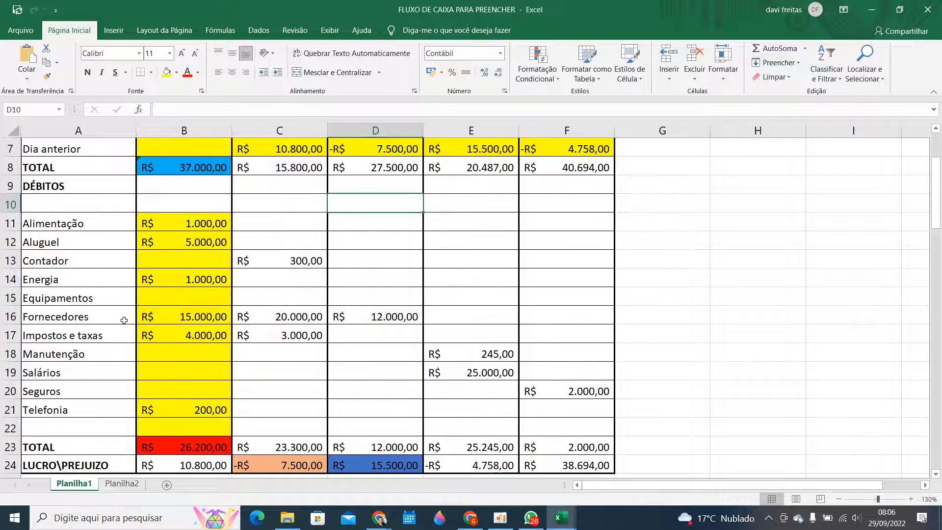
scroll(71, 336, "up", 2)
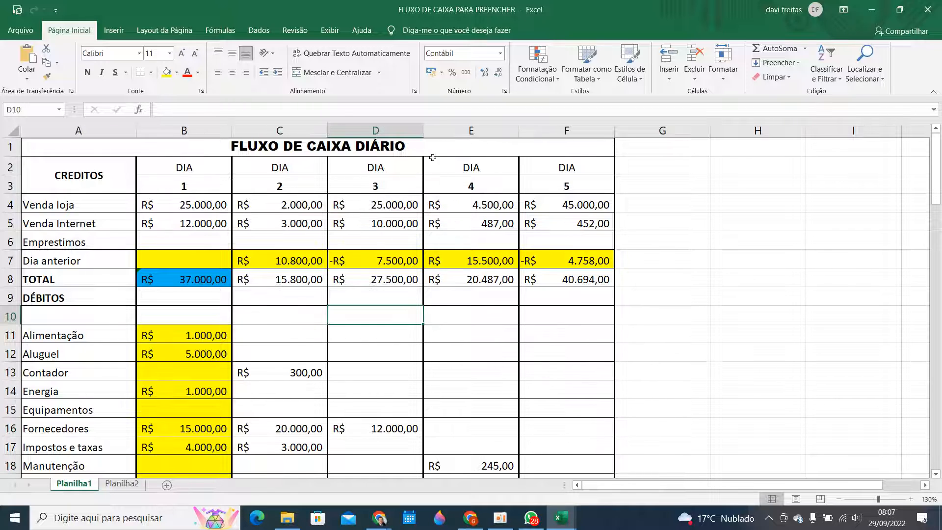
left_click_drag(423, 129, 451, 129)
left_click_drag(546, 132, 581, 131)
left_click_drag(676, 130, 703, 135)
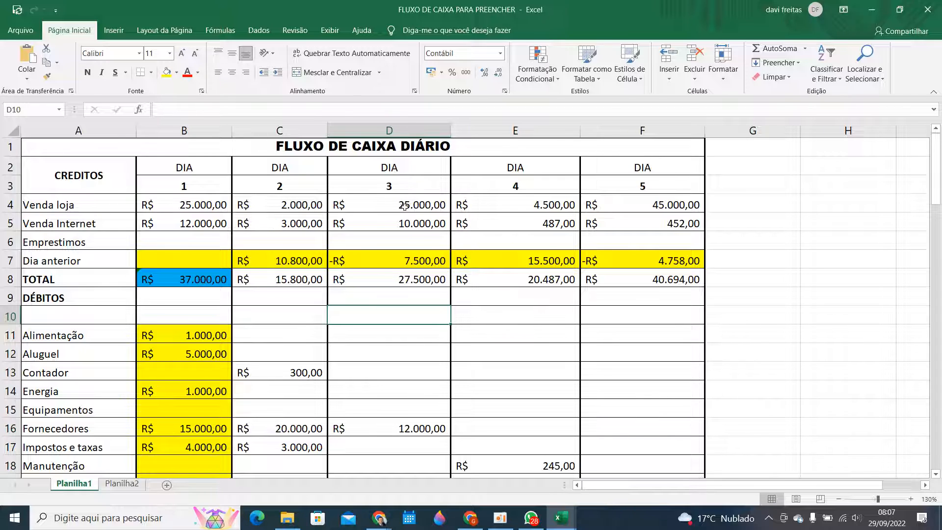
left_click(194, 169)
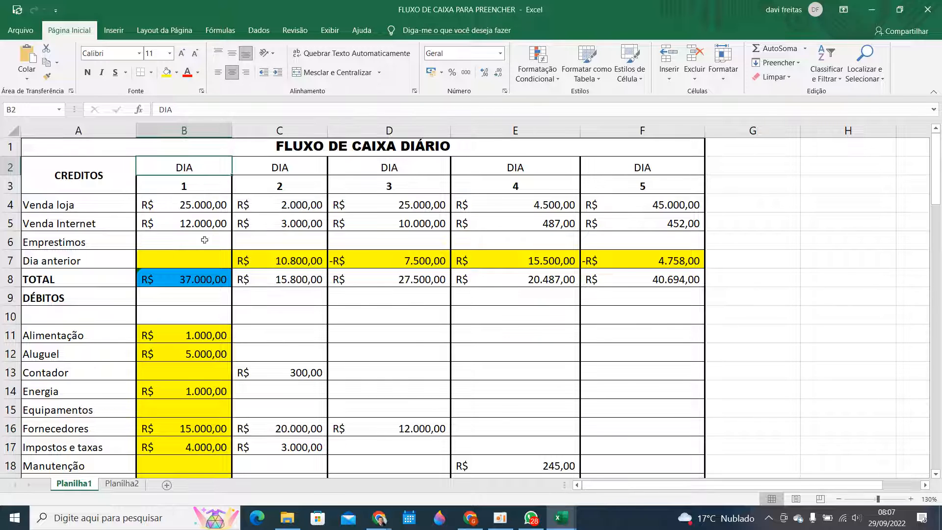
left_click(272, 205)
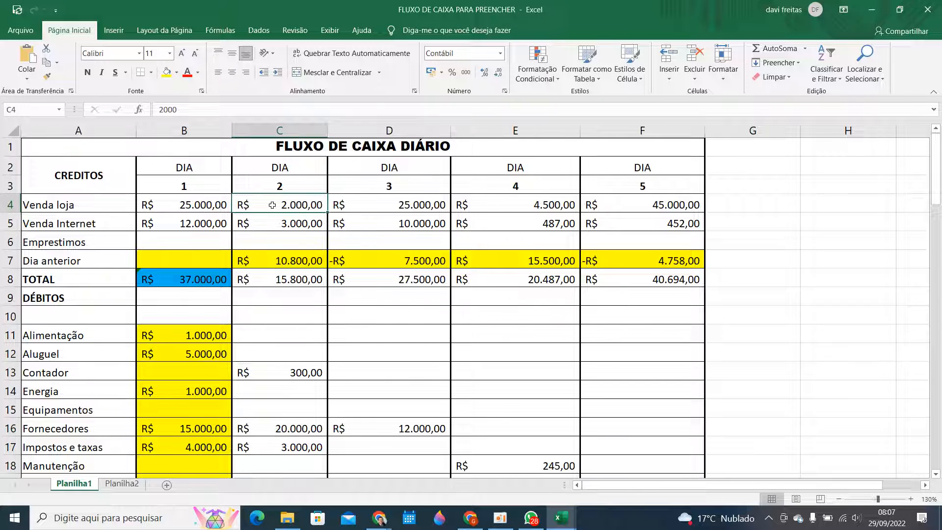
left_click(423, 239)
left_click(496, 238)
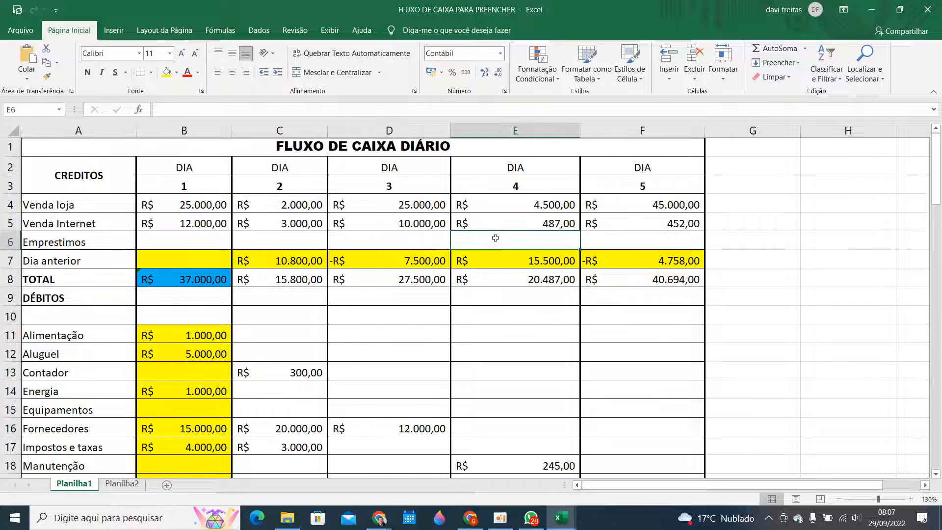
left_click(391, 216)
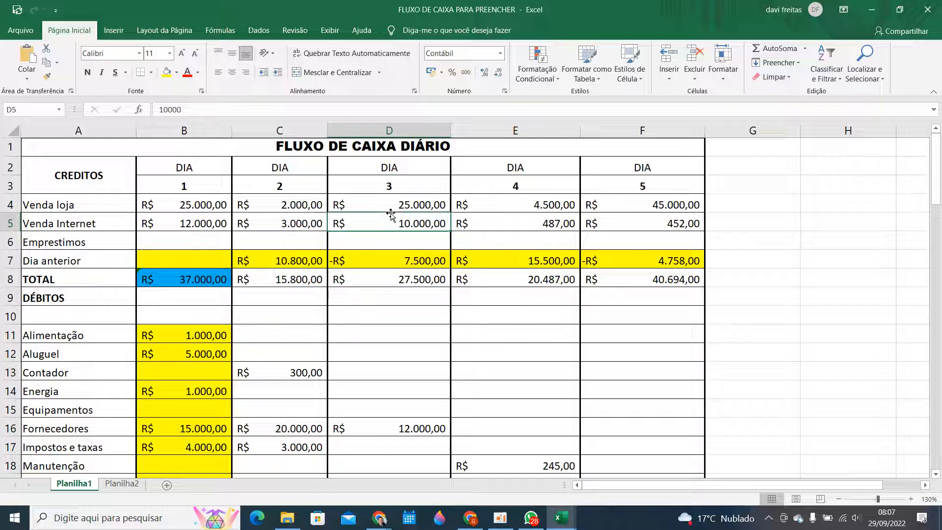
left_click(289, 205)
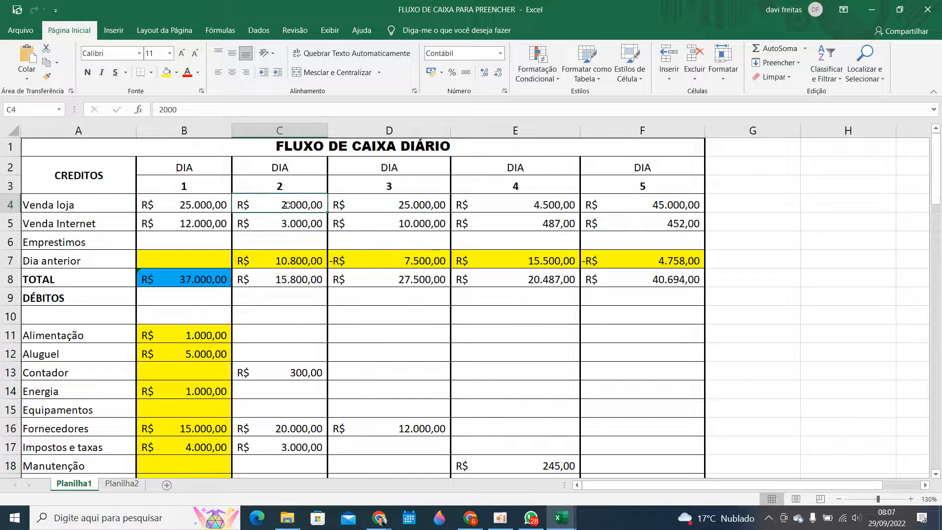
left_click(198, 205)
- Narrow column C for day 2 slightly
left_click(267, 185)
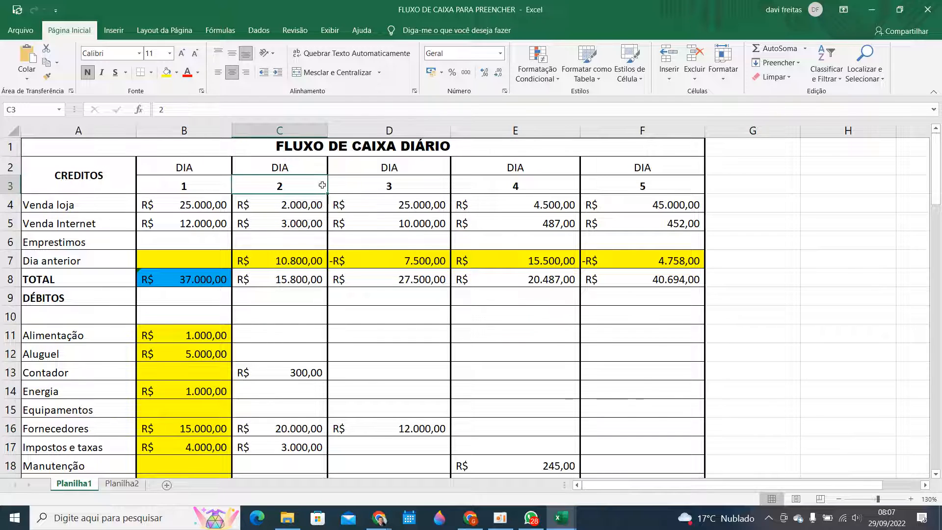
left_click_drag(327, 128, 321, 128)
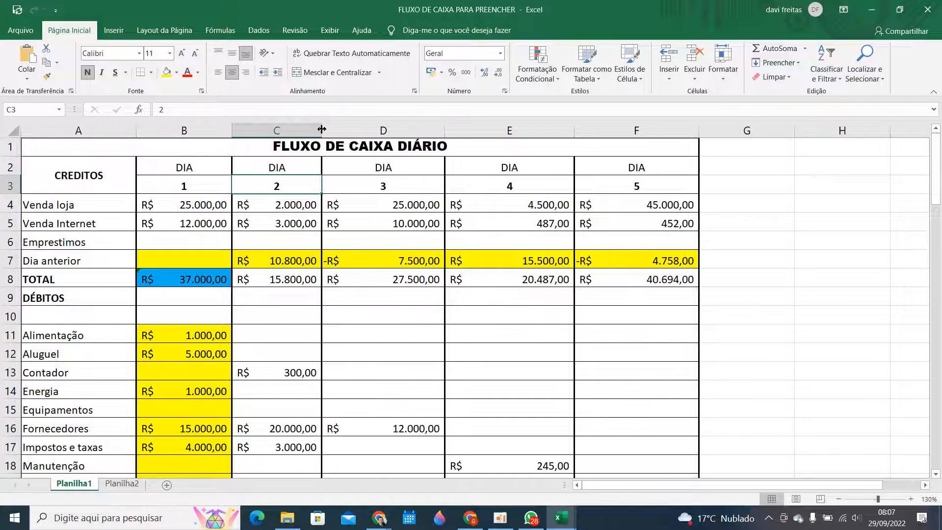
left_click(278, 210)
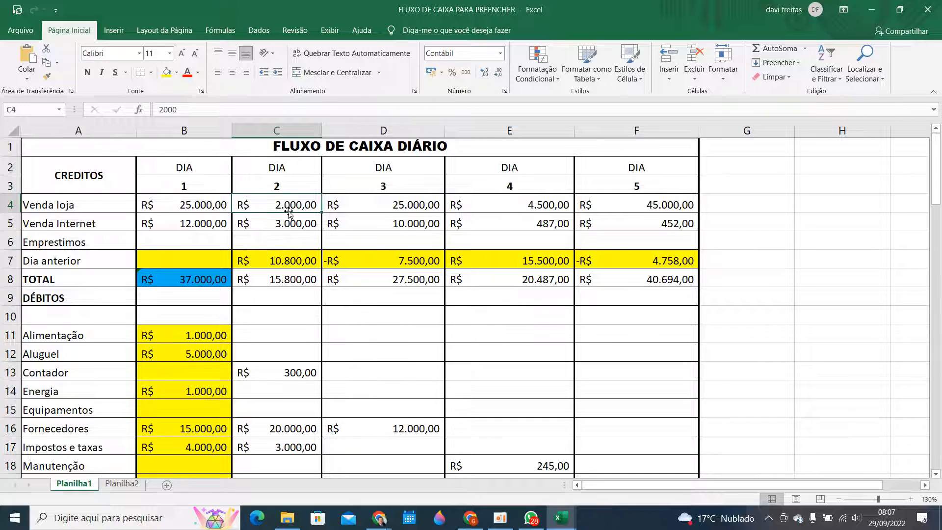
- Check the exact column width of the day 2 column in the daily cash flow table
left_click(287, 167)
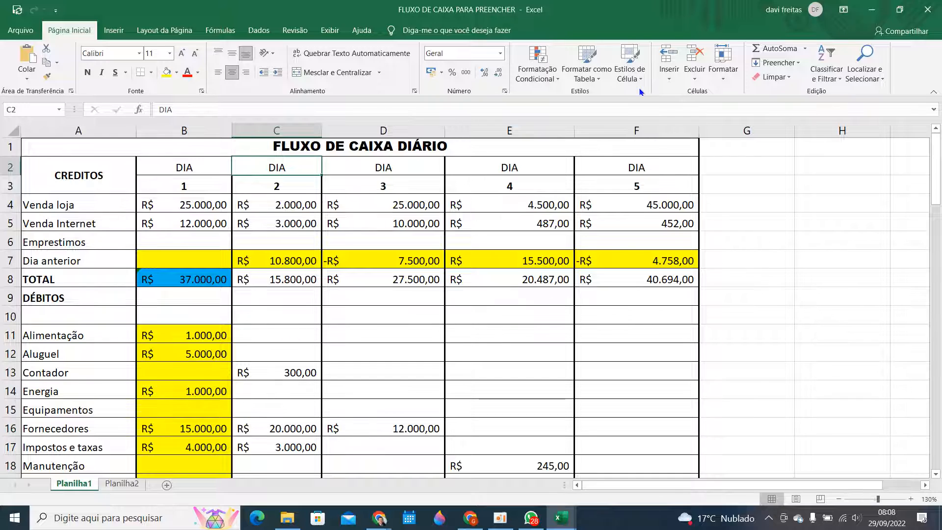
left_click(721, 82)
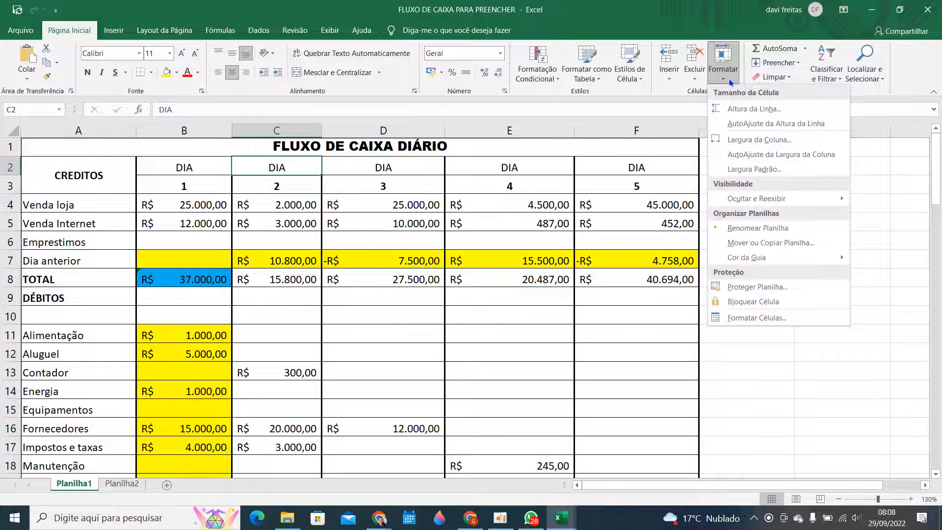
left_click(741, 142)
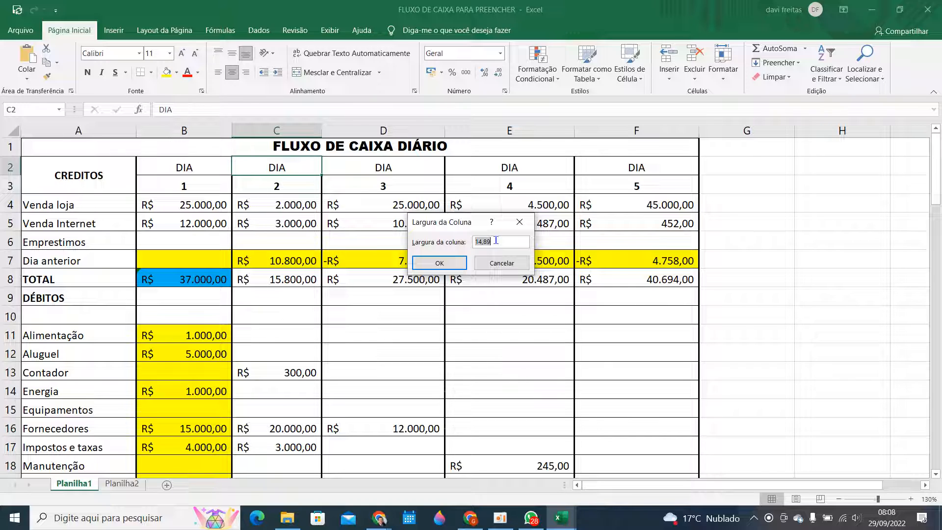
left_click_drag(497, 241, 476, 240)
left_click(462, 263)
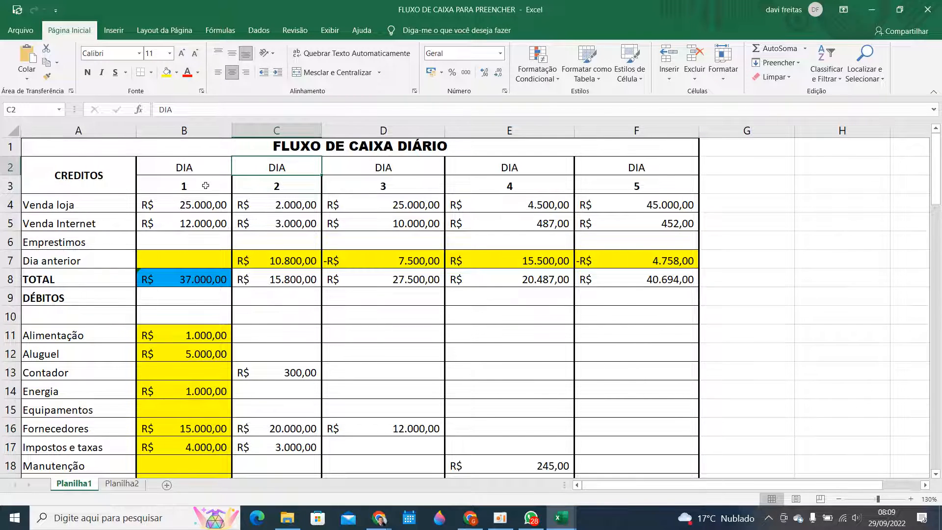
- Set the width of the day 1 to day 5 columns (B to F) to 14,89
left_click_drag(206, 186, 614, 192)
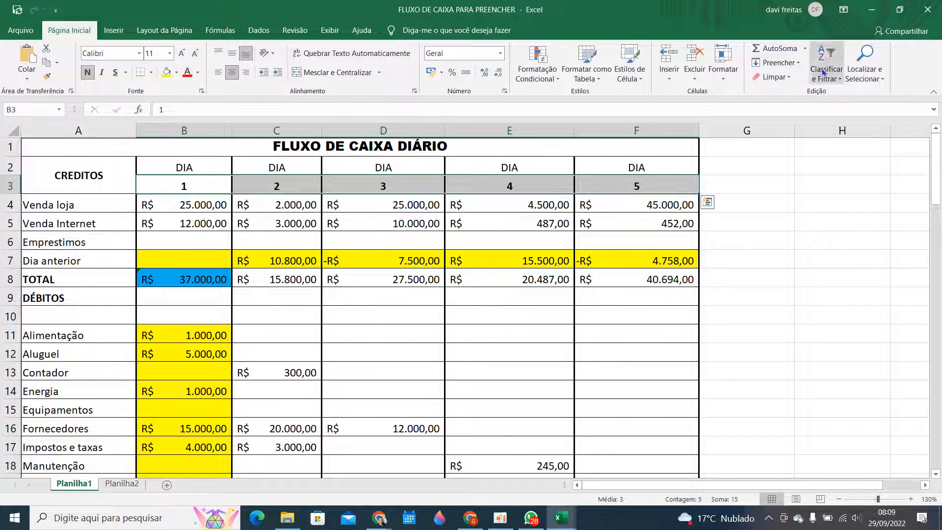
left_click(732, 84)
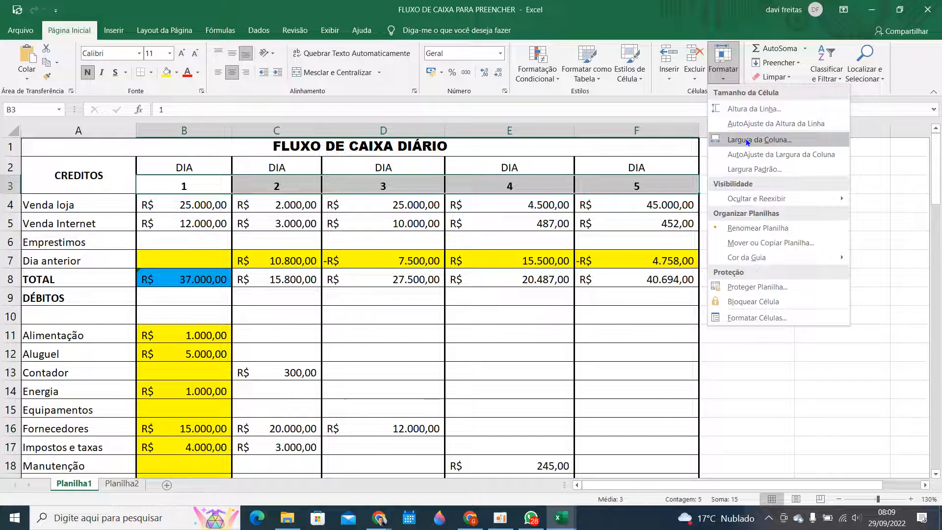
left_click(747, 141)
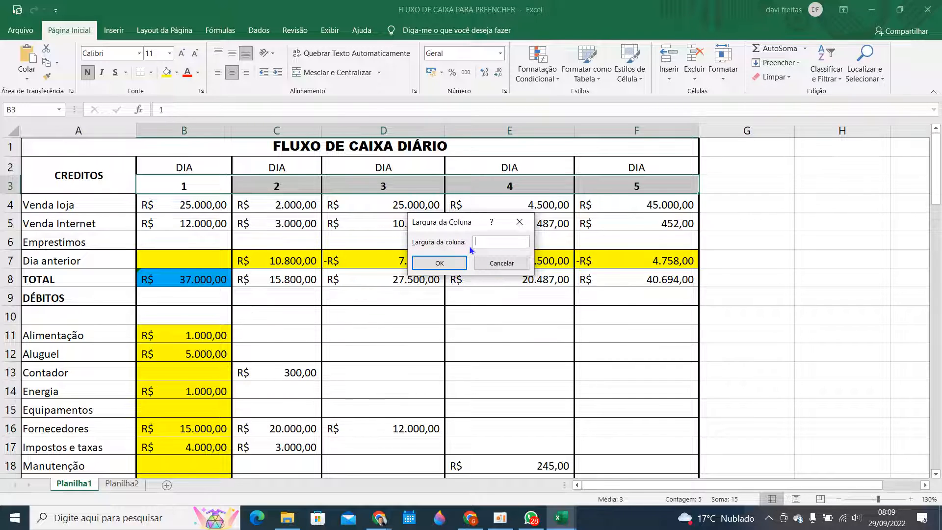
type("14,89")
left_click(448, 264)
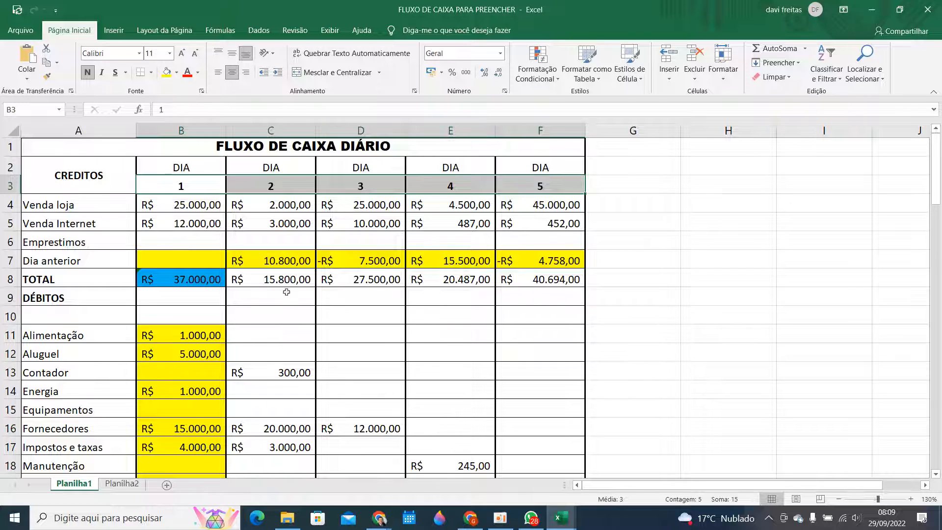
left_click(342, 238)
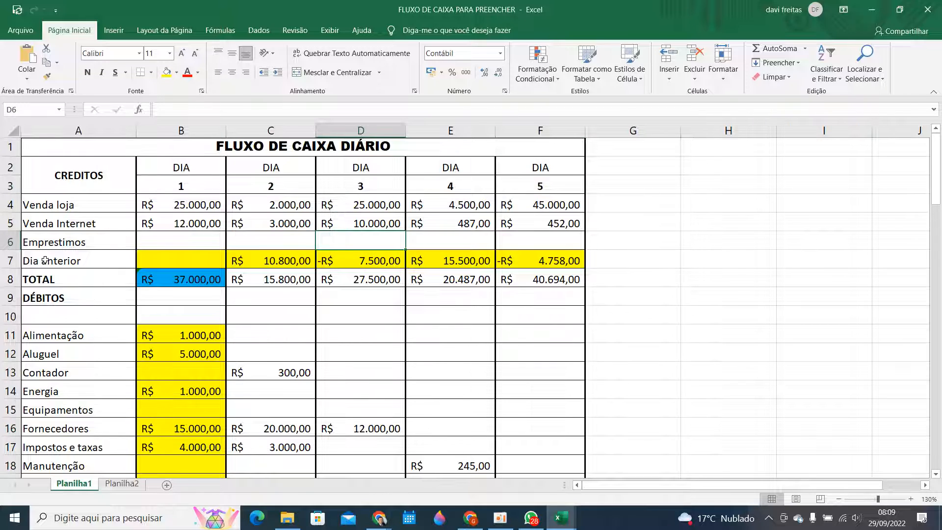
- Make the Dia anterior row, the empty row 10 and the Alimentação row taller
left_click_drag(14, 268, 14, 277)
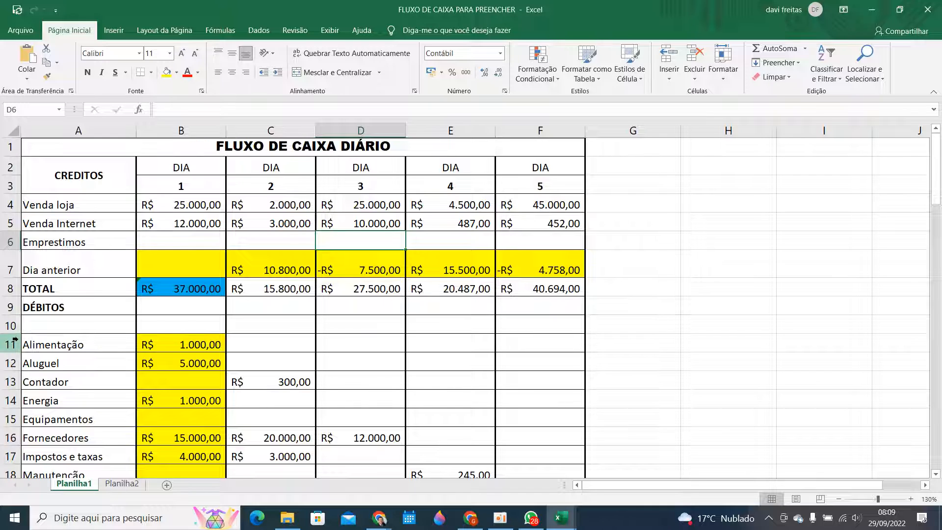
left_click_drag(14, 334, 14, 344)
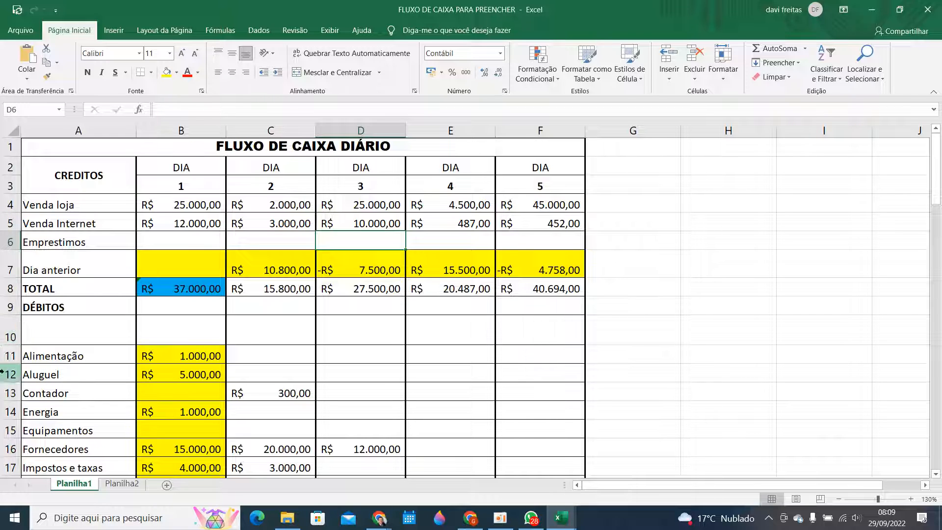
left_click_drag(11, 362, 12, 382)
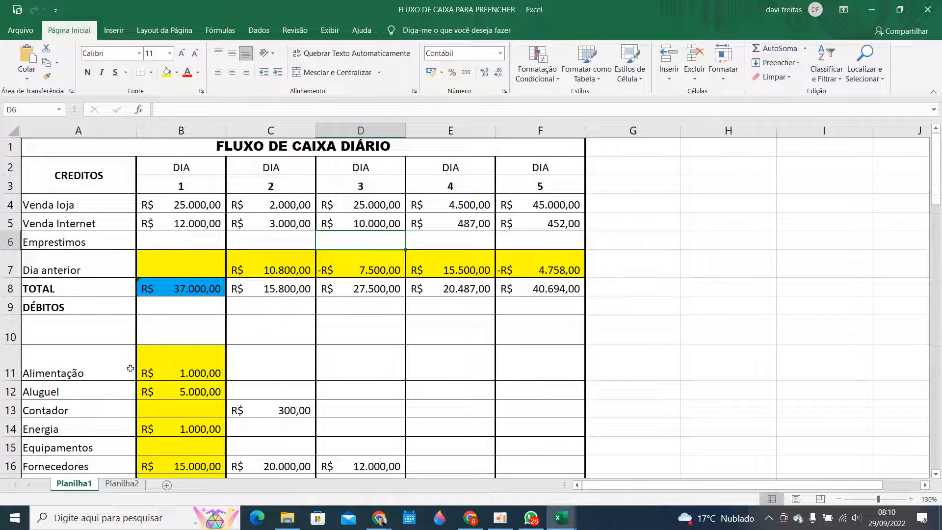
- Check the exact row height of the Contador row
left_click(57, 411)
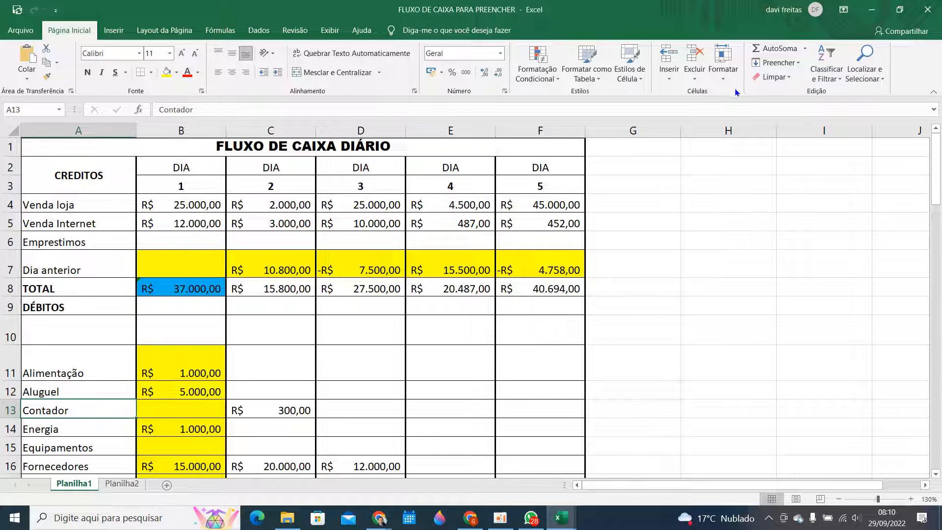
left_click(724, 71)
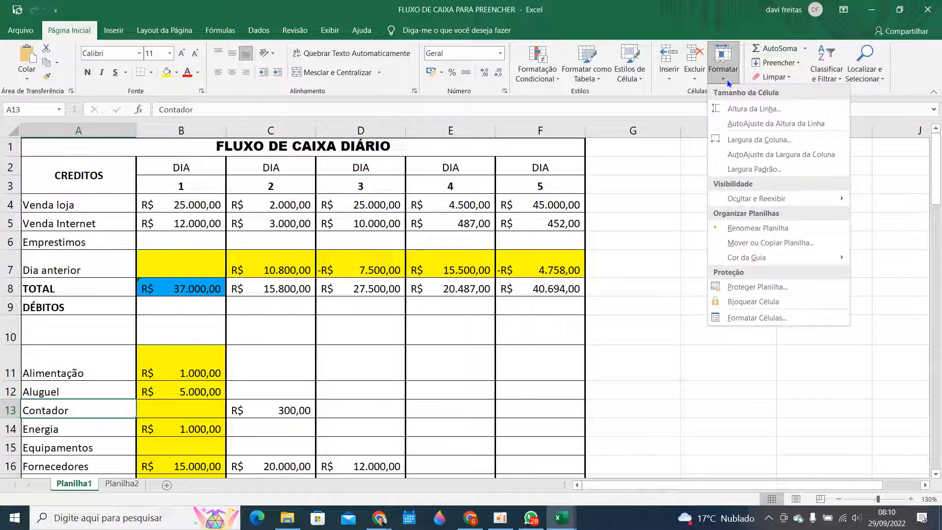
left_click(736, 107)
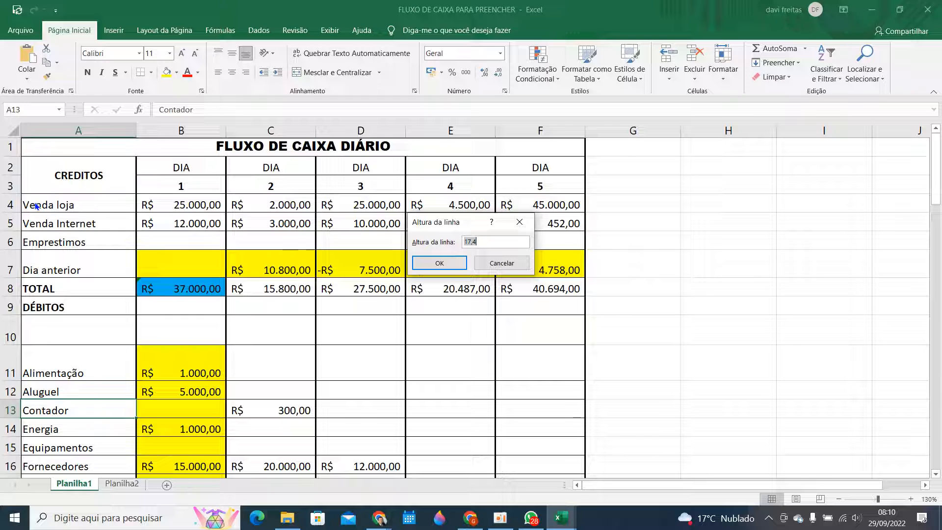
left_click(440, 263)
- Set the height of all rows from Venda loja to LUCRO\PREJUIZO (rows 4 to 24) to 17,4
left_click_drag(57, 202, 499, 488)
left_click_drag(500, 473, 508, 406)
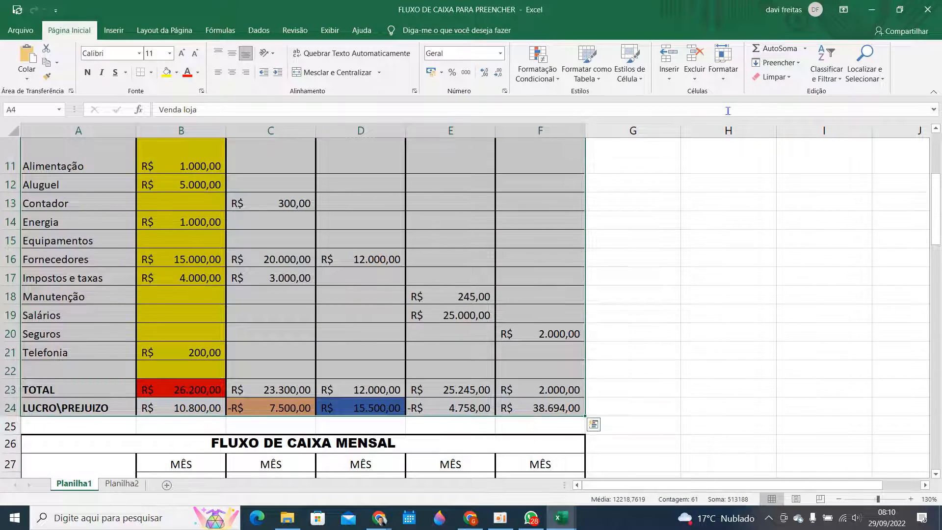
left_click(725, 79)
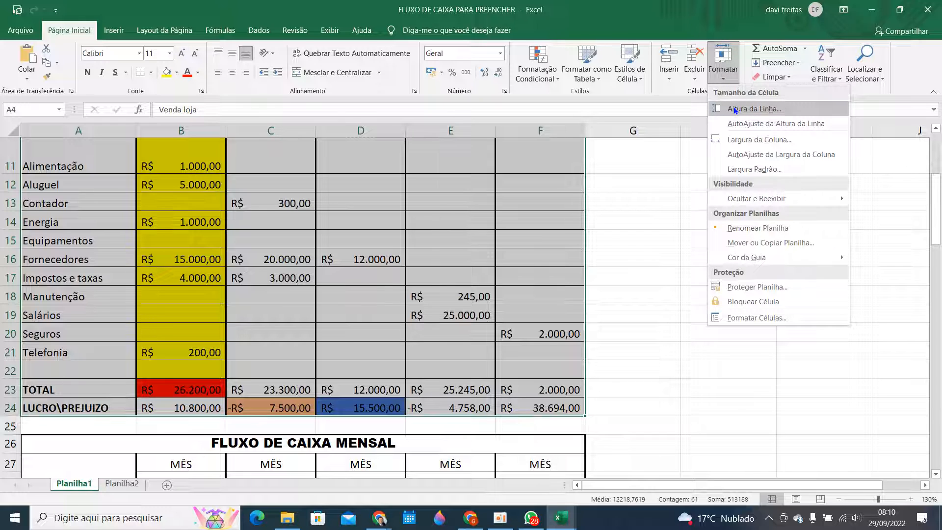
left_click(735, 109)
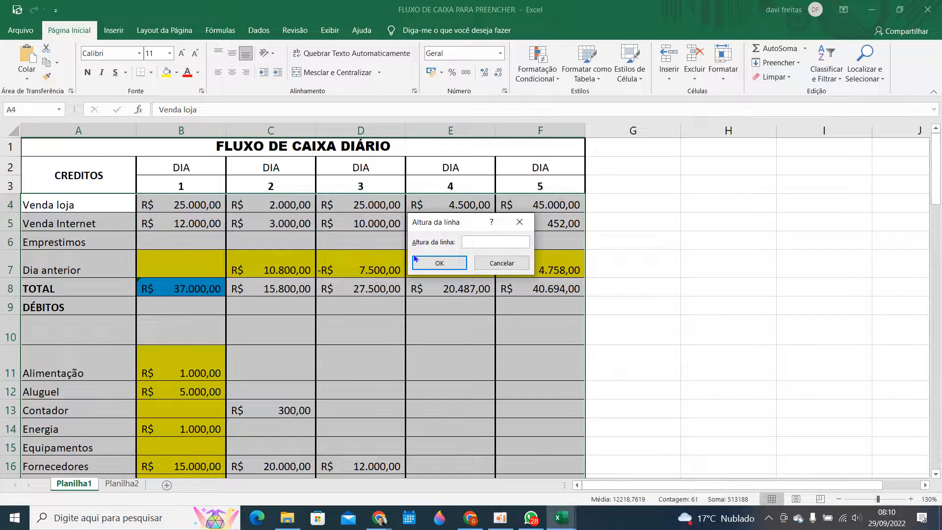
type("17,4")
left_click(439, 263)
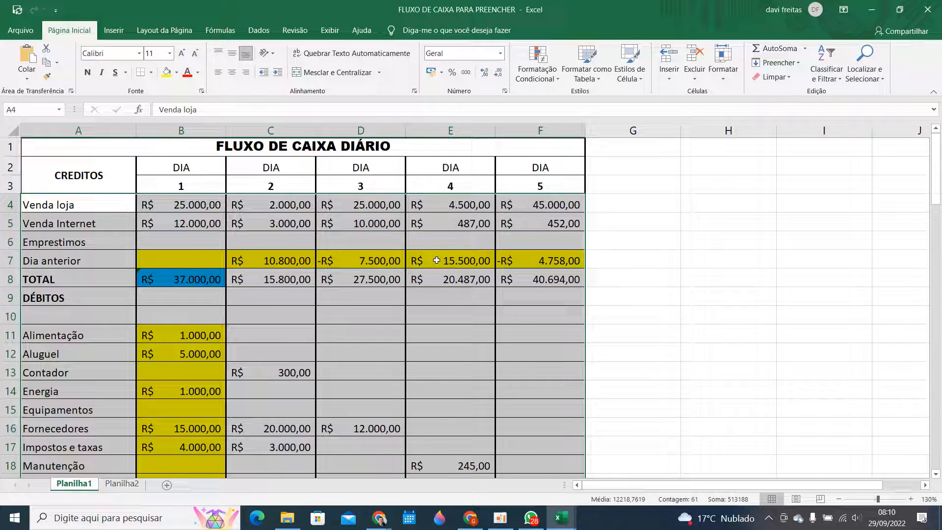
left_click(313, 299)
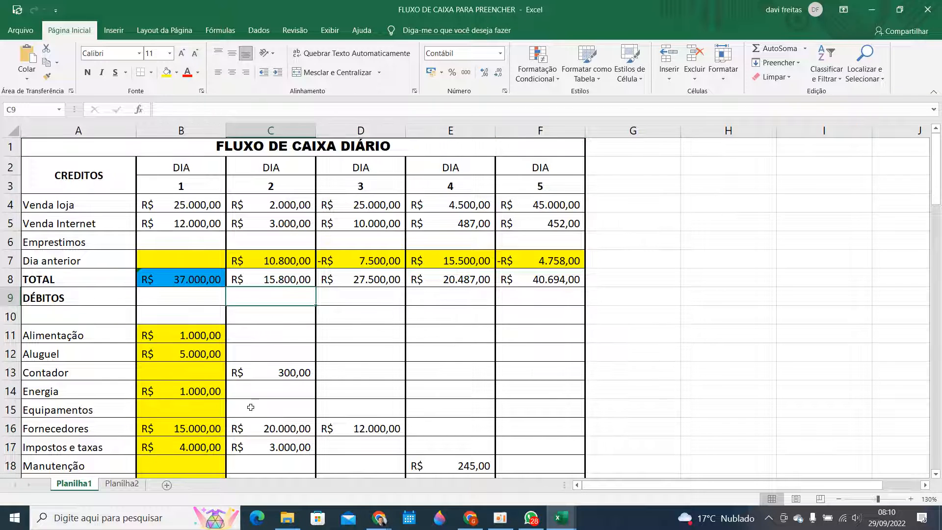
scroll(251, 407, "down", 3)
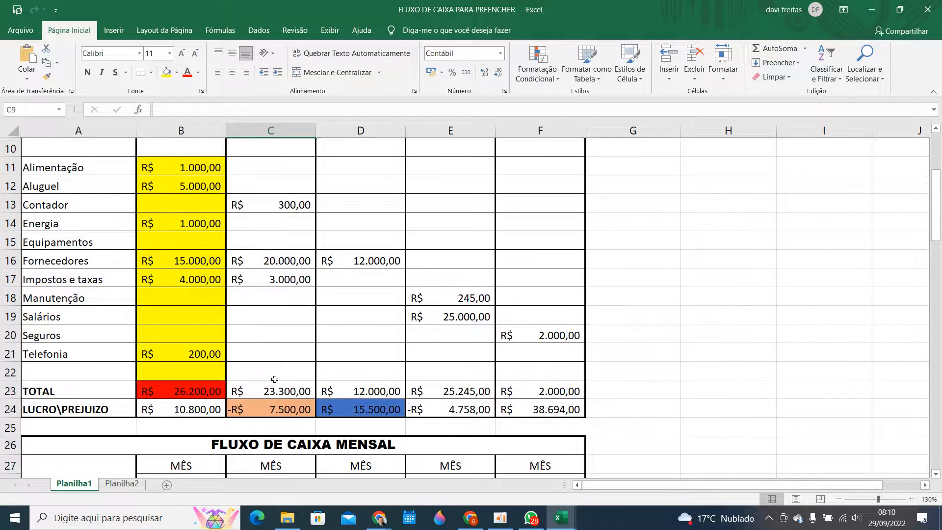
scroll(274, 379, "up", 3)
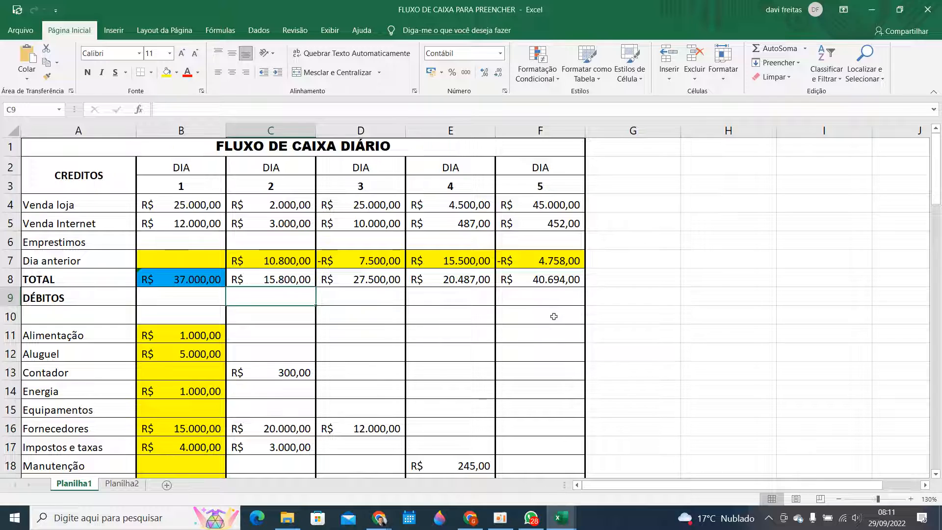
- Enter the multiplication formula =2*8 in the empty cell H7 beside the table
left_click(721, 260)
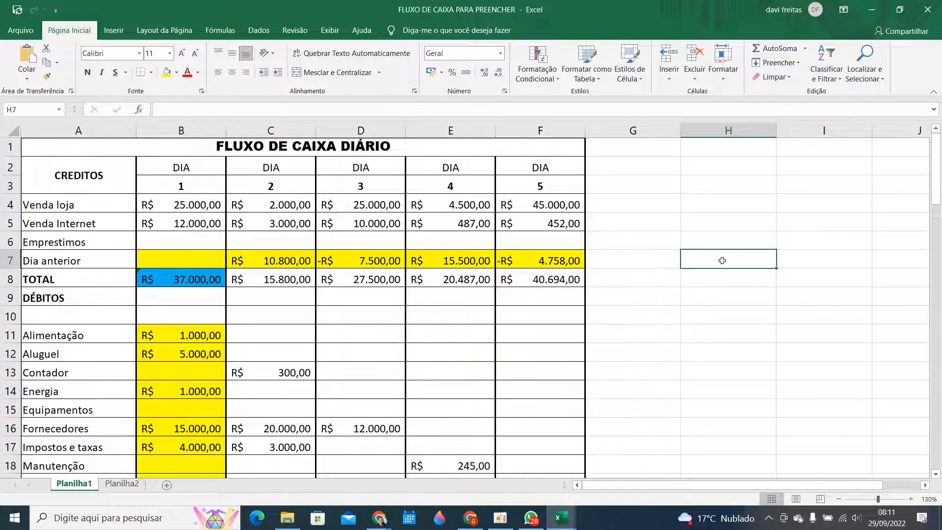
type("=")
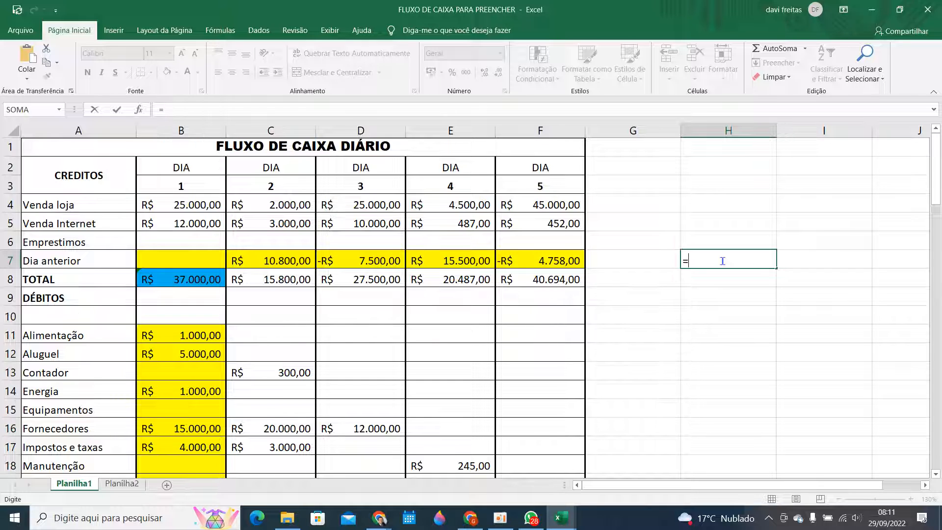
type("2*")
type("8")
key("Return")
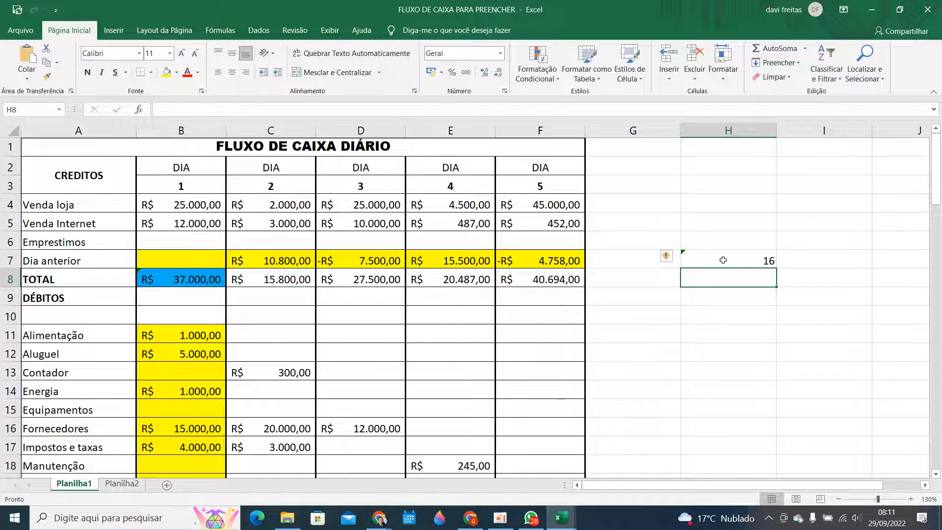
- Replace the formula in cell H7 with the division =20/10
left_click(722, 261)
double_click(765, 260)
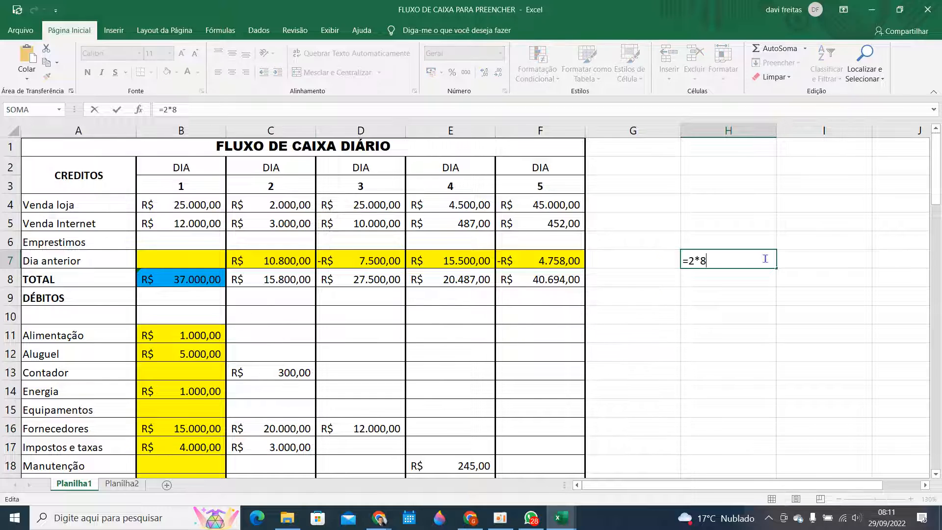
key("BackSpace")
key("BackSpace")
key("BackSpace")
type("20/")
type("10")
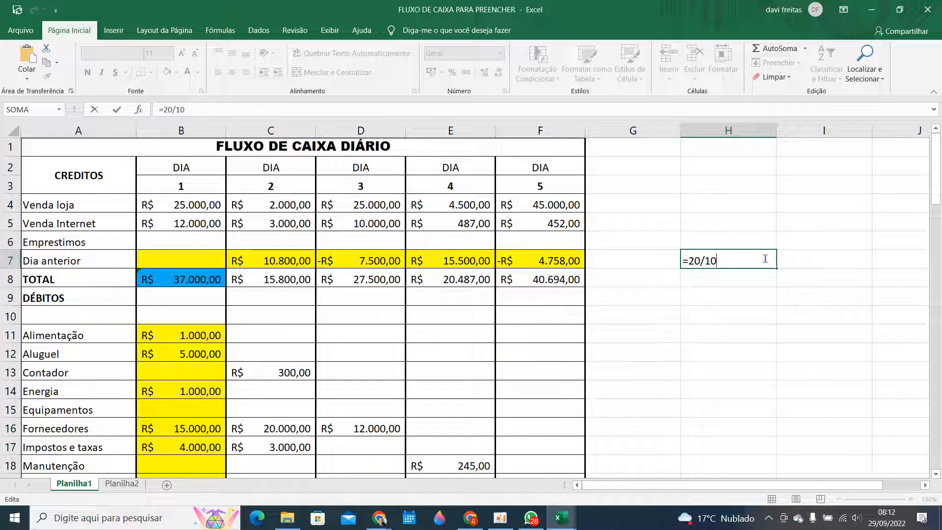
key("Return")
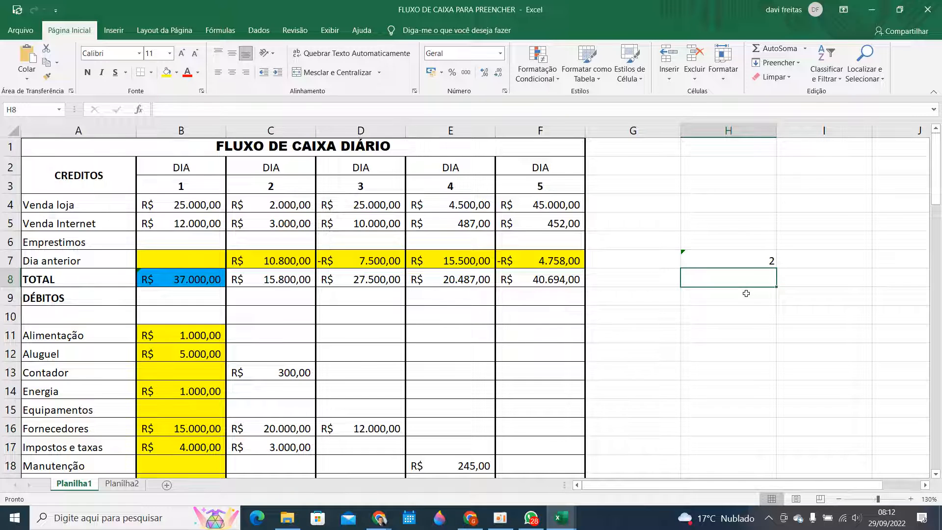
- Replace the formula in cell H7 with the subtraction =12-2
left_click(750, 262)
double_click(751, 262)
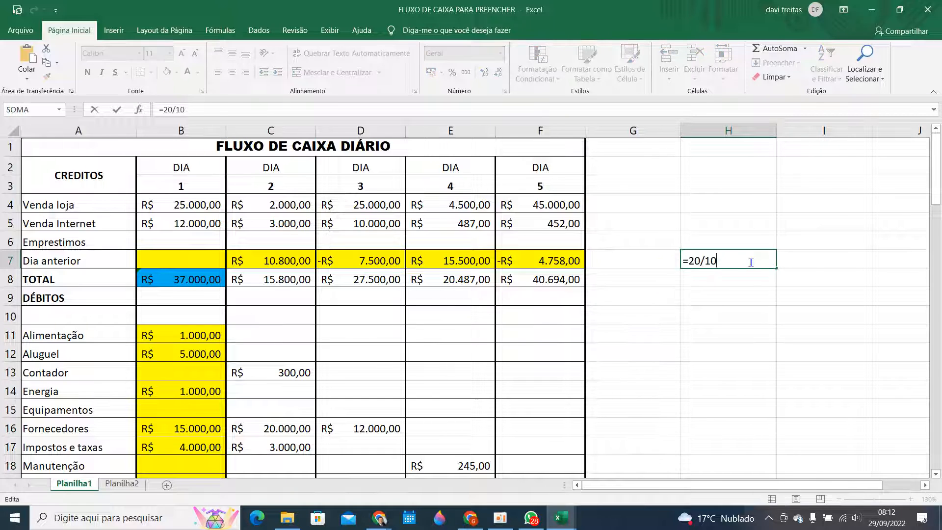
key("BackSpace")
key("BackSpace")
key("BackSpace")
key("BackSpace")
type("12")
type("2")
key("Return")
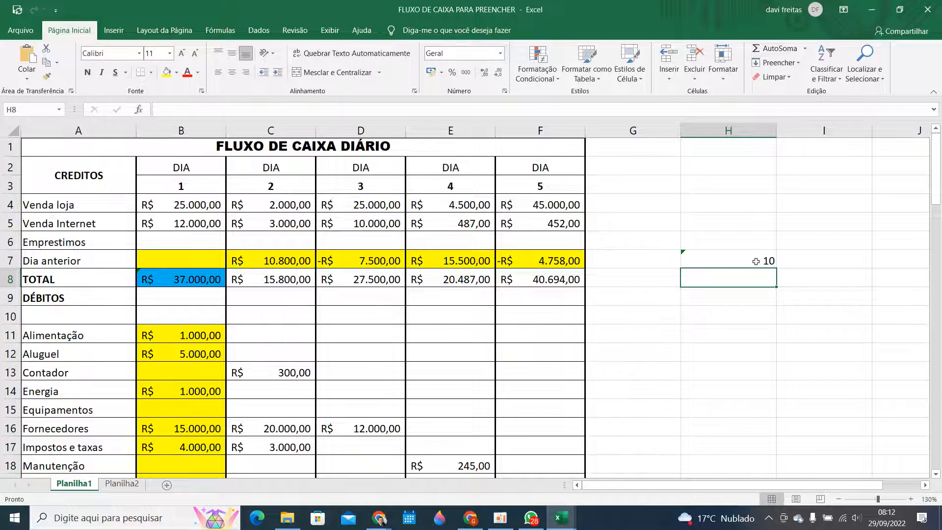
- Replace the formula in cell H7 with the addition =20+54
left_click(756, 262)
double_click(756, 262)
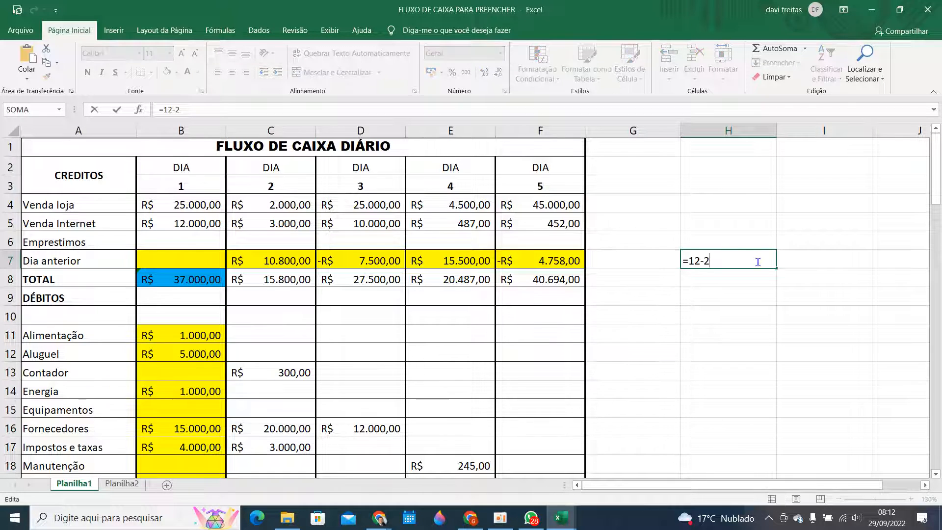
key("BackSpace")
key("BackSpace")
key("BackSpace")
key("BackSpace")
type("20 +54")
key("Return")
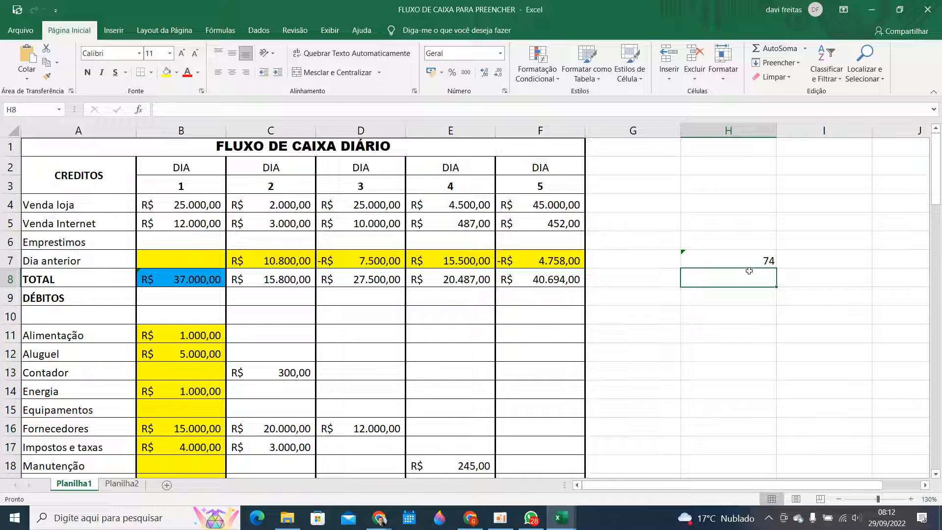
left_click(751, 257)
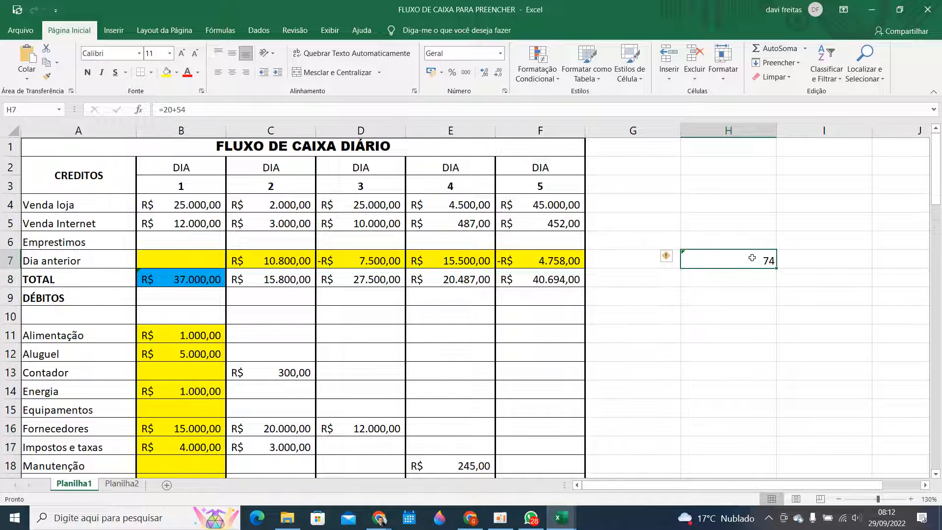
double_click(752, 258)
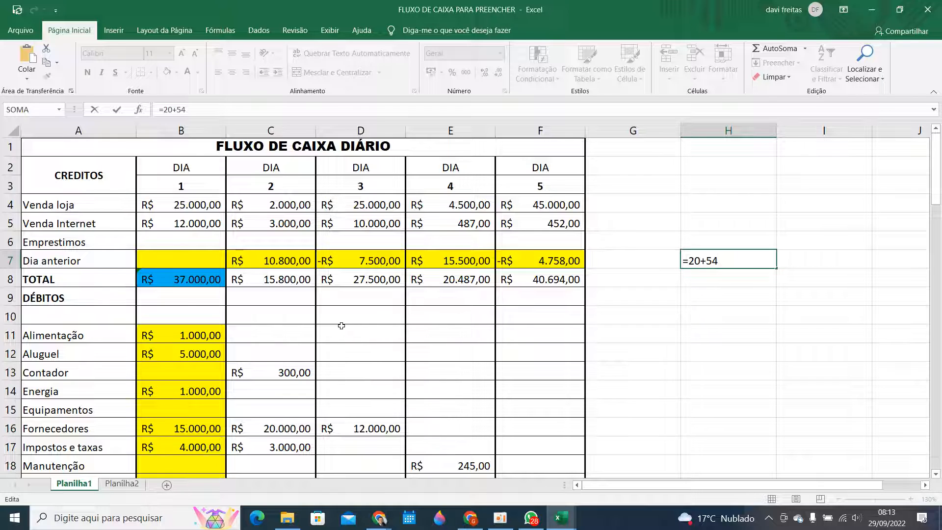
scroll(341, 334, "down", 1)
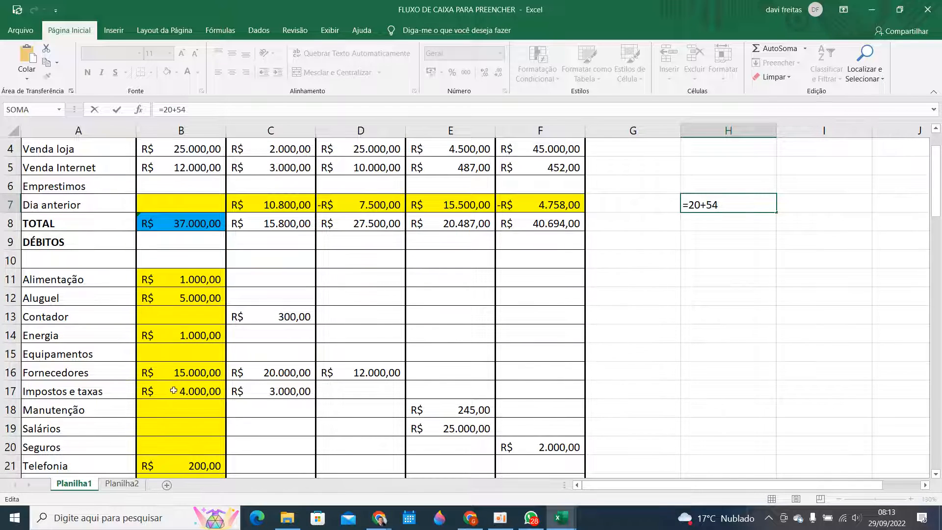
left_click(419, 371)
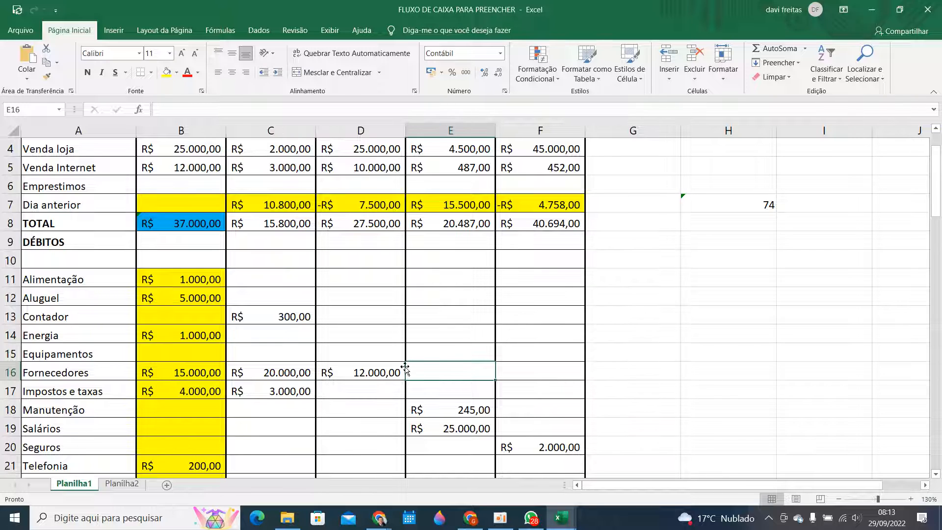
- Replace the formula in cell H7 with the addition =10000+20000
double_click(743, 207)
key("BackSpace")
key("BackSpace")
key("BackSpace")
key("BackSpace")
key("BackSpace")
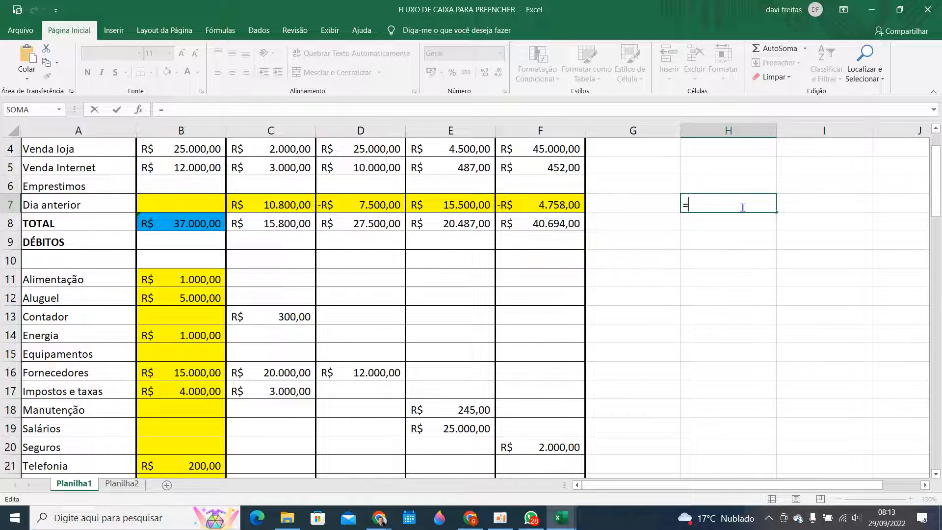
type("10000+20000")
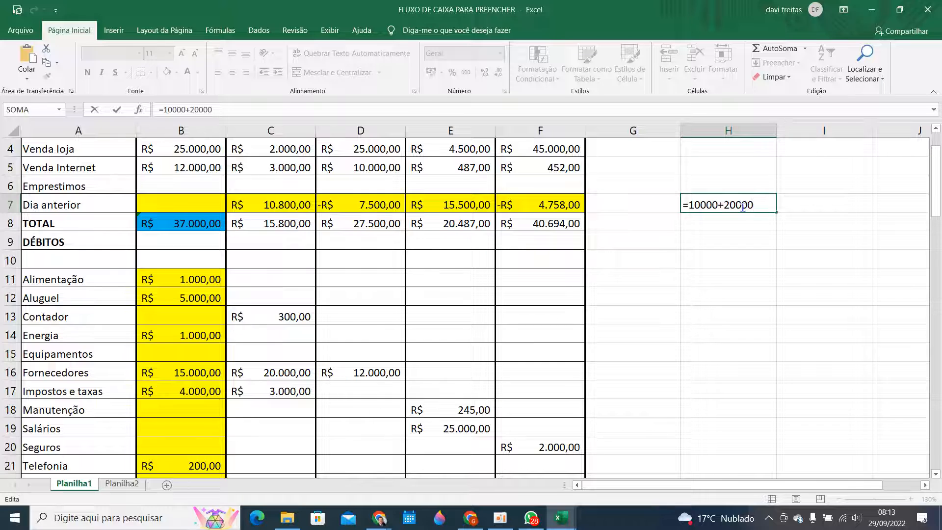
key("Return")
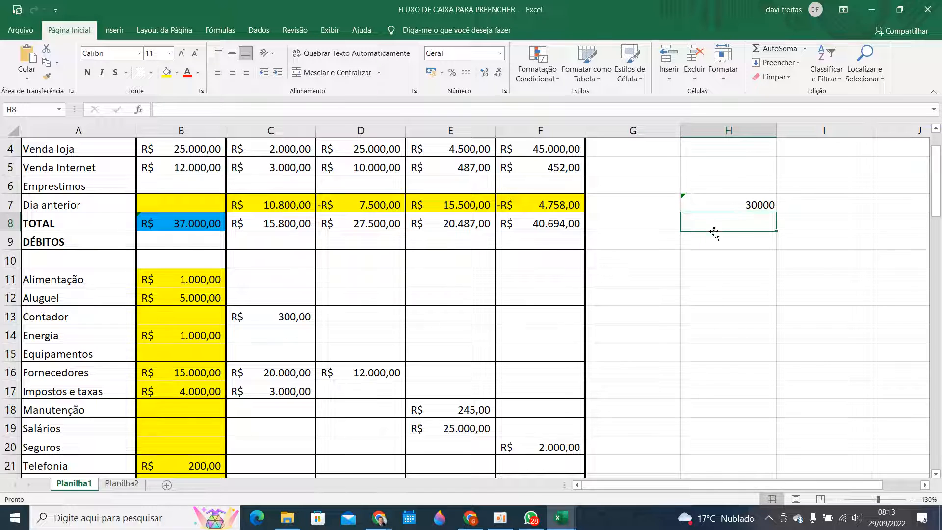
- Rewrite the addition in cell H7 with decimal commas in both numbers, making the first one 10,000
double_click(733, 202)
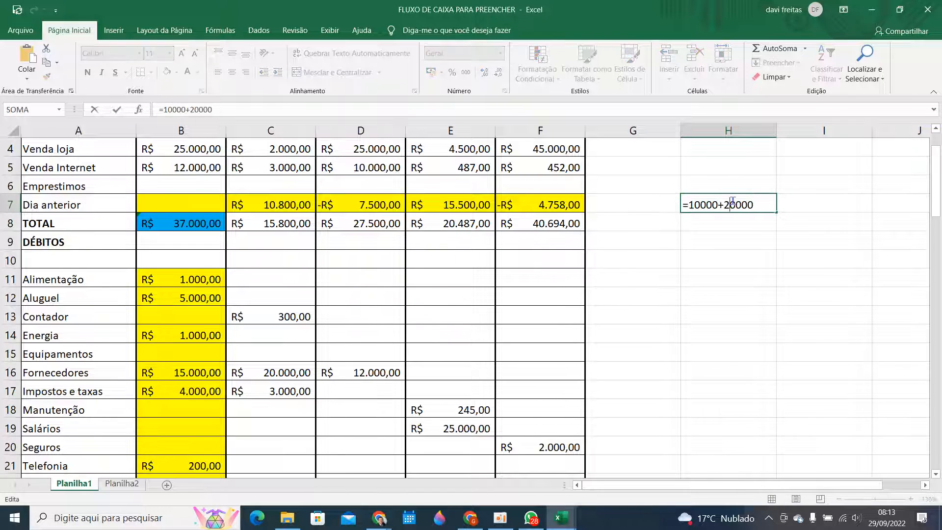
left_click(702, 203)
type(",")
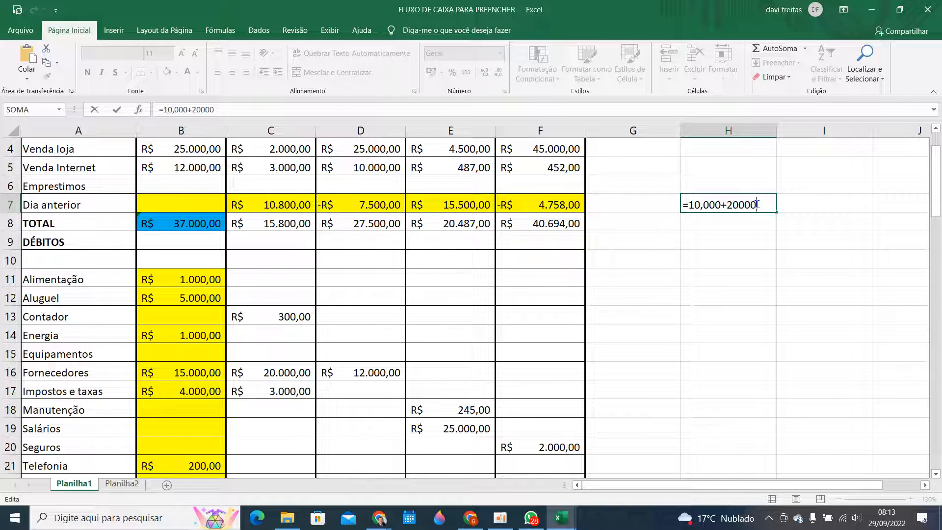
type(",00")
left_click(757, 203)
key("BackSpace")
key("Return")
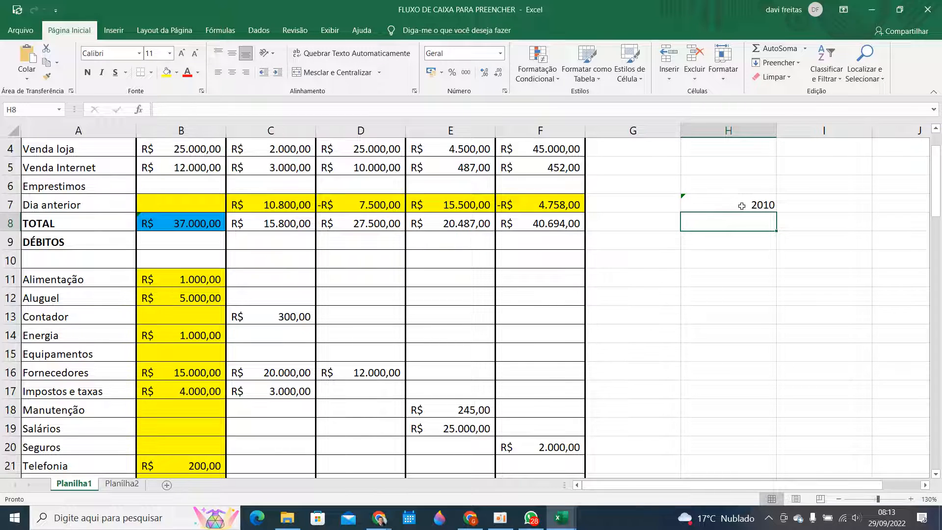
- Replace the formula in cell H7 with the addition =10000+2000, without any separators
left_click(741, 206)
double_click(757, 204)
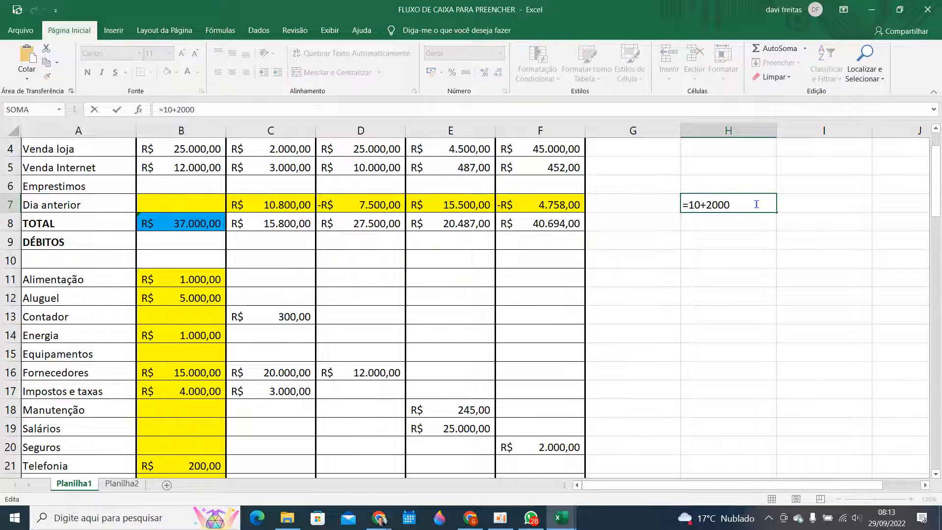
key("BackSpace")
key("BackSpace")
key("BackSpace")
key("BackSpace")
key("BackSpace")
key("BackSpace")
key("BackSpace")
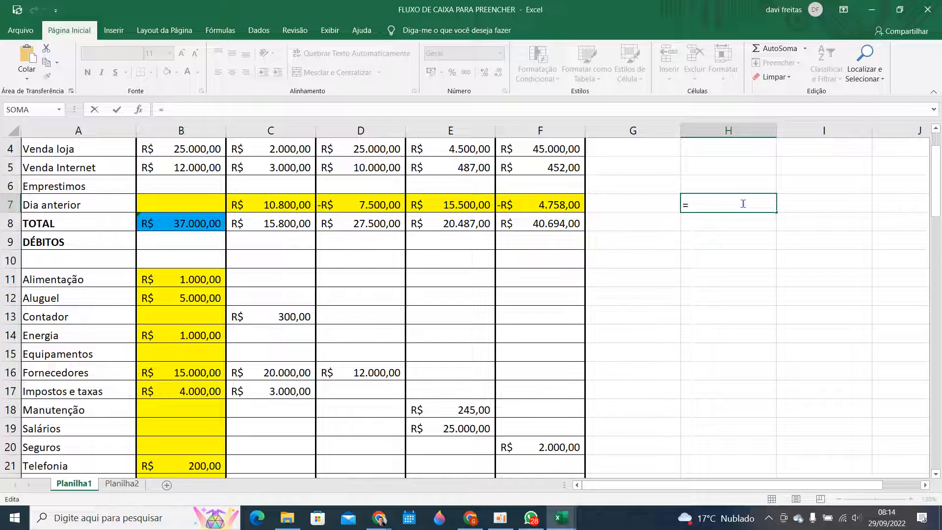
type("10000+2000")
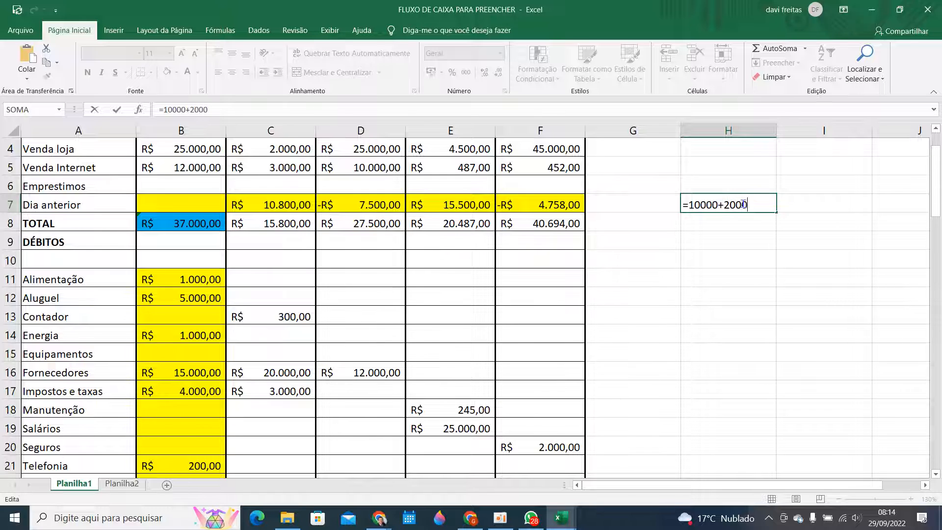
key("Return")
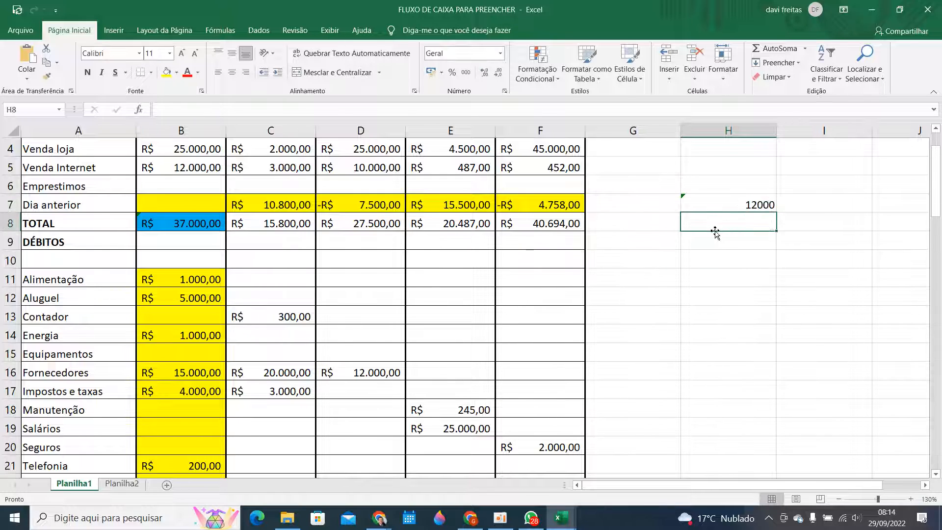
- Extend the addition in cell H7 with a third term so that it reads =10000+2000+1500
left_click(727, 206)
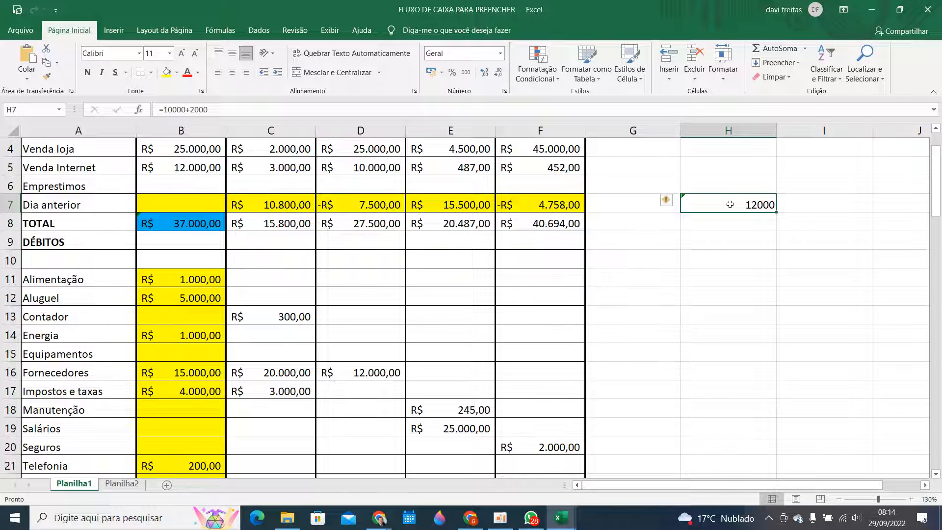
double_click(731, 204)
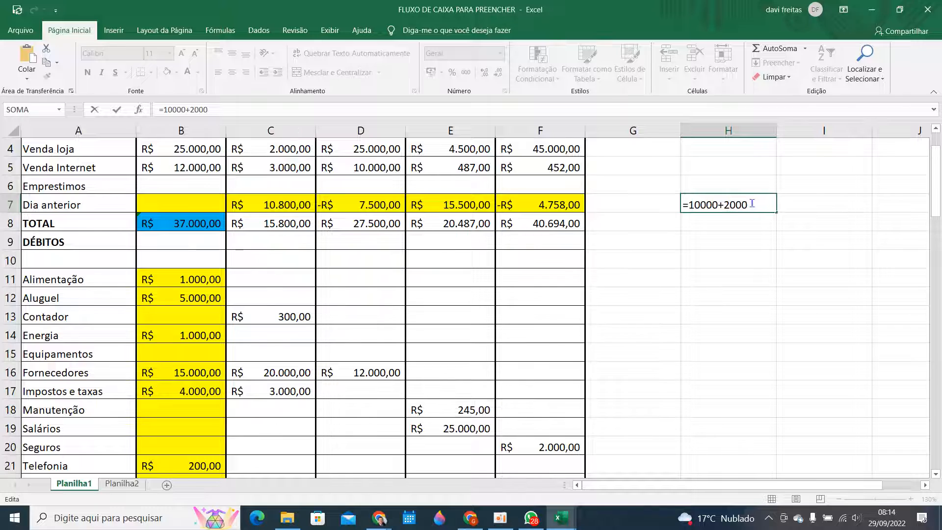
type("+1500")
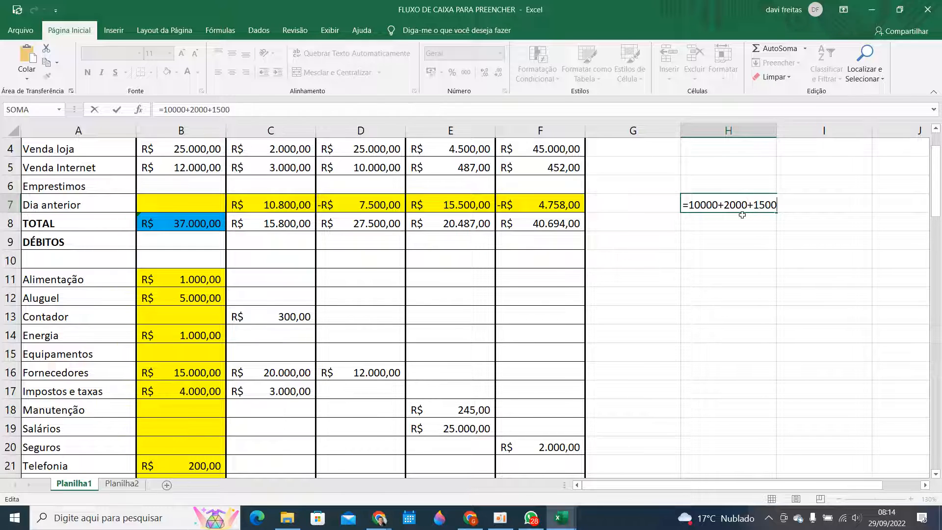
key("Return")
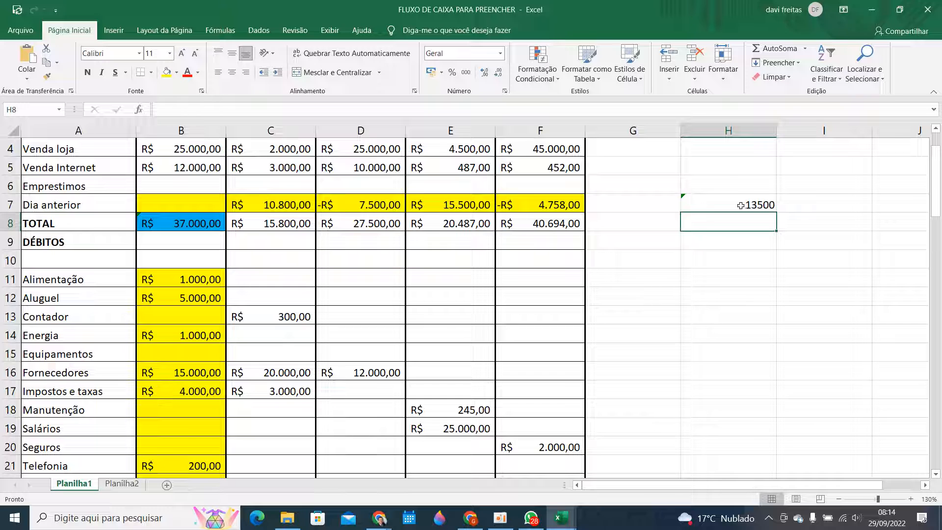
- Enter 135000 as the day 4 Fornecedores debit in cell E16
scroll(285, 246, "up", 1)
scroll(285, 246, "up", 1)
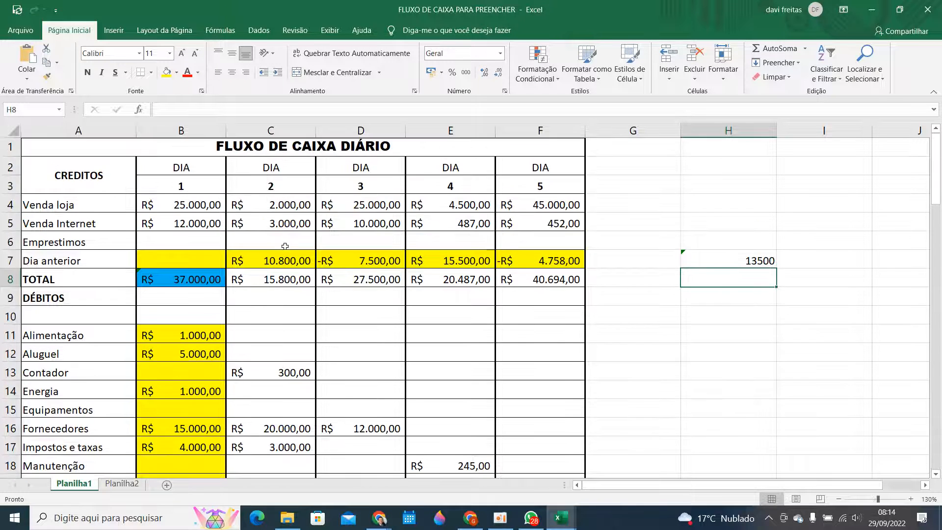
scroll(285, 246, "down", 2)
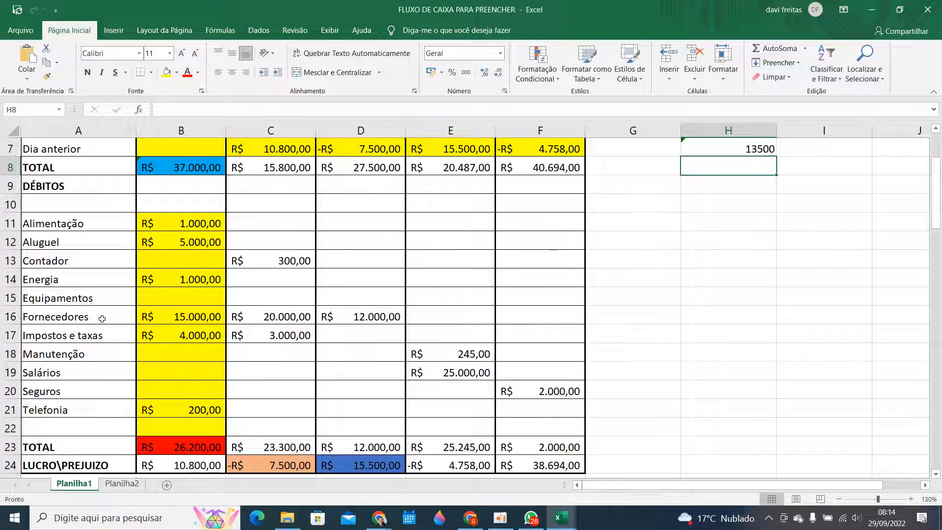
left_click(429, 316)
type("13")
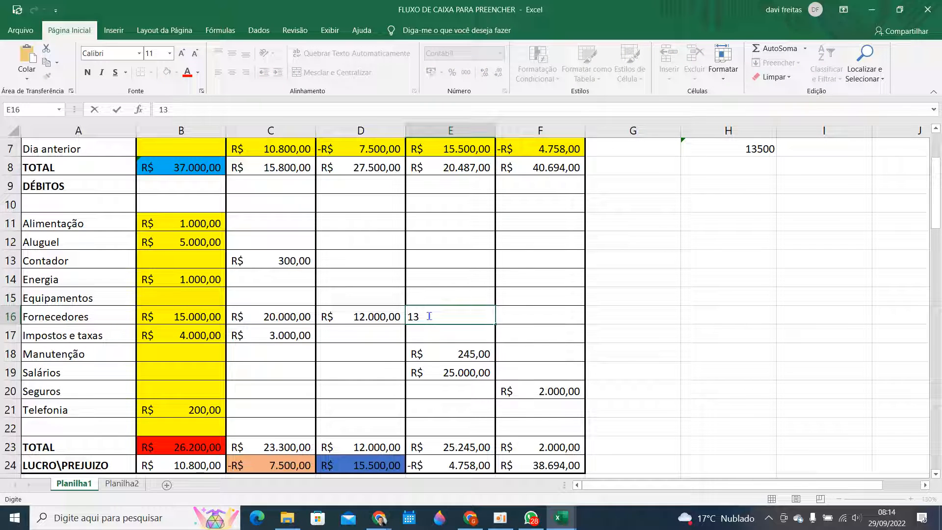
type("5000")
key("Return")
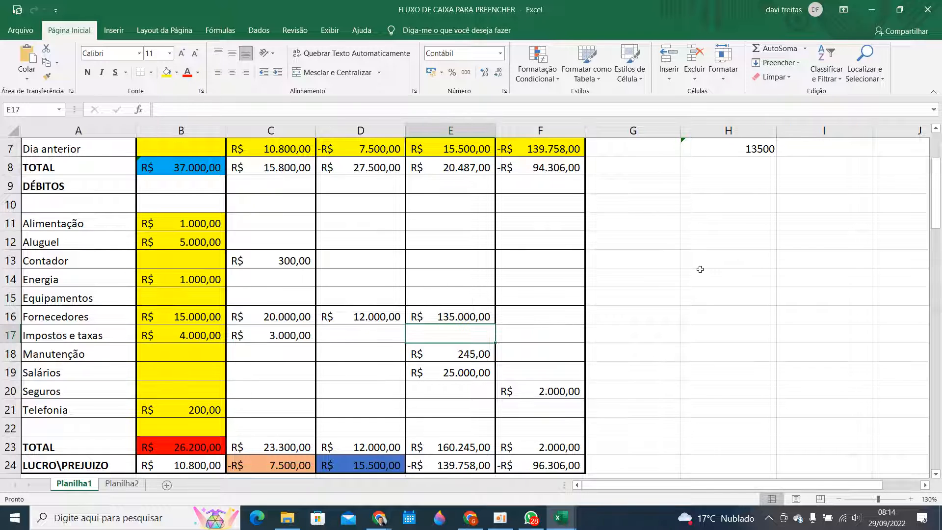
- Clear the practice formula from cell H7 so the cell is empty
scroll(700, 269, "up", 2)
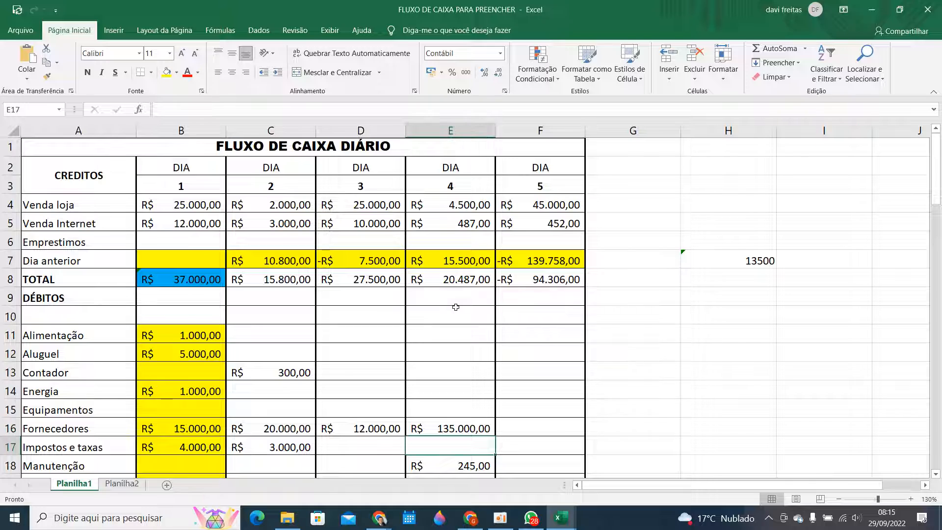
left_click(723, 265)
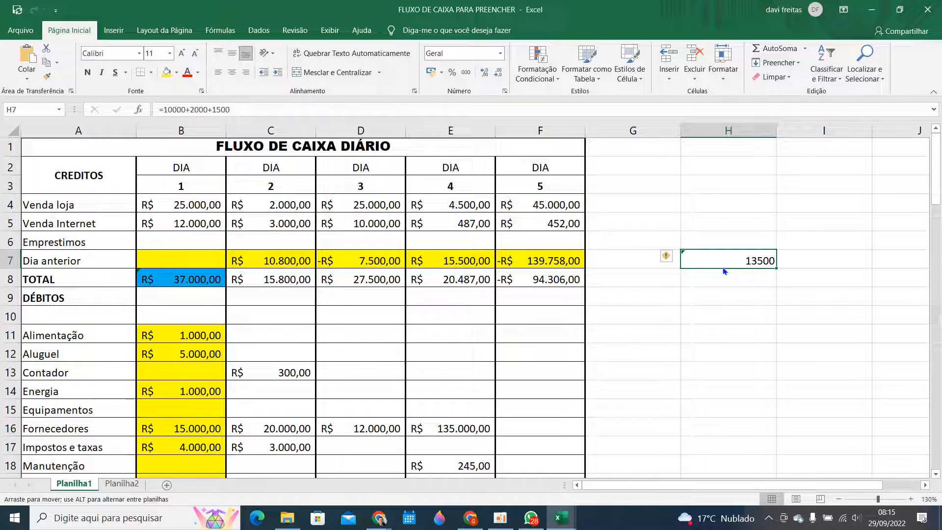
double_click(730, 260)
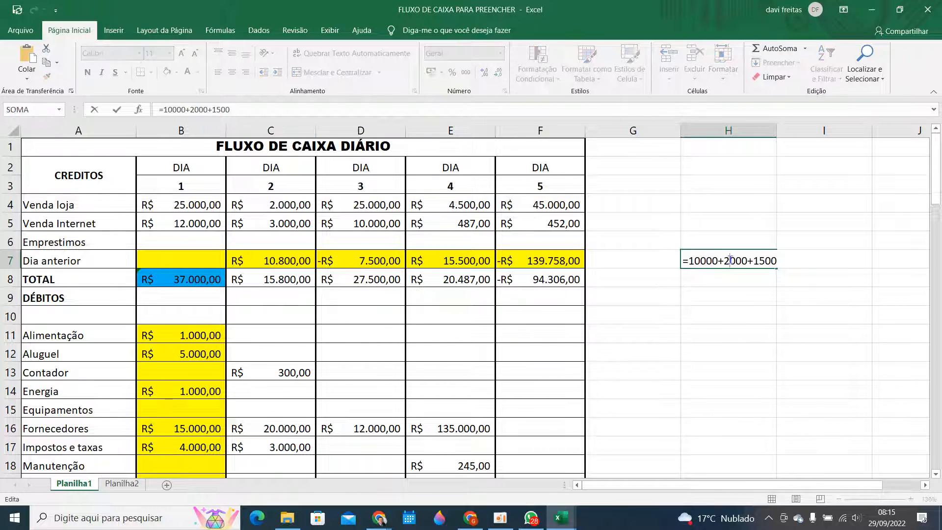
left_click_drag(777, 260, 692, 261)
type("1")
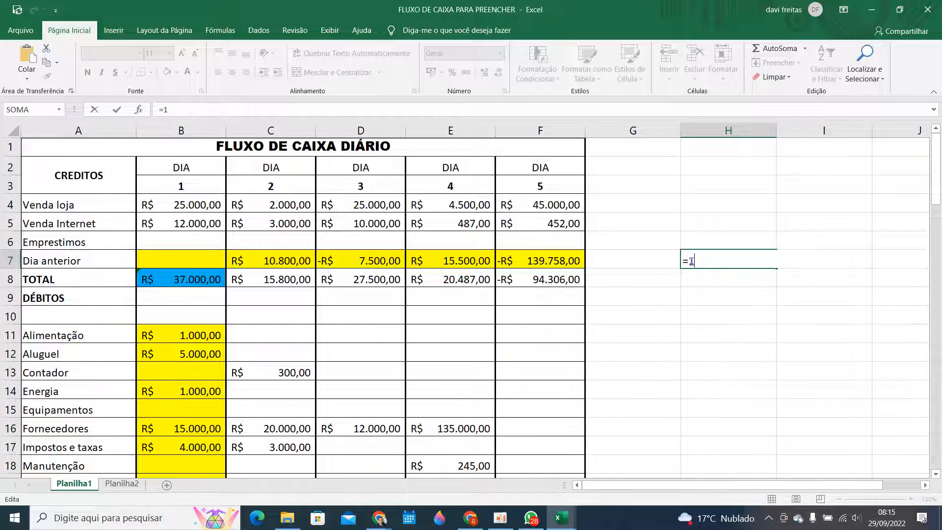
key("BackSpace")
key("BackSpace")
left_click(702, 237)
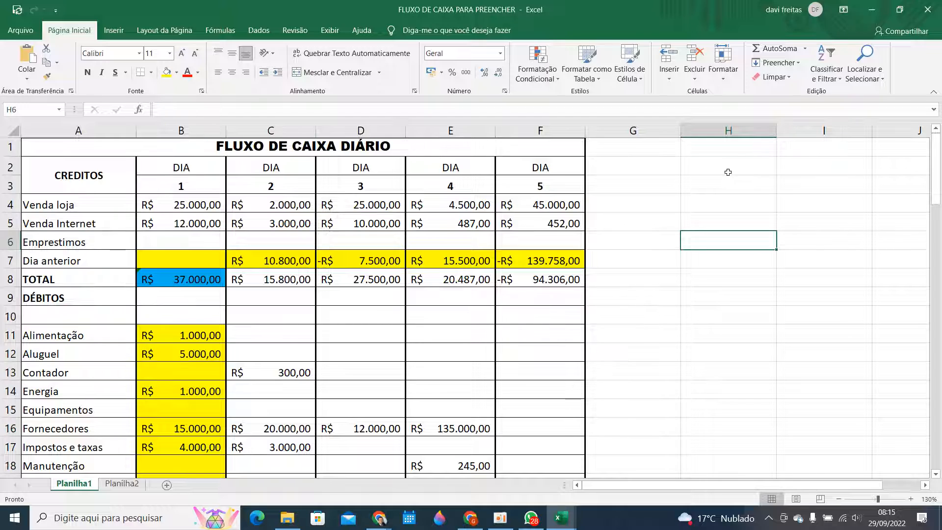
- Apply the Contábil number format to the empty cells H2 to H13
left_click_drag(728, 172, 738, 369)
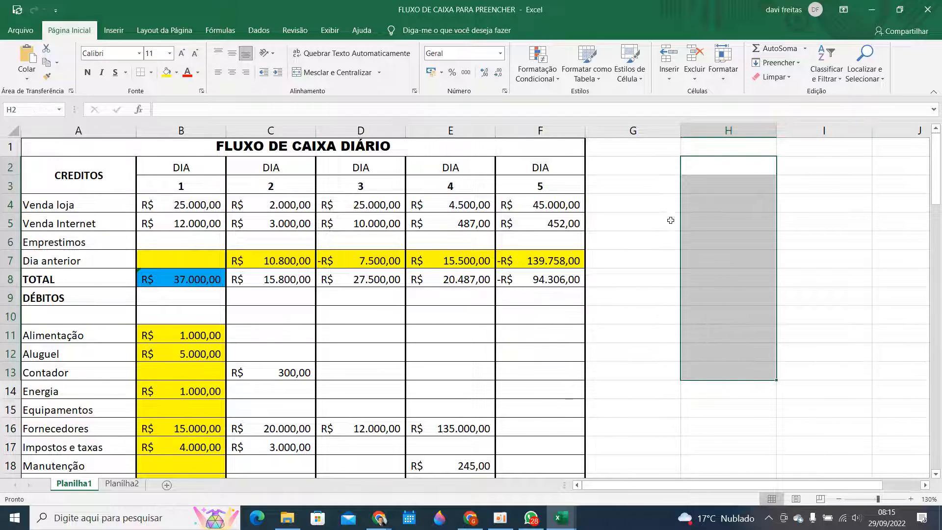
left_click(501, 54)
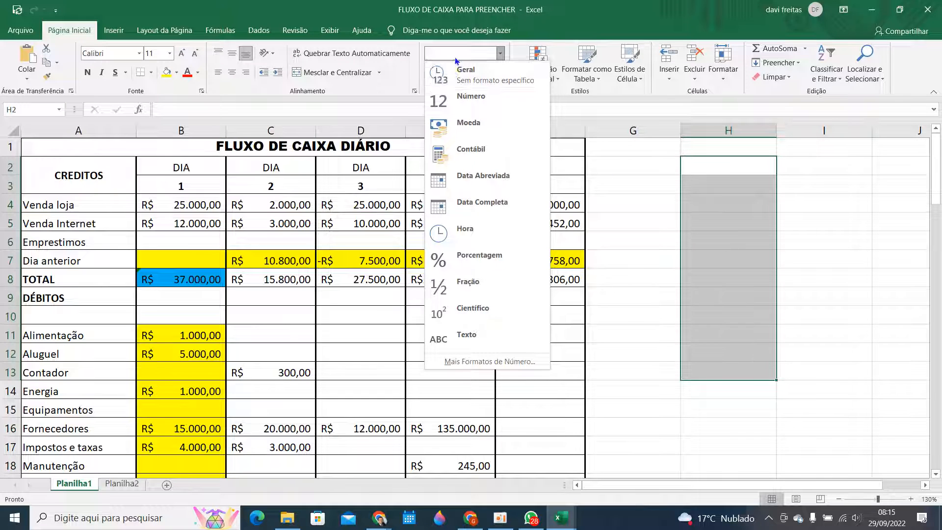
left_click(467, 158)
left_click(733, 171)
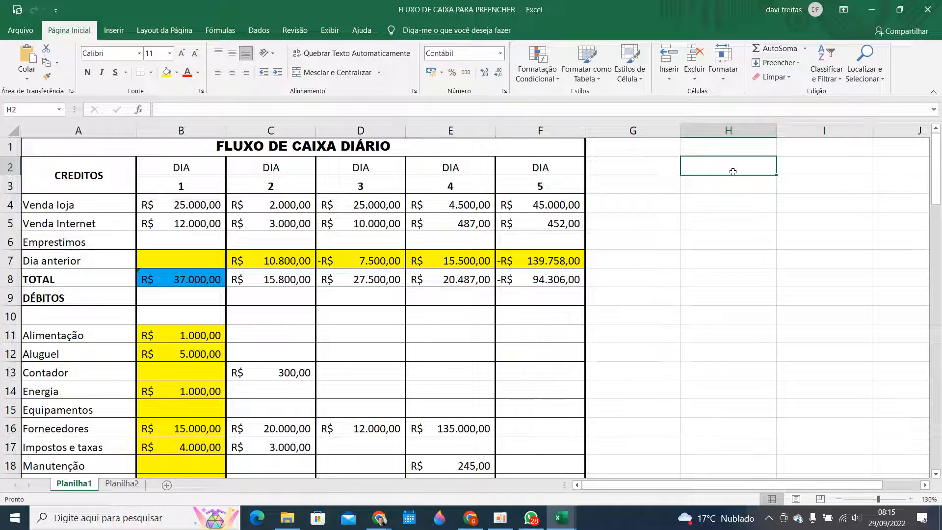
- Number cells G2 to G11 from 1 to 10 by entering 1 and 2 and filling the series down
left_click(671, 169)
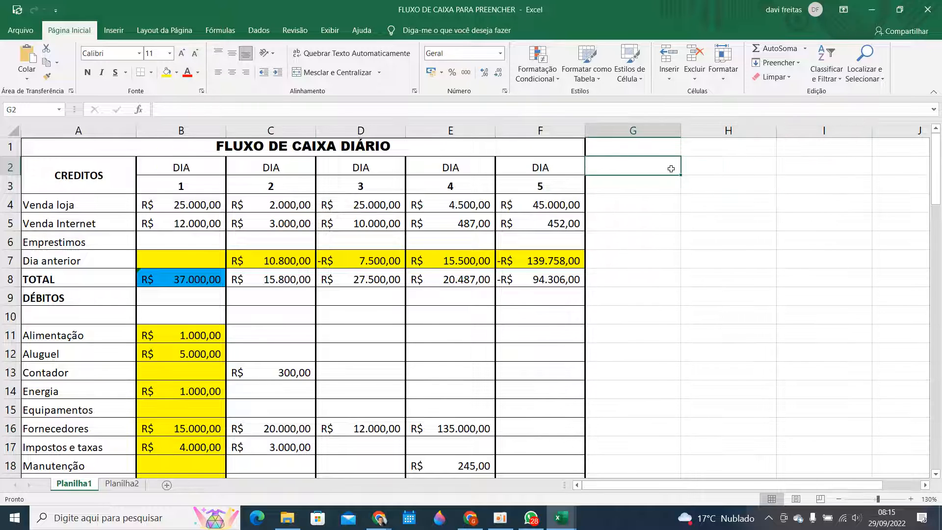
type("1")
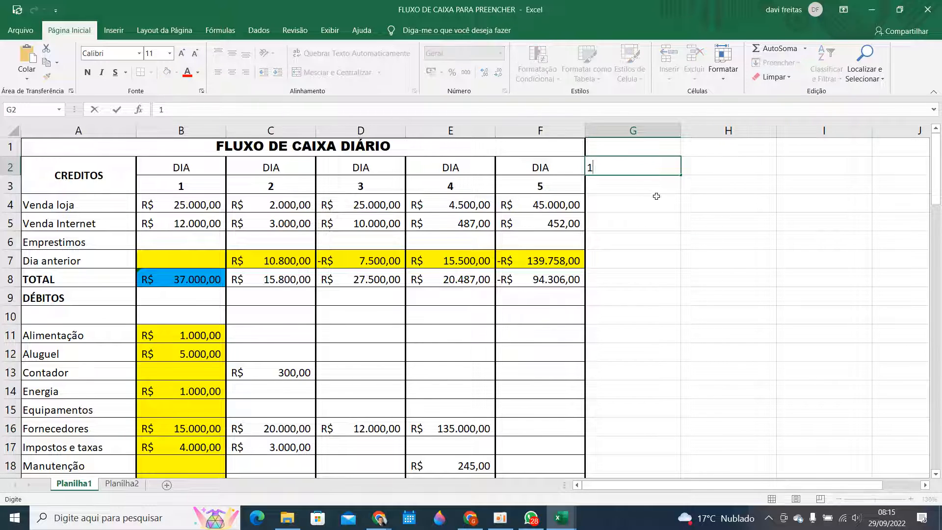
key("Return")
type("2")
left_click(650, 168)
left_click(655, 180)
left_click_drag(663, 168, 681, 345)
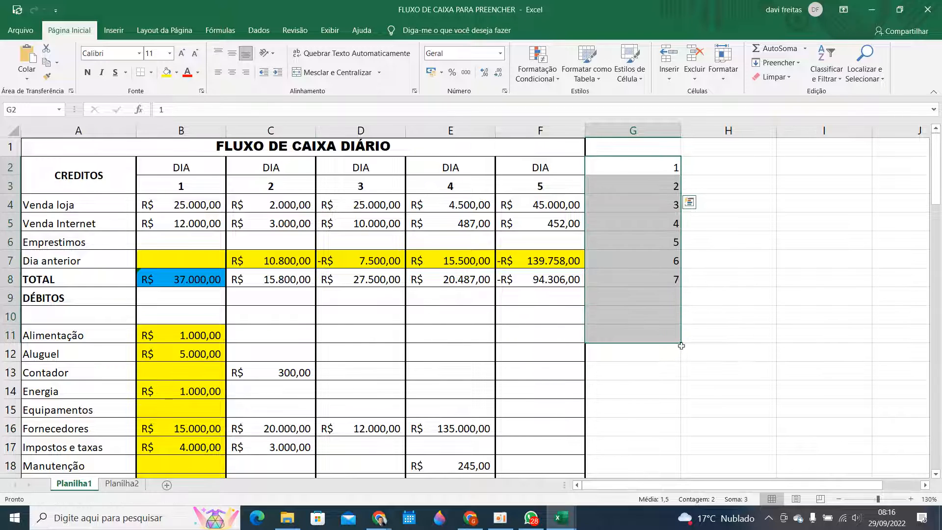
- Center the numbers in cells G2 to G11 and select cell H2
left_click(236, 77)
left_click(724, 177)
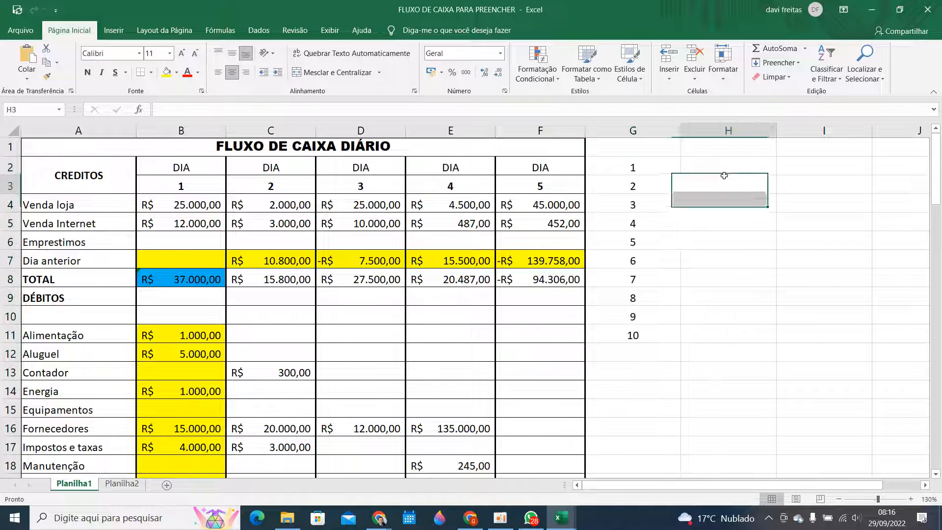
left_click(725, 162)
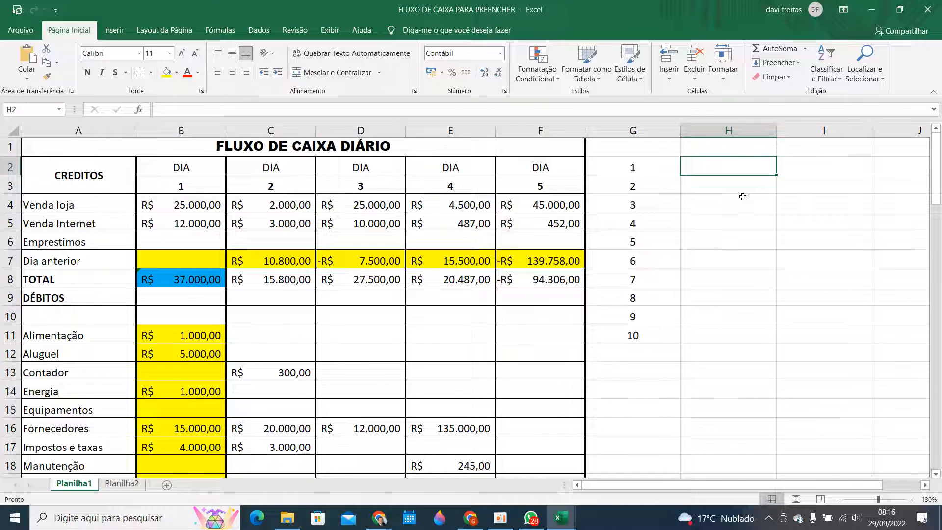
- Fill cells H2 to H5 beside list numbers 1 to 4 with 1280, 2560, 4500 and 1250
type("1280")
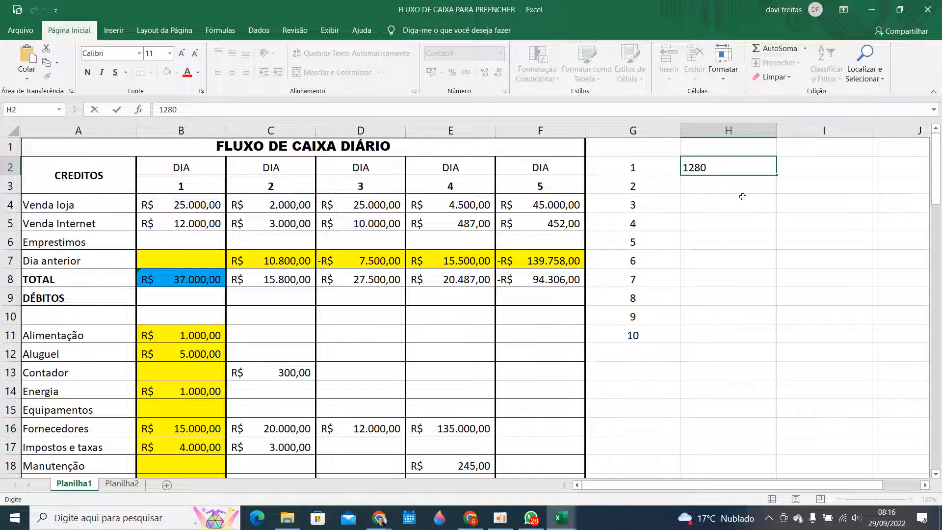
key("Return")
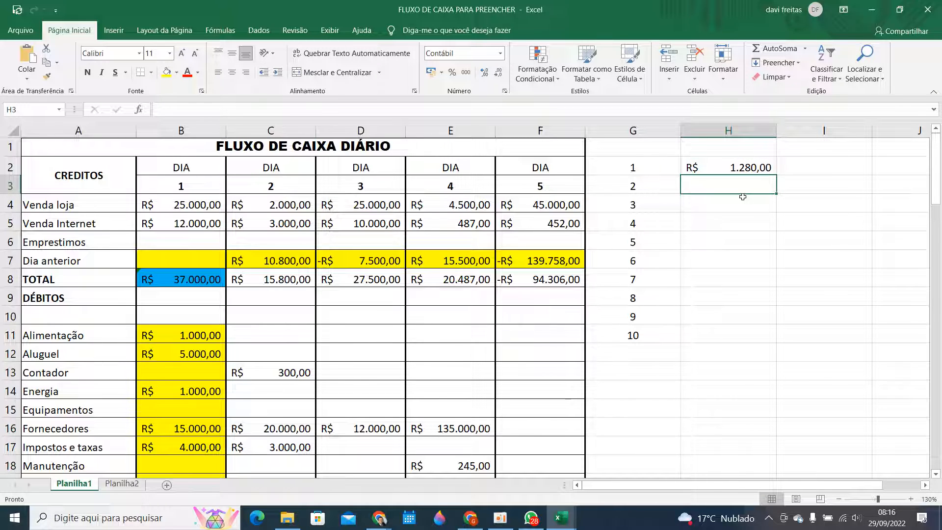
type("2560")
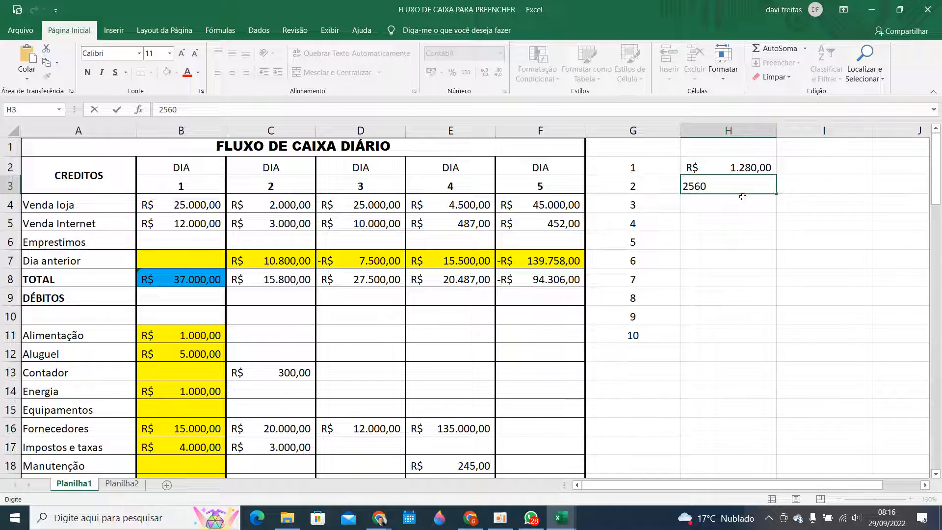
key("Return")
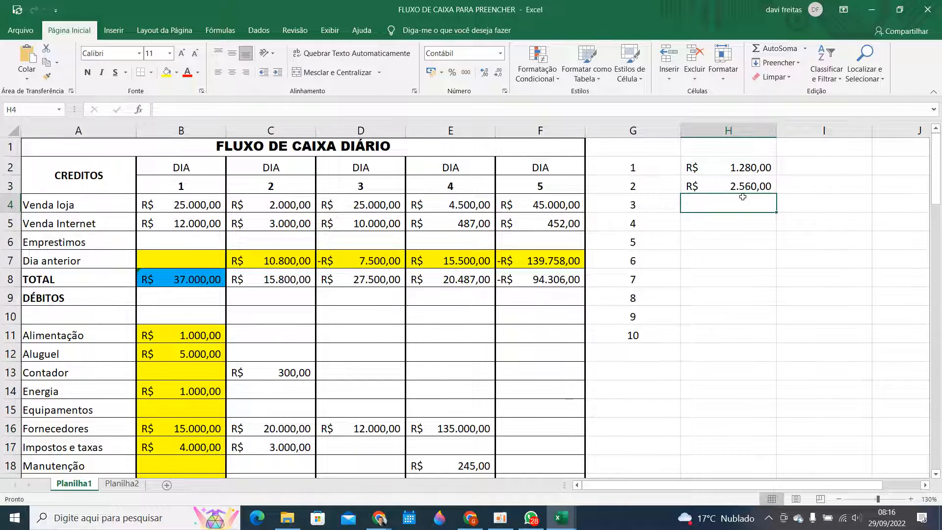
type("4500")
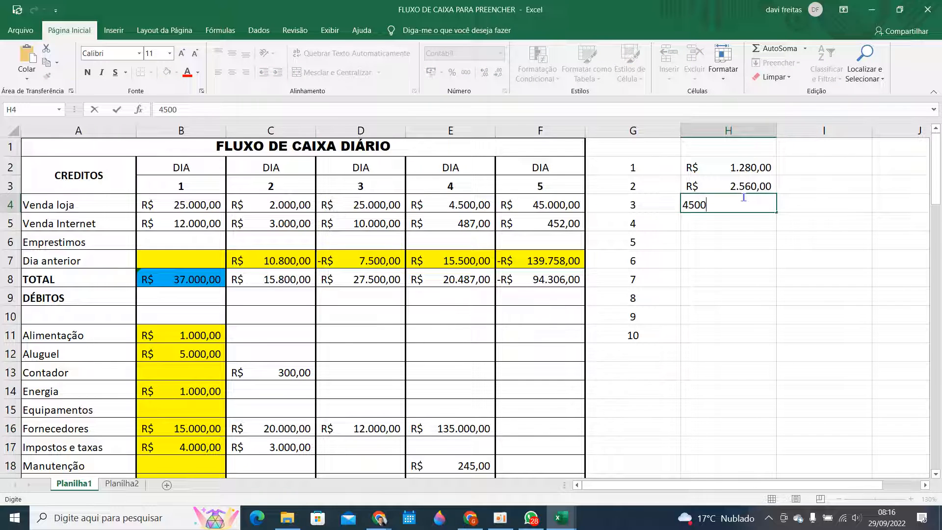
key("Return")
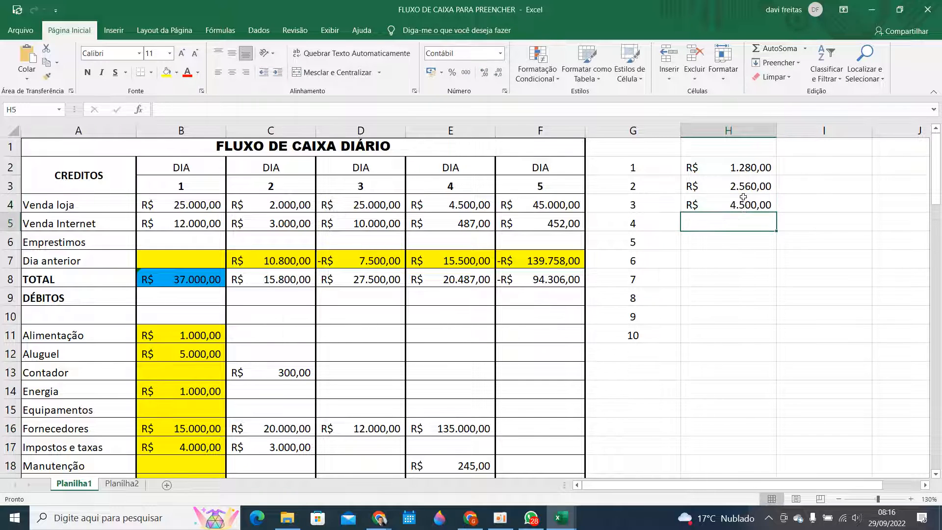
type("1250")
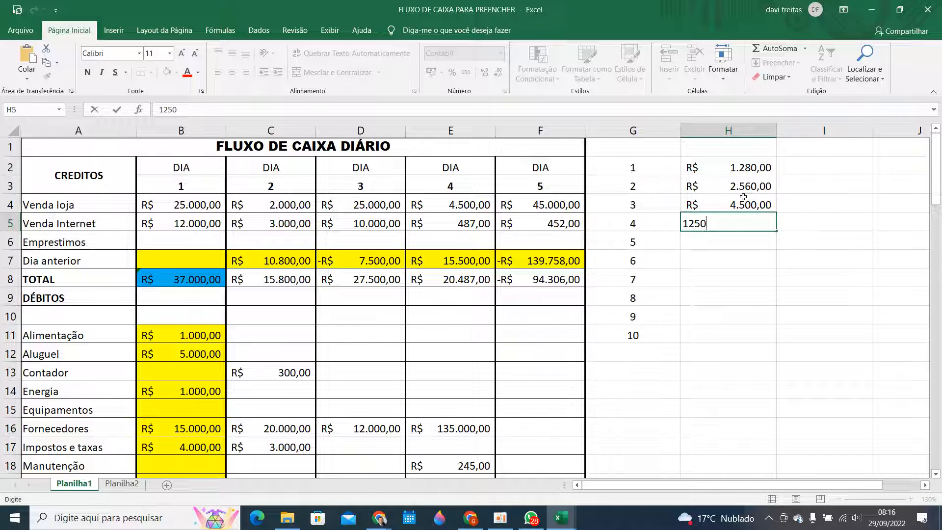
key("Return")
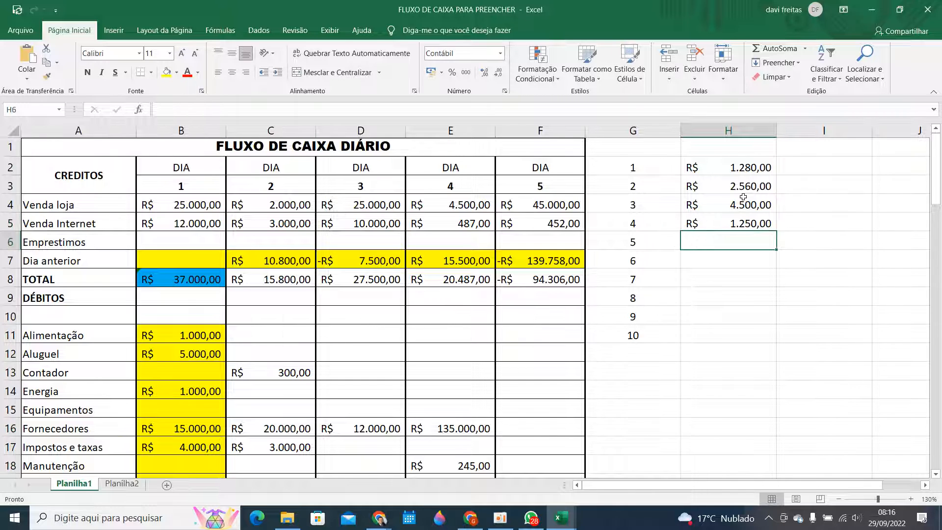
- Fill cells H6 to H8 beside list numbers 5 to 7 with 1540, 2540,20 and 1560,20
type("154")
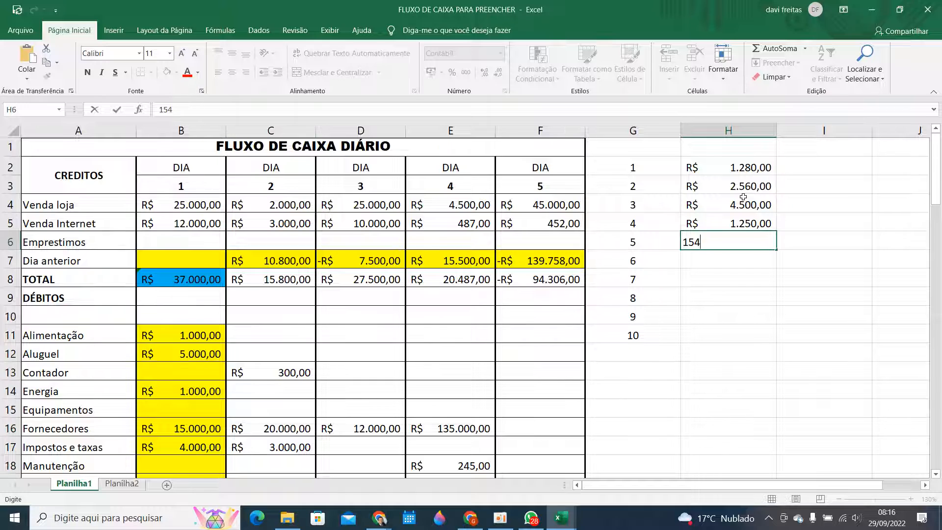
type("0")
key("Return")
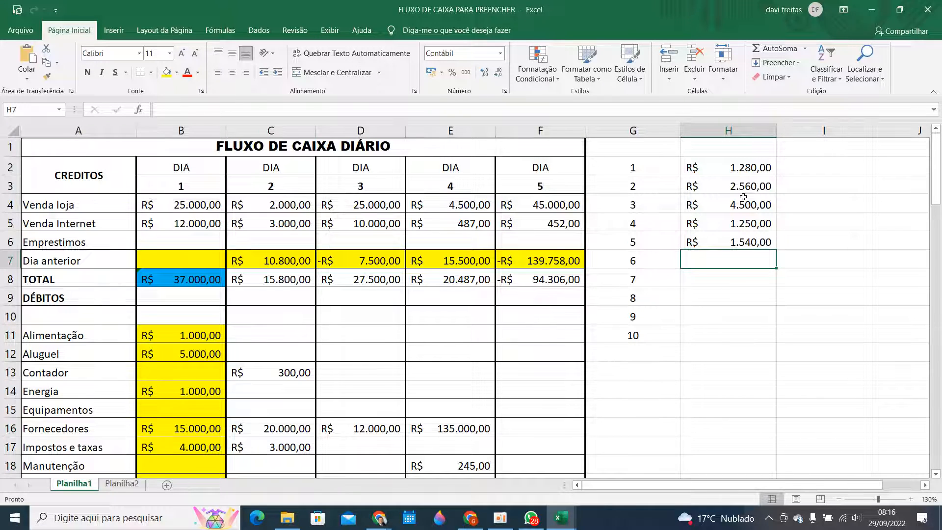
type("2")
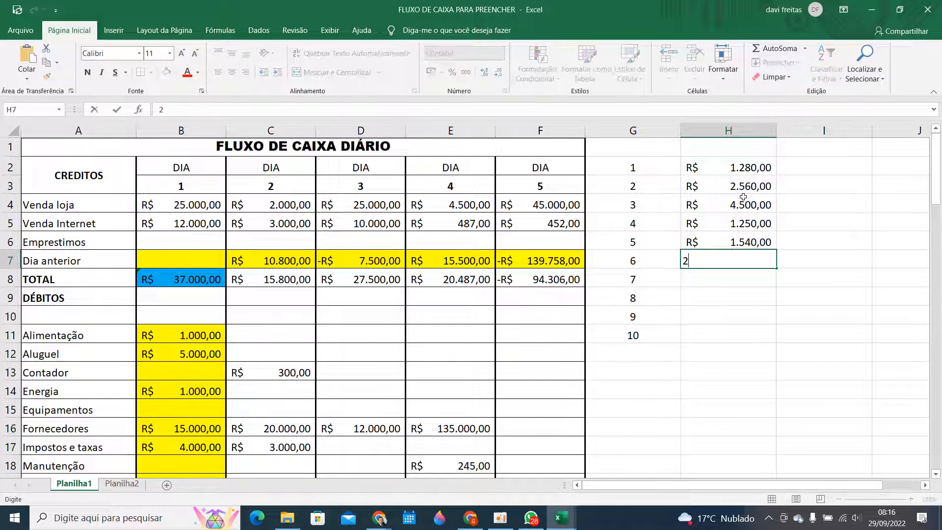
type("540,20")
key("Return")
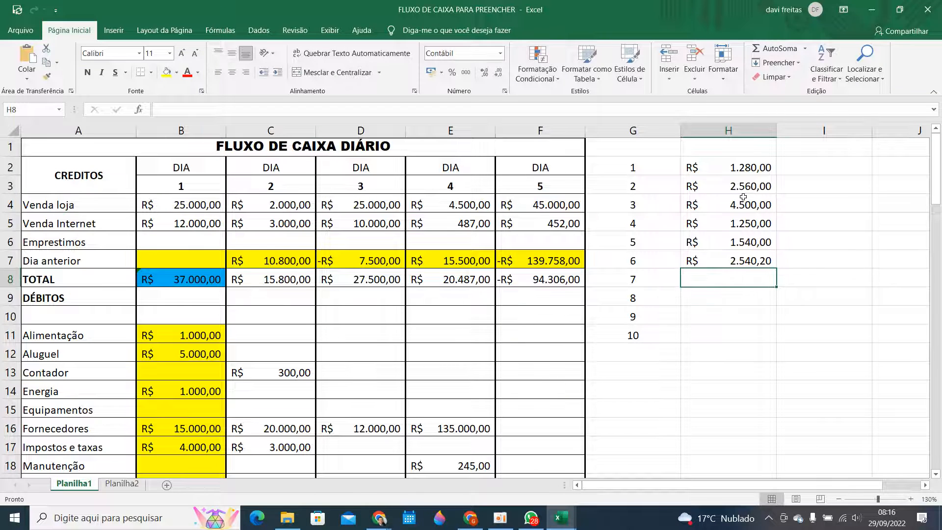
type("156,20")
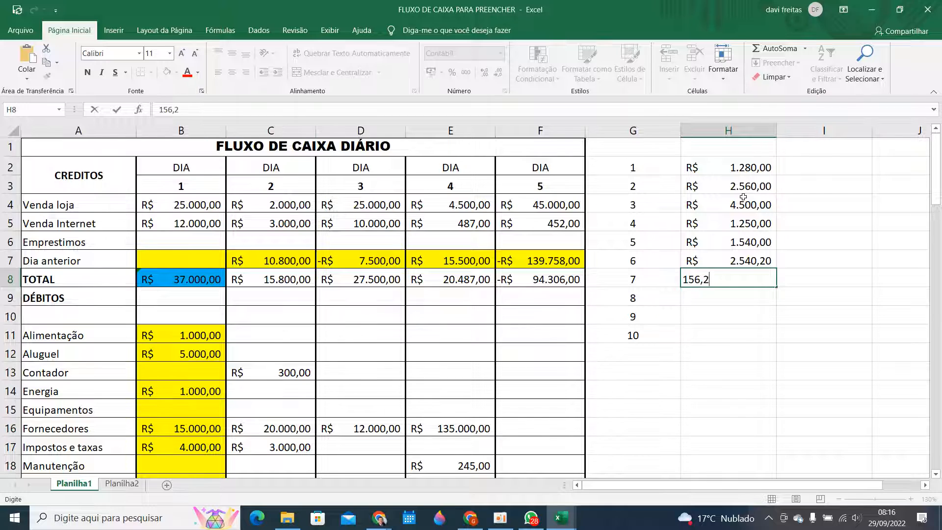
key("BackSpace")
key("BackSpace")
key("BackSpace")
type("0,20")
key("Return")
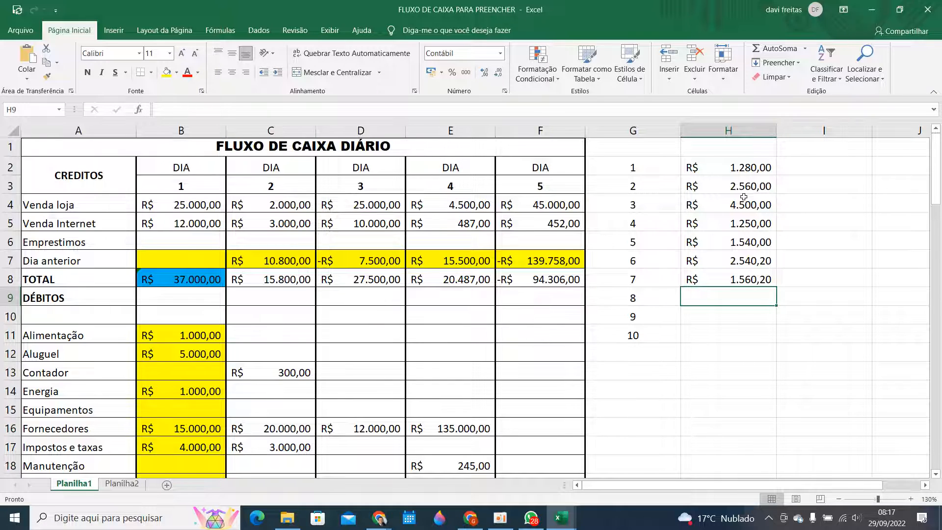
- Complete the practice list by entering 2400, 2500 and 2900 in cells H9 to H11
type("2400")
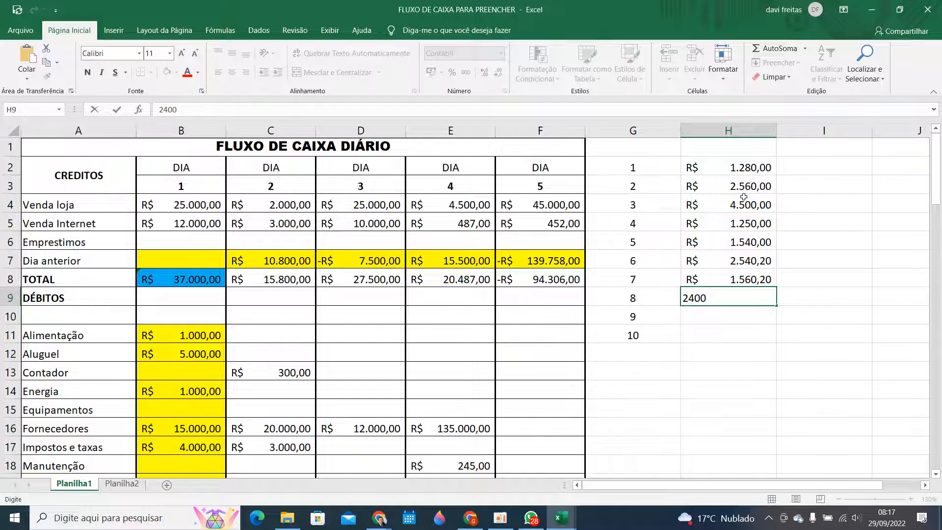
key("Return")
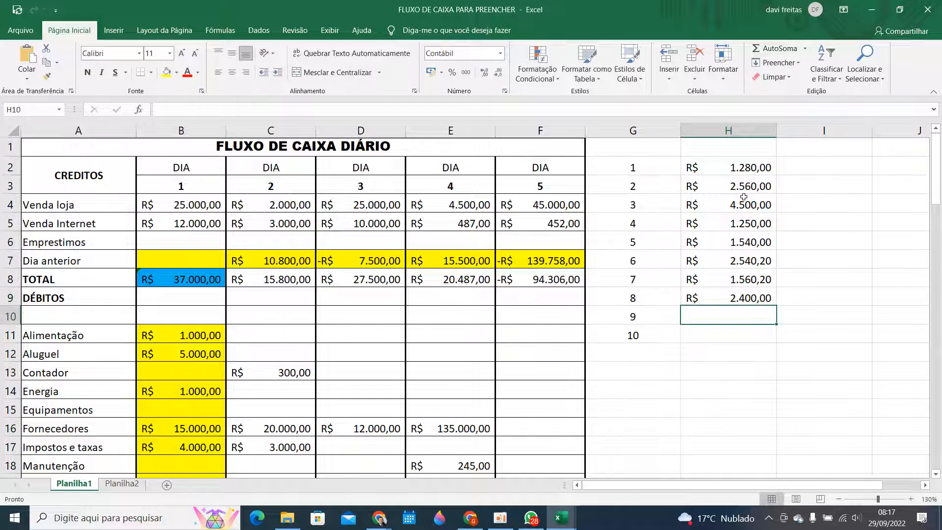
type("2500")
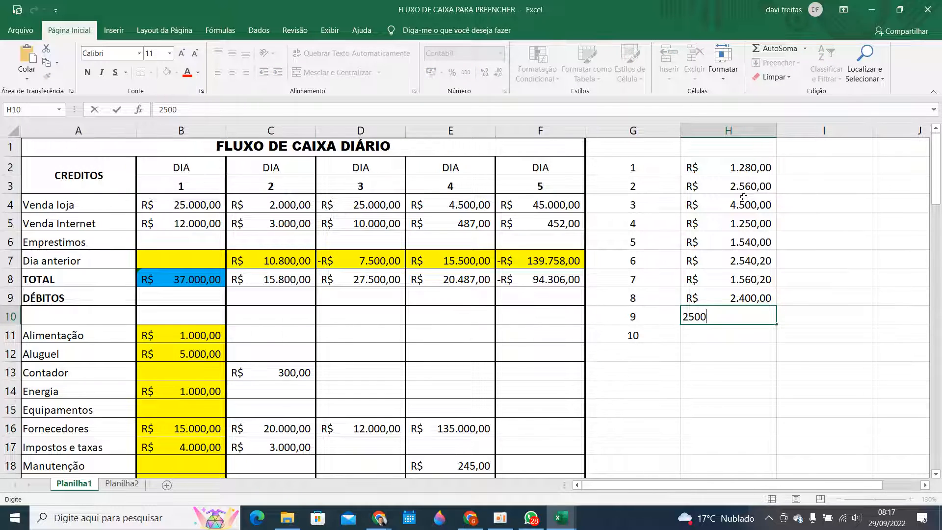
key("Return")
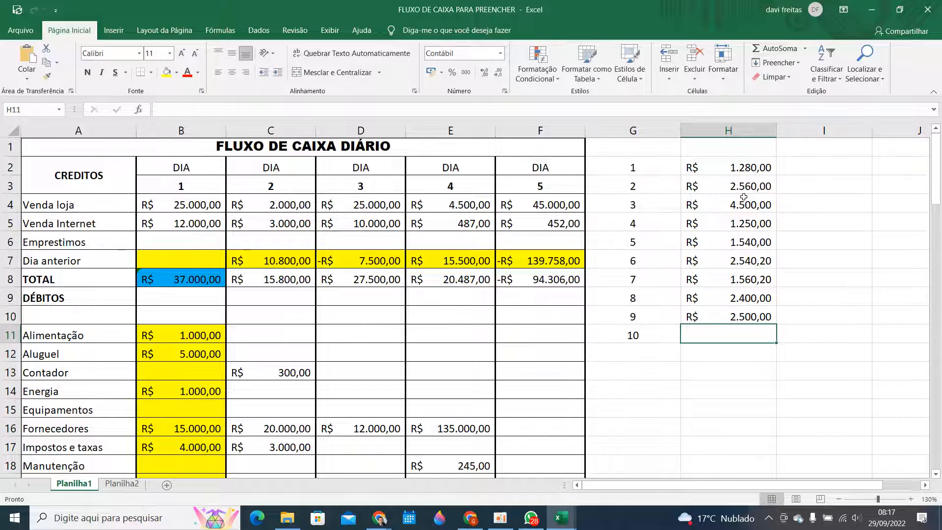
type("2900")
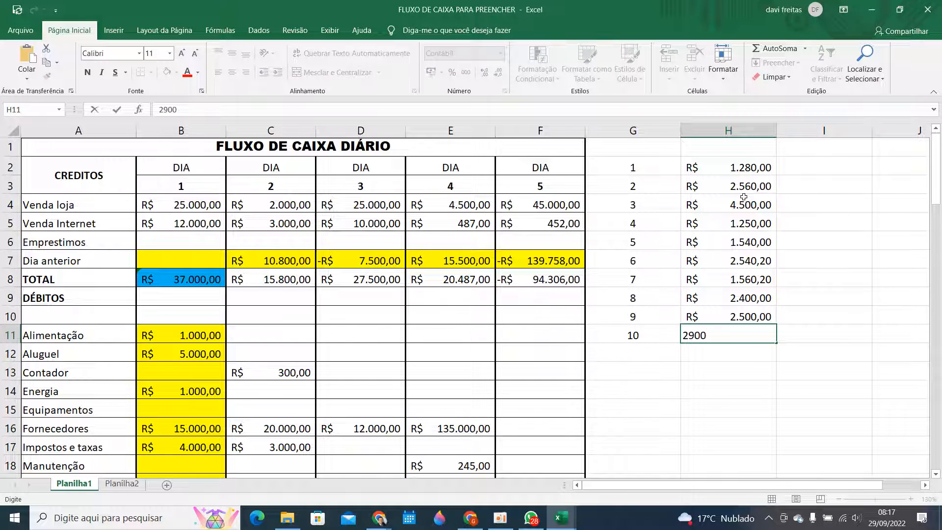
key("Return")
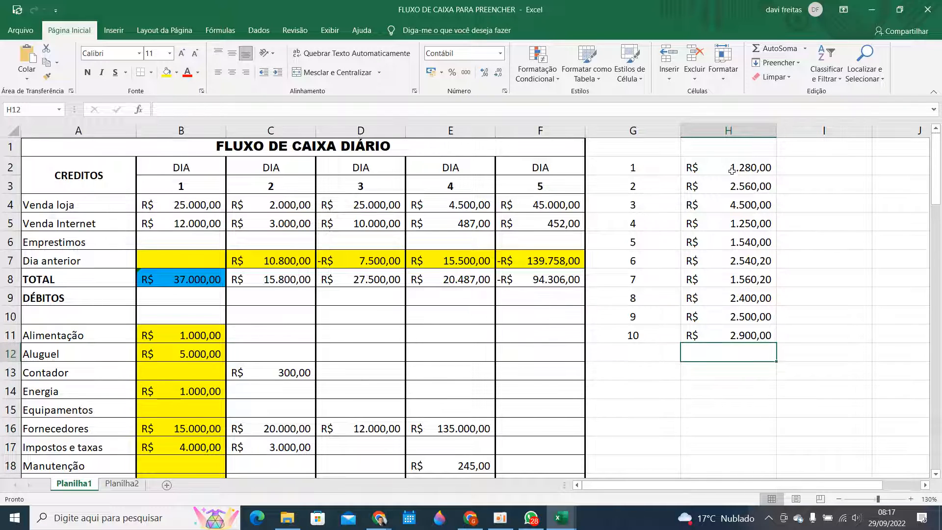
- Total the values in H2 to H11 with AutoSoma in cell H12 and select that cell to show its formula
left_click(735, 374)
left_click(730, 345)
left_click_drag(744, 345, 736, 167)
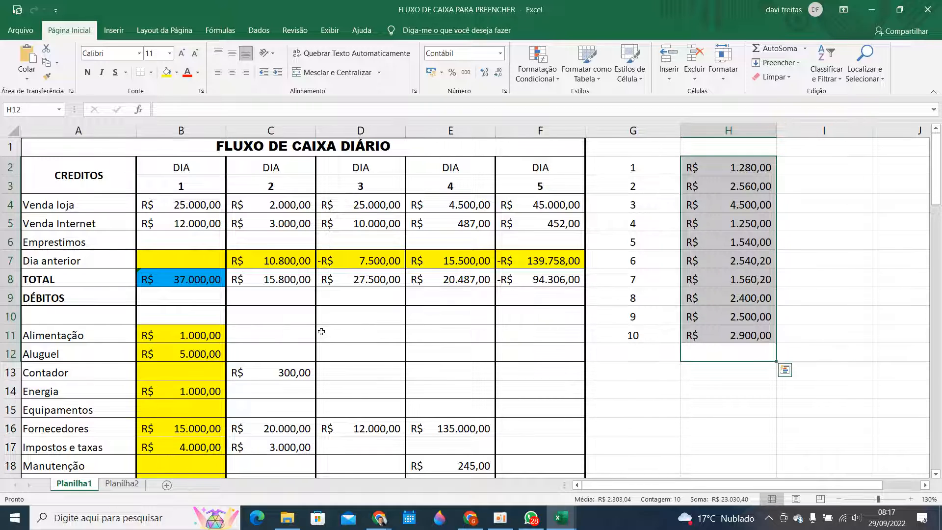
left_click(732, 404)
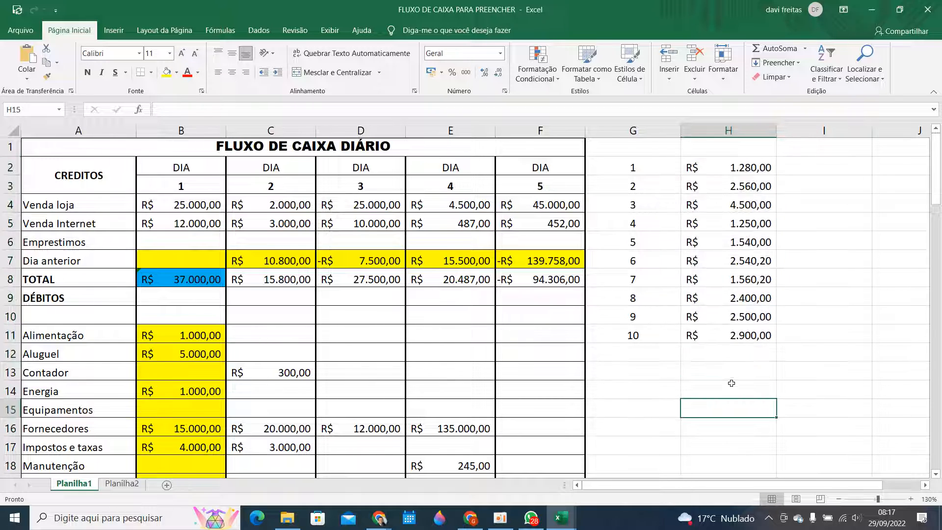
left_click_drag(731, 352, 729, 161)
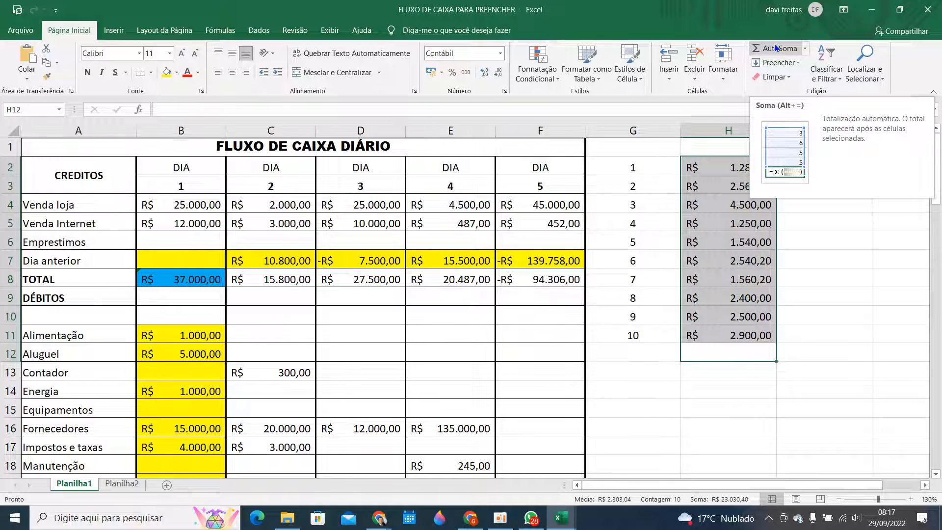
left_click(776, 47)
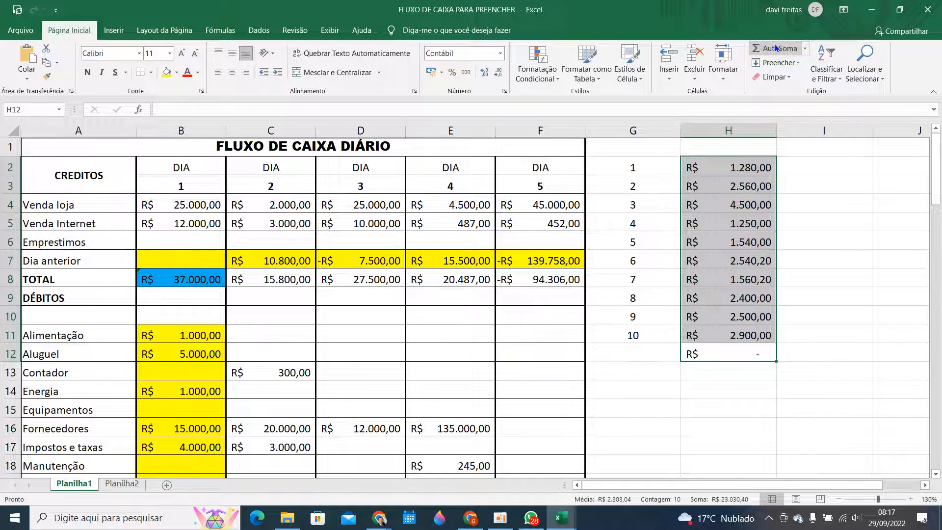
left_click(662, 409)
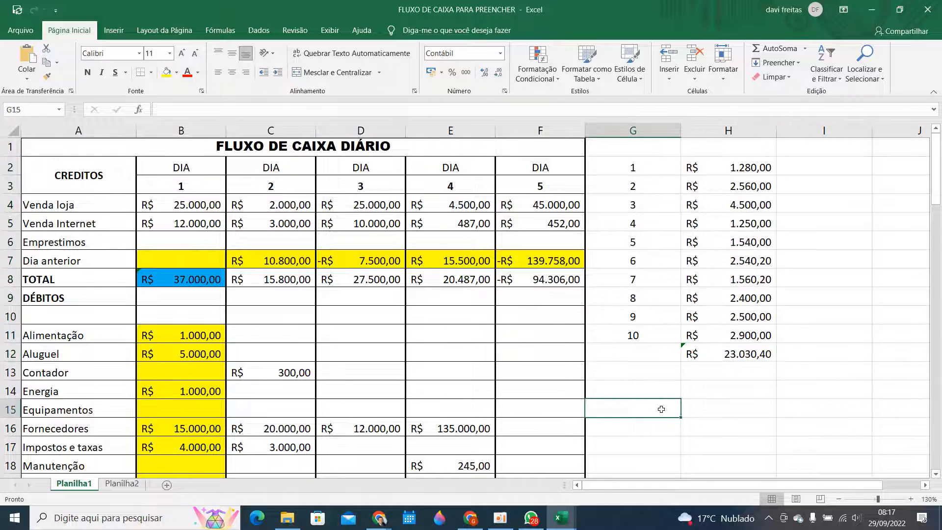
left_click(743, 350)
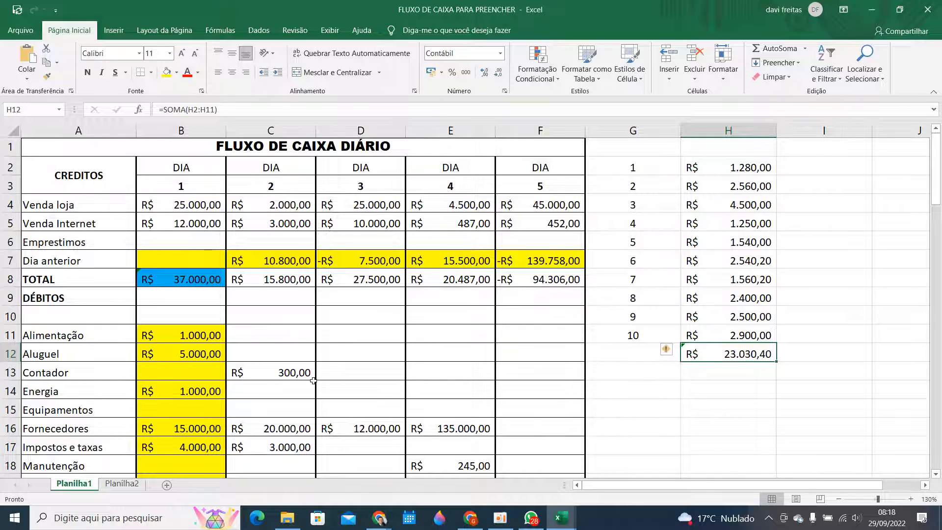
- Enter 23030,40 as the Salários debit for day 5 in cell F19
scroll(307, 374, "down", 1)
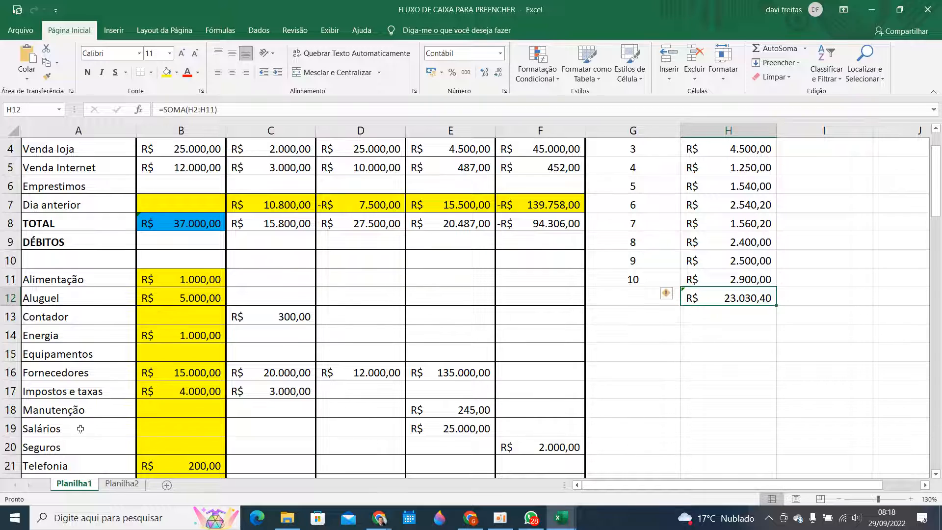
left_click(527, 428)
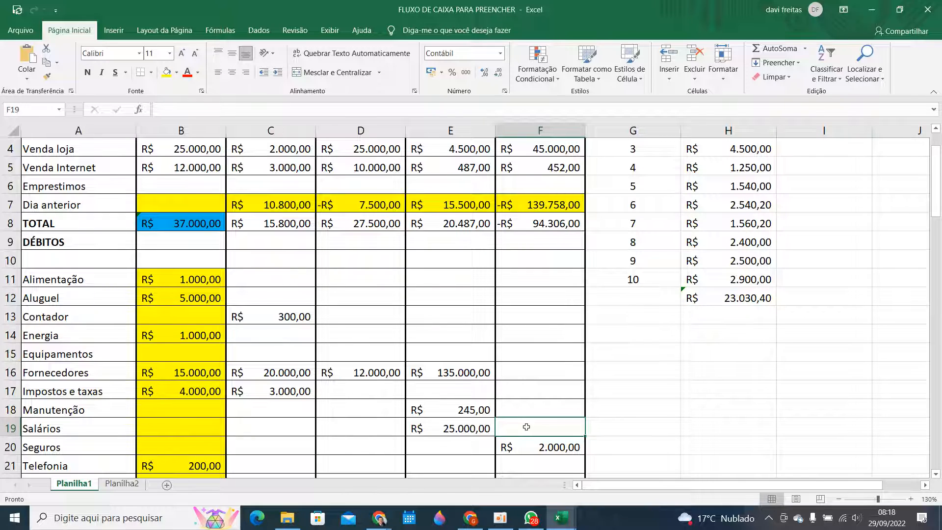
type("23")
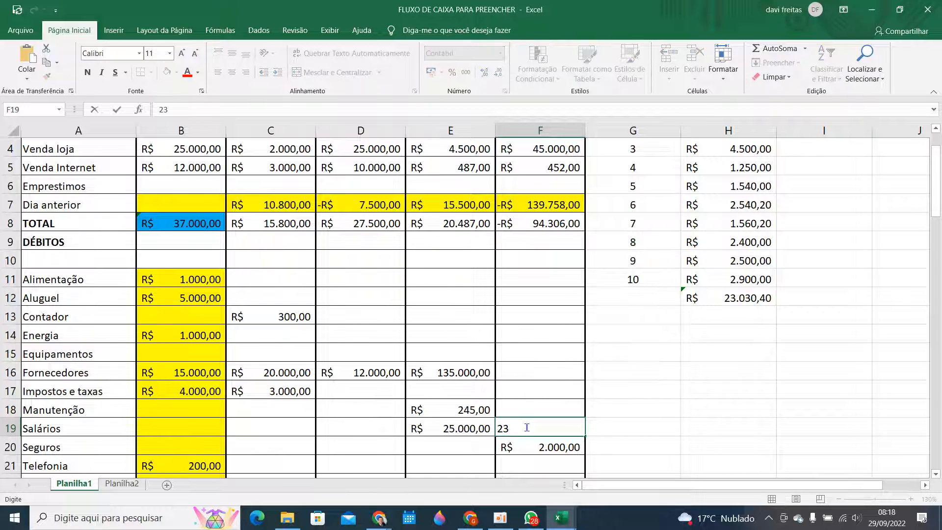
type("030,40")
key("Return")
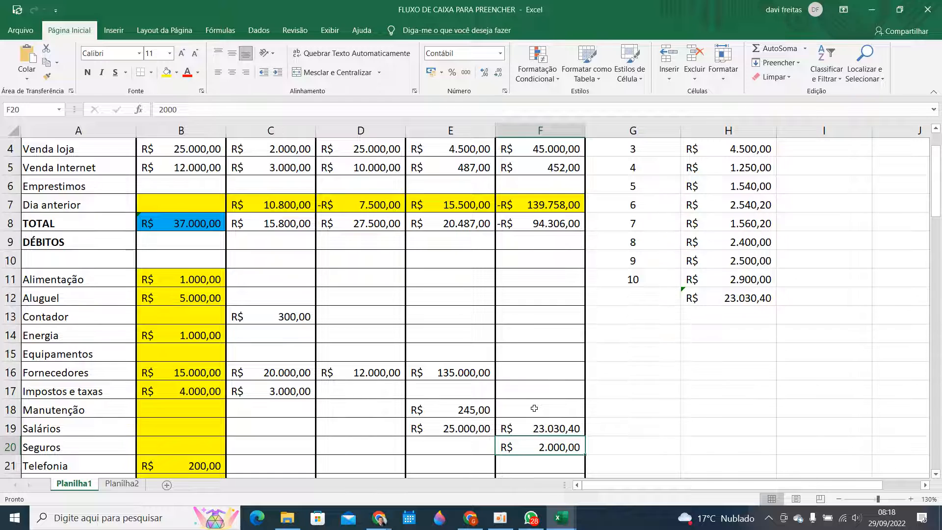
- Clear the practice list by deleting the amounts and total in column H and the numbering in column G
scroll(669, 377, "up", 1)
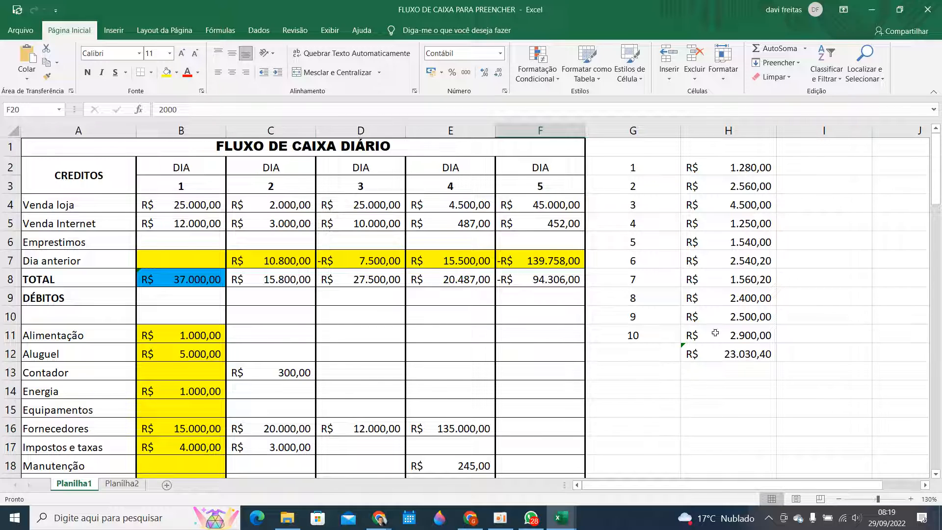
left_click_drag(733, 369, 716, 166)
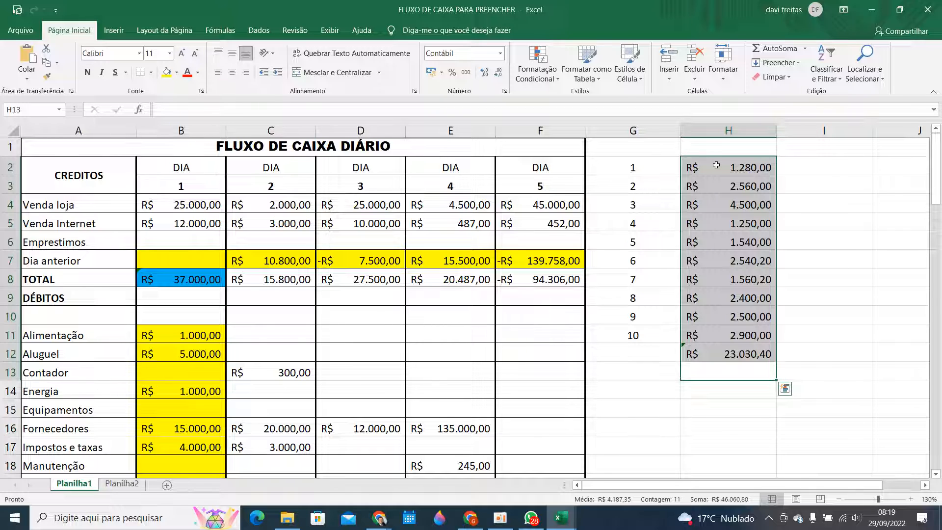
key("Delete")
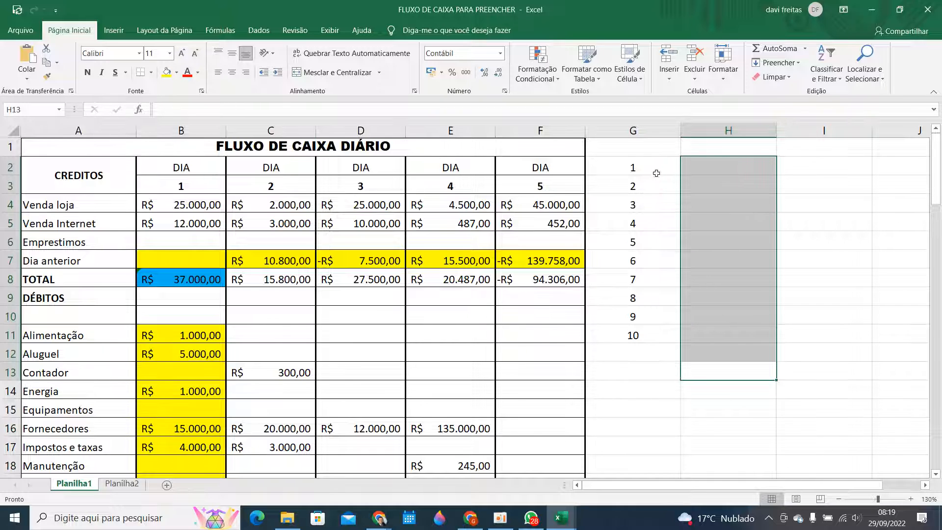
left_click_drag(642, 351, 644, 164)
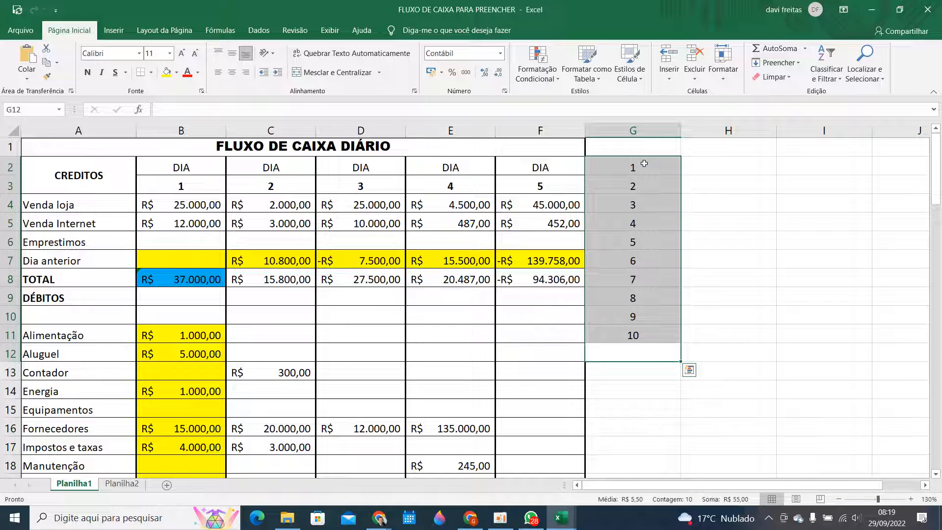
key("Delete")
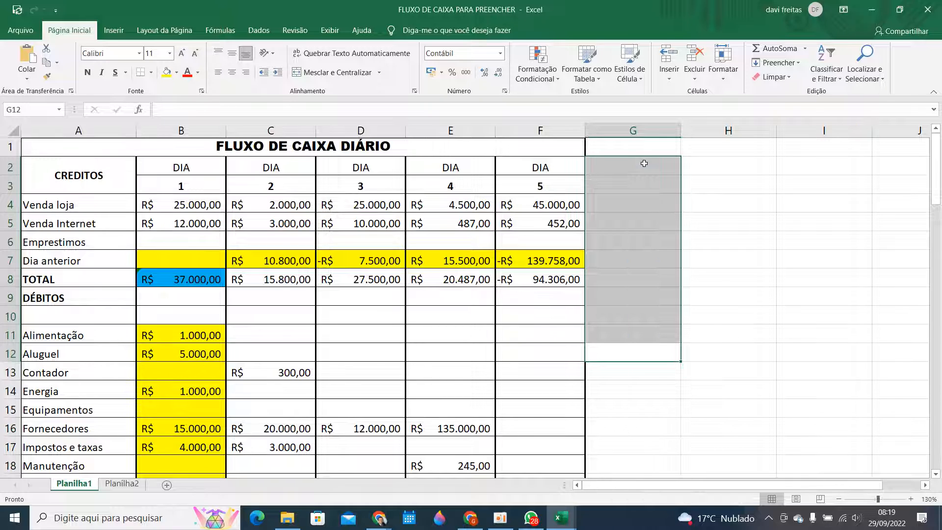
- Switch to the RH Cachoeira Alta workbook and go to the header row of the Alunos sheet
left_click(673, 431)
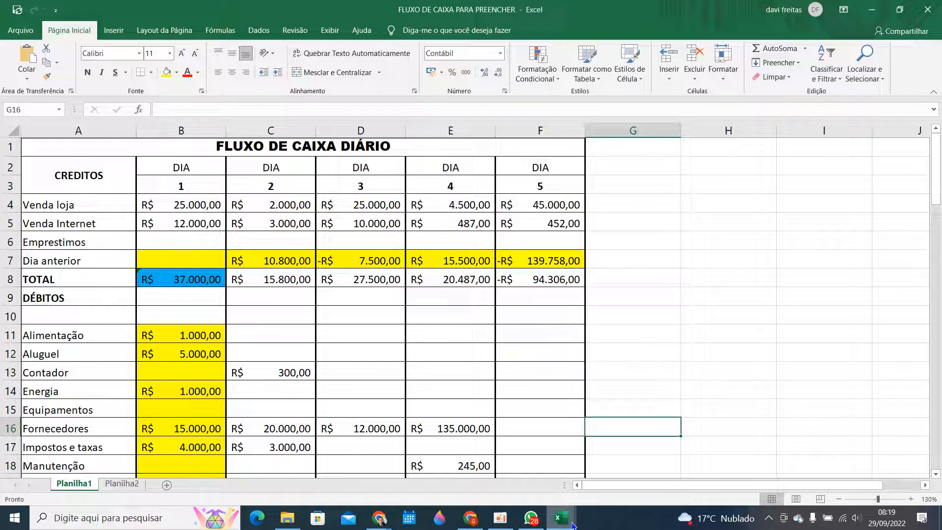
mouse_move(572, 526)
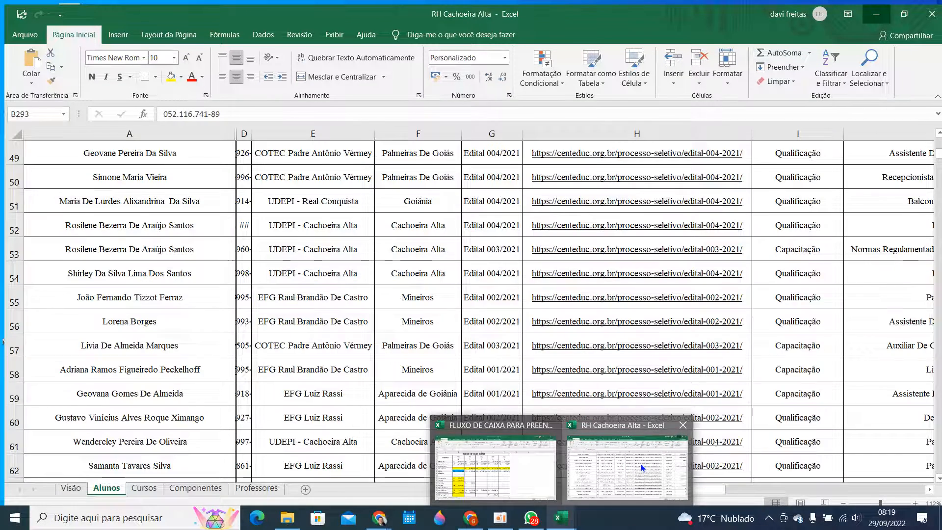
left_click(641, 468)
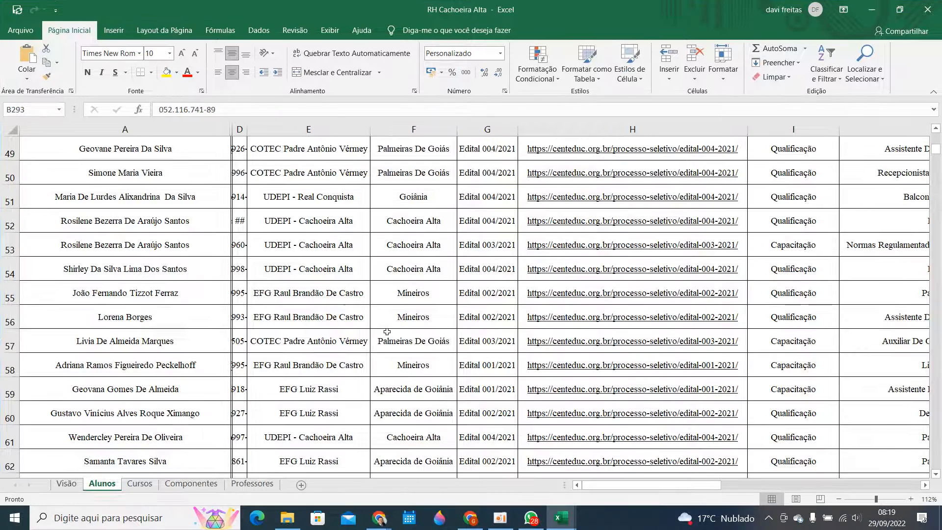
scroll(387, 332, "up", 14)
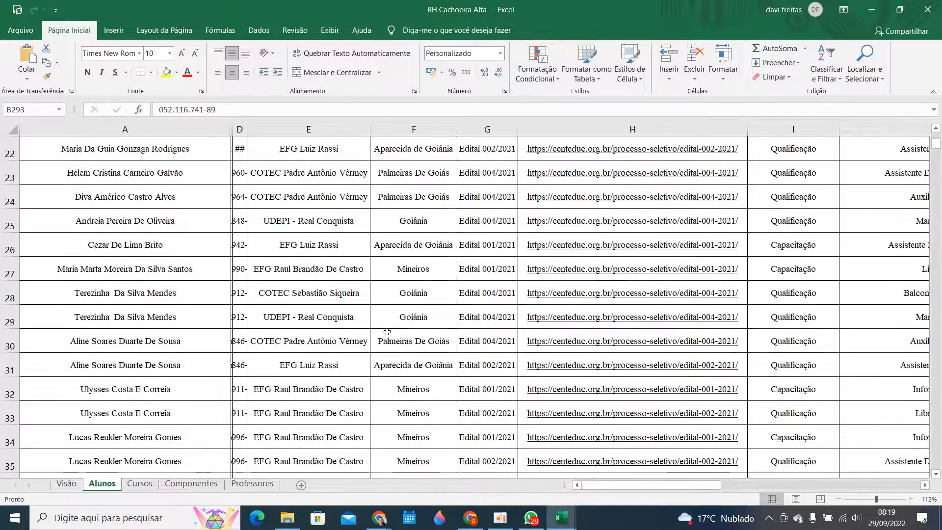
scroll(387, 332, "up", 2)
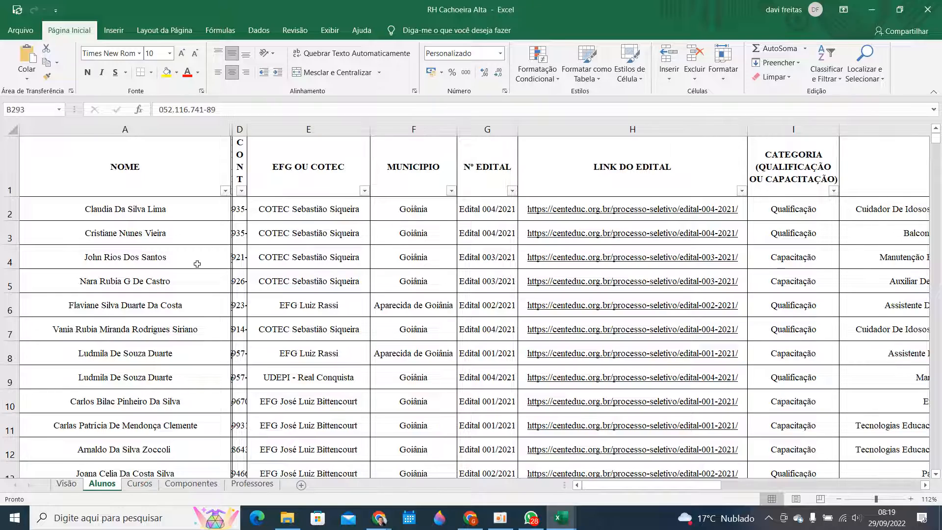
- Look through the unfiltered student records on the Alunos sheet, across to the CURSO column and down past row 229
scroll(544, 268, "down", 7)
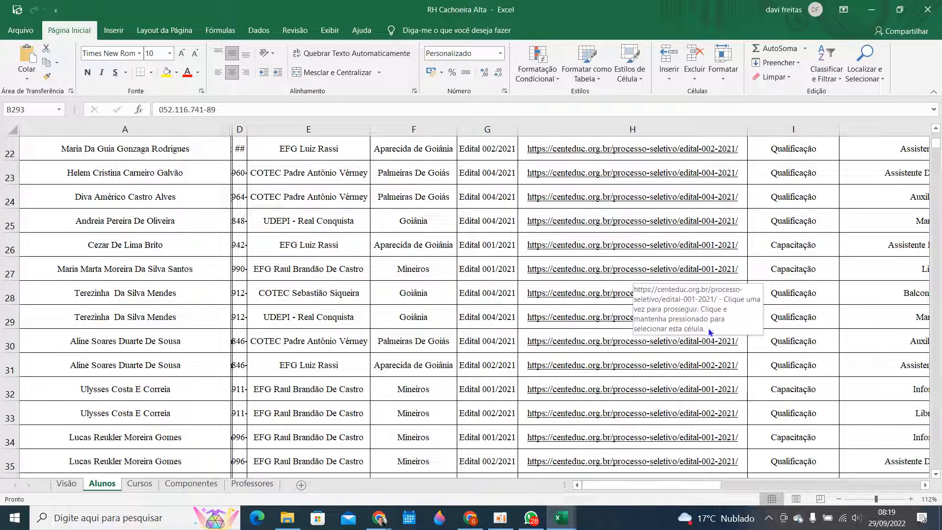
mouse_move(618, 486)
left_mouse_down()
mouse_move(795, 485)
mouse_move(621, 486)
mouse_move(630, 485)
left_mouse_up()
scroll(533, 412, "down", 20)
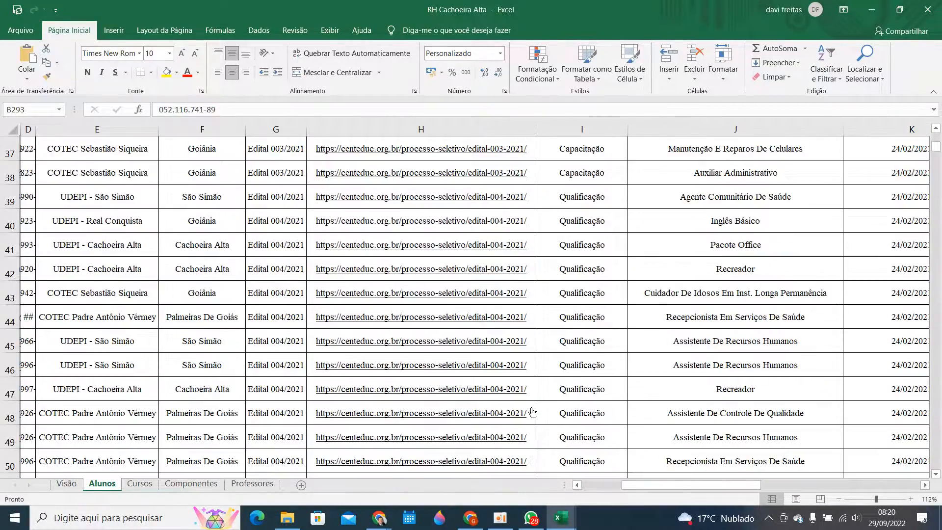
scroll(532, 412, "down", 16)
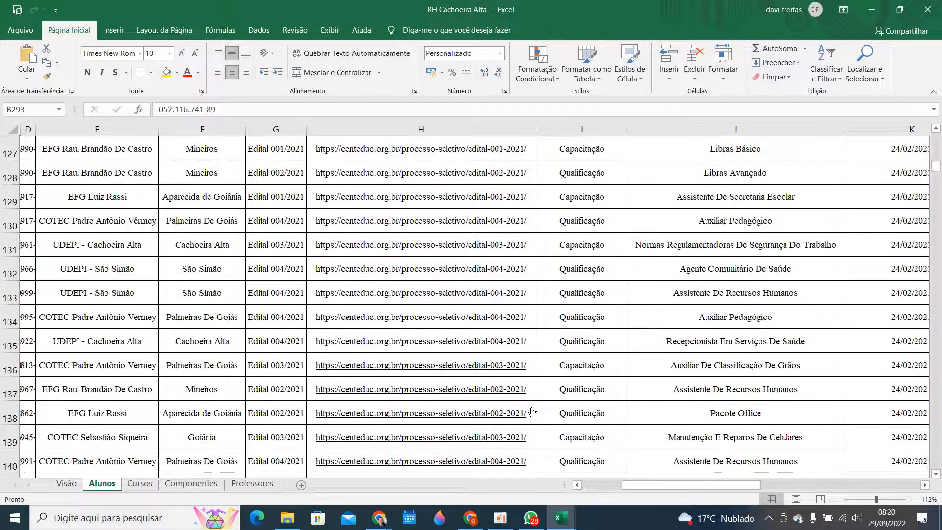
scroll(532, 412, "down", 20)
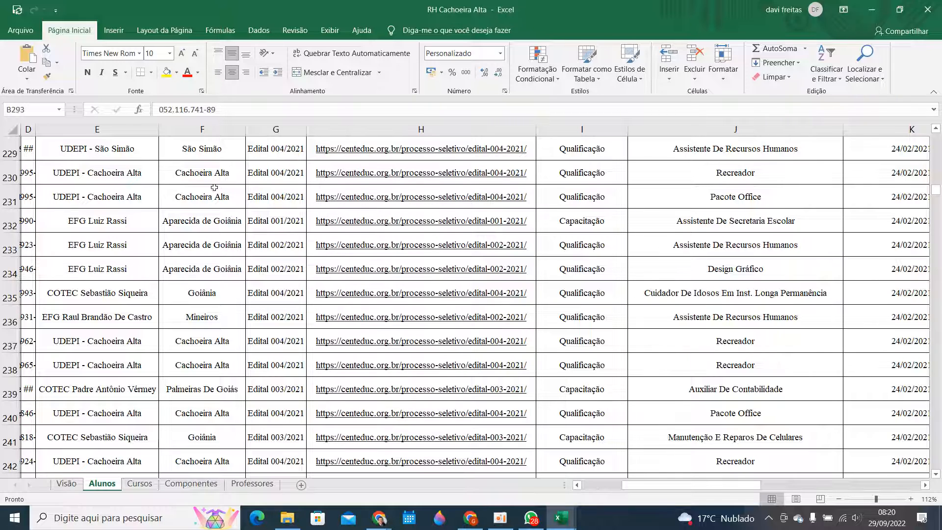
- Examine how different municipalities are mixed in the MUNICIPIO column around rows 229 to 238, and return to the header row
left_click(201, 152)
left_click(200, 200)
left_click(200, 222)
left_click(200, 271)
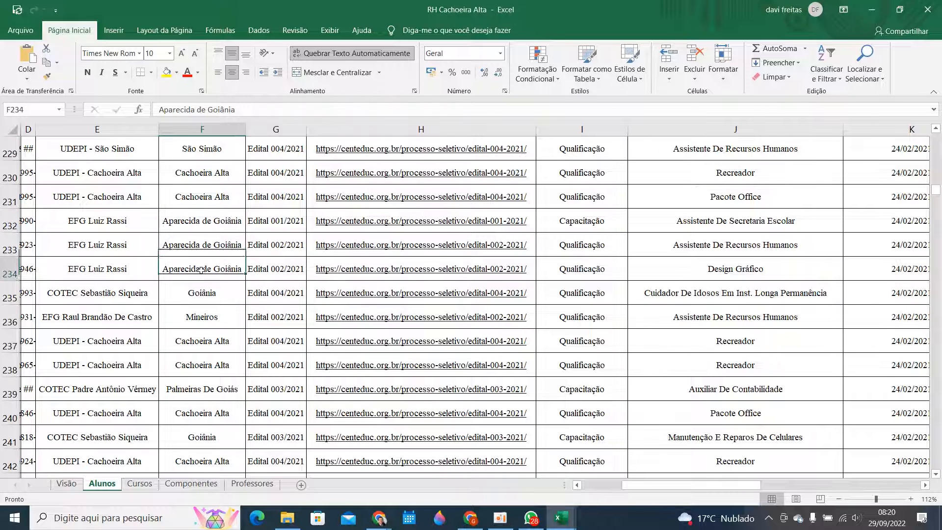
left_click(201, 296)
left_click(201, 319)
left_click(201, 355)
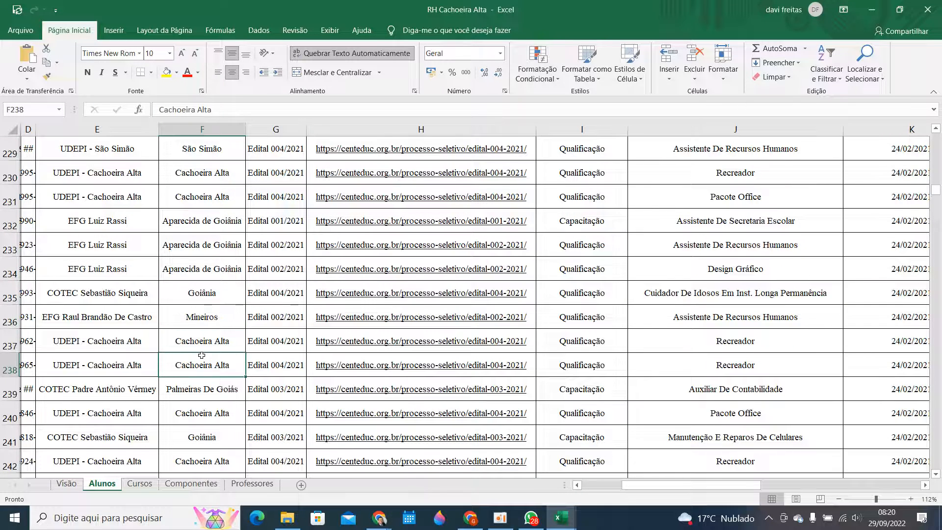
scroll(203, 378, "down", 3)
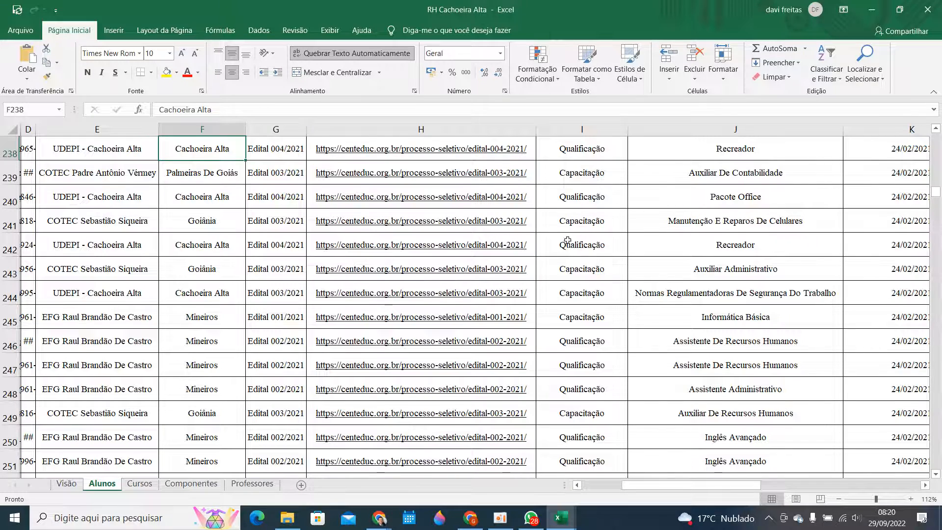
scroll(580, 229, "up", 8)
scroll(566, 243, "up", 20)
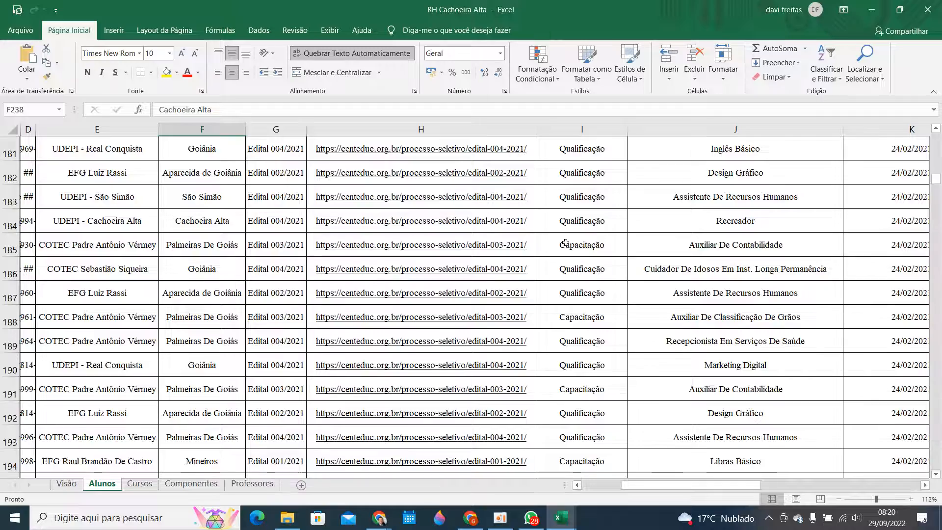
scroll(565, 242, "up", 20)
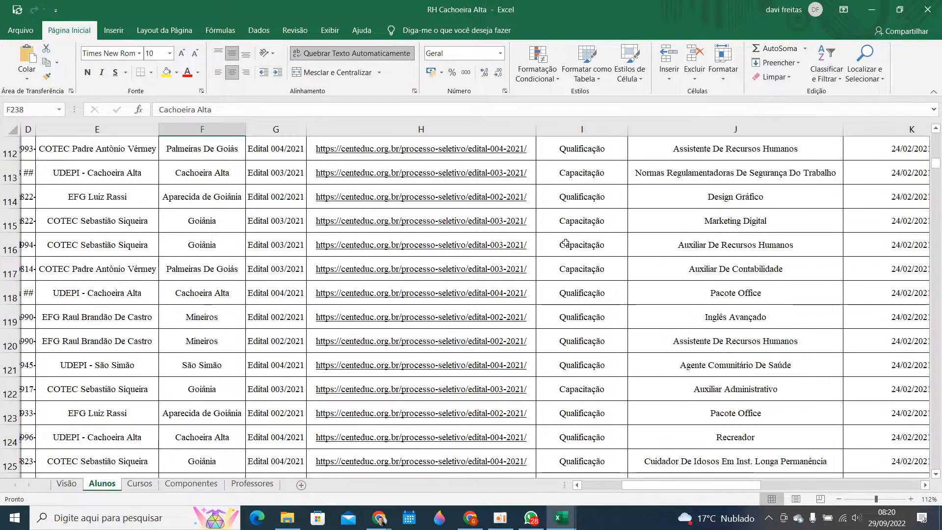
scroll(566, 242, "up", 20)
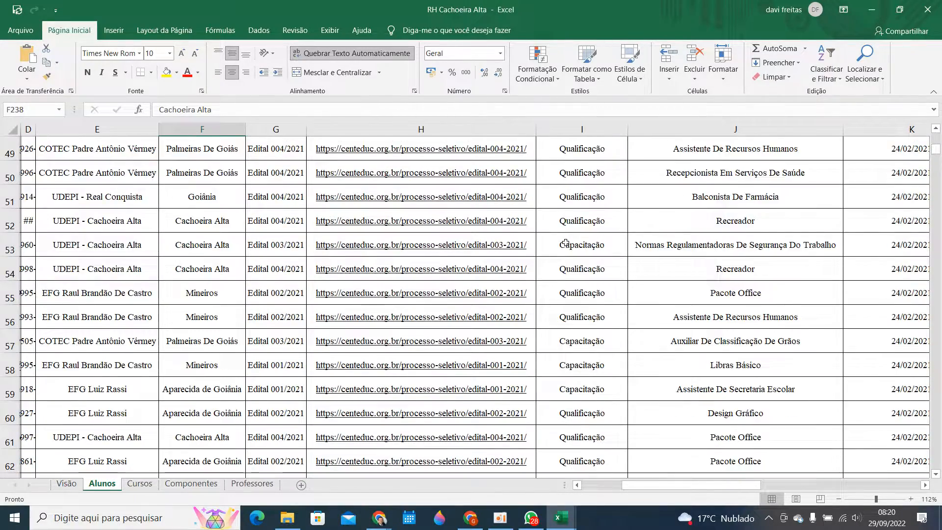
scroll(566, 243, "up", 5)
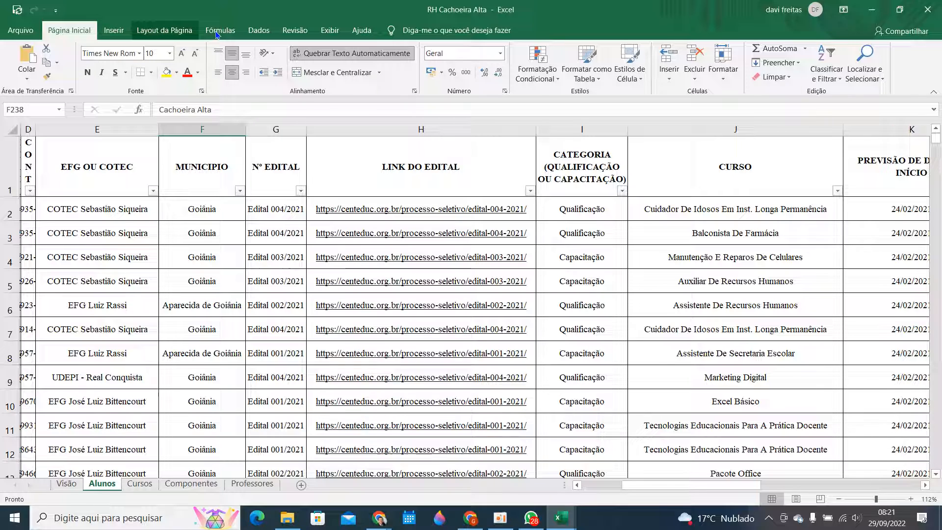
- Turn the Filtro feature off for the Alunos table headers and turn it back on
left_click(137, 33)
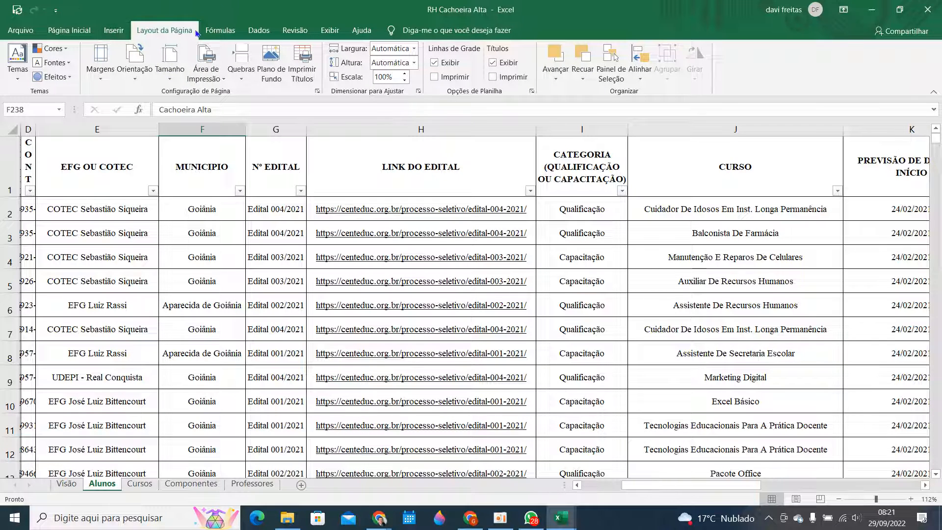
left_click(221, 34)
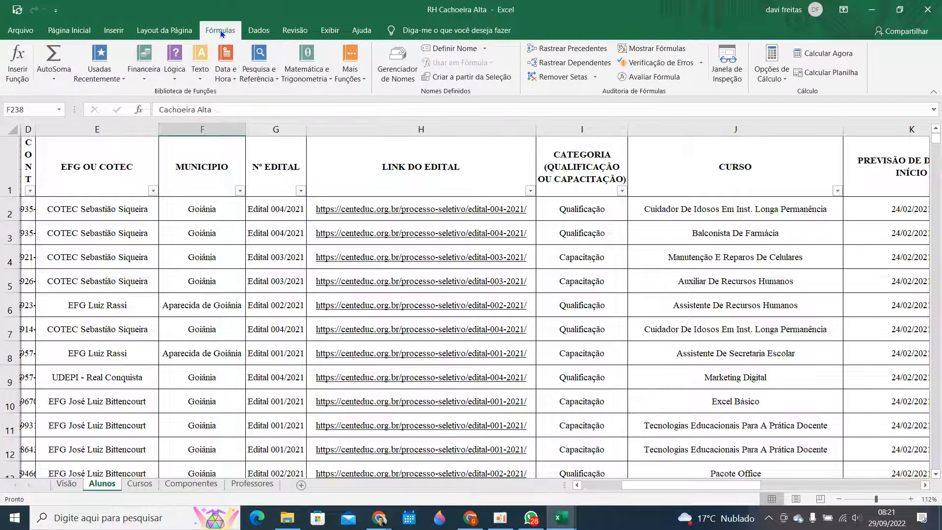
left_click(252, 31)
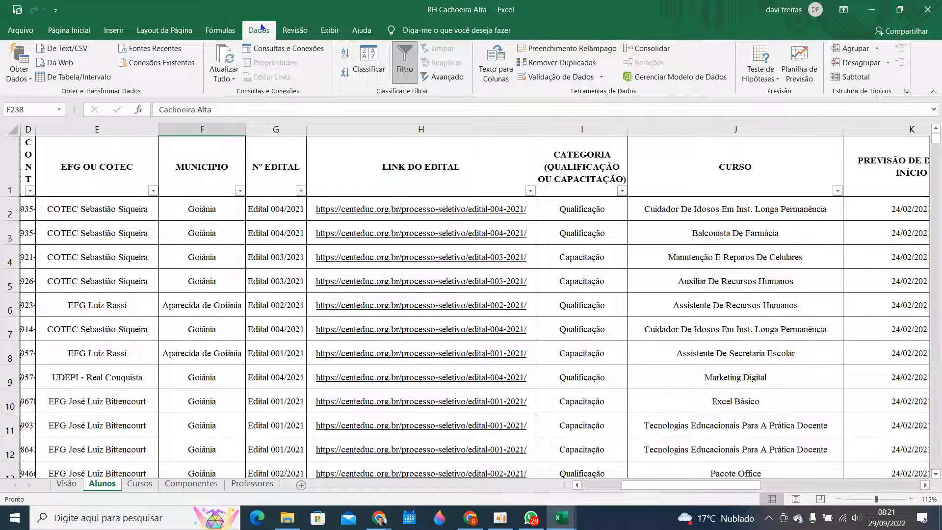
left_click(402, 80)
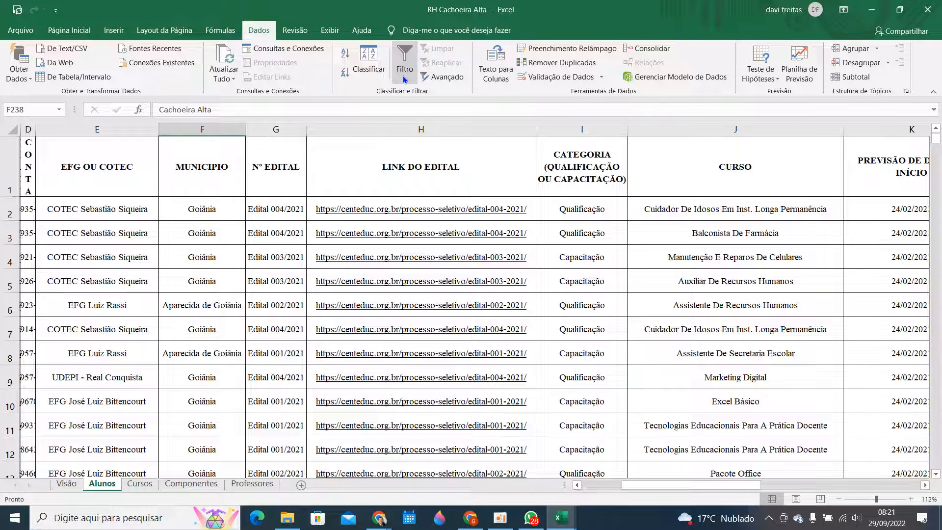
left_click(404, 78)
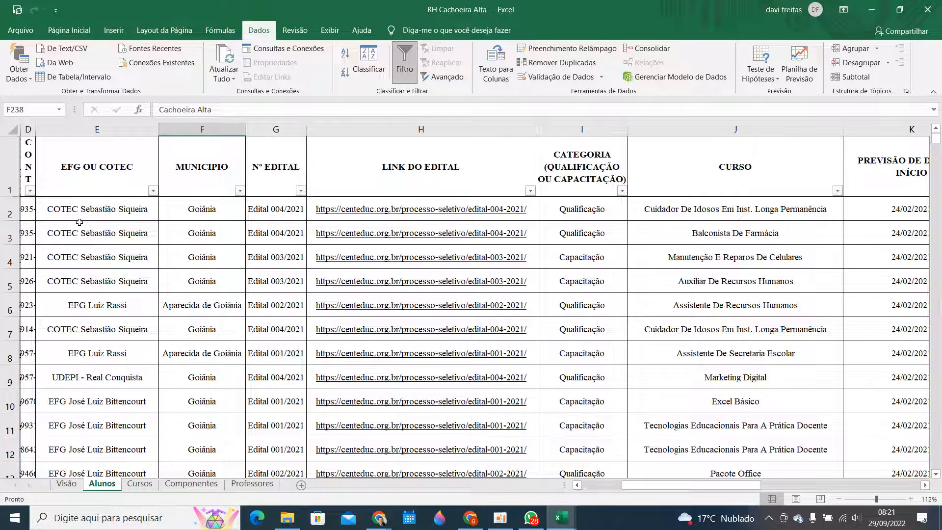
- Filter the MUNICIPIO column to show only the São Simão records
left_click(239, 191)
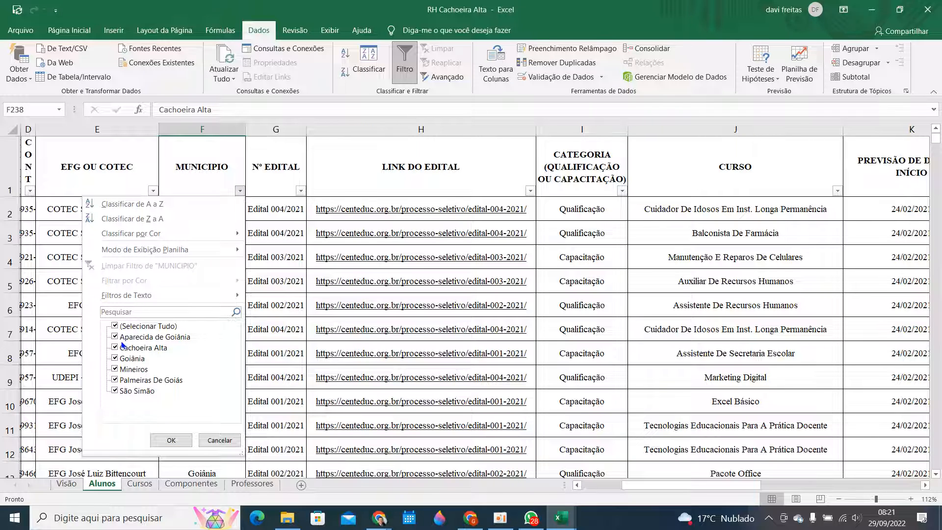
left_click(241, 191)
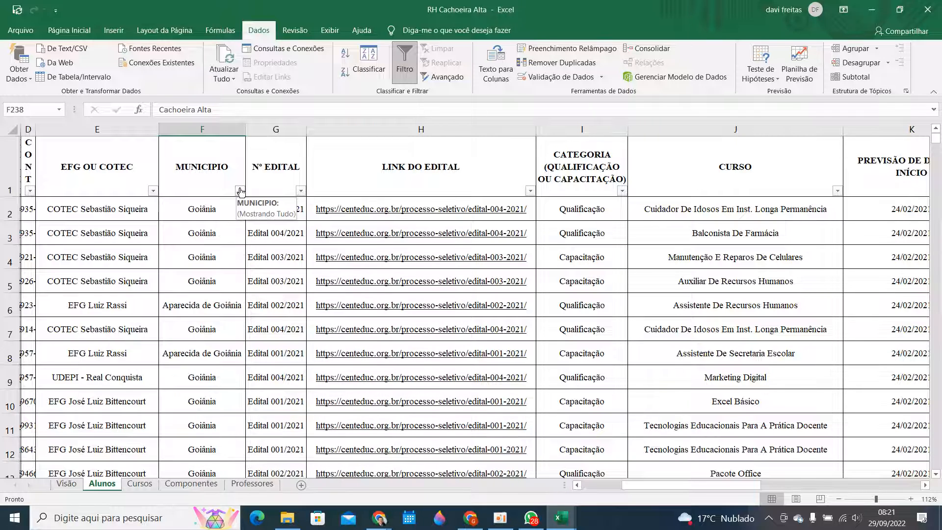
left_click(240, 192)
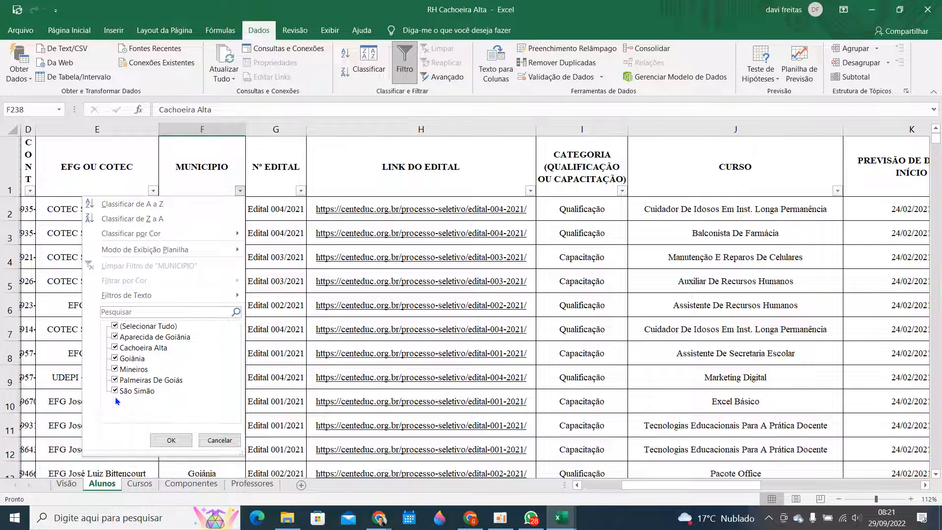
left_click(115, 326)
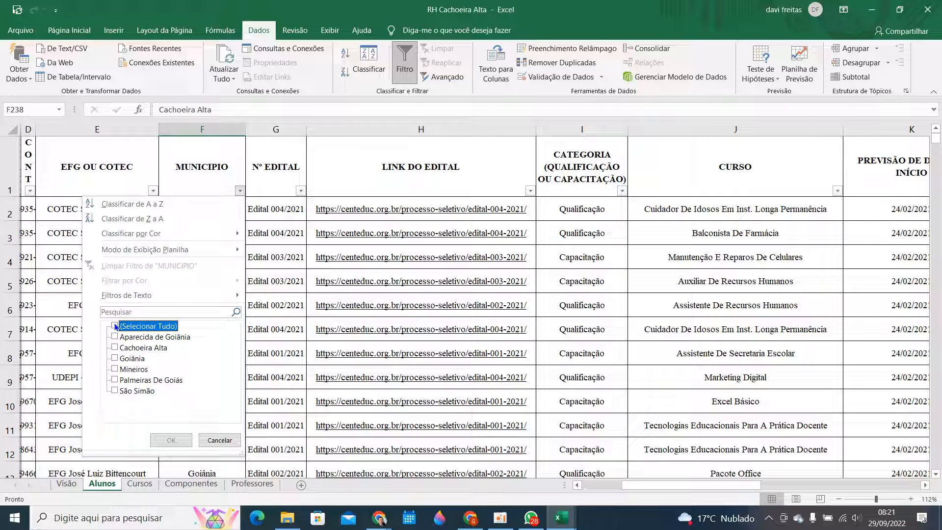
left_click(116, 392)
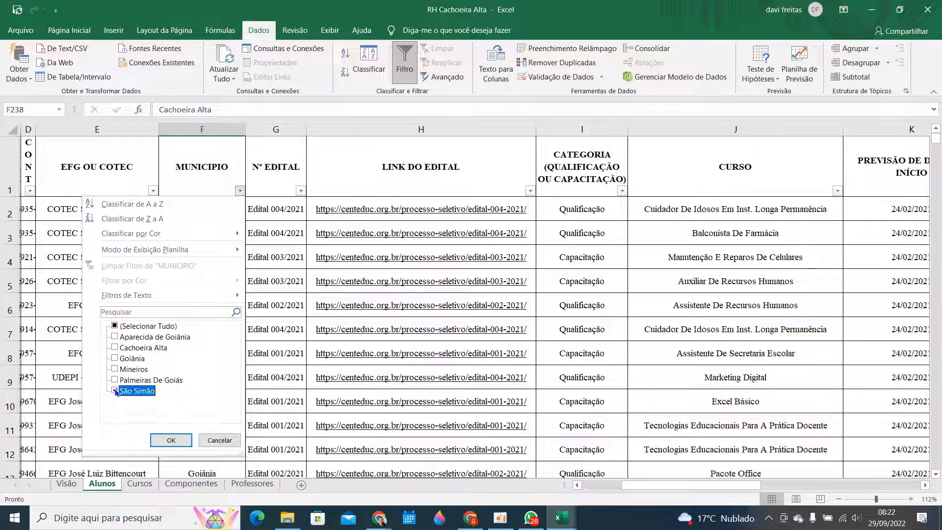
left_click(175, 440)
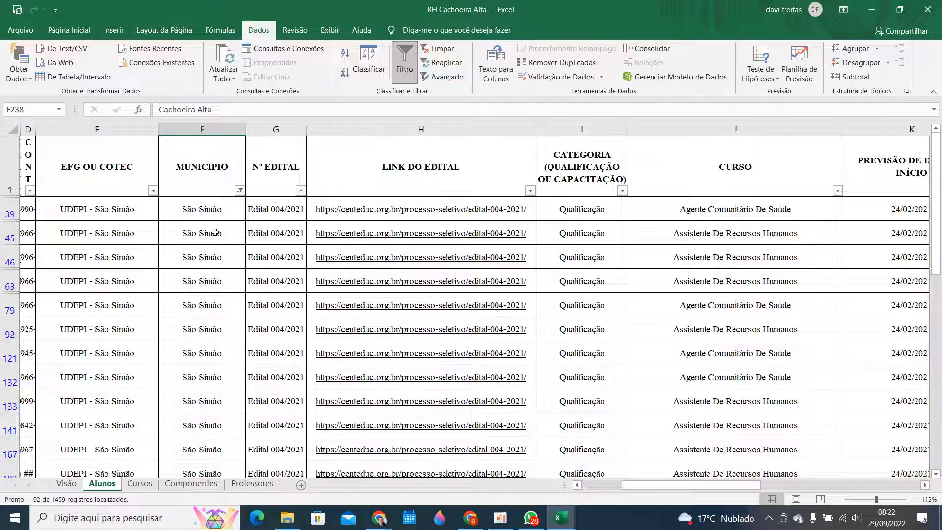
- Review the filtered São Simão records down the Alunos sheet, checking their municipality, edital and course columns
scroll(214, 228, "down", 4)
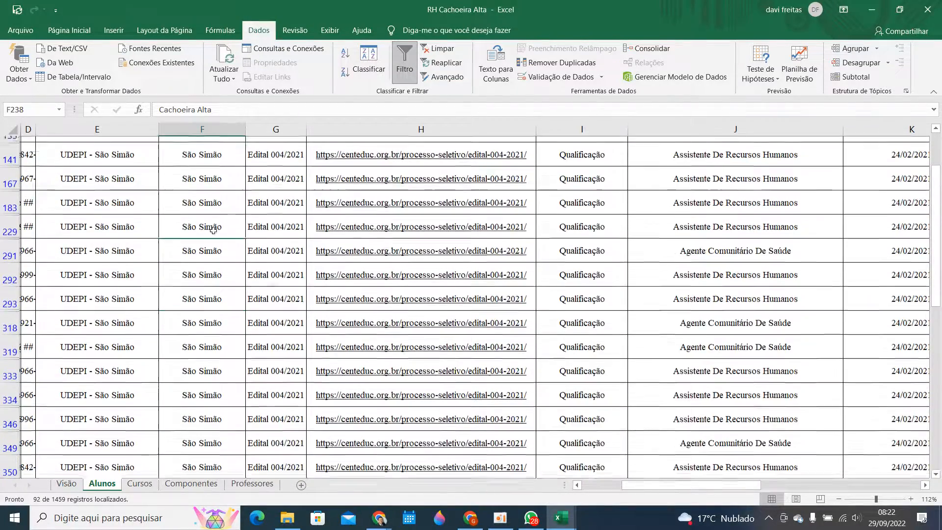
scroll(213, 231, "down", 8)
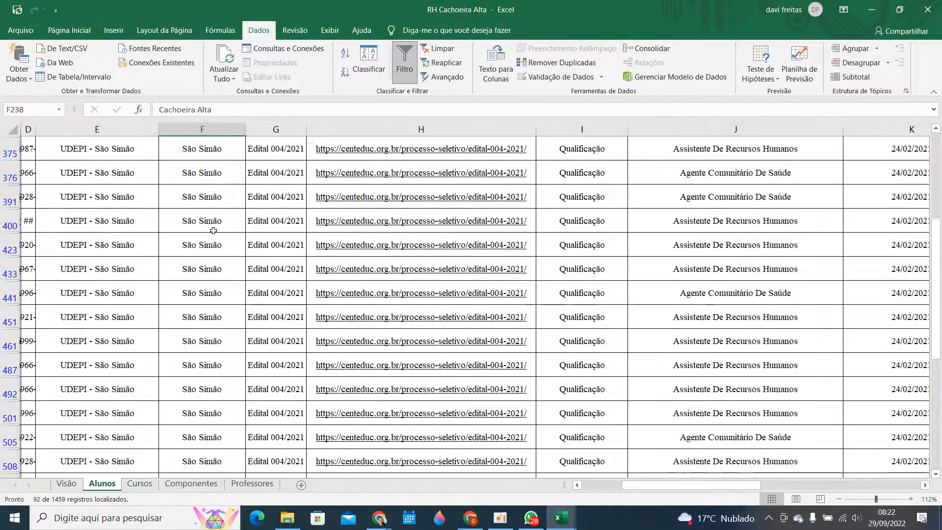
scroll(213, 231, "down", 5)
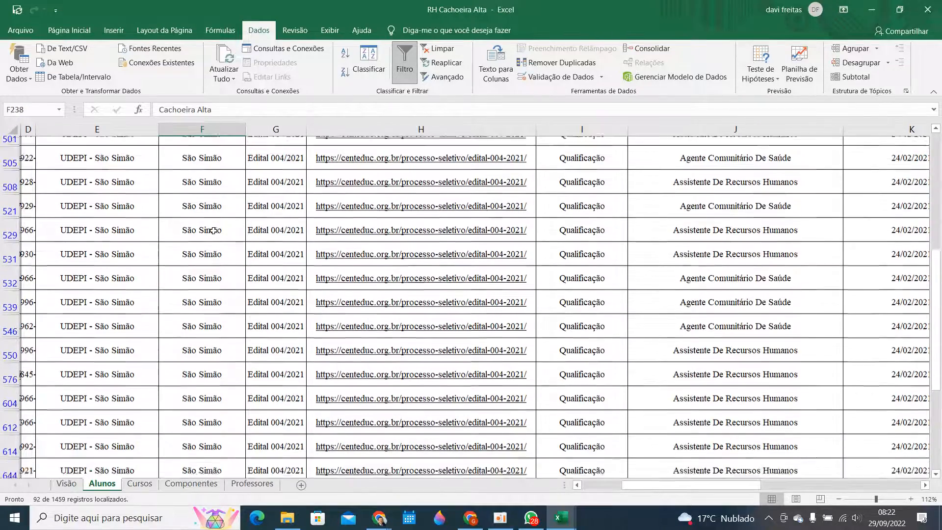
scroll(214, 231, "down", 5)
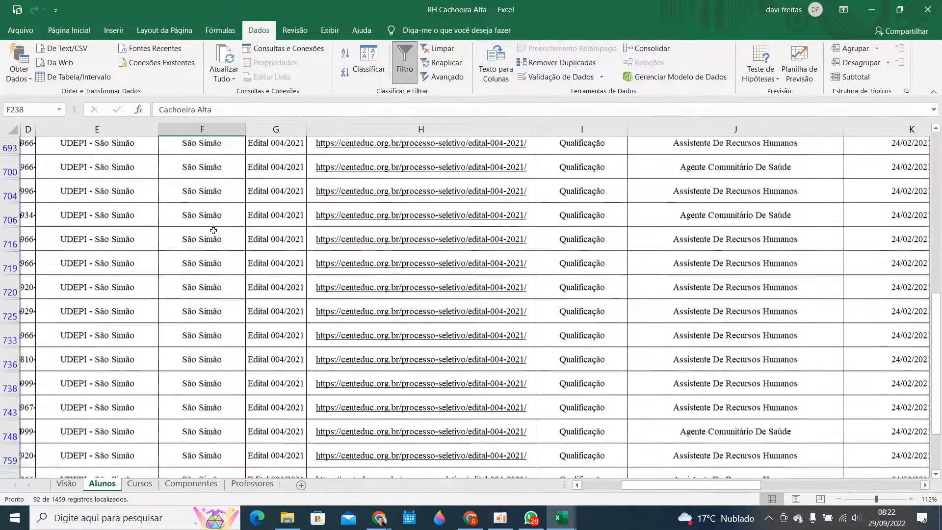
scroll(213, 230, "down", 4)
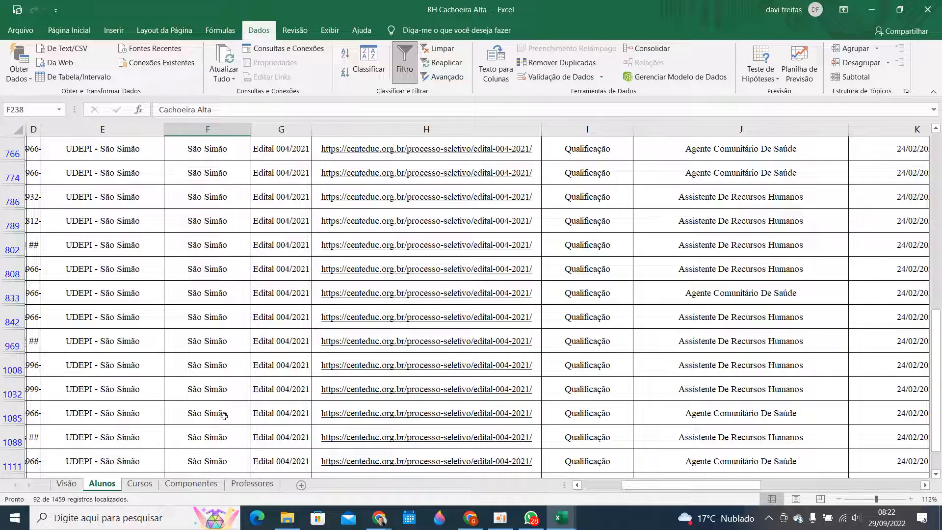
scroll(657, 250, "up", 2)
scroll(658, 250, "up", 5)
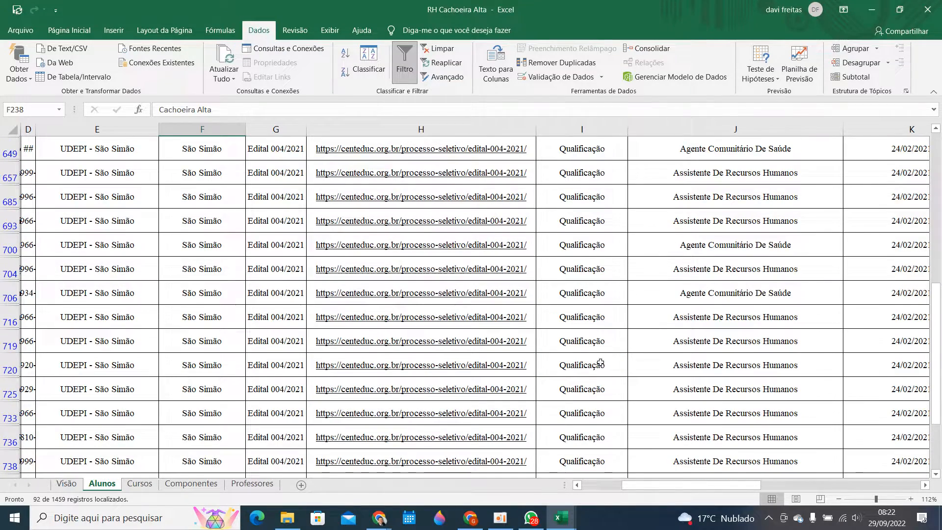
scroll(601, 365, "up", 5)
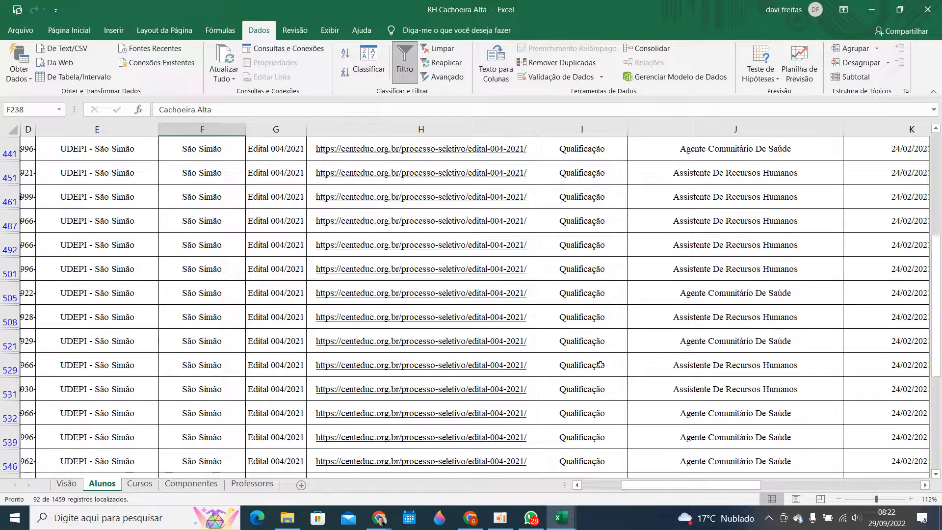
scroll(585, 381, "up", 8)
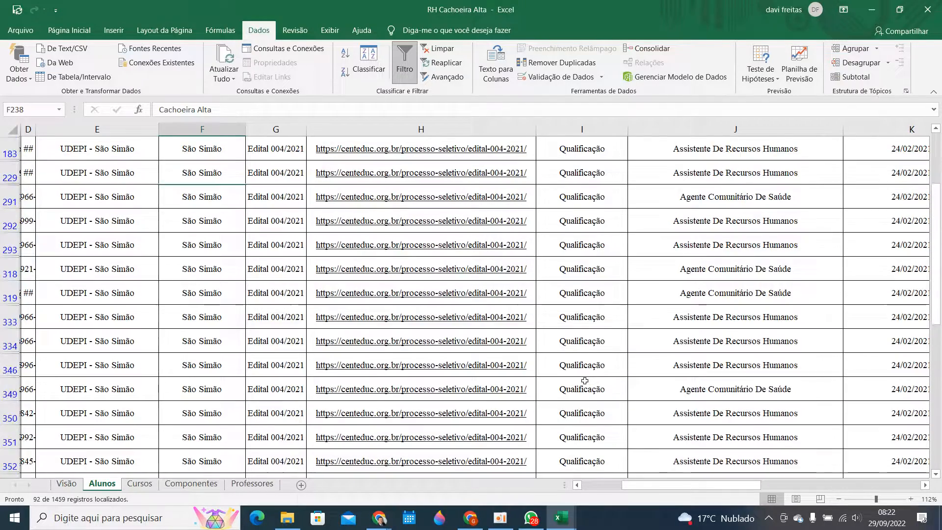
- Review the São Simão student records together with their NOME column down the Alunos sheet, and return to the header row
scroll(585, 381, "up", 3)
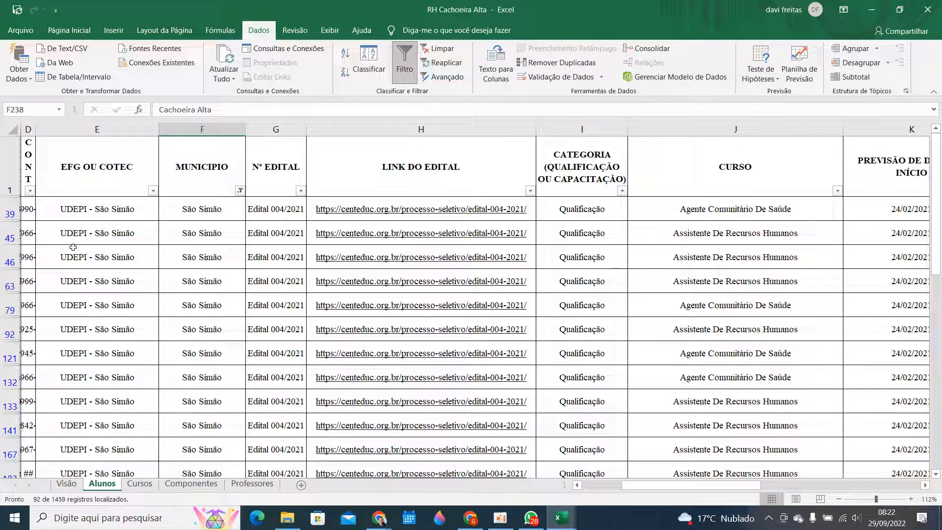
left_click_drag(648, 488, 597, 488)
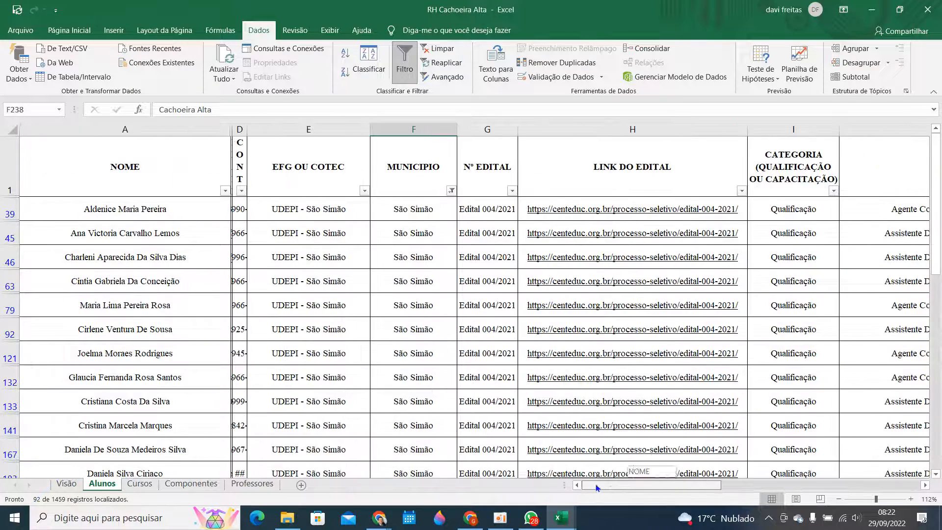
scroll(153, 319, "down", 8)
scroll(136, 249, "down", 8)
scroll(321, 271, "down", 12)
scroll(321, 270, "down", 2)
scroll(321, 270, "up", 10)
scroll(321, 270, "up", 10)
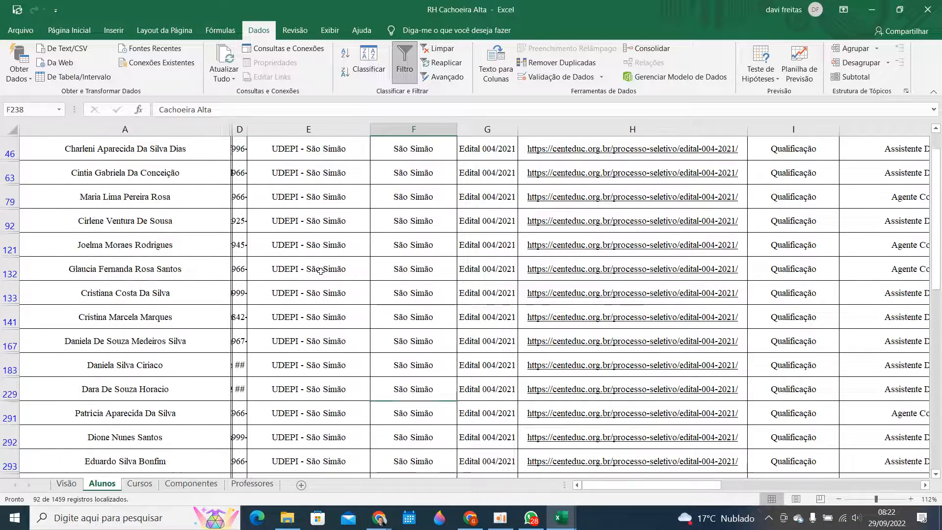
scroll(321, 271, "up", 1)
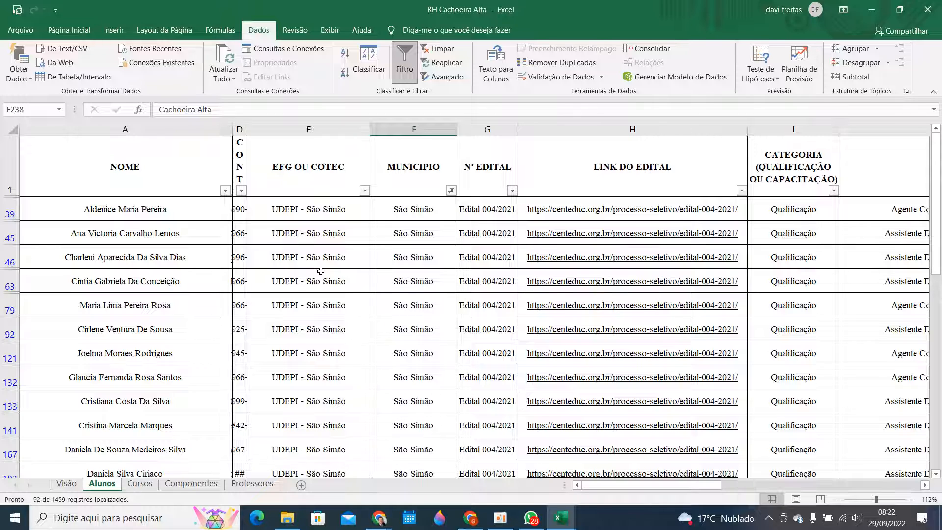
- Change the MUNICIPIO filter to show only the Goiânia records
left_click(450, 192)
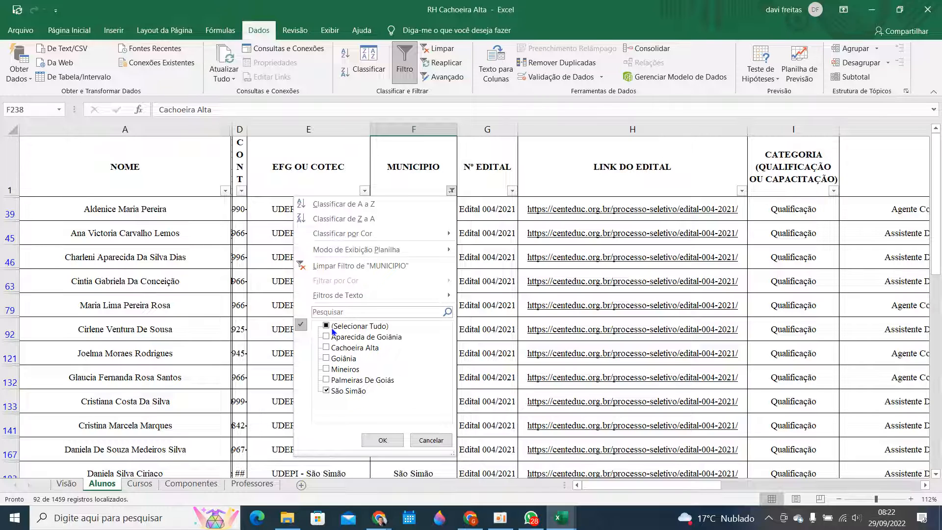
left_click(326, 391)
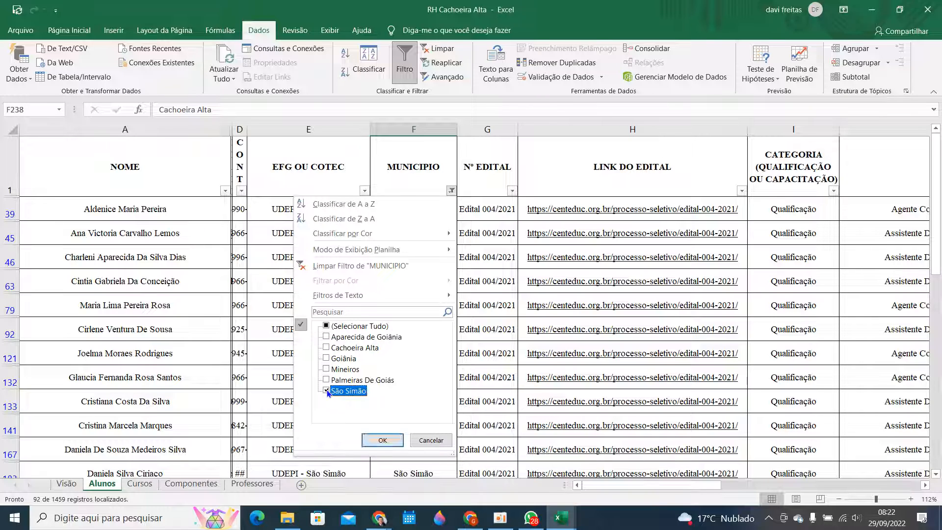
left_click(327, 359)
left_click(383, 440)
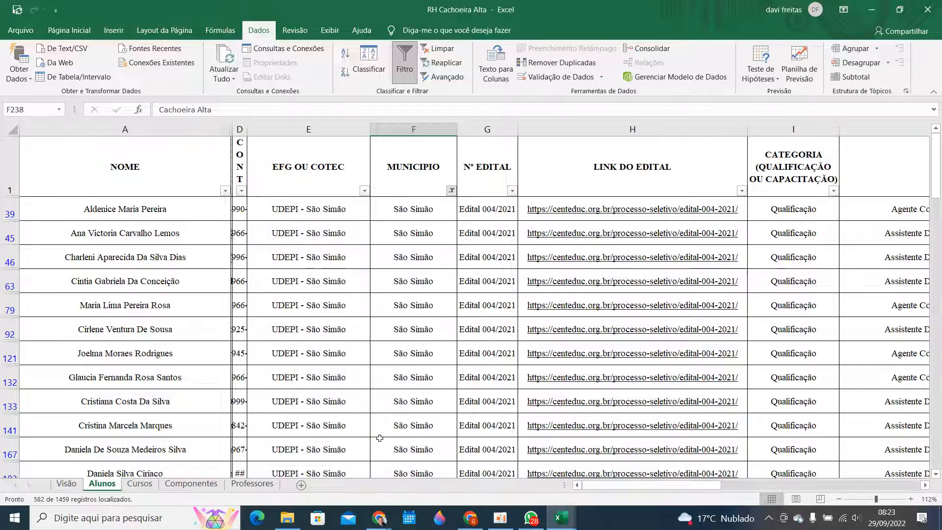
- Review the filtered Goiânia records down the Alunos sheet, checking the EFG OU COTEC, edital and category columns
scroll(286, 320, "down", 5)
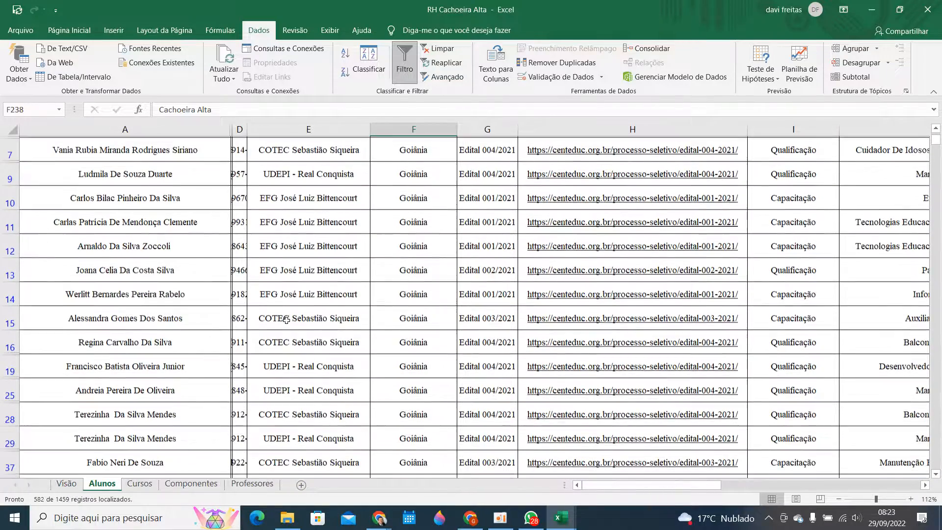
scroll(286, 320, "down", 16)
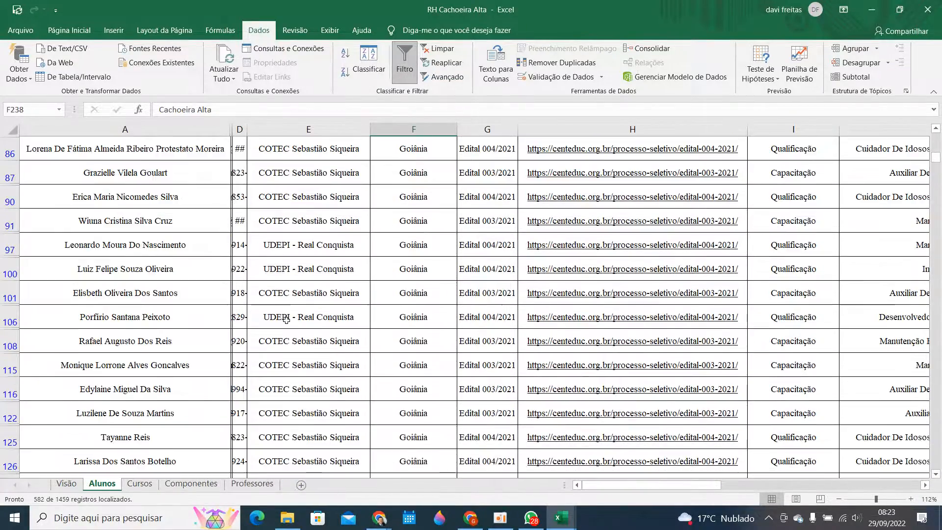
scroll(287, 321, "up", 18)
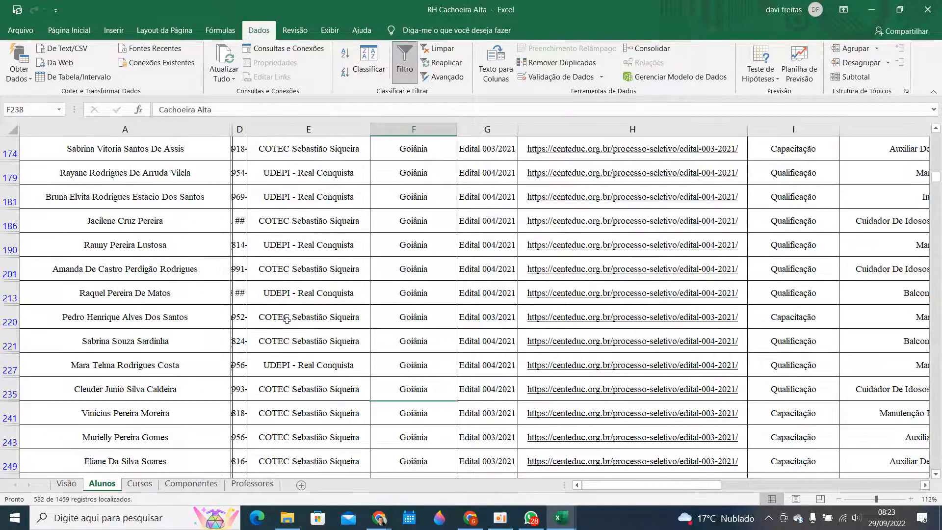
scroll(286, 319, "up", 4)
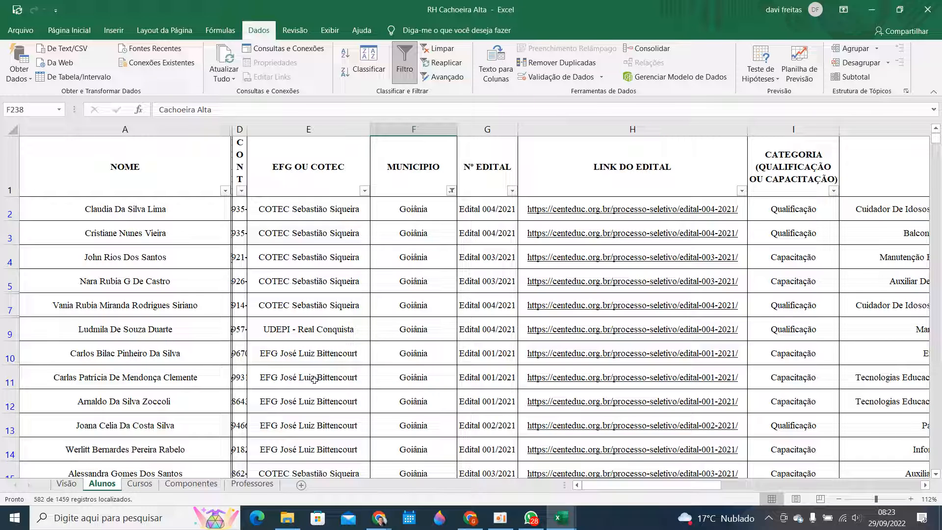
scroll(348, 378, "down", 5)
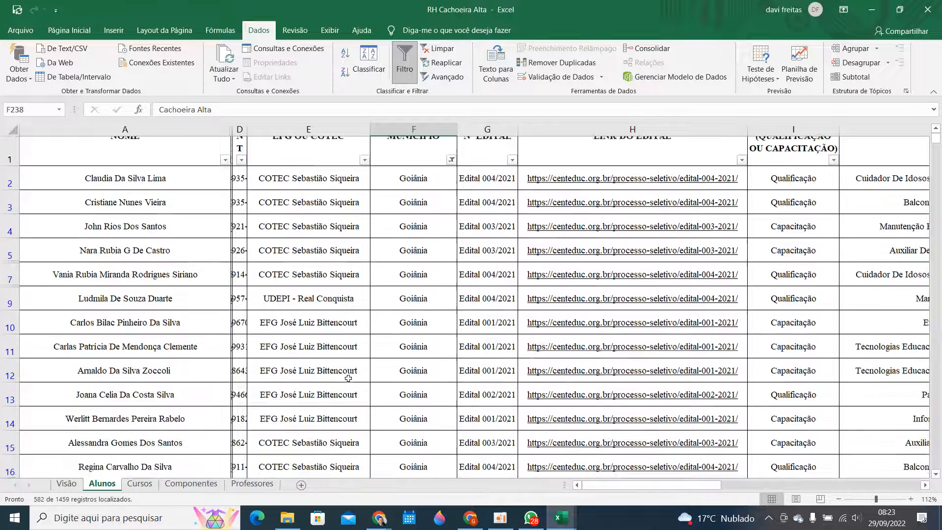
scroll(349, 378, "down", 6)
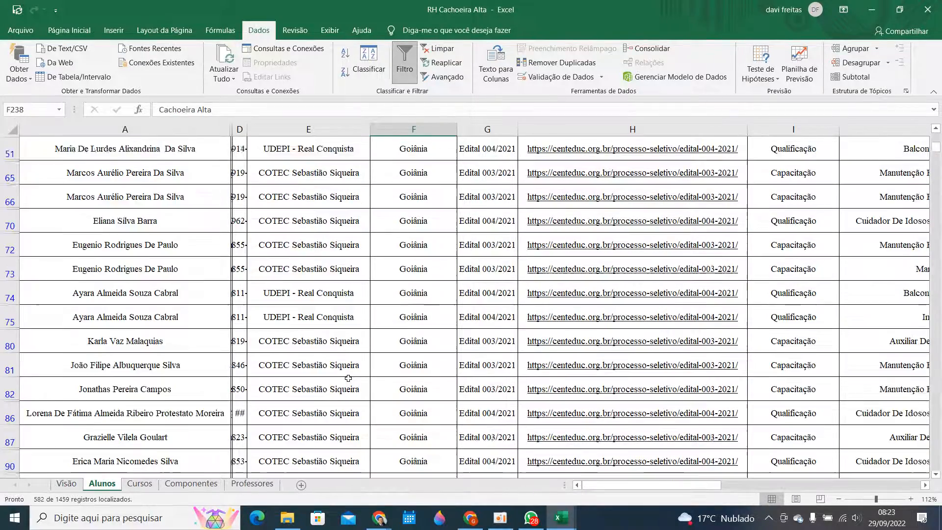
scroll(349, 378, "down", 3)
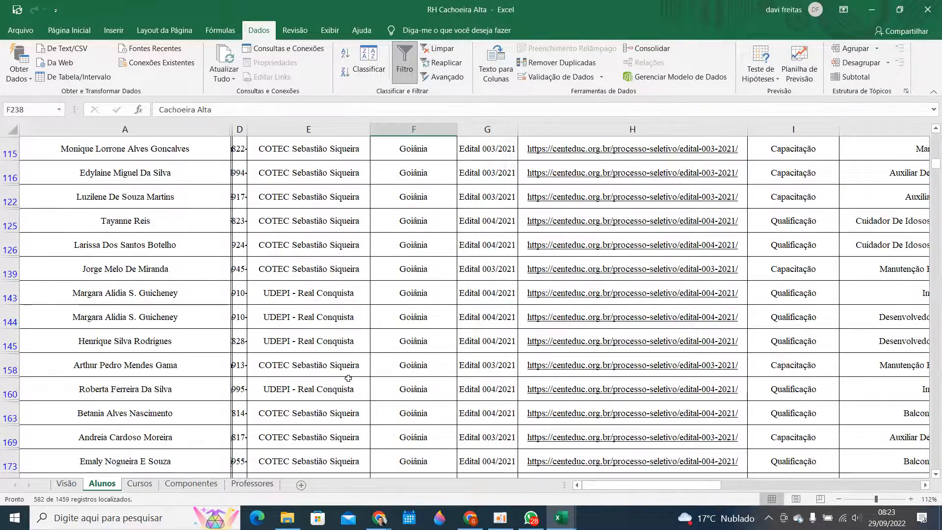
scroll(476, 340, "up", 3)
scroll(476, 340, "up", 10)
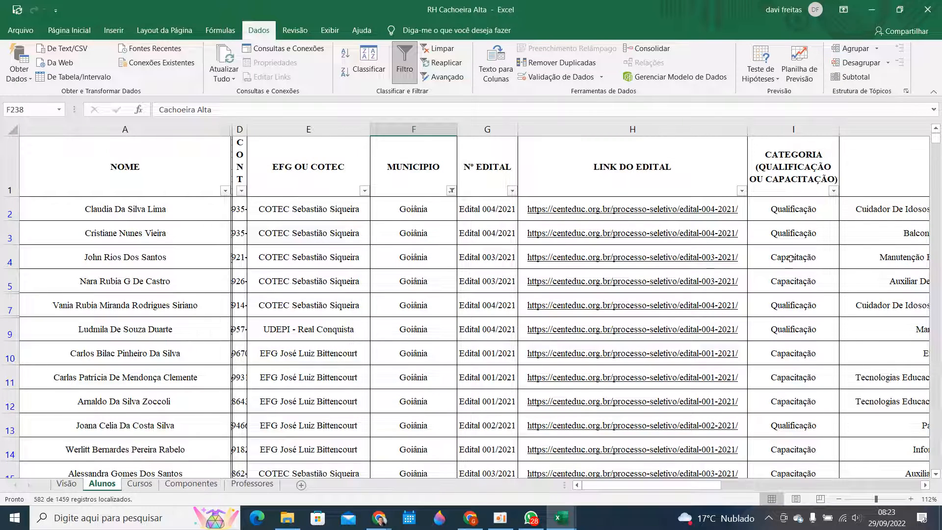
- Examine the mix of Qualificação and Capacitação entries in the CATEGORIA column by selecting cells I2 to I12
left_click_drag(704, 486, 758, 486)
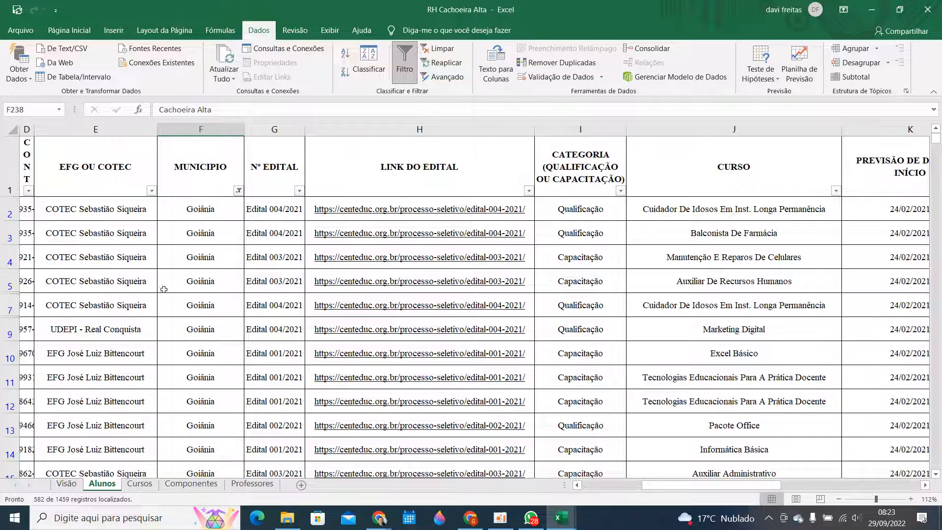
left_click(578, 216)
left_click(577, 240)
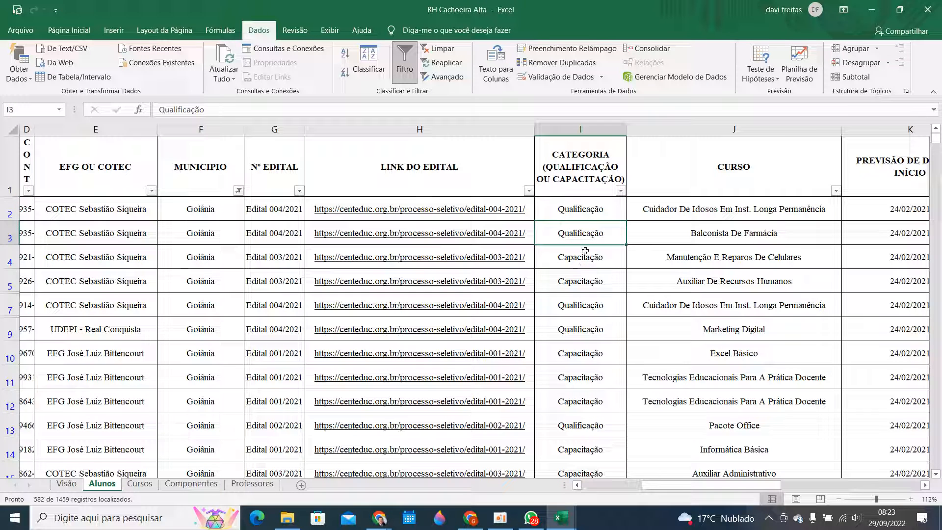
left_click_drag(579, 202, 582, 405)
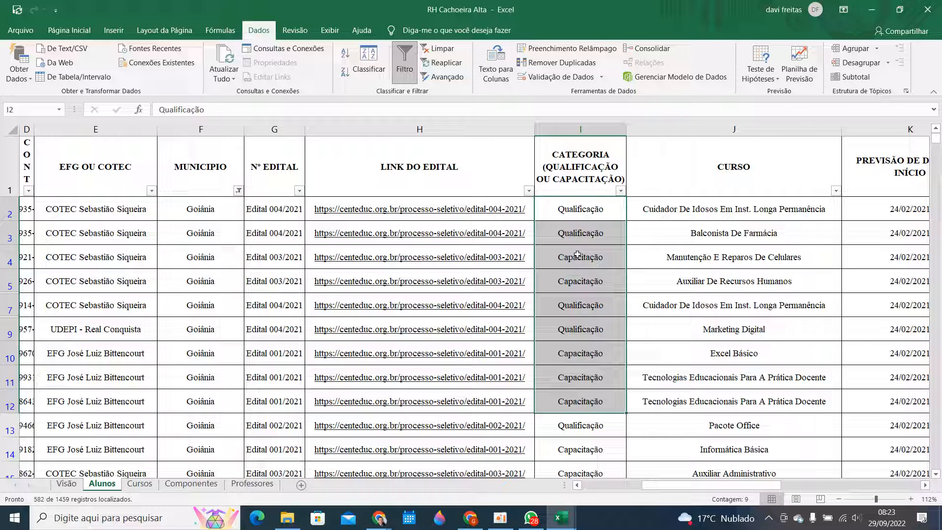
- Filter the CATEGORIA column to show only Qualificação, keeping the Goiânia filter on MUNICIPIO
left_click(621, 191)
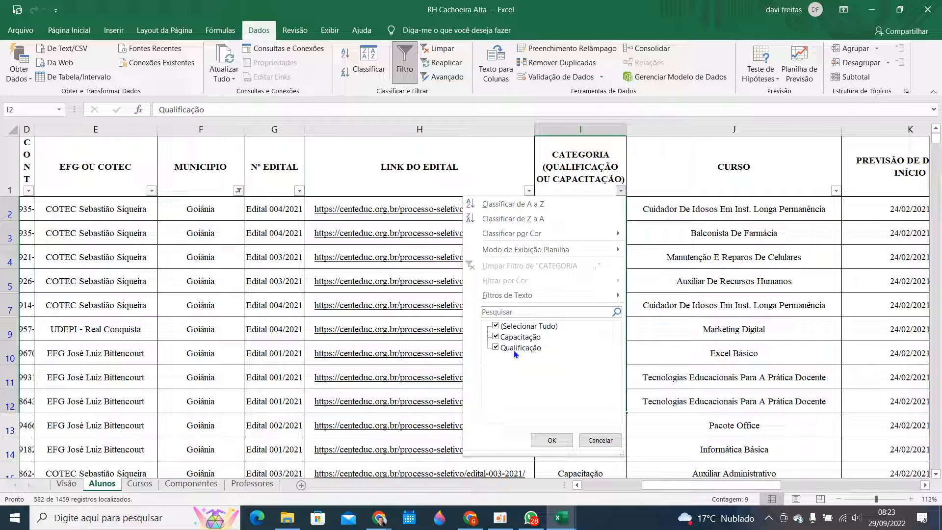
left_click(496, 327)
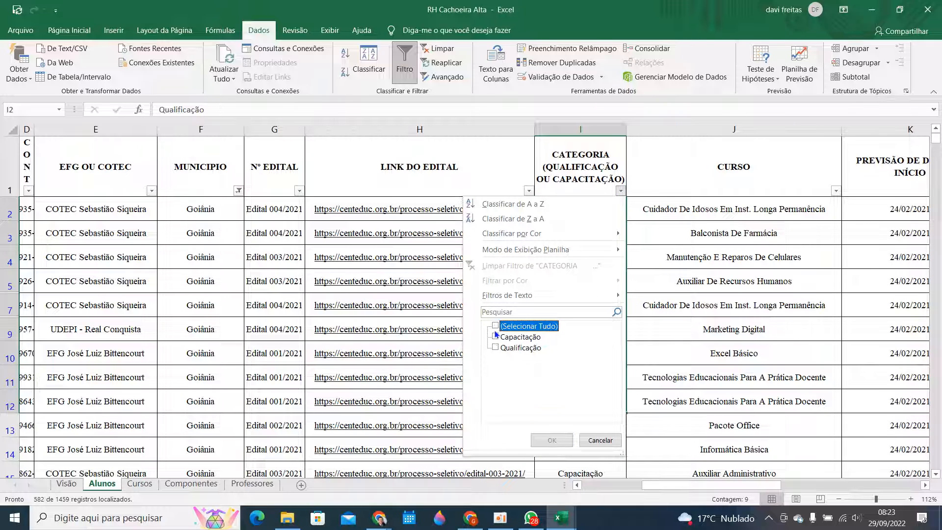
left_click(496, 348)
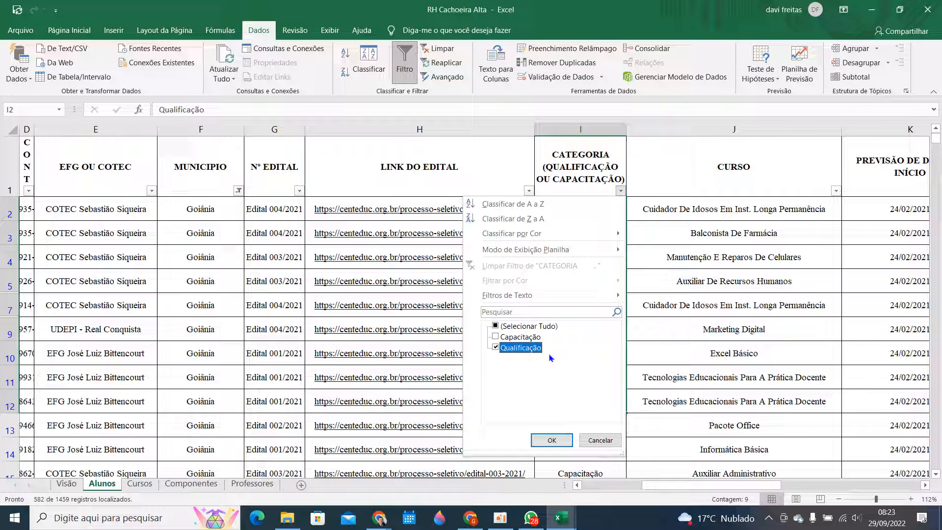
left_click(553, 441)
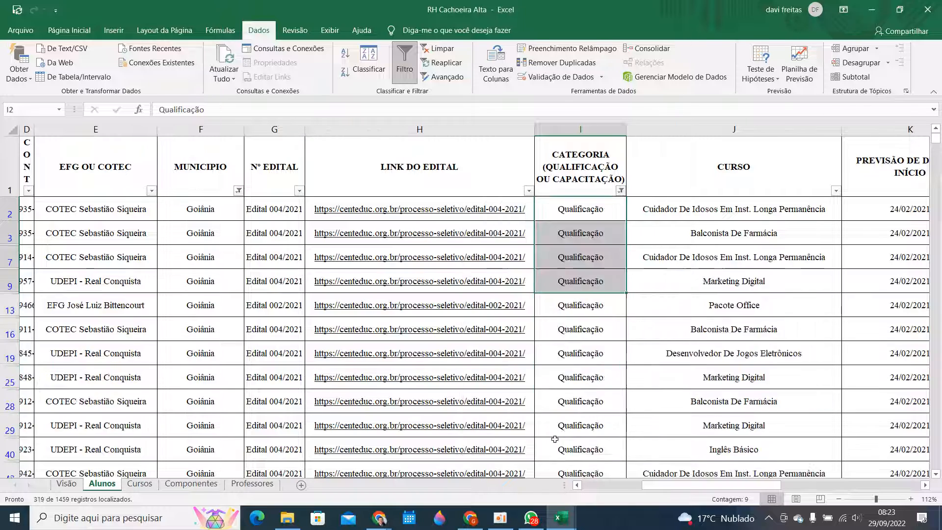
- Look through the Goiânia Qualificação records and narrow the LINK DO EDITAL column to roughly the width of its header word
scroll(671, 287, "down", 10)
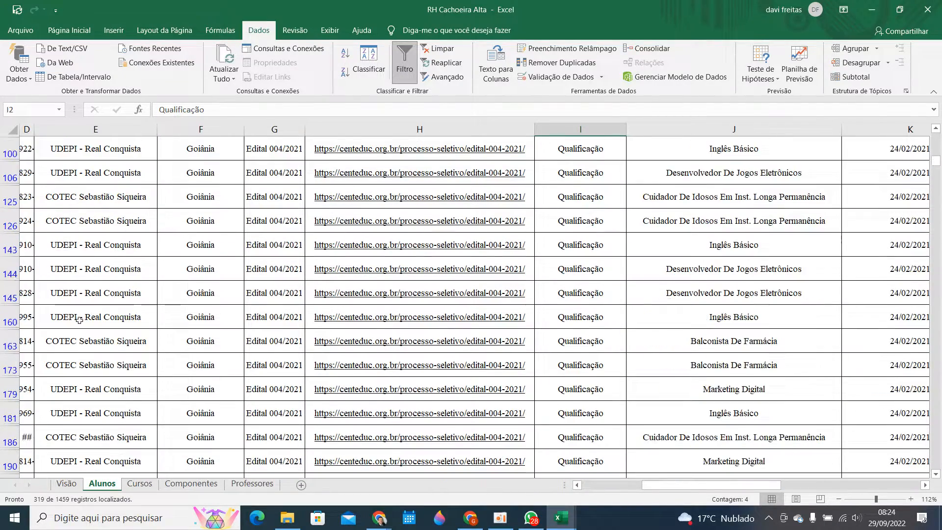
scroll(102, 331, "down", 10)
scroll(102, 331, "up", 15)
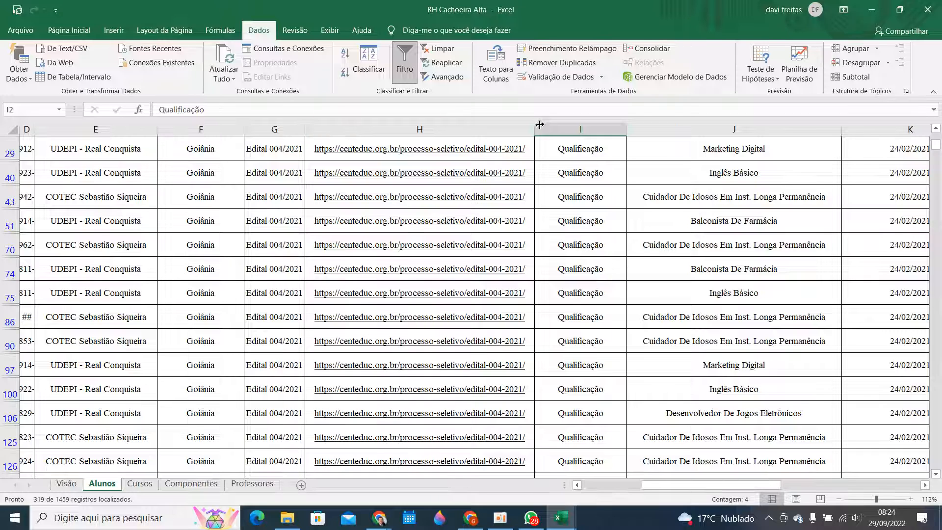
left_click_drag(533, 132, 334, 128)
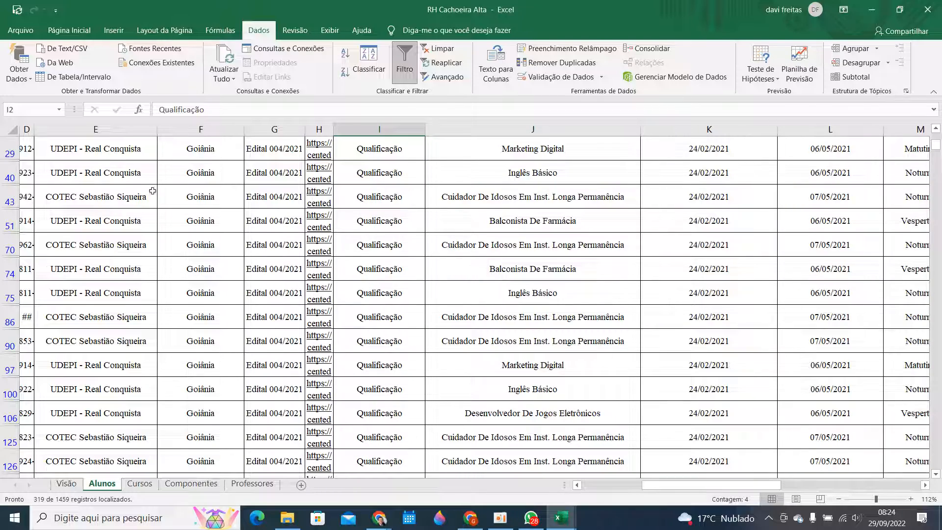
- Check the course and date columns of the filtered records and narrow the NOME column until the student names are cut off
scroll(503, 295, "down", 4)
scroll(503, 295, "down", 4)
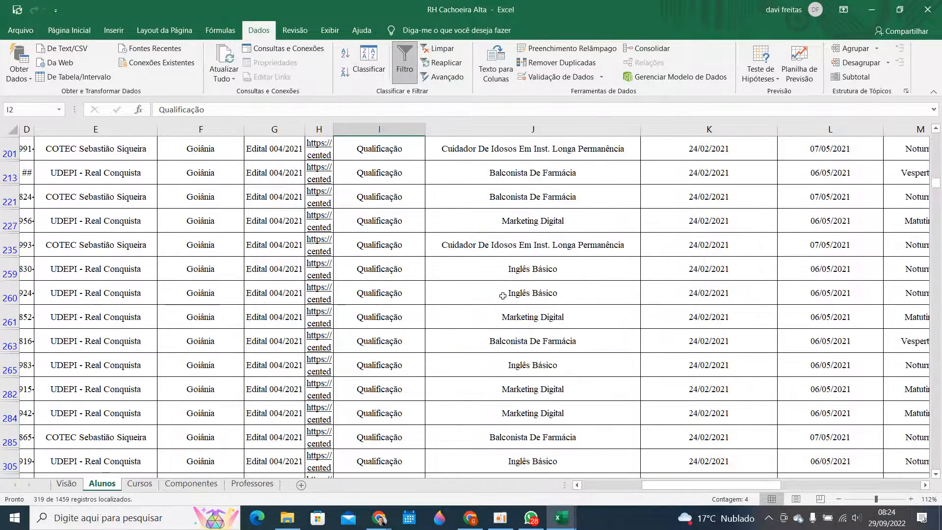
scroll(503, 295, "up", 11)
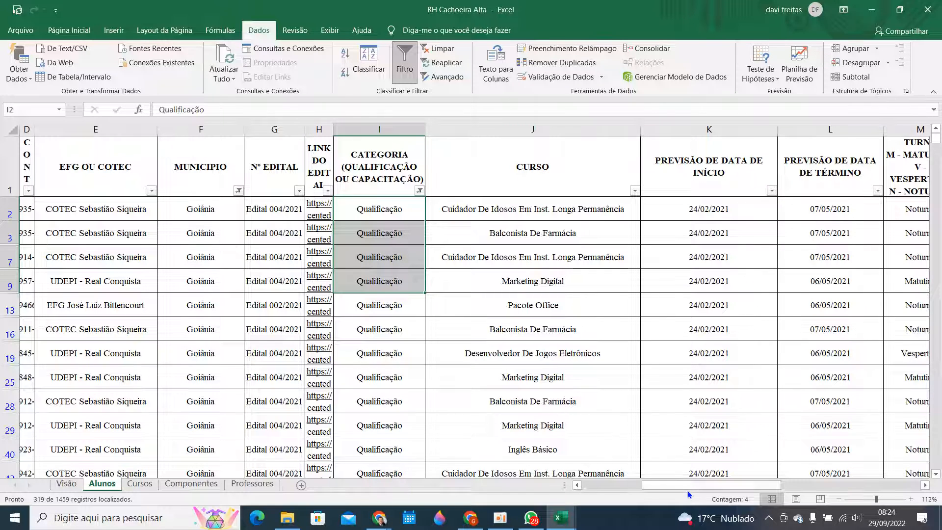
left_click_drag(689, 485, 629, 485)
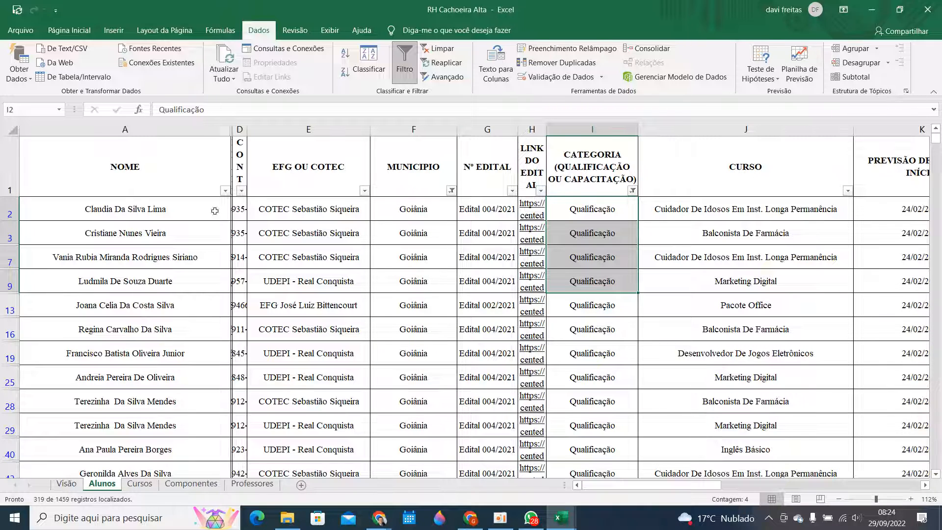
left_click_drag(230, 129, 61, 133)
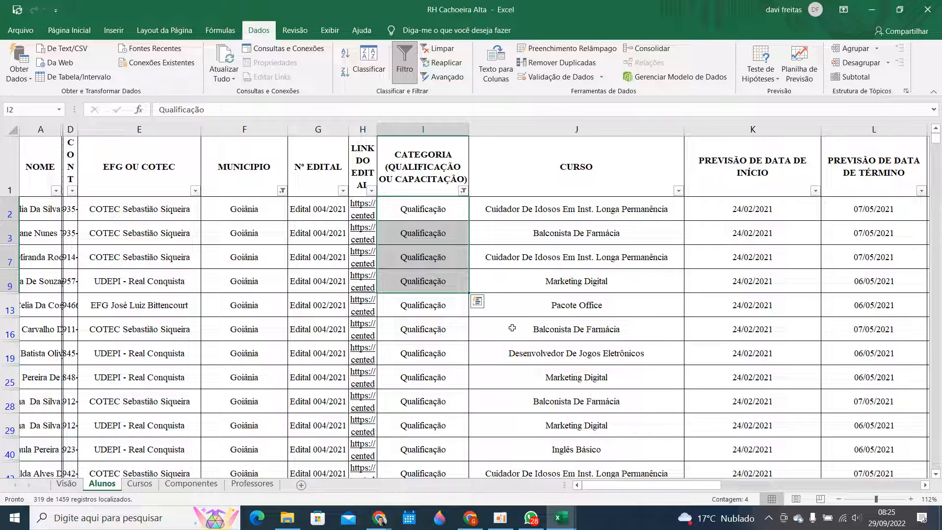
- Switch the MUNICIPIO filter from Goiânia to Cachoeira Alta only and select the filtered municipality cells F21 to F83
left_click(282, 190)
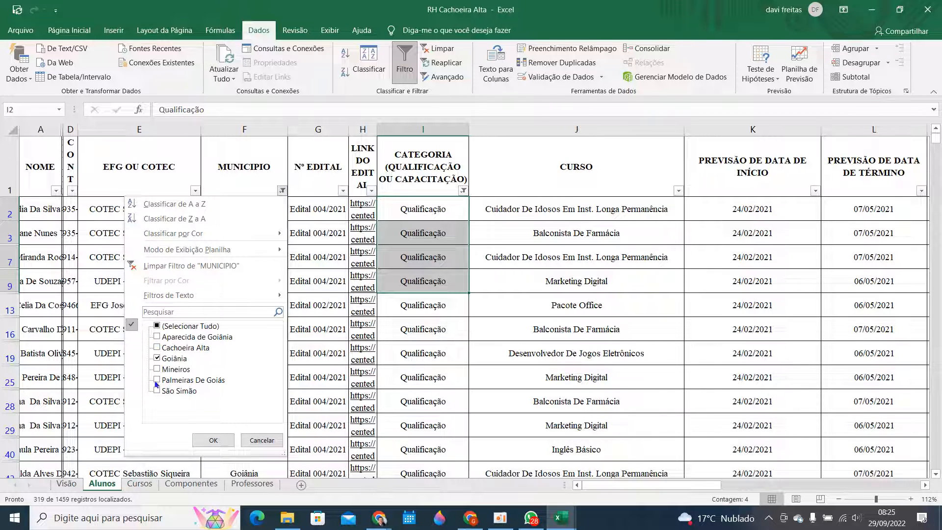
left_click(158, 349)
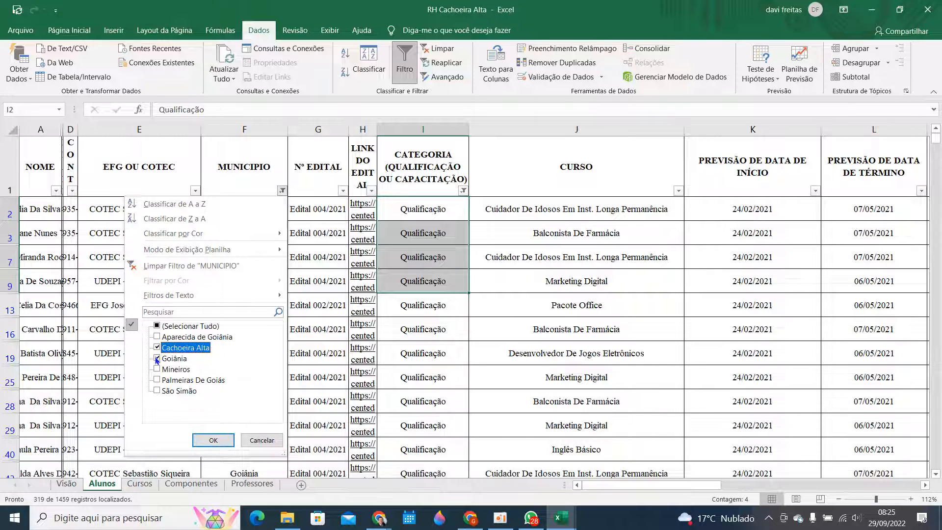
left_click(157, 361)
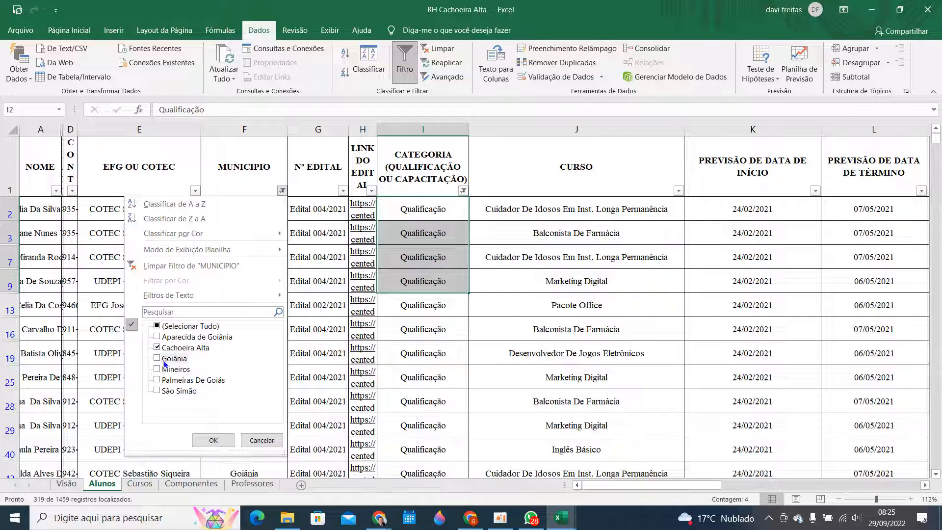
left_click(212, 439)
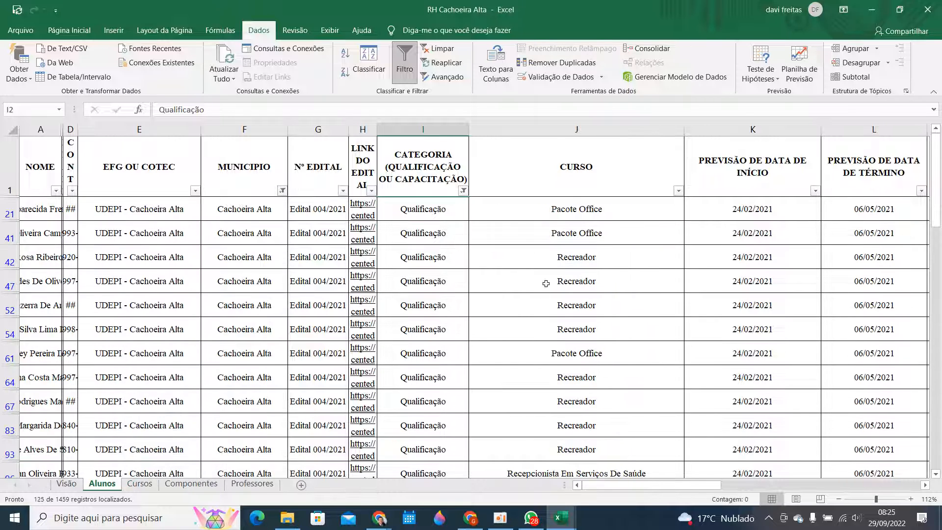
left_click_drag(246, 210, 242, 425)
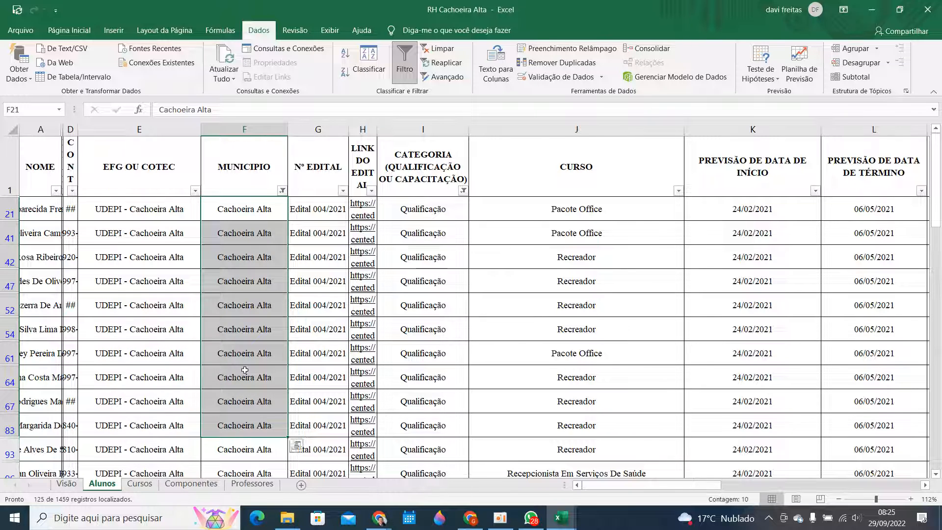
scroll(329, 321, "down", 2)
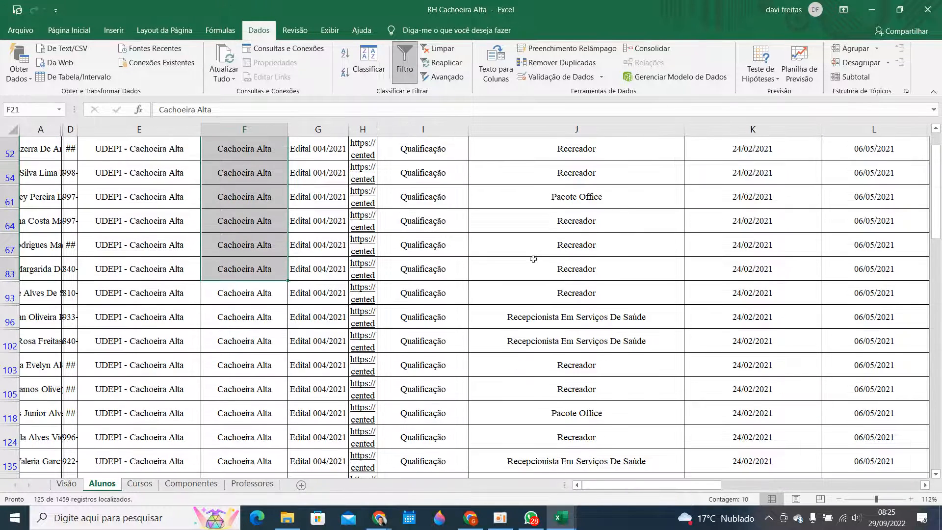
- Look through the filtered Cachoeira Alta records down to the last one and select municipality cells F1221 up to F1171
scroll(503, 220, "down", 2)
scroll(503, 219, "down", 5)
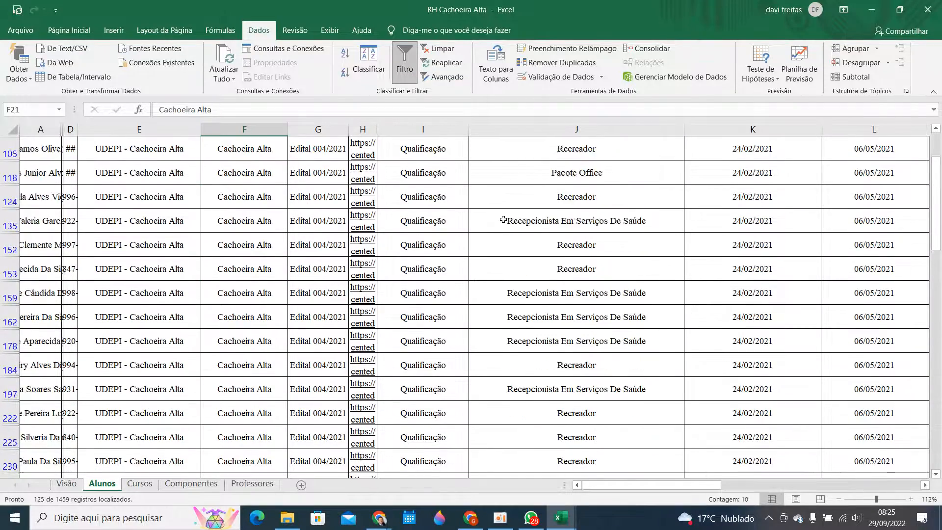
scroll(503, 219, "down", 4)
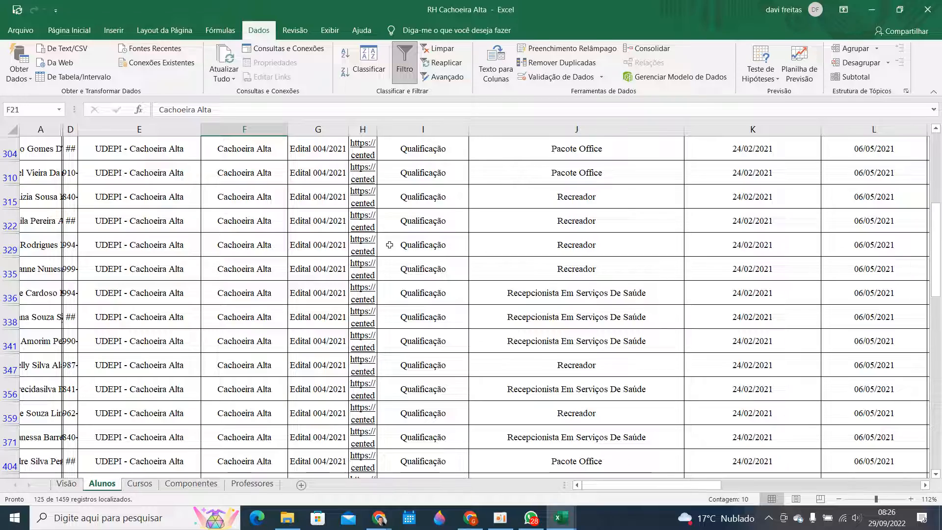
scroll(522, 304, "down", 1)
scroll(525, 304, "down", 9)
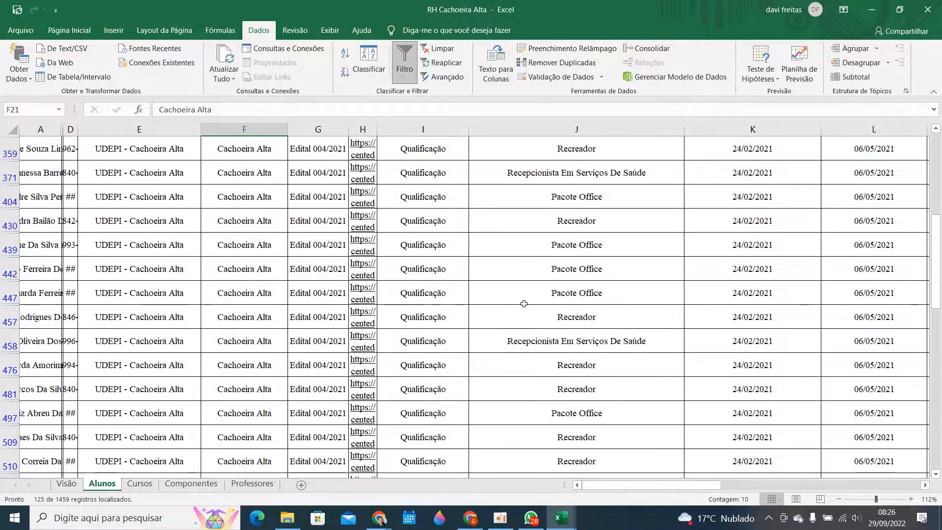
scroll(524, 304, "down", 12)
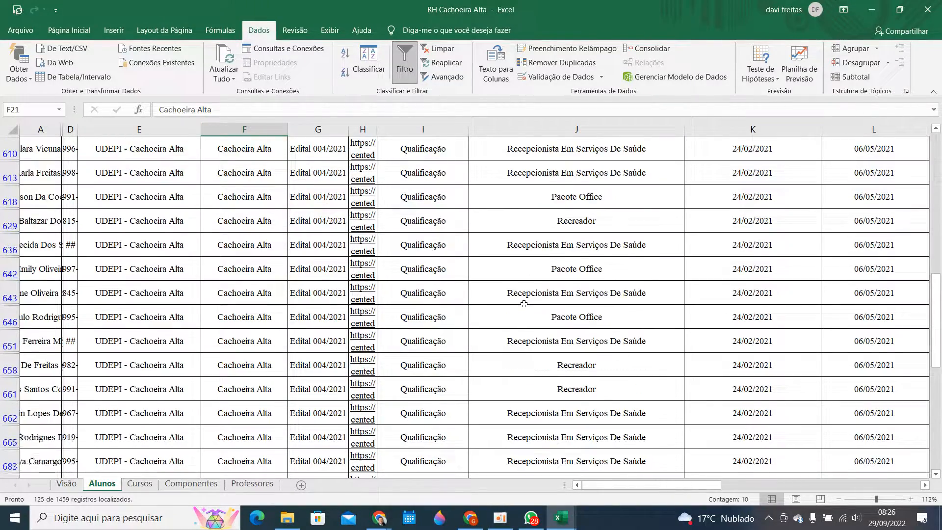
scroll(439, 308, "down", 10)
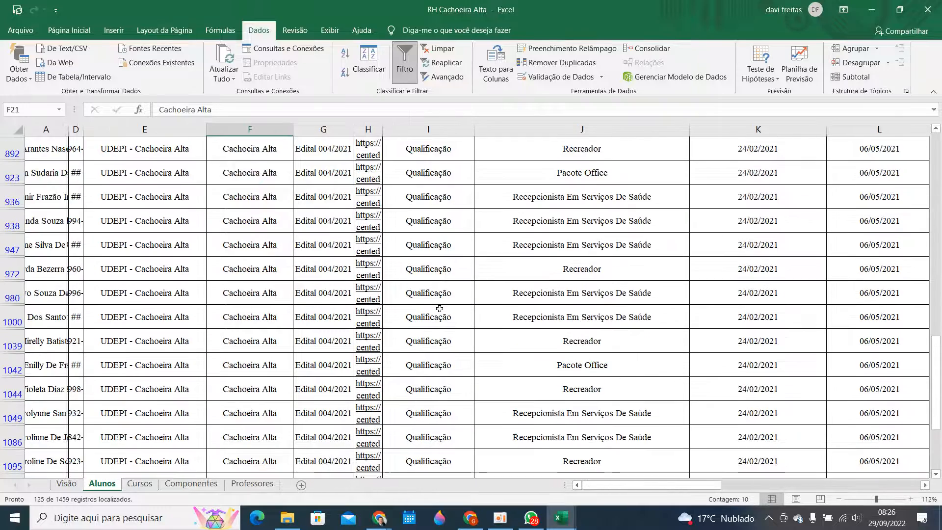
left_click_drag(253, 343, 254, 211)
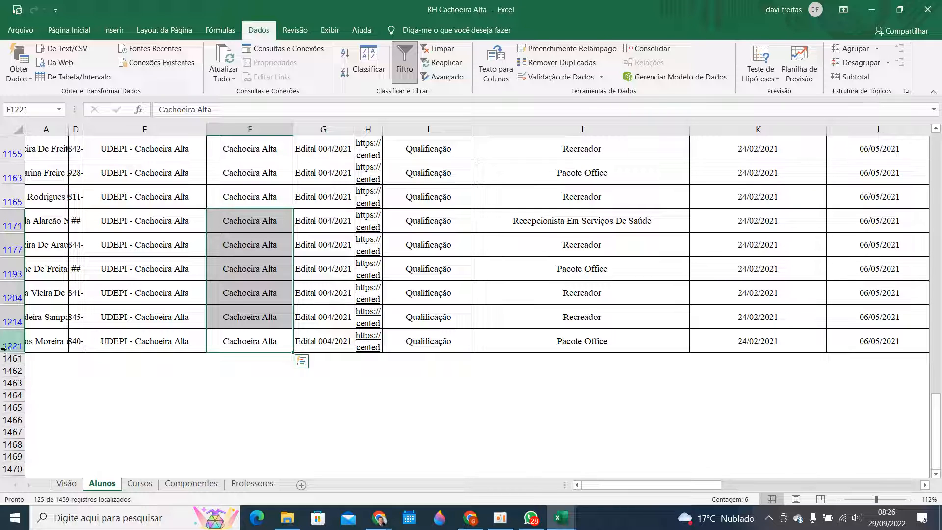
- Return to the first filtered records and examine their date, shift, class, profile and professor columns
scroll(339, 328, "up", 4)
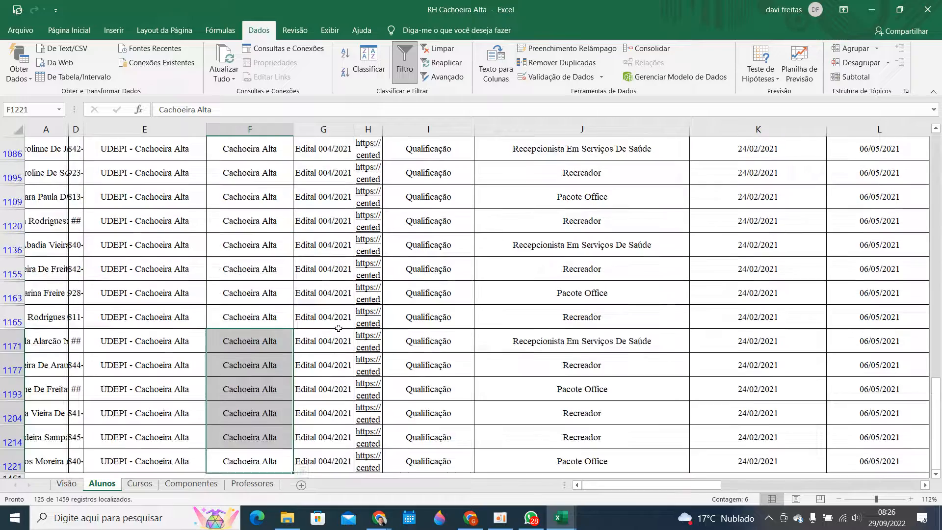
scroll(338, 328, "up", 12)
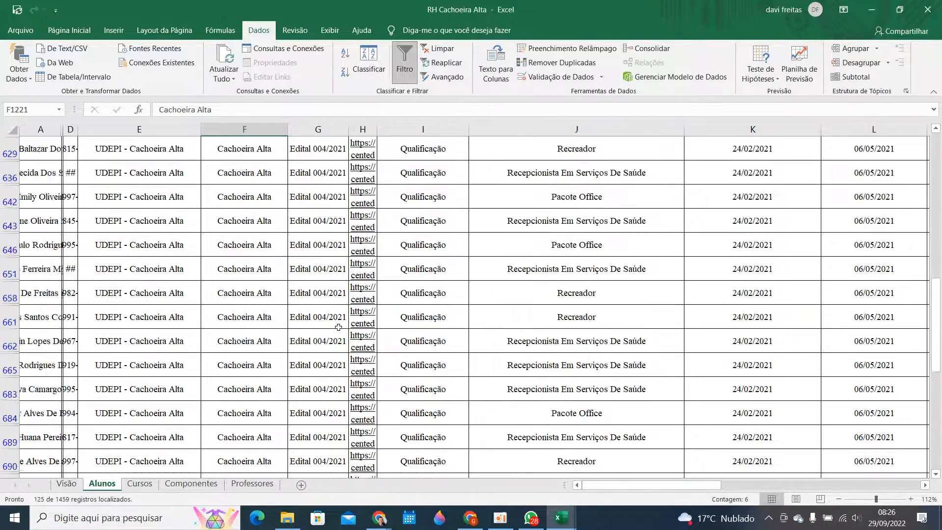
scroll(339, 328, "up", 15)
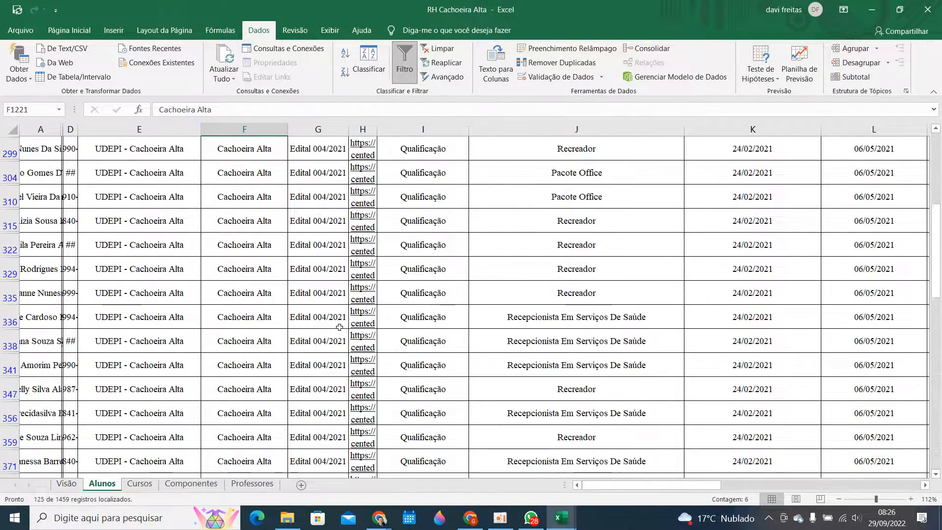
scroll(340, 327, "up", 12)
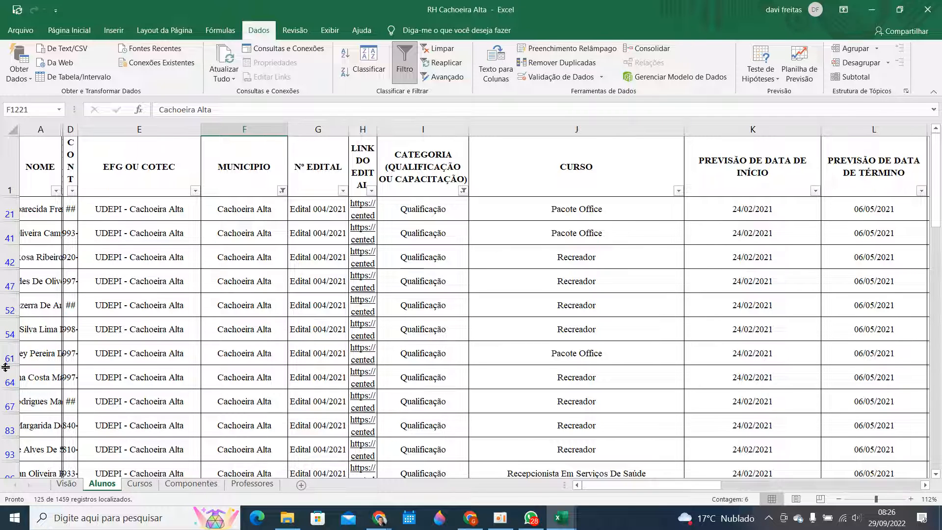
scroll(12, 403, "down", 2)
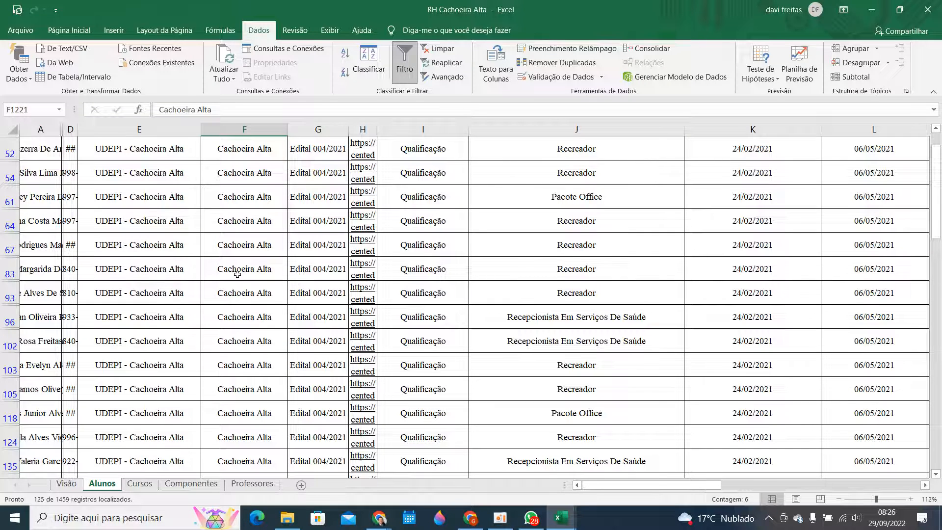
scroll(238, 275, "up", 2)
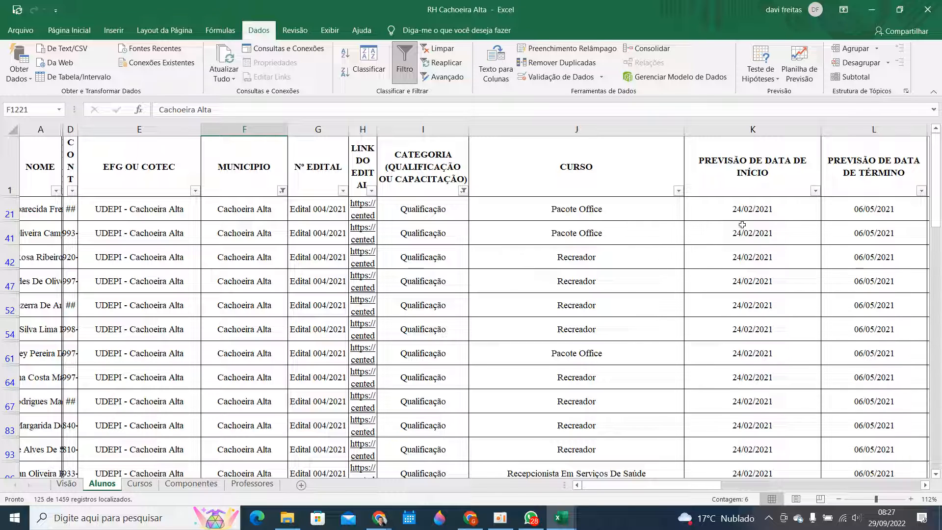
left_click_drag(637, 488, 863, 486)
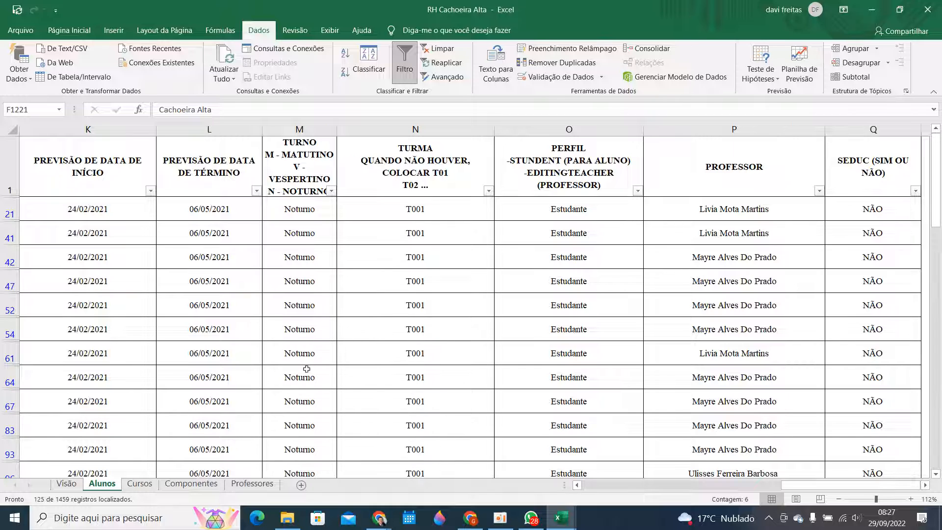
left_click_drag(793, 486, 633, 486)
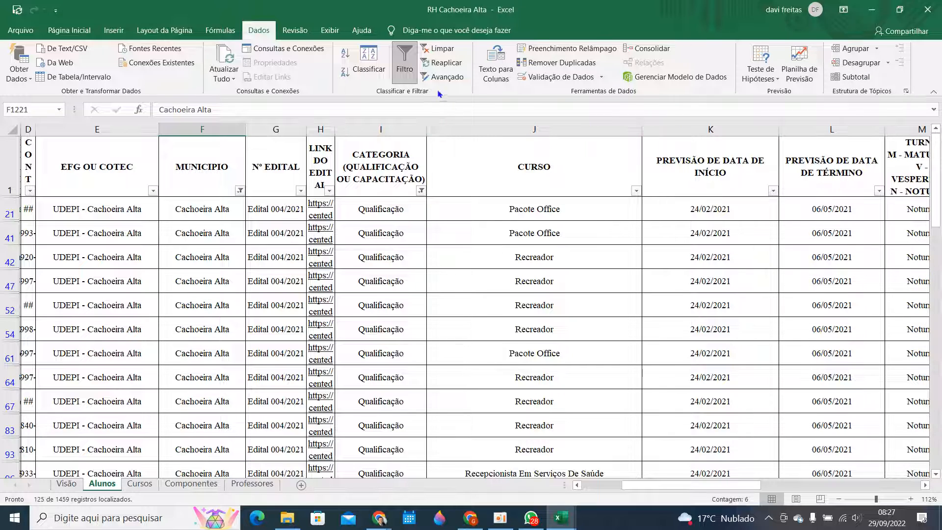
- Remove the filters from the student list and highlight the mixed municipality cells F2 to F11, then F14 to F27
left_click(410, 78)
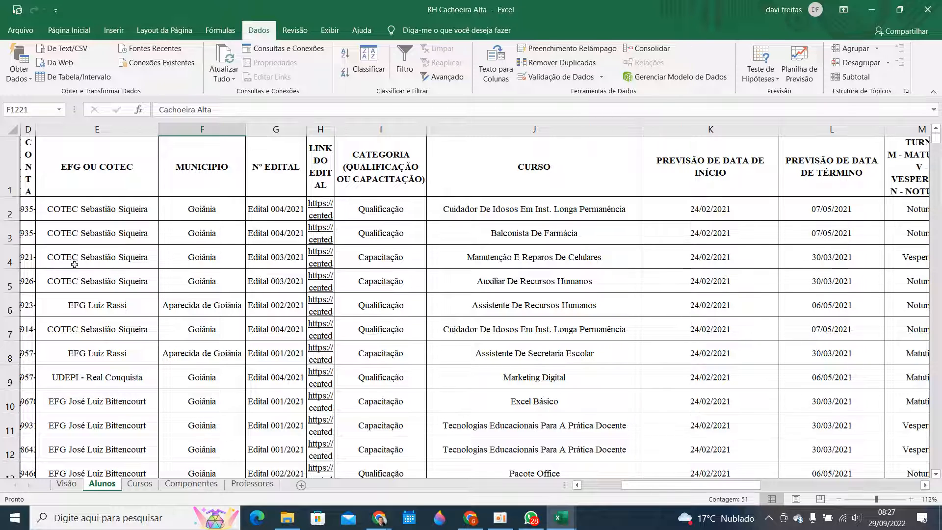
left_click_drag(203, 212, 221, 427)
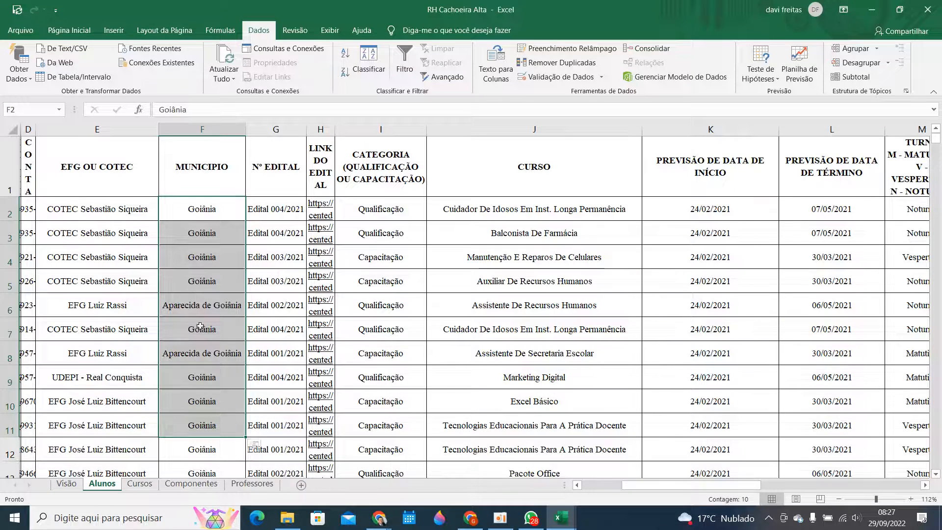
scroll(195, 304, "down", 4)
left_click_drag(195, 166, 230, 474)
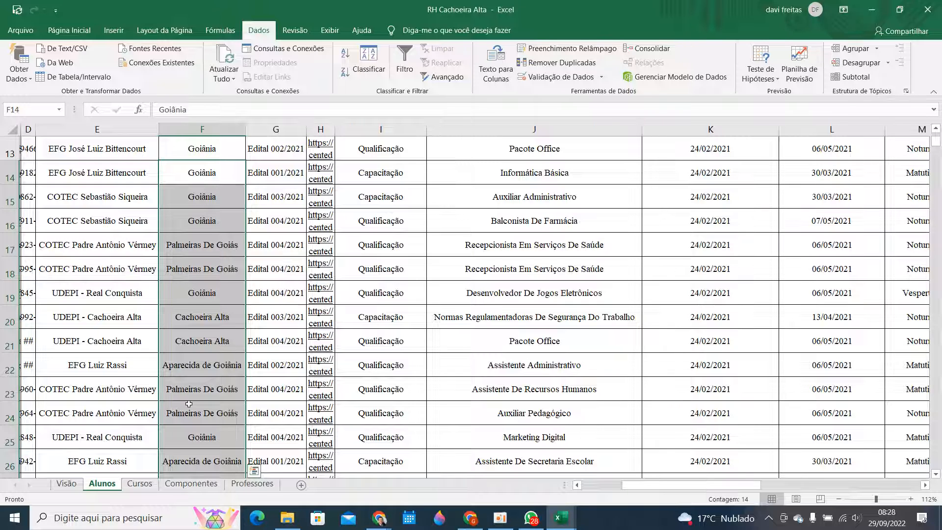
scroll(186, 318, "down", 3)
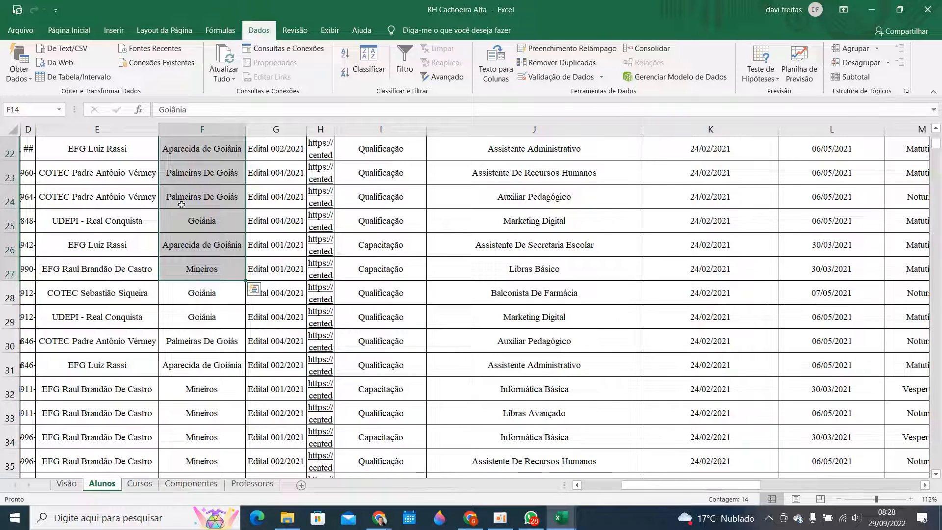
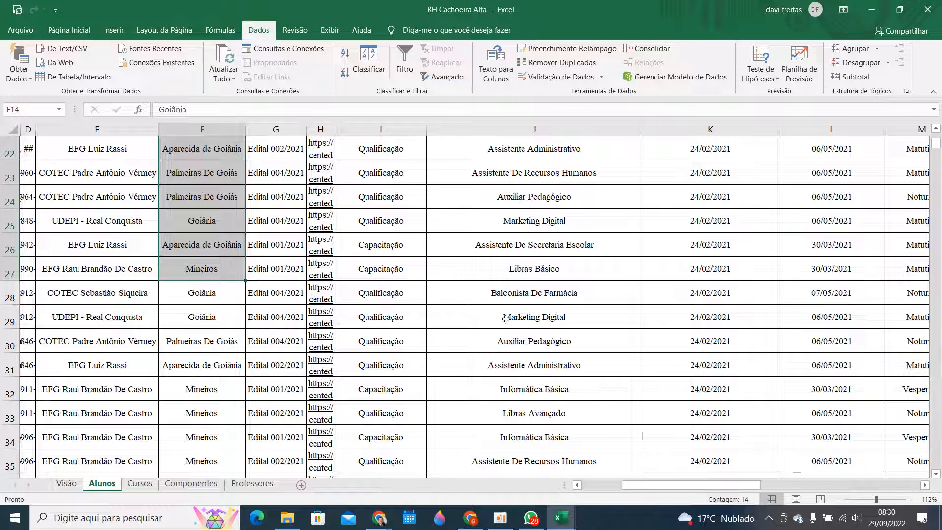
- Close the RH Cachoeira Alta workbook without saving its changes and return to the FLUXO DE CAIXA PARA PREENCHER workbook
left_click(927, 10)
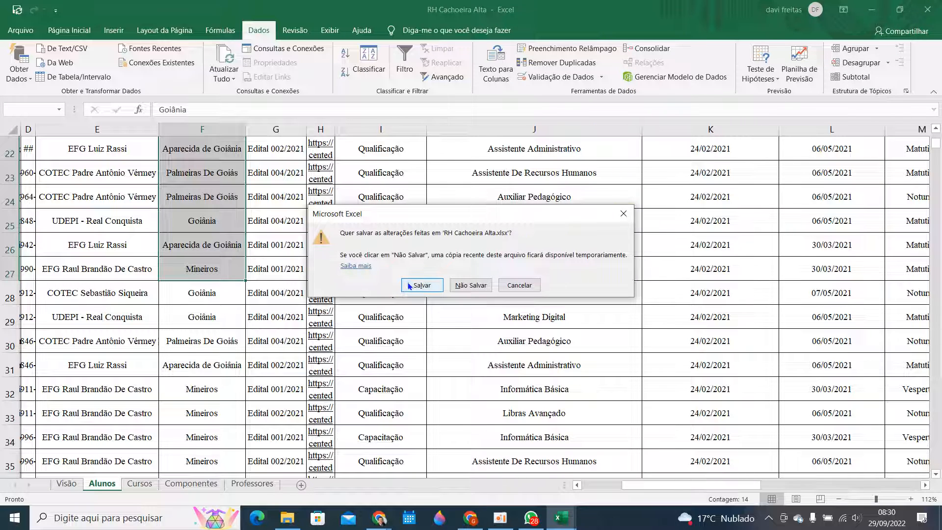
left_click(476, 286)
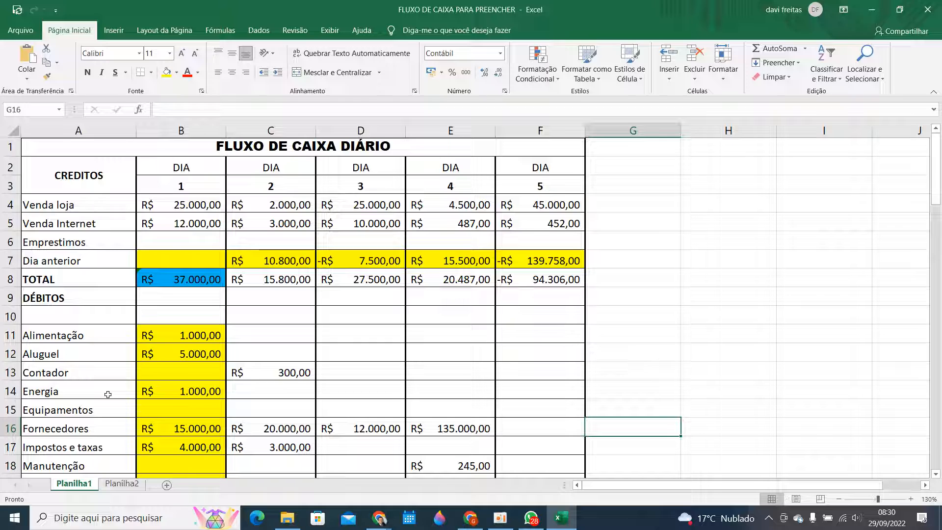
- Review the daily and monthly cash flow tables on Planilha1, including their credit, debit, total and profit/loss rows
scroll(96, 366, "down", 8)
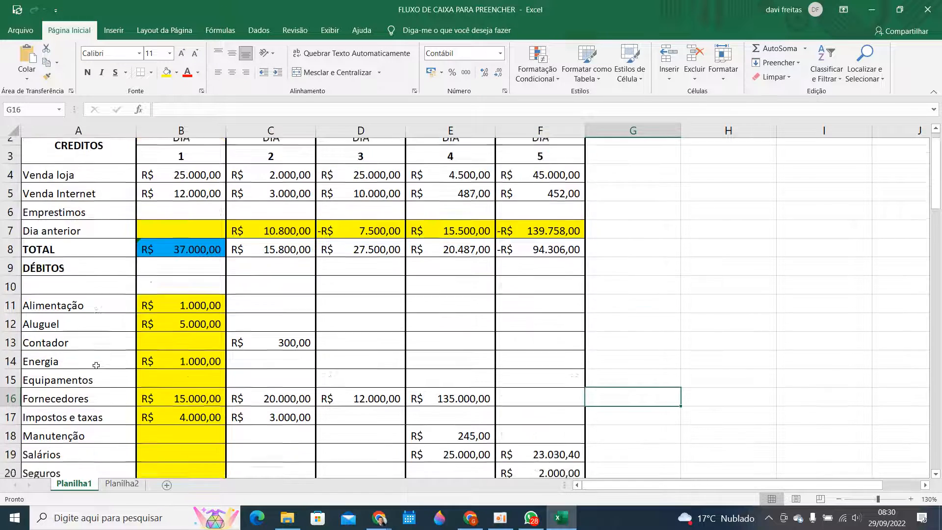
scroll(96, 366, "down", 7)
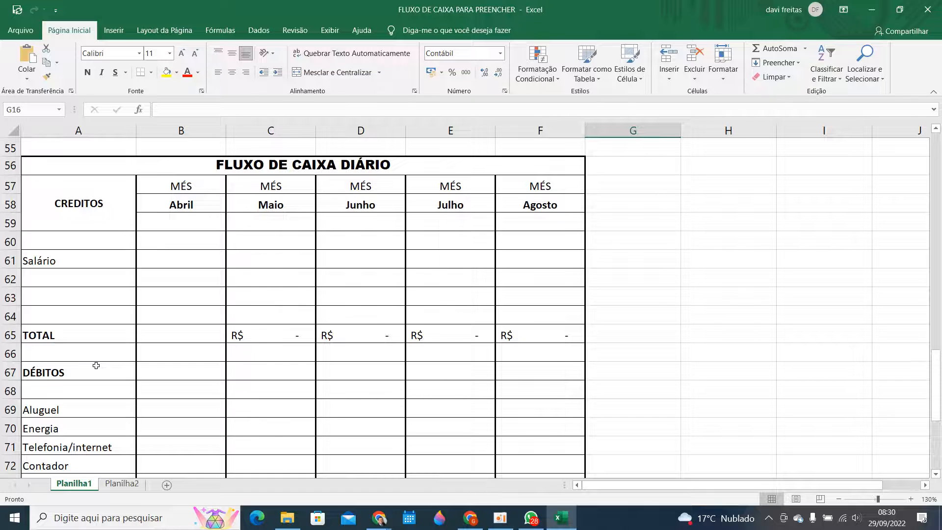
scroll(96, 365, "down", 5)
scroll(96, 366, "down", 5)
scroll(97, 366, "up", 8)
scroll(96, 366, "up", 2)
scroll(329, 288, "down", 1)
scroll(328, 287, "up", 1)
scroll(329, 288, "up", 3)
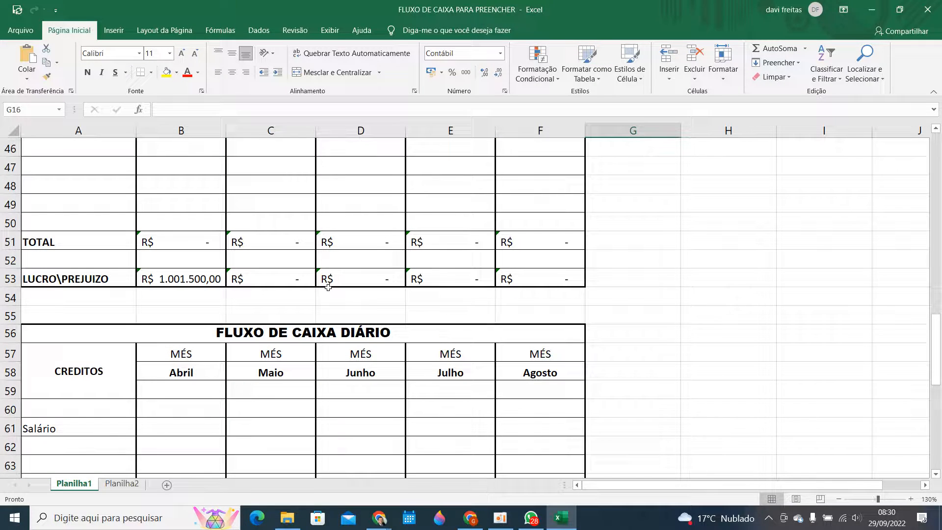
scroll(328, 288, "up", 5)
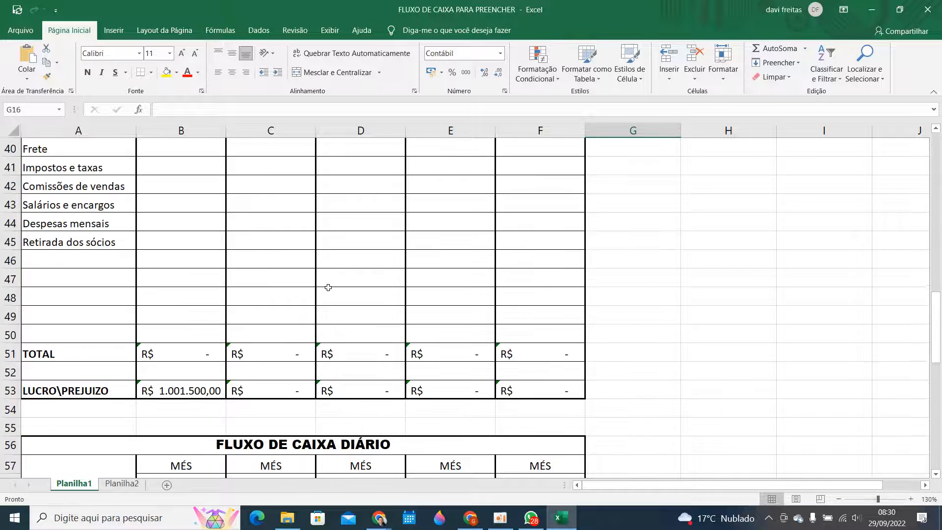
scroll(329, 288, "up", 2)
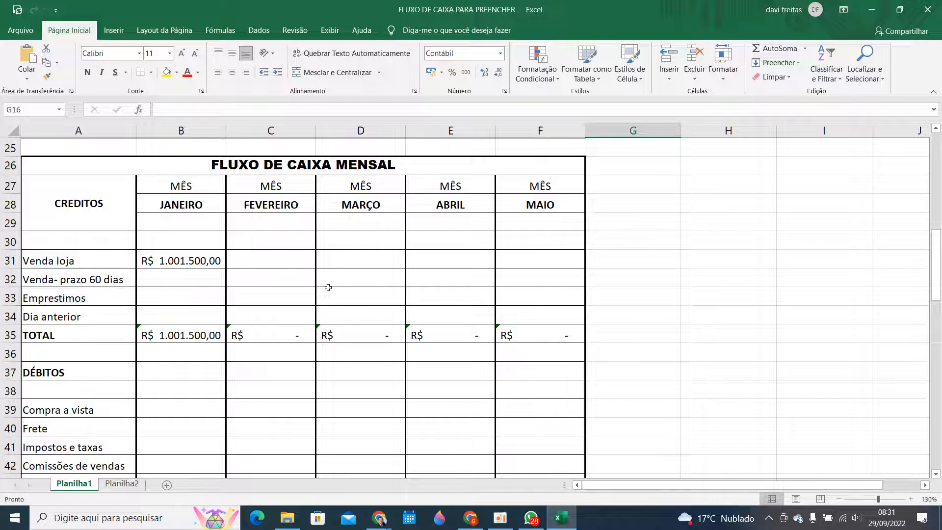
- Examine the daily and monthly cash flow tables on Planilha1, down to the table with months Abril to Agosto
scroll(329, 288, "up", 8)
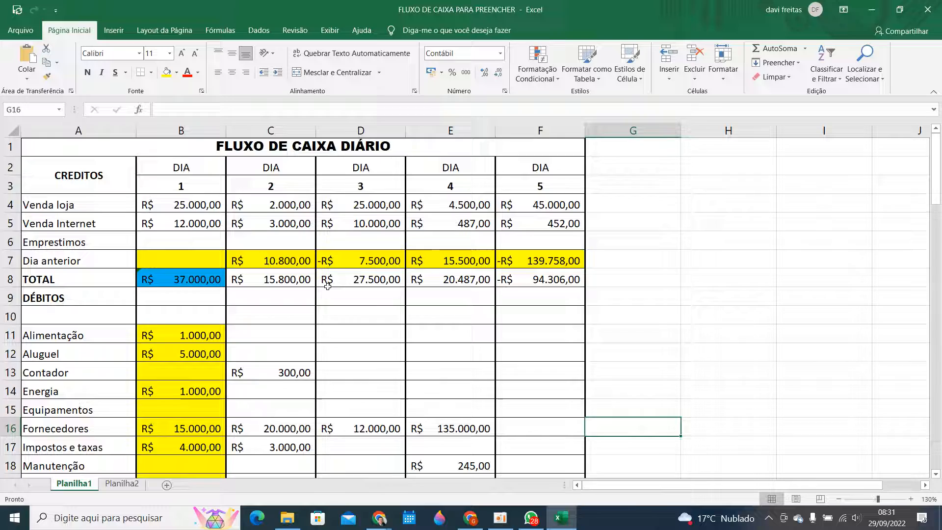
scroll(328, 287, "down", 7)
scroll(327, 287, "down", 2)
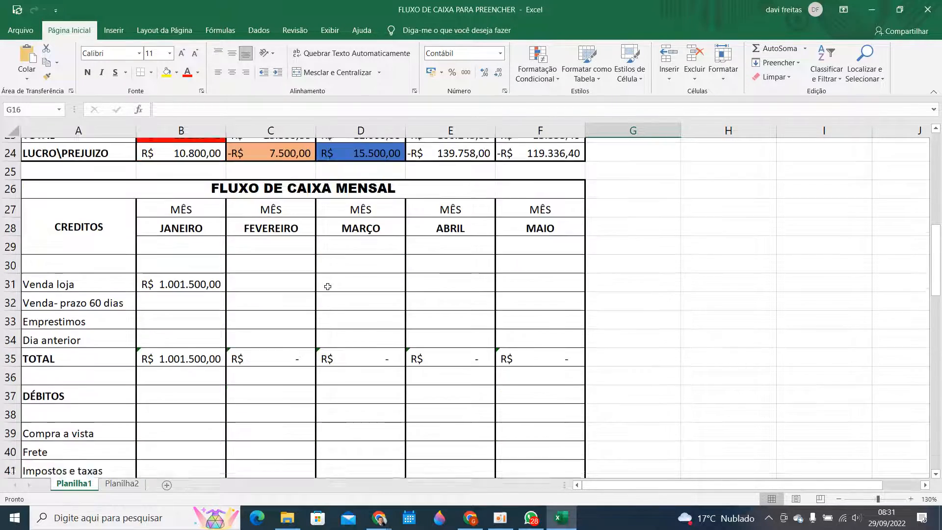
scroll(327, 286, "down", 10)
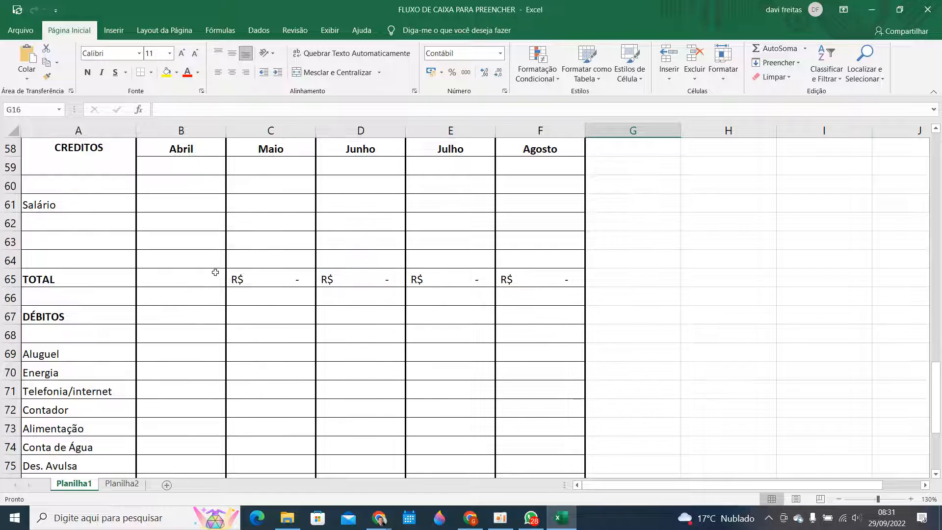
scroll(218, 275, "down", 4)
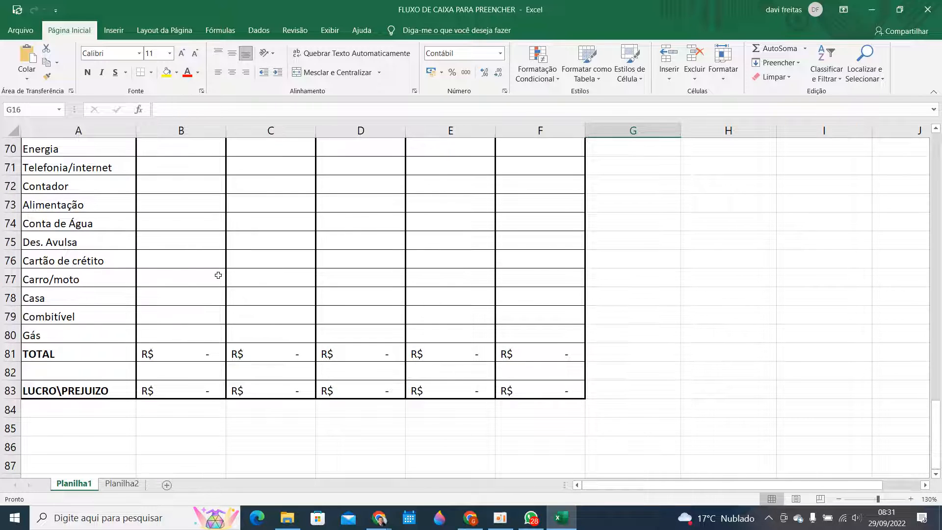
scroll(219, 275, "up", 4)
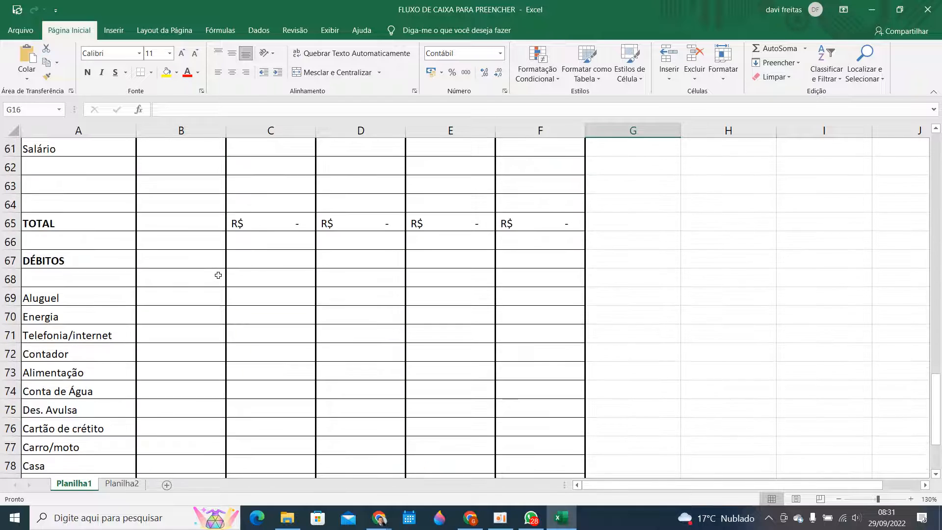
scroll(219, 275, "up", 2)
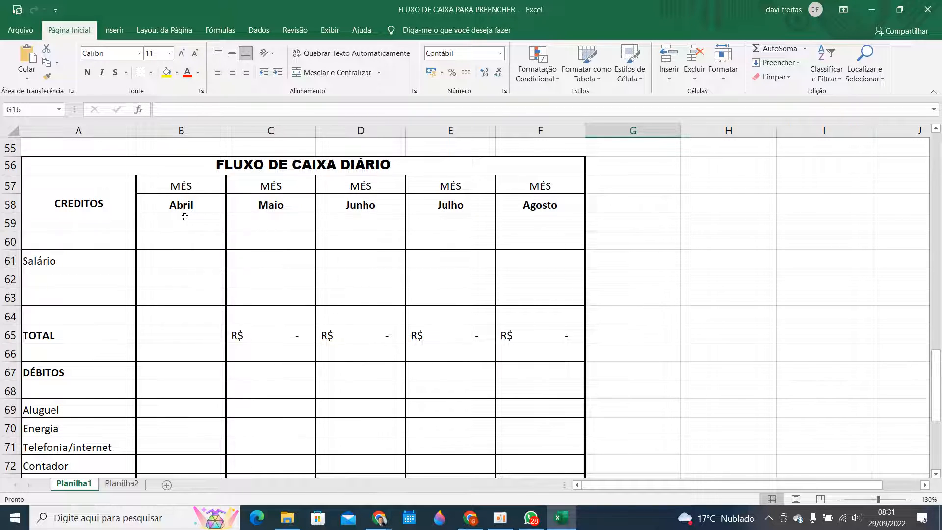
scroll(185, 217, "down", 1)
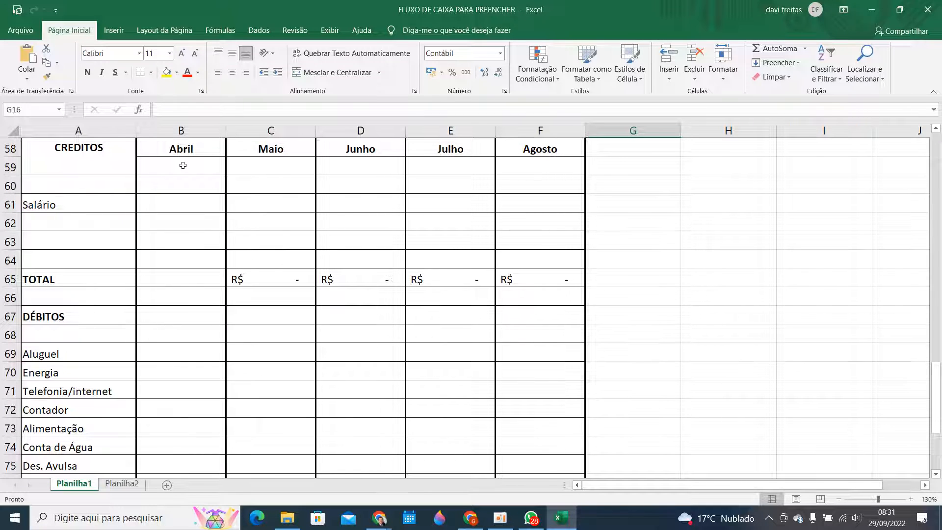
scroll(173, 187, "up", 1)
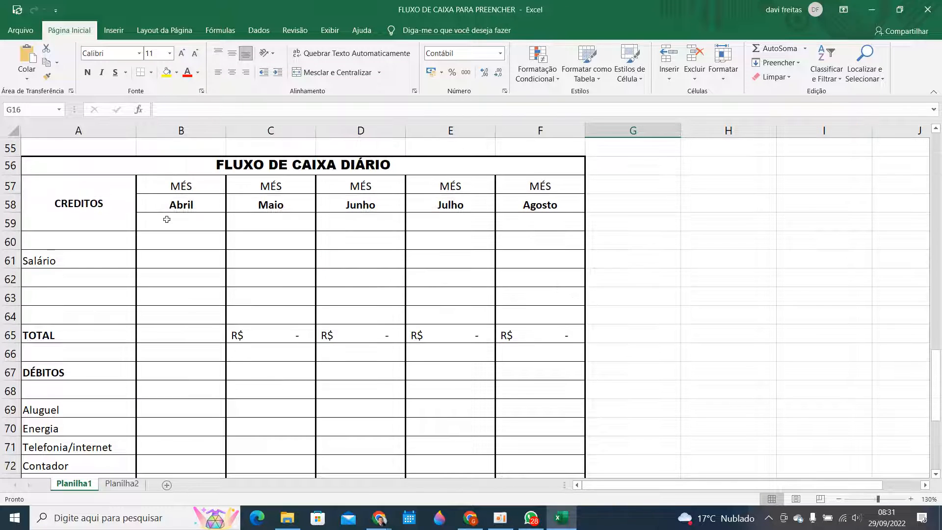
- Delete the two empty sheet rows 59 and 60 between the month headers and the Salário row
left_click_drag(161, 226, 161, 238)
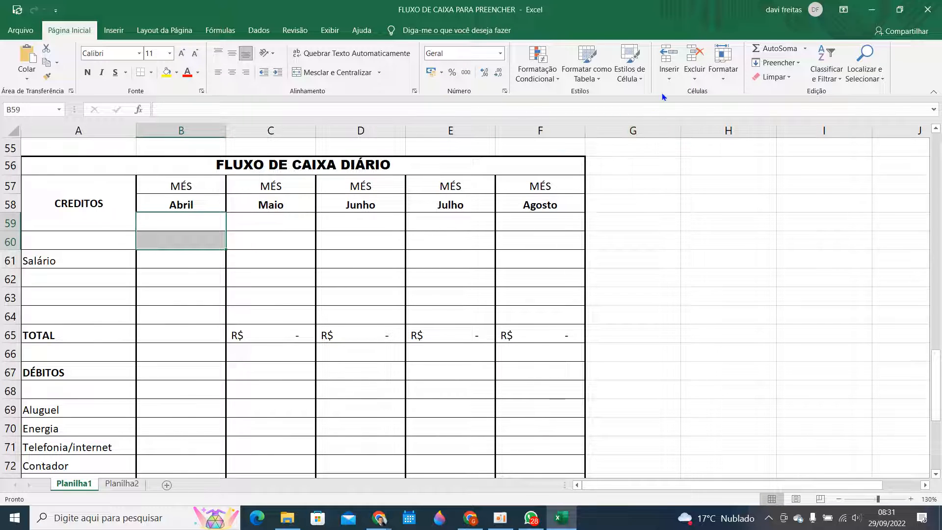
left_click(695, 77)
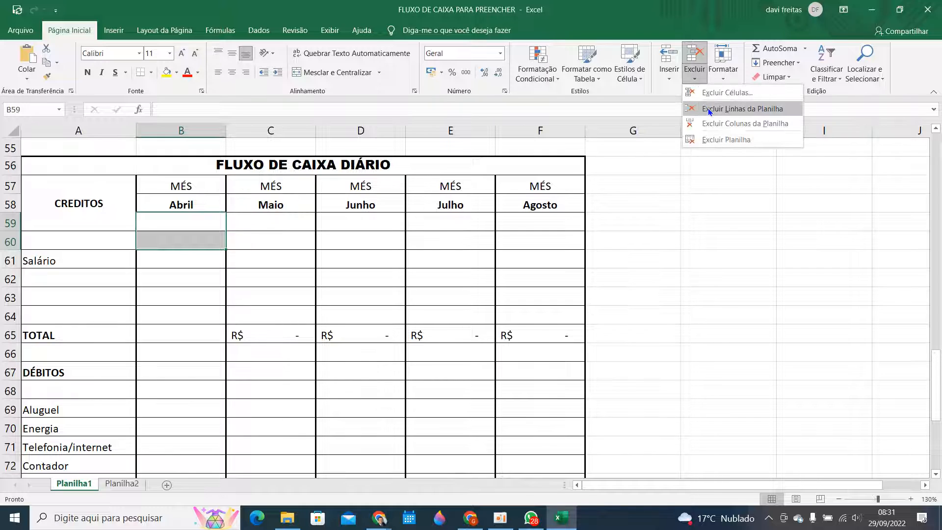
left_click(706, 108)
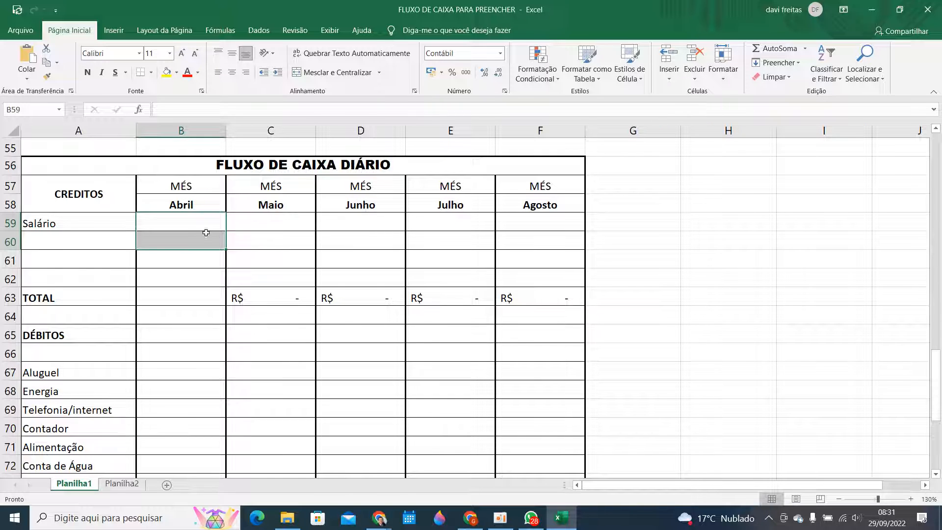
left_click(324, 234)
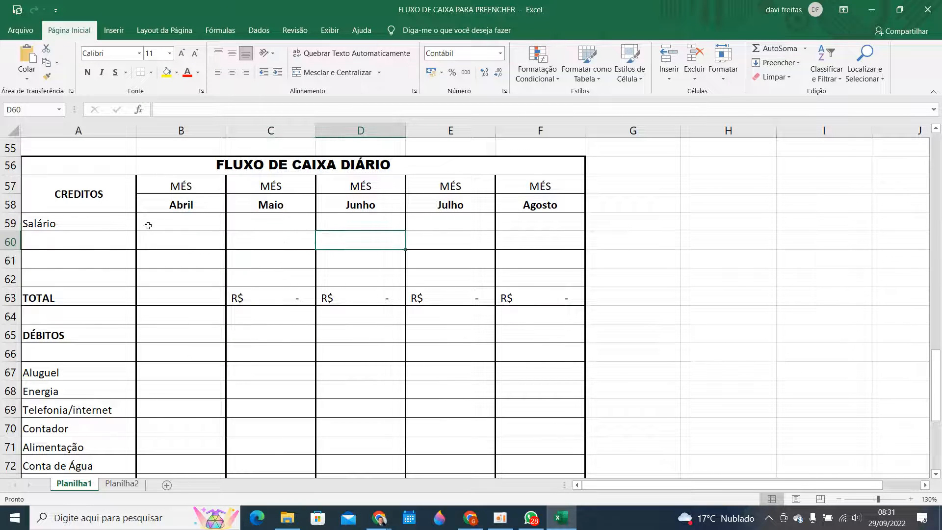
- Make the Salário label in cell A59 bold
left_click(84, 226)
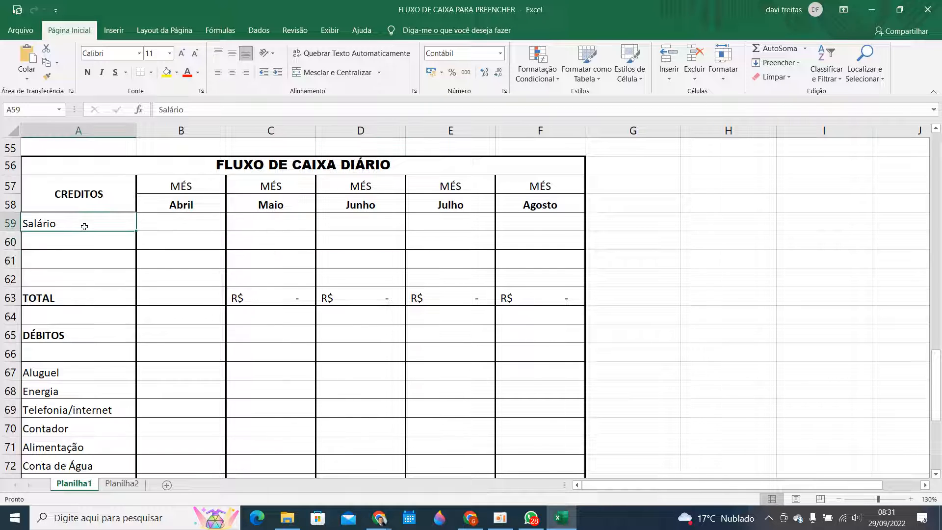
double_click(74, 224)
left_click_drag(73, 225, 19, 224)
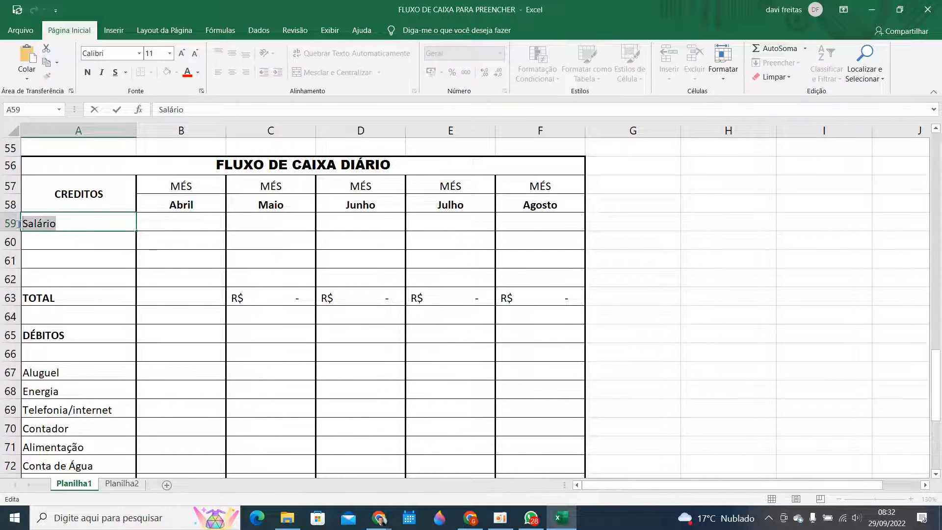
left_click(87, 73)
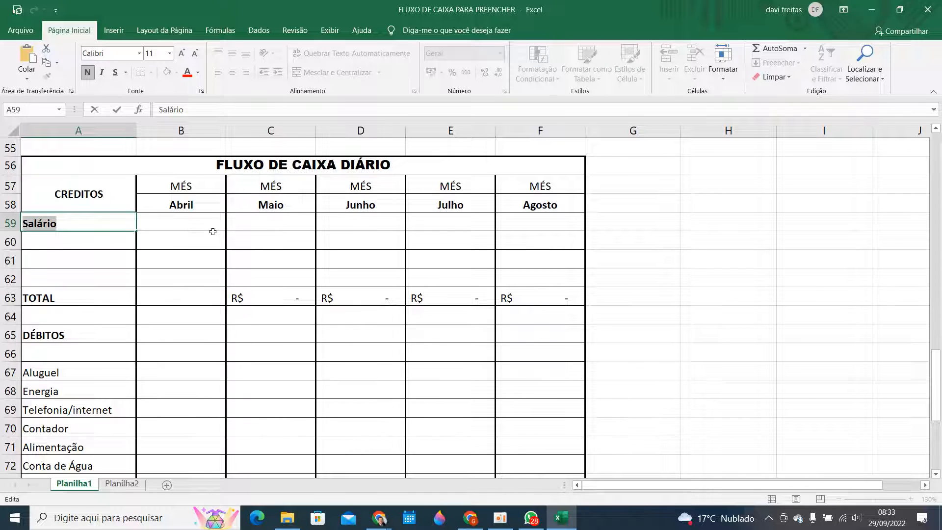
scroll(213, 231, "up", 1)
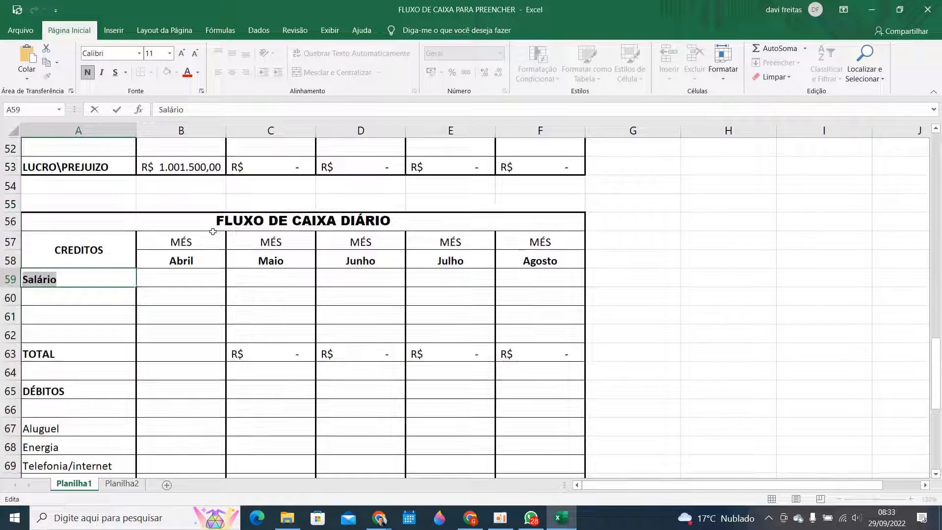
left_click(196, 276)
- Insert the picture "Cotec mapas" from the device's Imagens folder at the FLUXO DE CAIXA DIÁRIO title in row 56
scroll(203, 221, "up", 2)
left_click(204, 309)
left_click(117, 332)
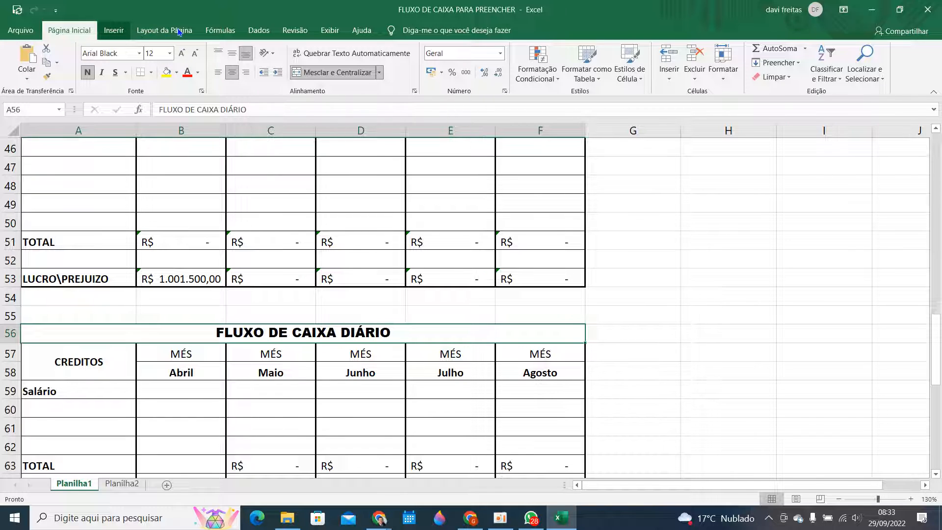
left_click(113, 33)
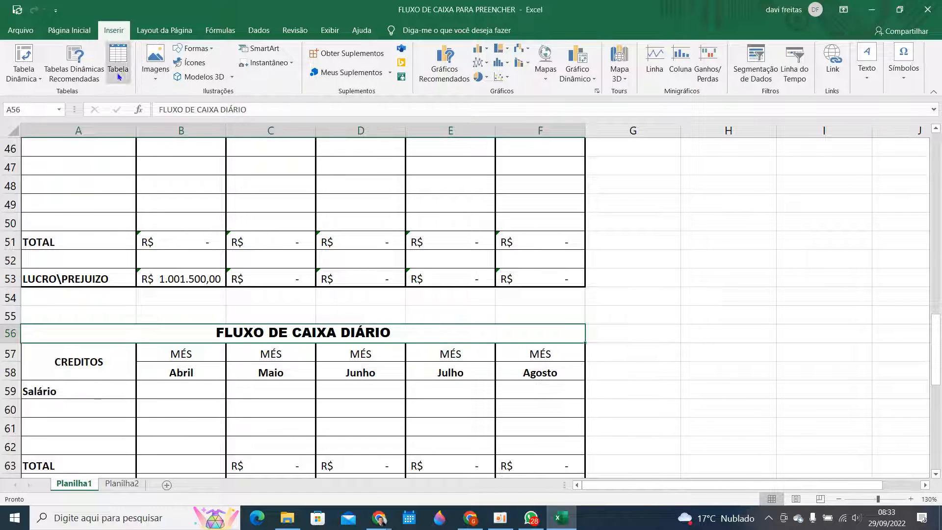
left_click(159, 82)
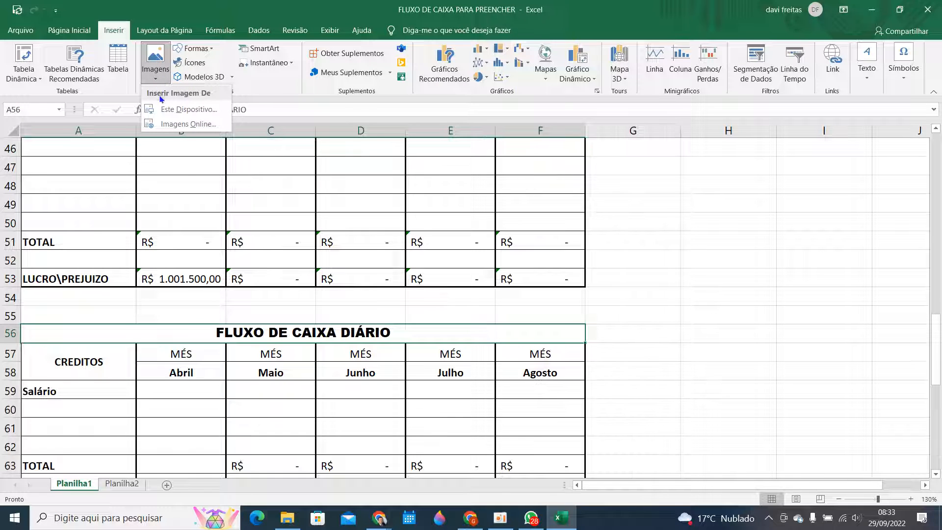
left_click(209, 110)
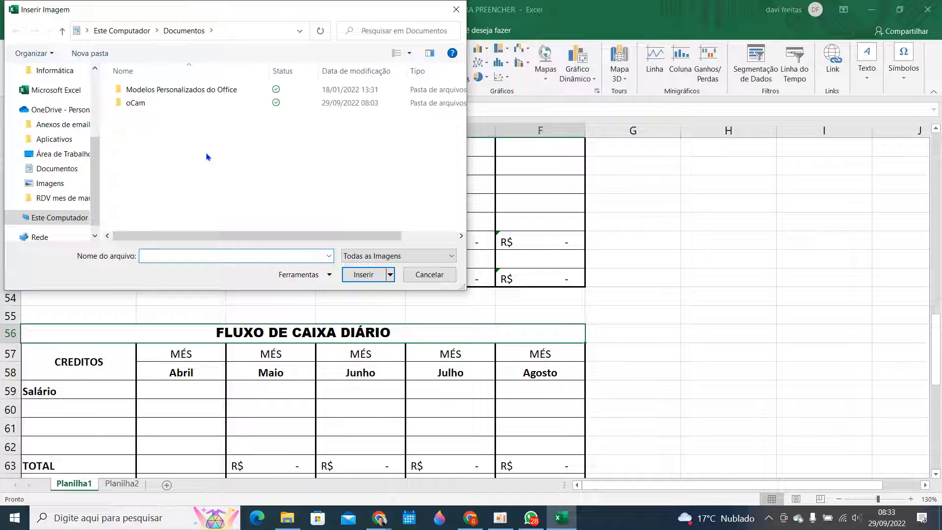
left_click(53, 184)
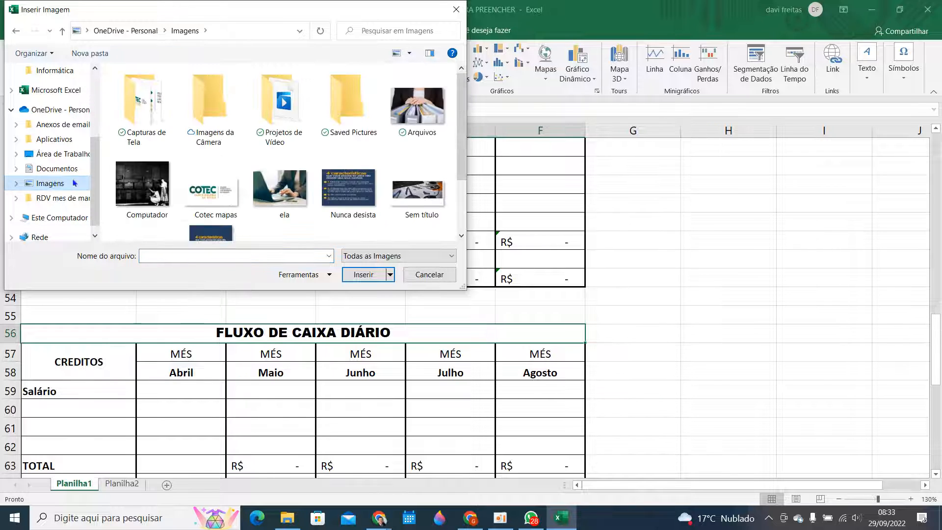
left_click(211, 189)
left_click(364, 275)
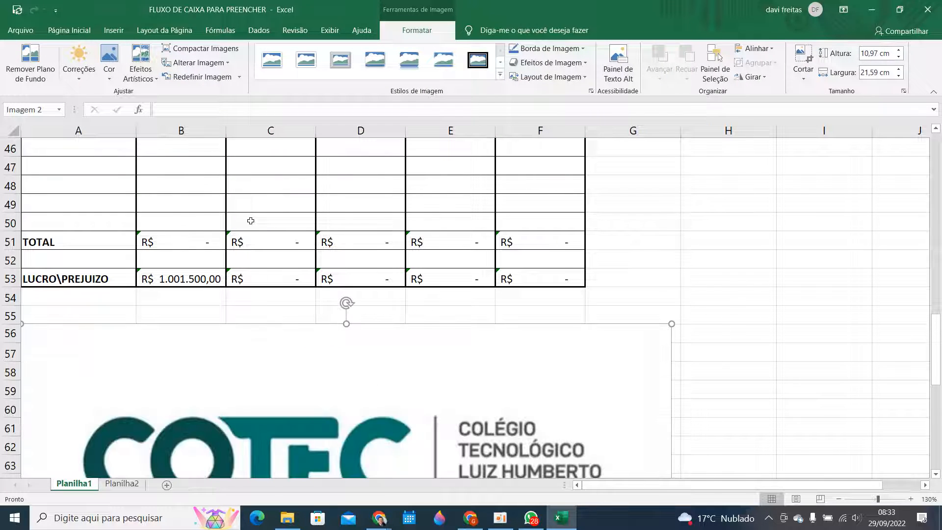
- Shrink the COTEC logo to about 2.37 cm high and 4.66 cm wide, over the third table's header area
scroll(251, 221, "down", 5)
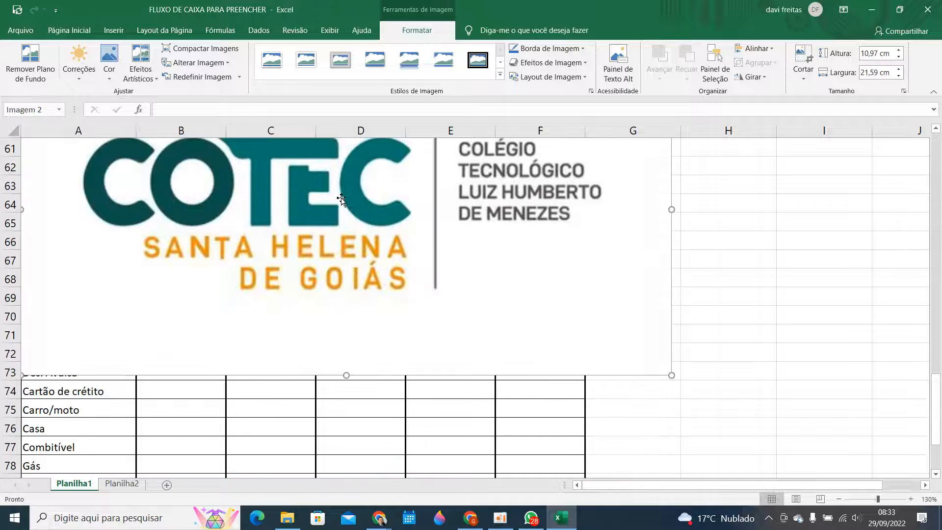
scroll(265, 220, "up", 3)
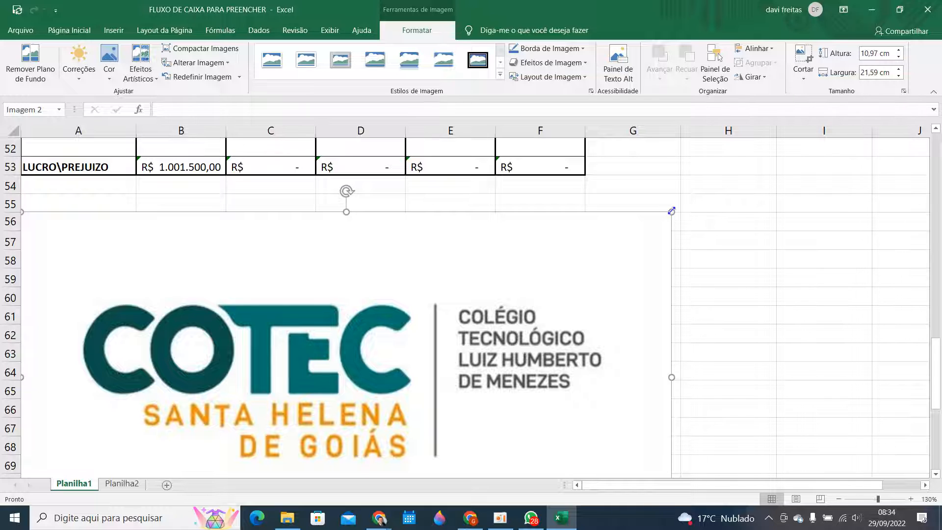
left_click_drag(672, 211, 461, 200)
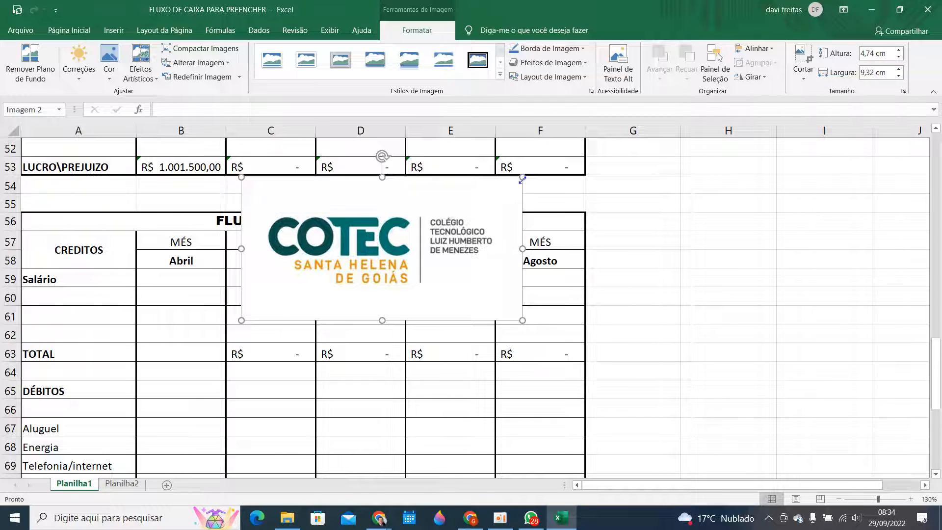
left_click_drag(523, 175, 512, 182)
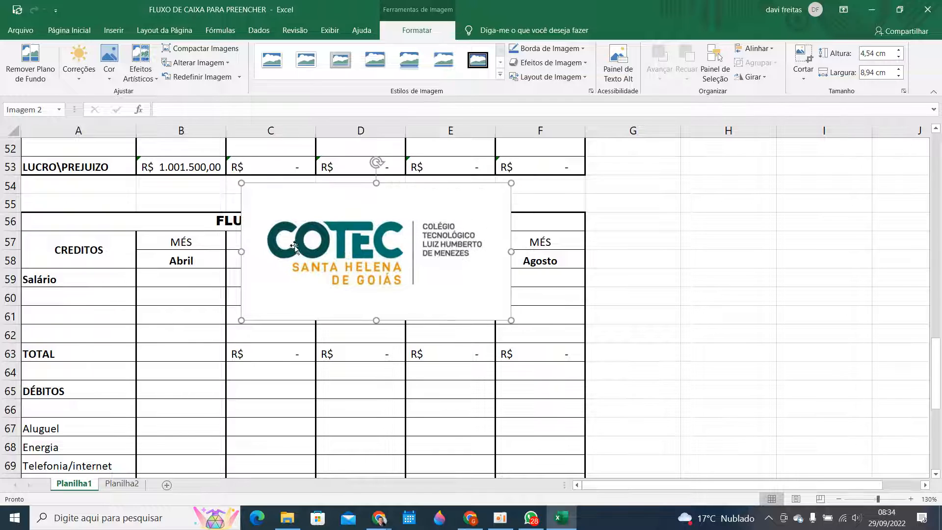
left_click_drag(241, 184, 295, 239)
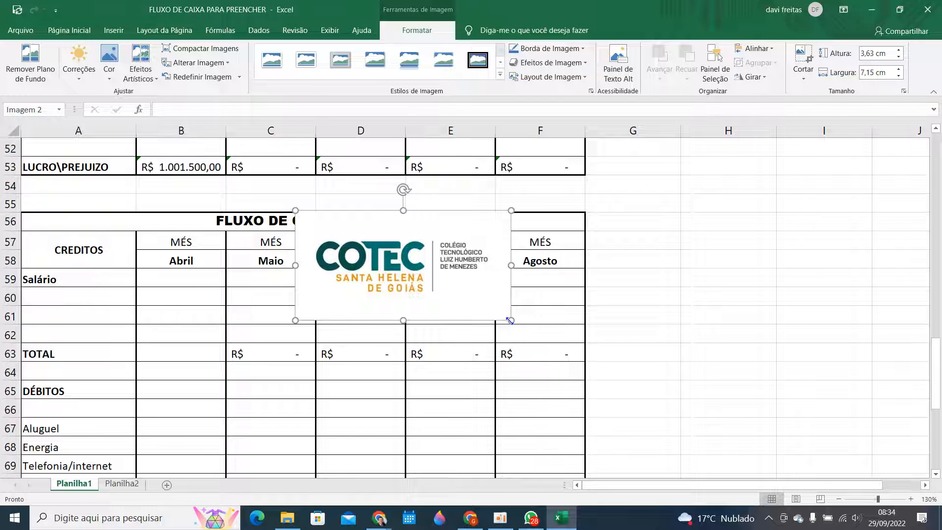
left_click_drag(511, 321, 456, 293)
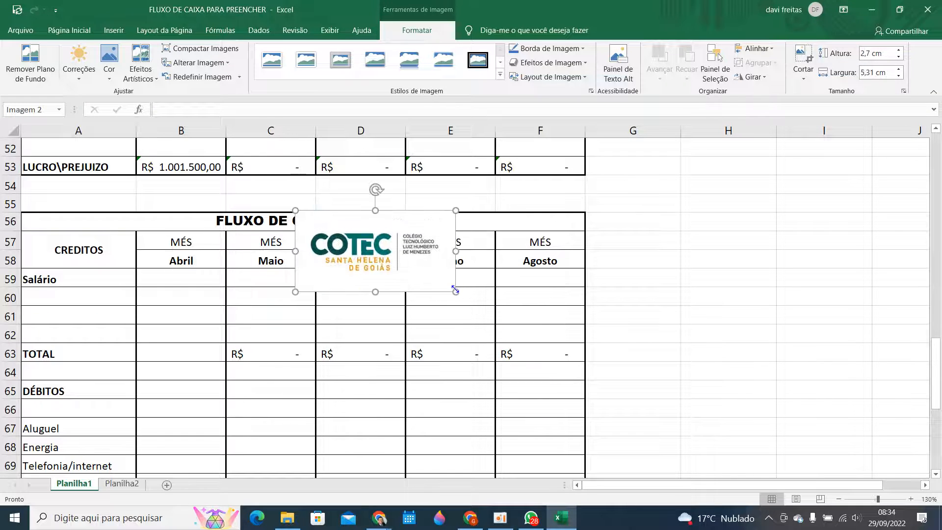
left_click_drag(295, 290, 315, 277)
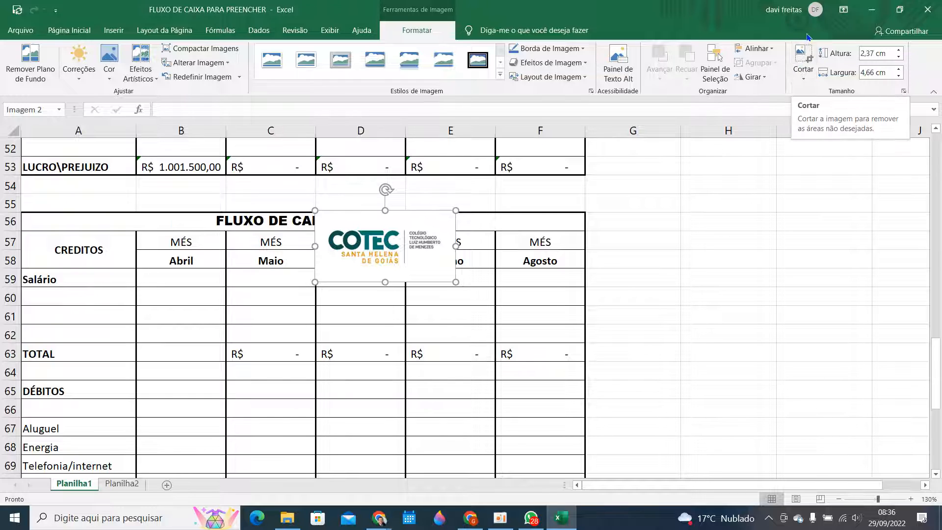
- Crop the blank margins on all four sides of the COTEC logo, to about 1.5 cm high and 4.14 cm wide
left_click(806, 62)
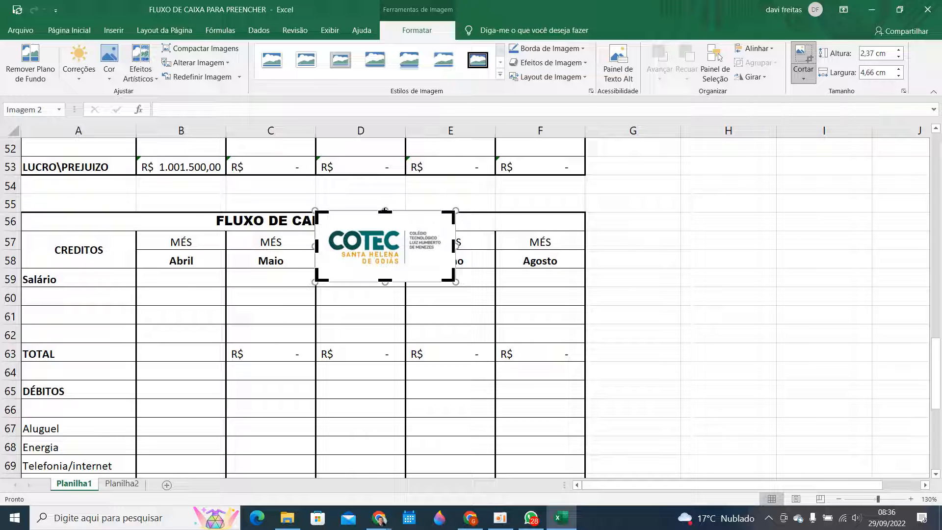
left_click_drag(385, 211, 386, 225)
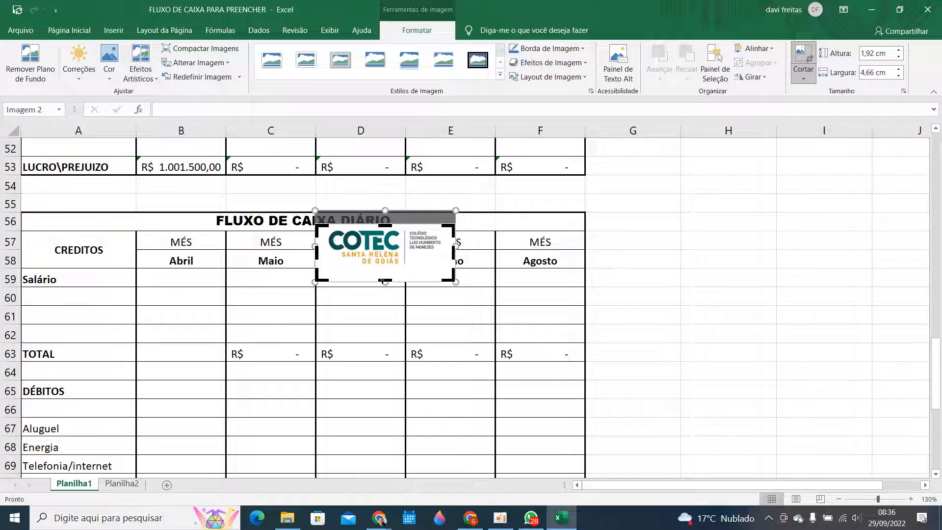
left_click_drag(385, 279, 385, 268)
left_click_drag(453, 246, 445, 246)
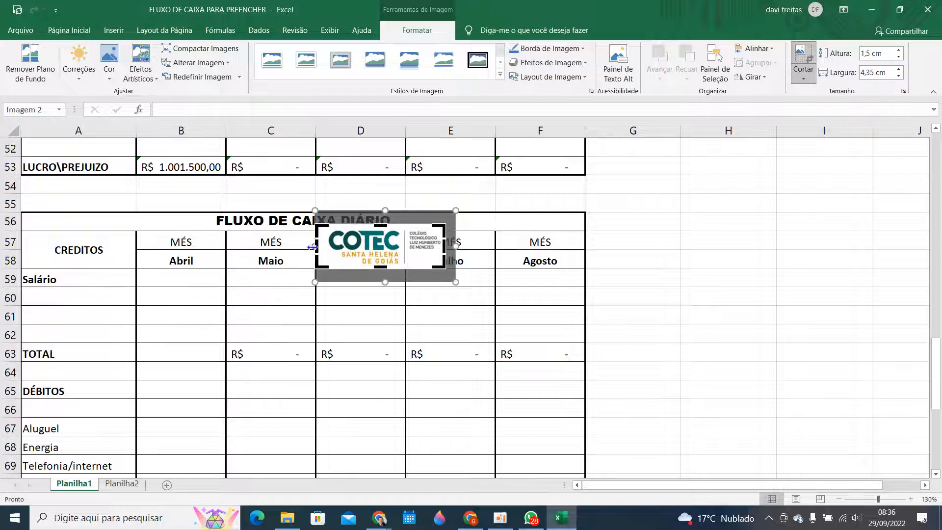
left_click_drag(314, 246, 322, 246)
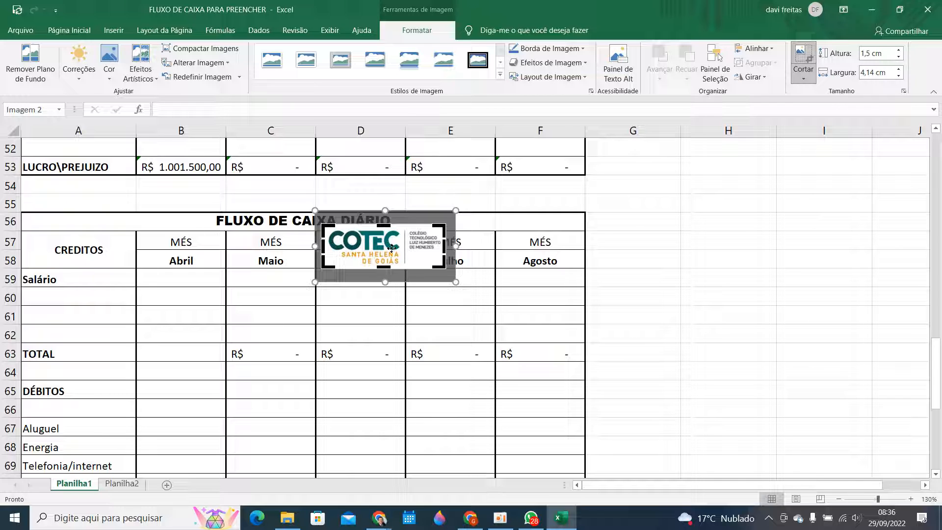
left_click(635, 218)
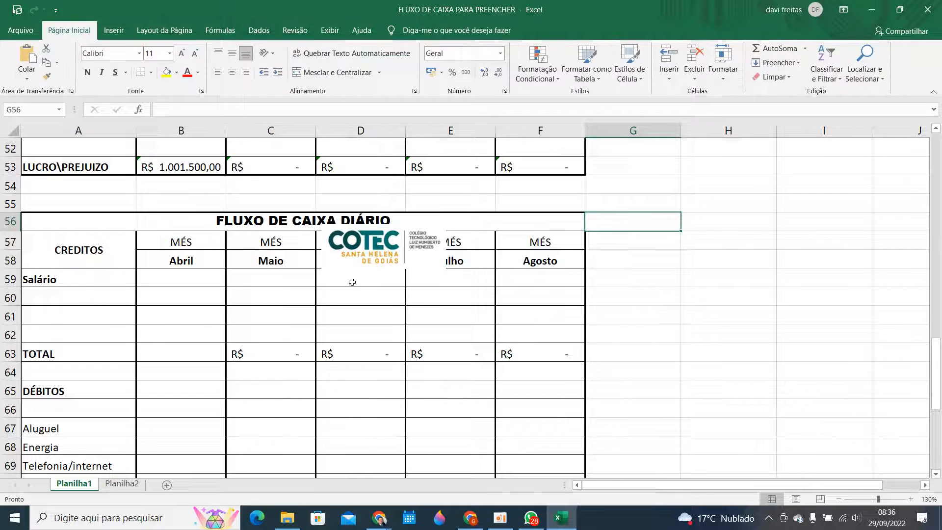
left_click(356, 262)
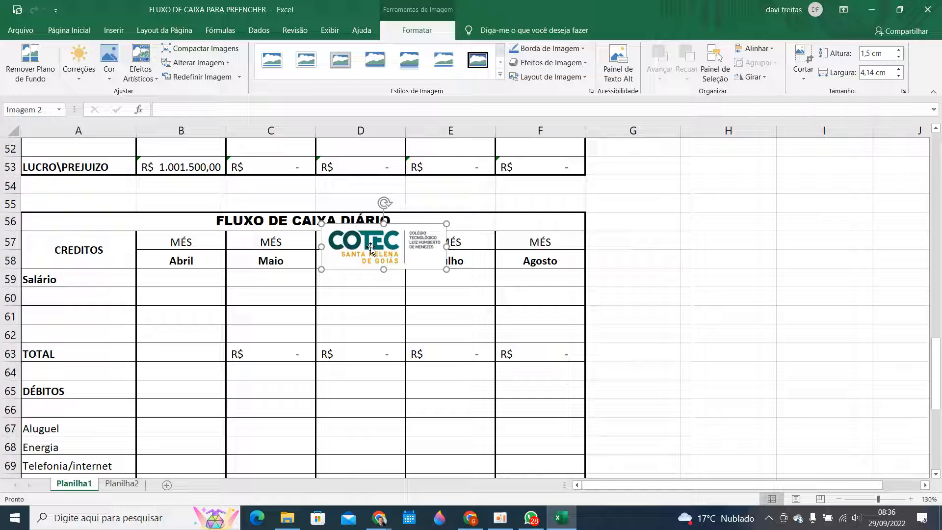
- Move the COTEC logo to the beginning of the third table's header, over the CREDITOS cell
left_click_drag(372, 248, 139, 224)
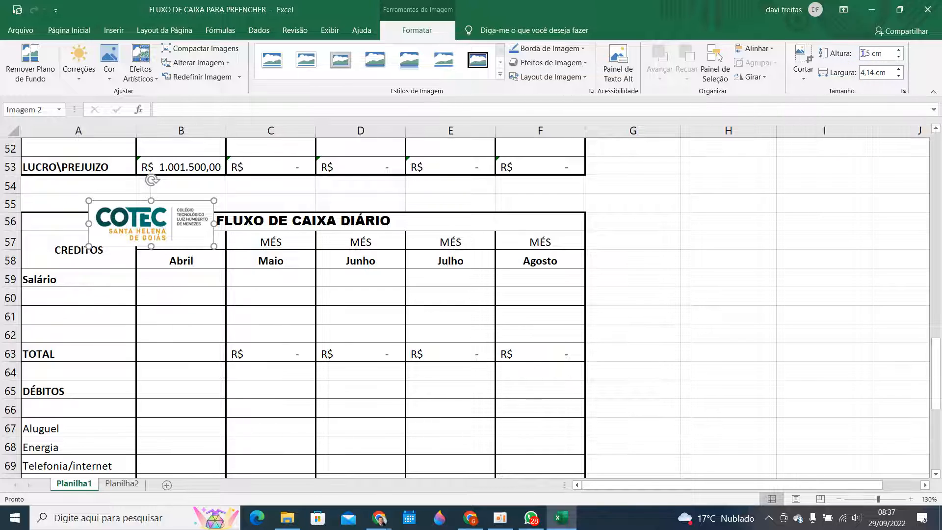
left_click(765, 78)
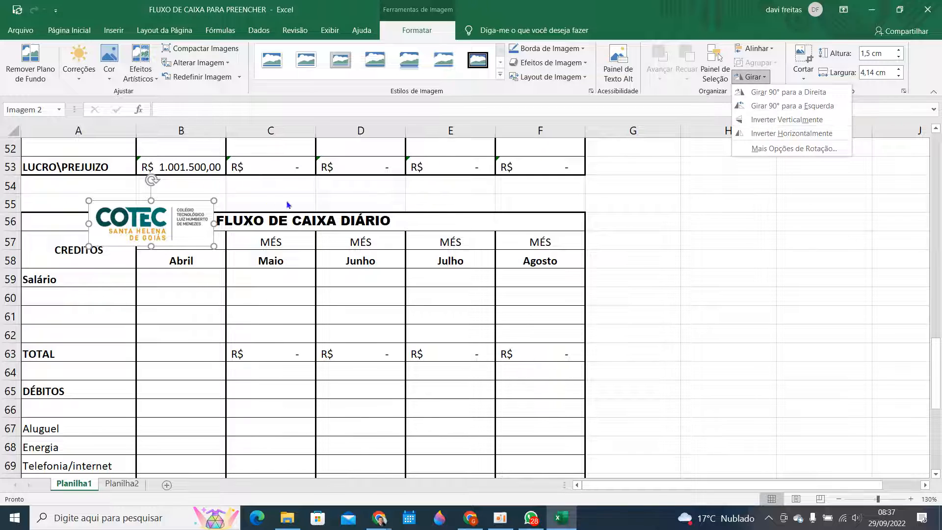
left_click(328, 187)
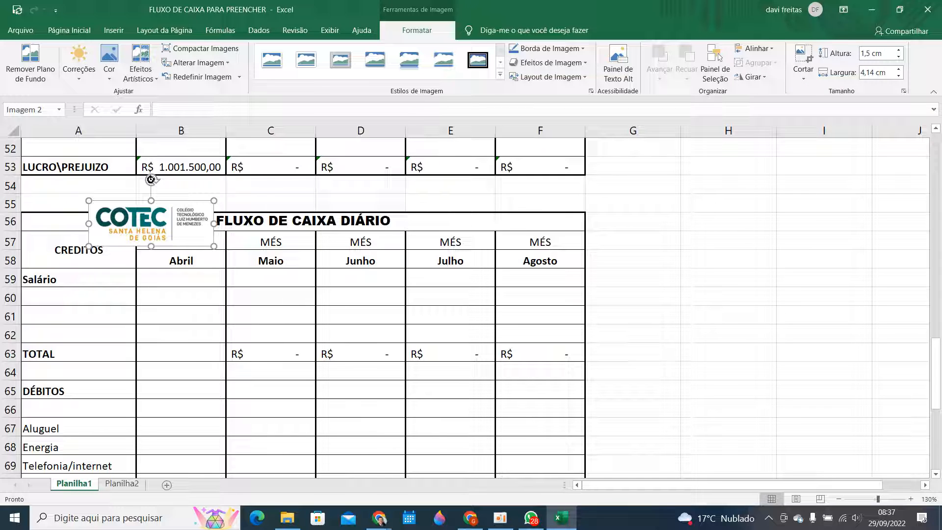
mouse_move(151, 180)
left_mouse_down()
mouse_move(177, 204)
mouse_move(174, 217)
mouse_move(152, 225)
mouse_move(137, 217)
mouse_move(185, 190)
mouse_move(201, 219)
mouse_move(189, 250)
mouse_move(146, 168)
mouse_move(148, 208)
mouse_move(162, 201)
mouse_move(151, 191)
left_mouse_up()
left_click_drag(152, 227, 137, 240)
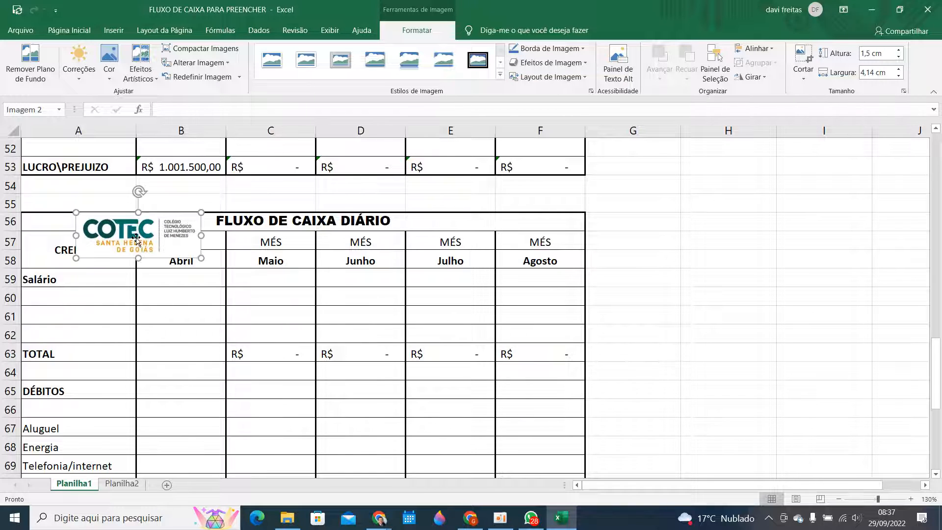
- Try to remove the background of the COTEC logo
left_click(39, 82)
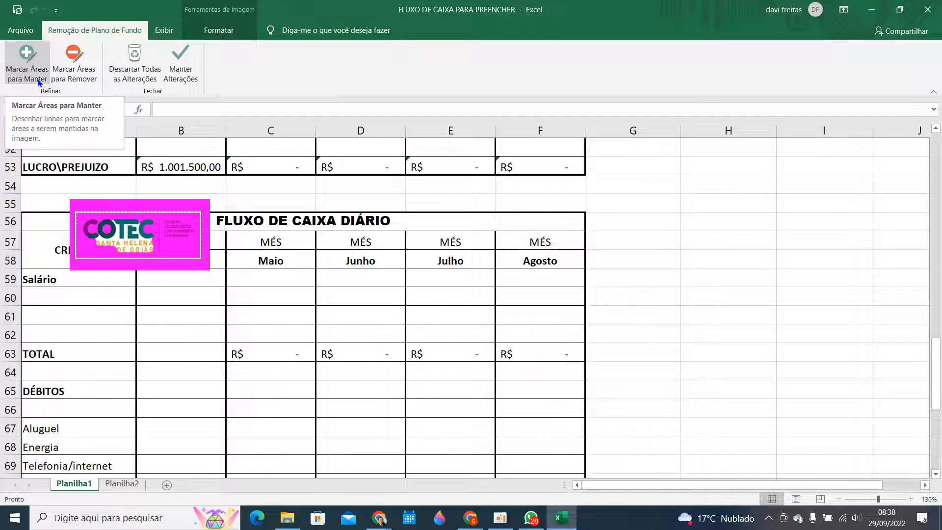
left_click(330, 127)
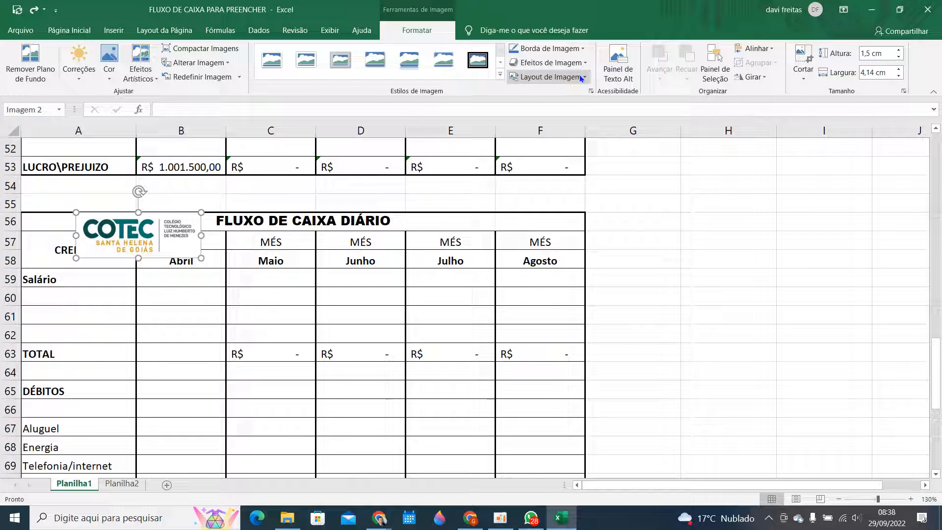
left_click(582, 50)
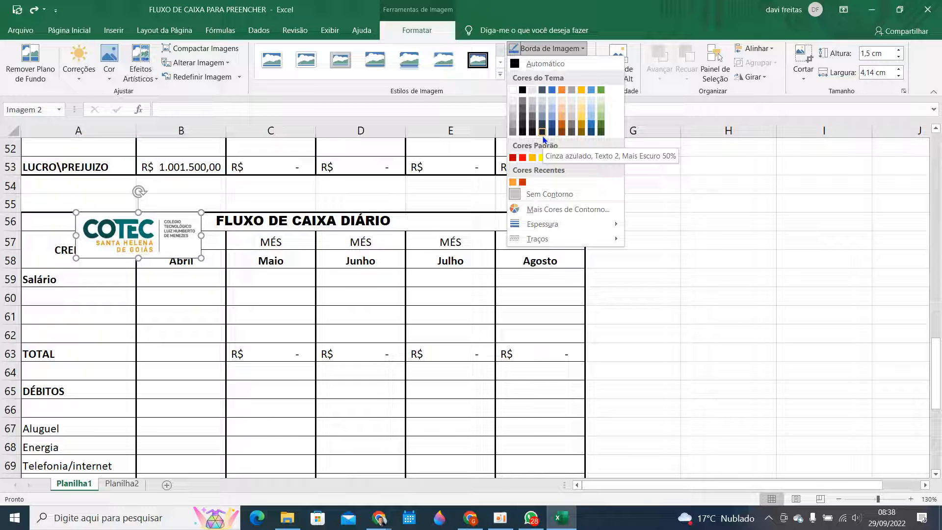
left_click(676, 207)
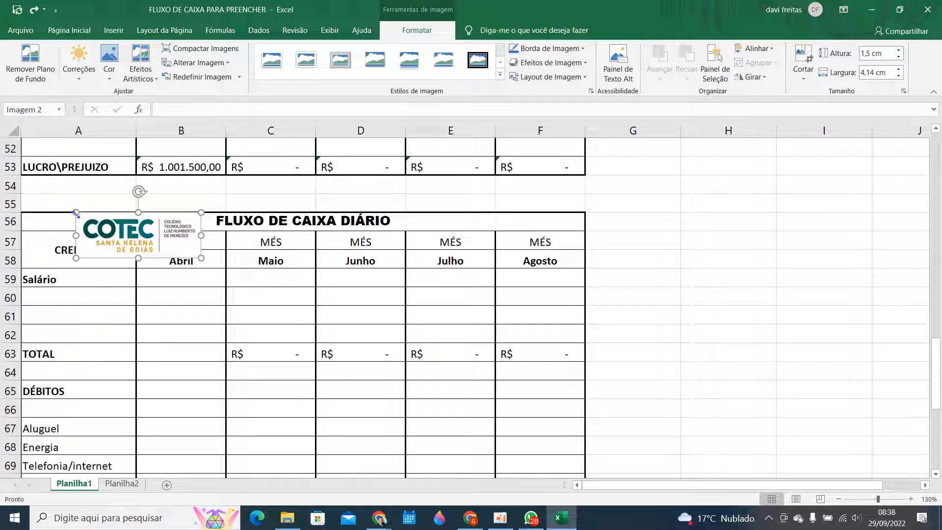
- Shrink the COTEC logo to about 1.15 cm high and 3.18 cm wide and move it up to cell A1
left_click_drag(76, 213, 238, 186)
scroll(243, 245, "up", 4)
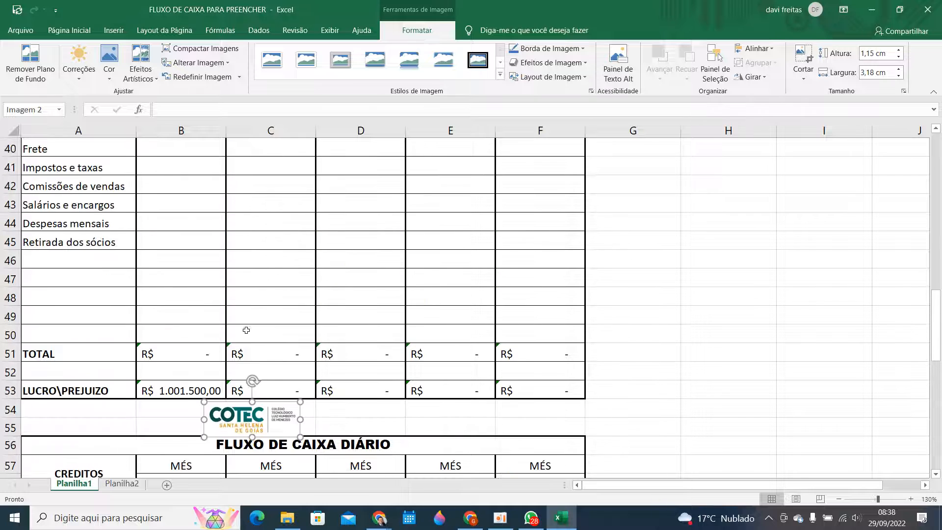
left_click_drag(247, 414, 247, 297)
scroll(247, 297, "up", 6)
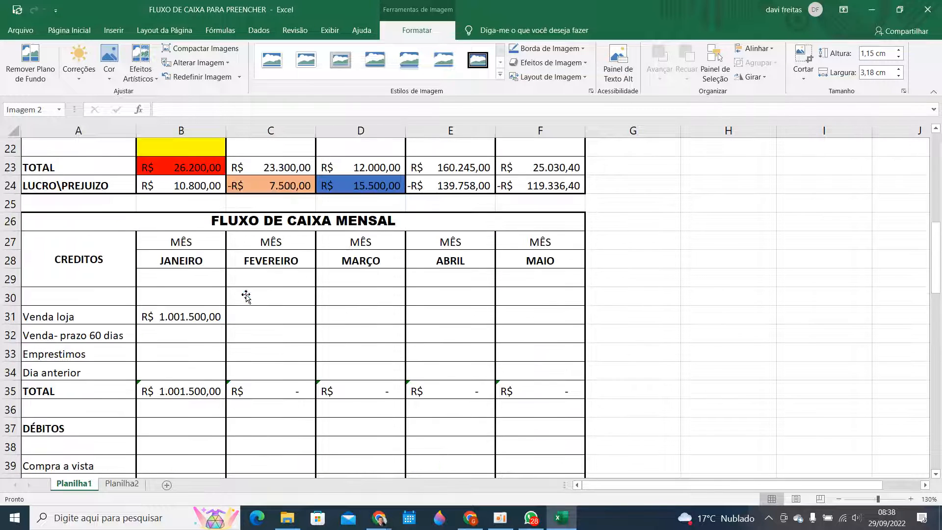
scroll(254, 386, "down", 3)
left_click_drag(249, 466, 271, 263)
scroll(271, 262, "up", 5)
scroll(271, 263, "up", 1)
scroll(272, 263, "down", 3)
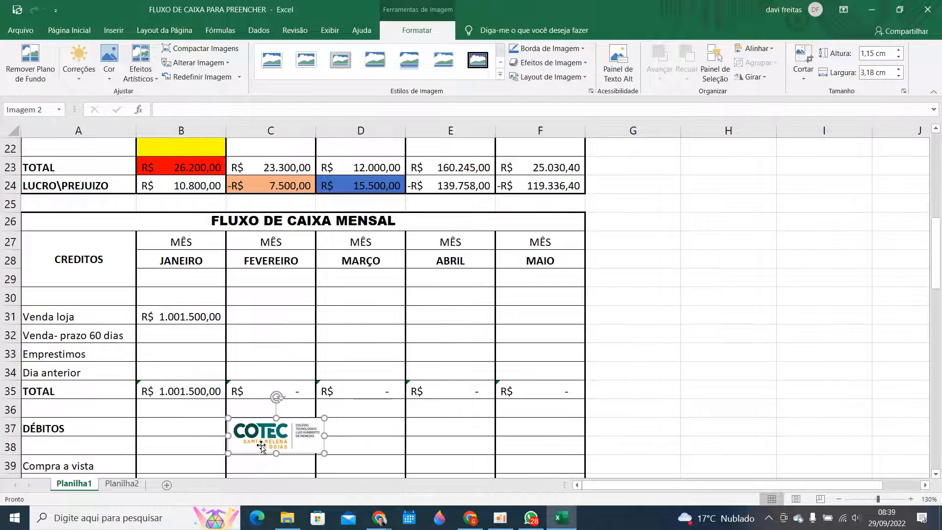
left_click_drag(261, 449, 261, 249)
scroll(262, 250, "up", 4)
left_click_drag(274, 470, 299, 223)
scroll(299, 223, "up", 3)
left_click_drag(303, 384, 68, 144)
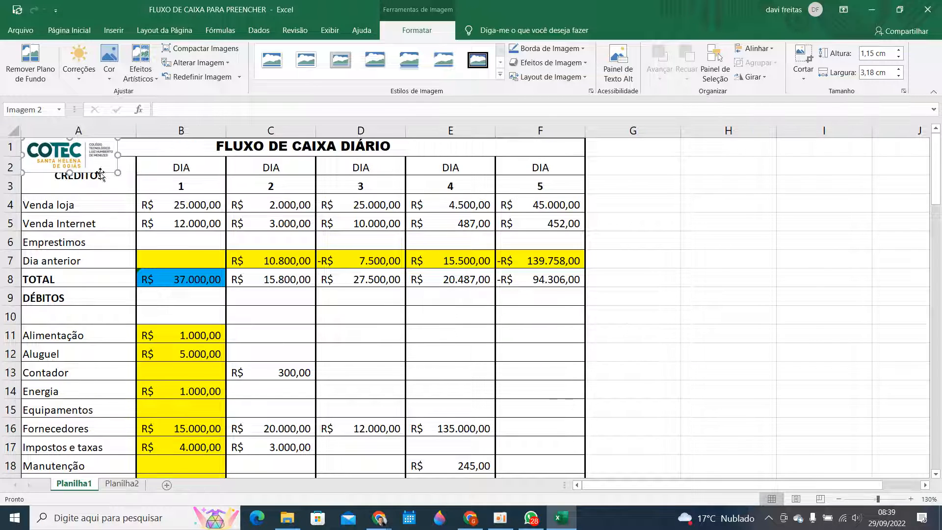
- Shrink the COTEC logo further so it fits within row 1, beside the FLUXO DE CAIXA DIÁRIO title
left_click_drag(118, 173, 80, 147)
left_click(112, 240)
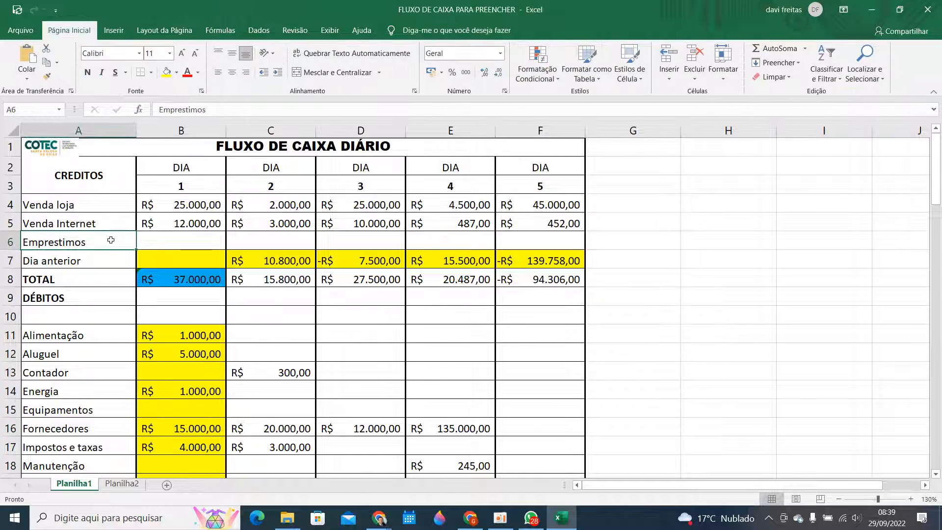
left_click(56, 150)
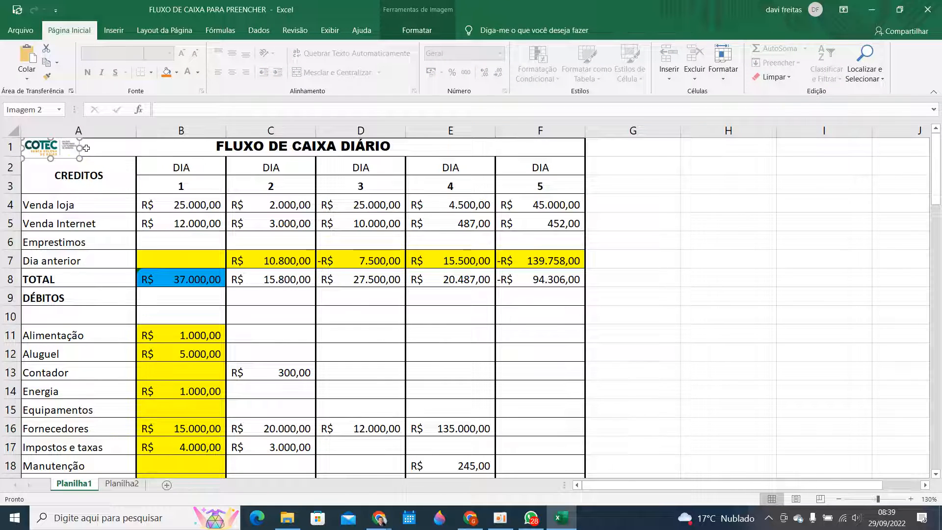
left_click_drag(80, 158, 74, 151)
left_click(77, 205)
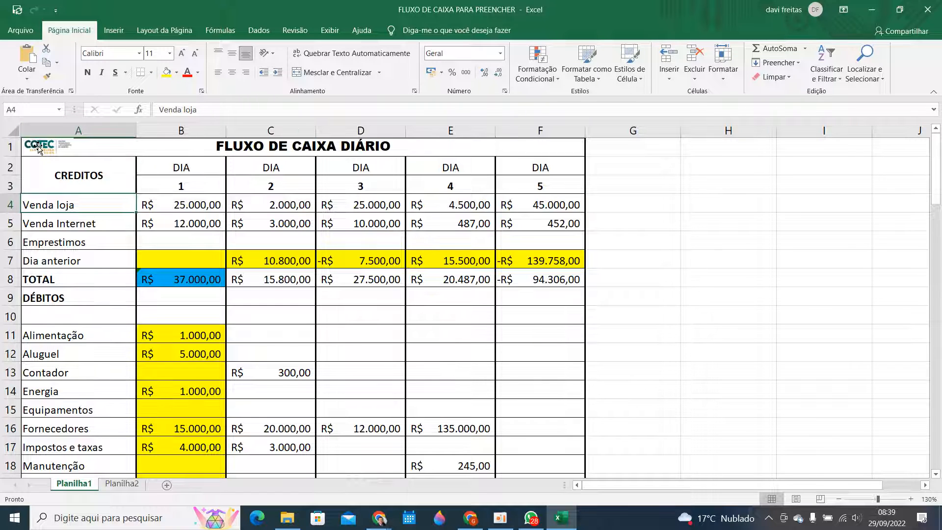
left_click(59, 144)
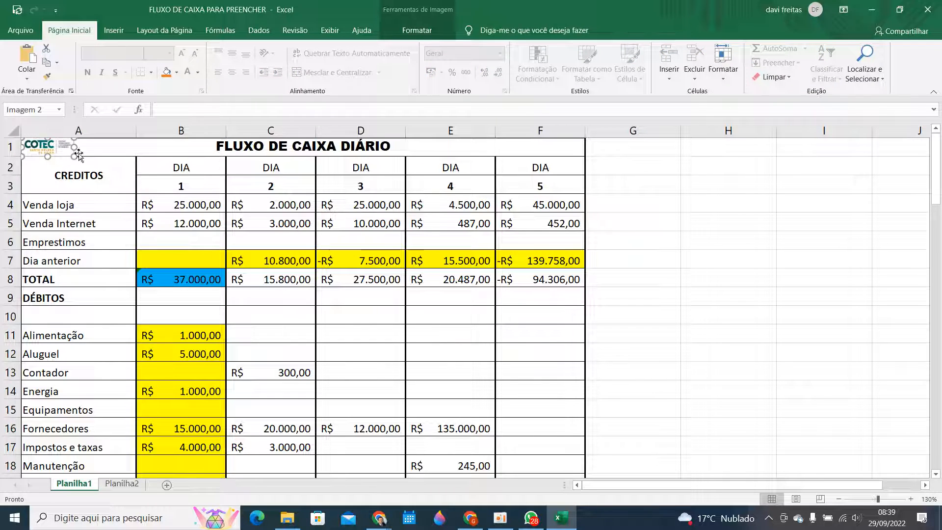
left_click(181, 185)
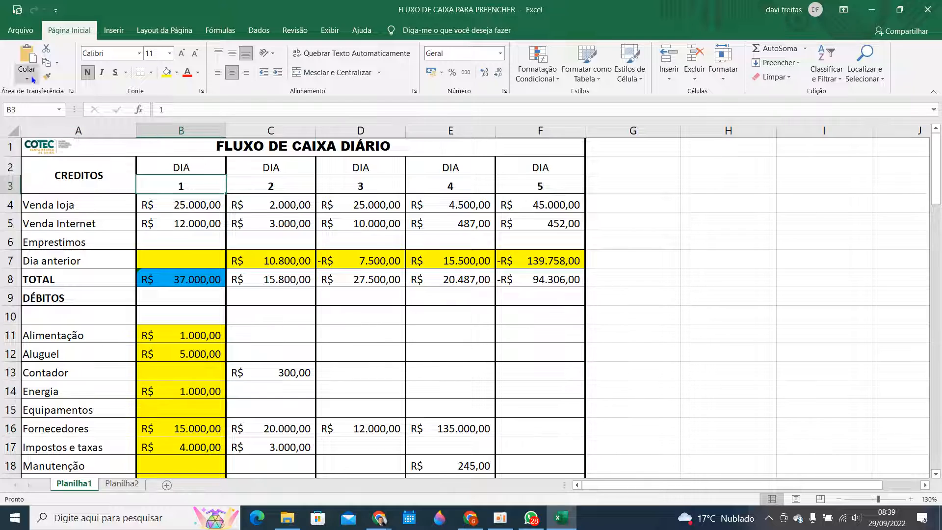
- Examine the print preview pages for the logo and how the tables split, then return to the sheet
left_click(20, 29)
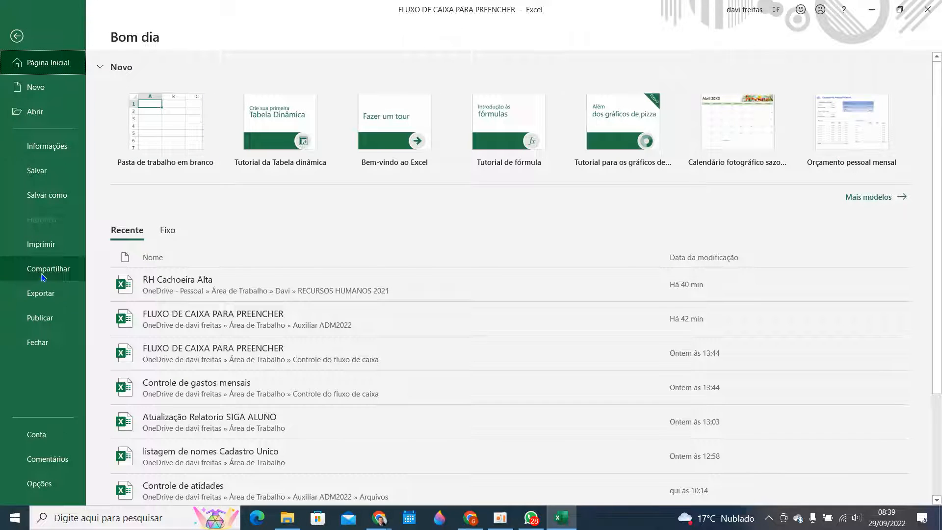
left_click(41, 251)
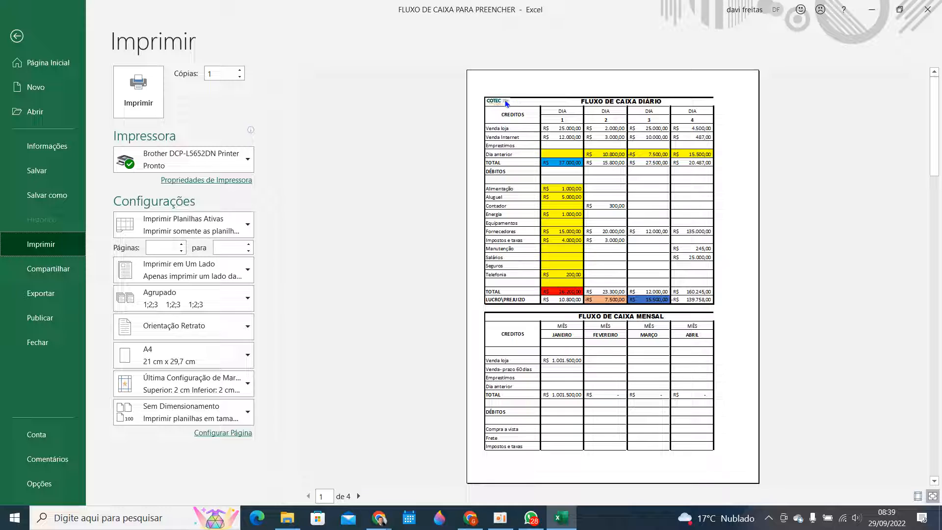
left_click(647, 149)
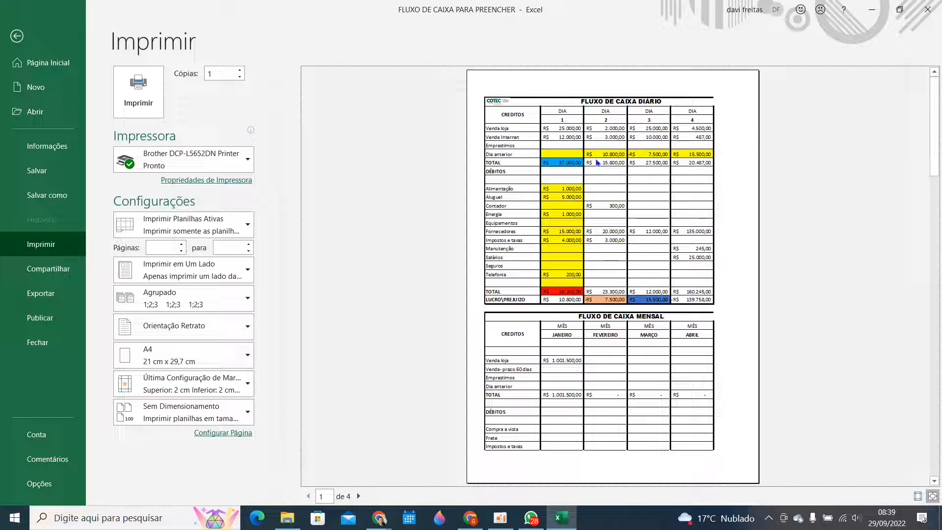
scroll(572, 166, "down", 3)
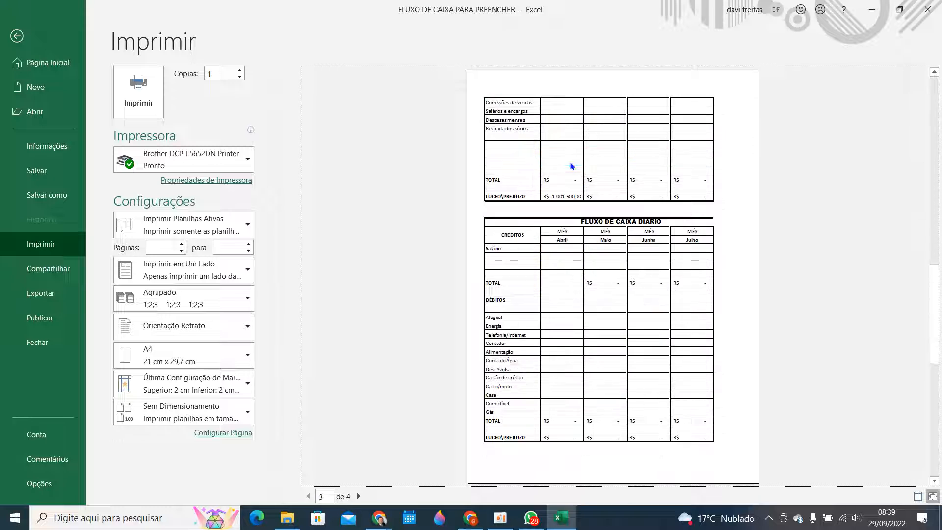
scroll(572, 166, "up", 1)
scroll(571, 166, "up", 2)
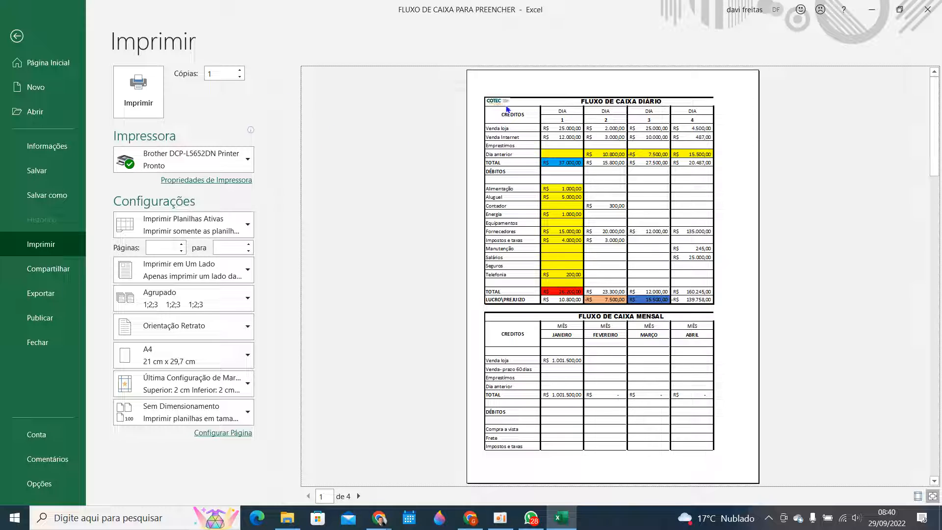
left_click(17, 37)
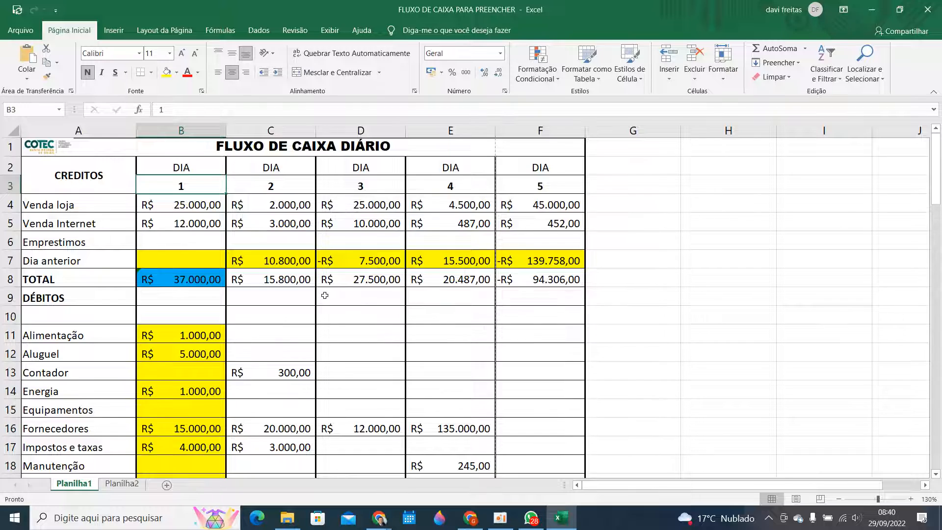
- Switch to Page Break Preview and extend the vertical page break to include column F on the first page
scroll(368, 238, "down", 2)
scroll(367, 297, "up", 2)
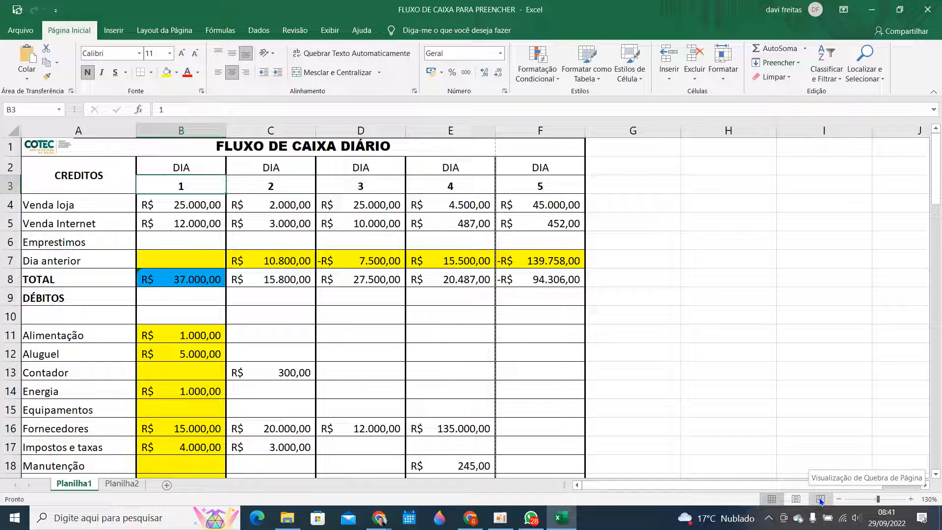
left_click(821, 499)
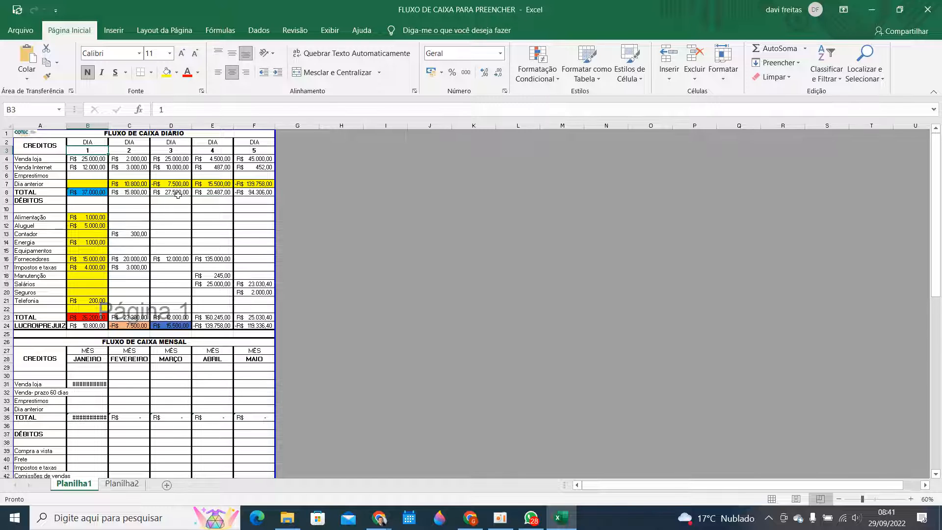
- Move the horizontal page break to just below row 53, at the end of the FLUXO DE CAIXA MENSAL table
scroll(178, 195, "down", 3)
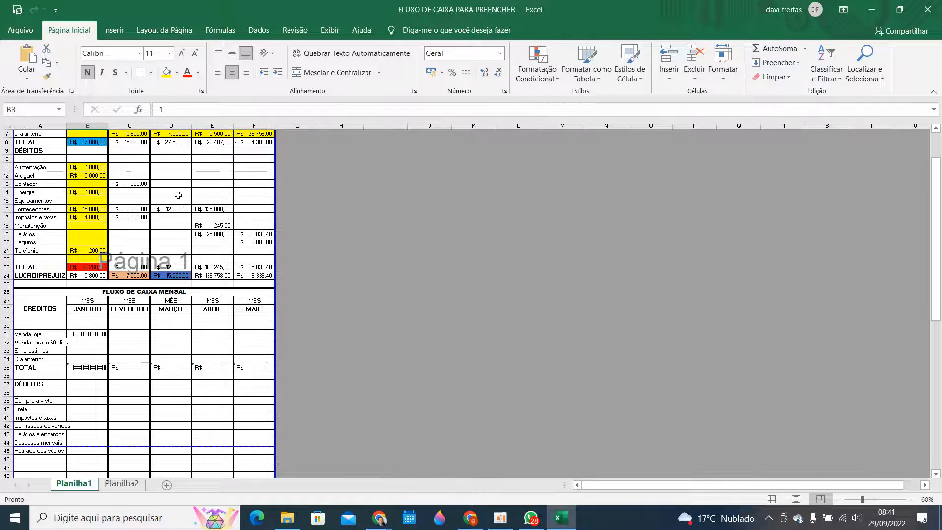
scroll(178, 196, "down", 5)
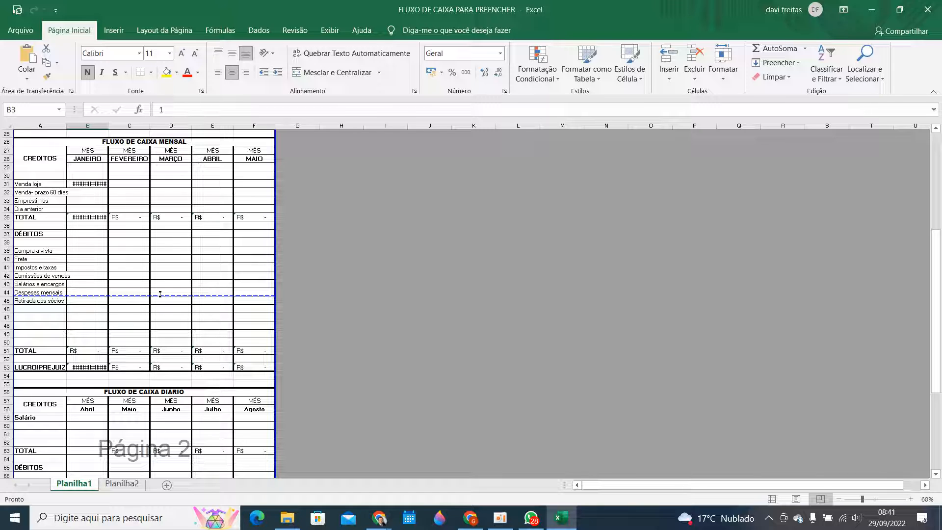
scroll(157, 293, "up", 4)
scroll(153, 167, "up", 4)
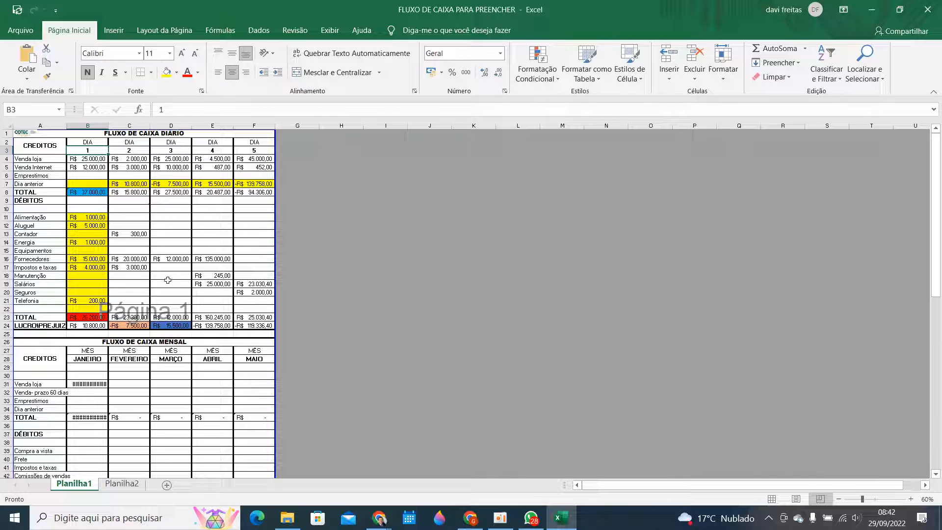
scroll(167, 279, "down", 6)
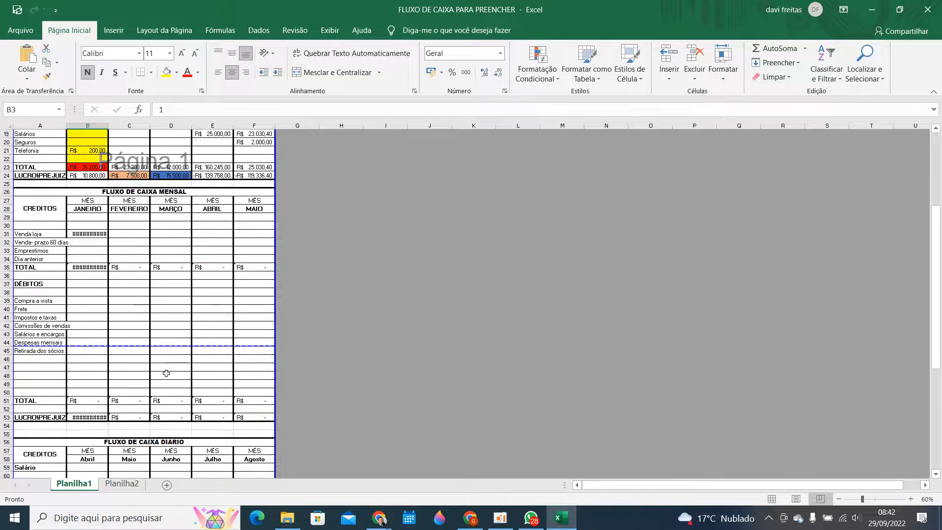
scroll(167, 369, "down", 1)
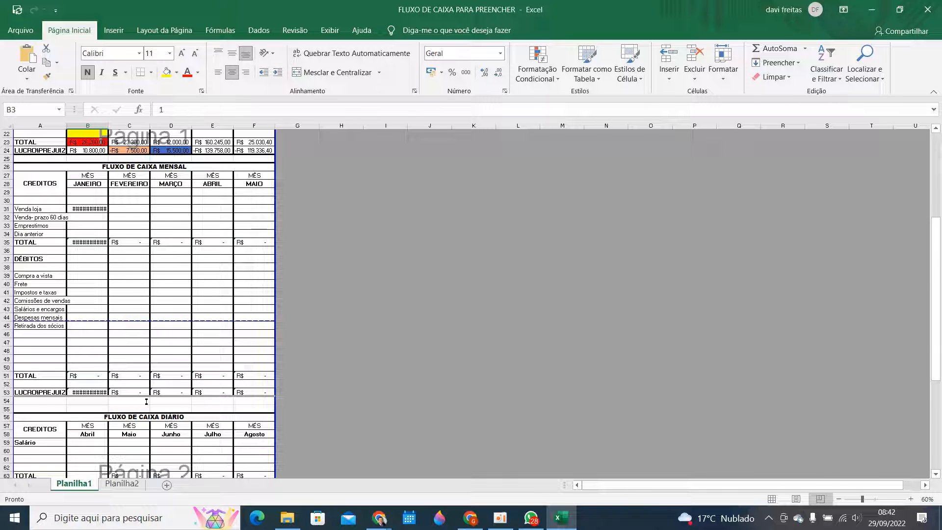
- Check in Page Break Preview which tables and rows fall on the first page
scroll(140, 295, "up", 3)
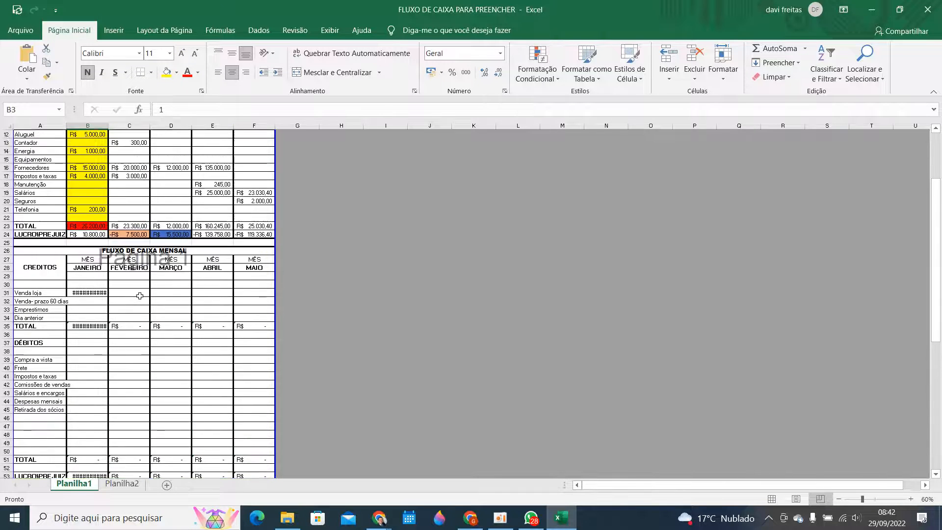
scroll(140, 296, "up", 3)
scroll(139, 295, "down", 4)
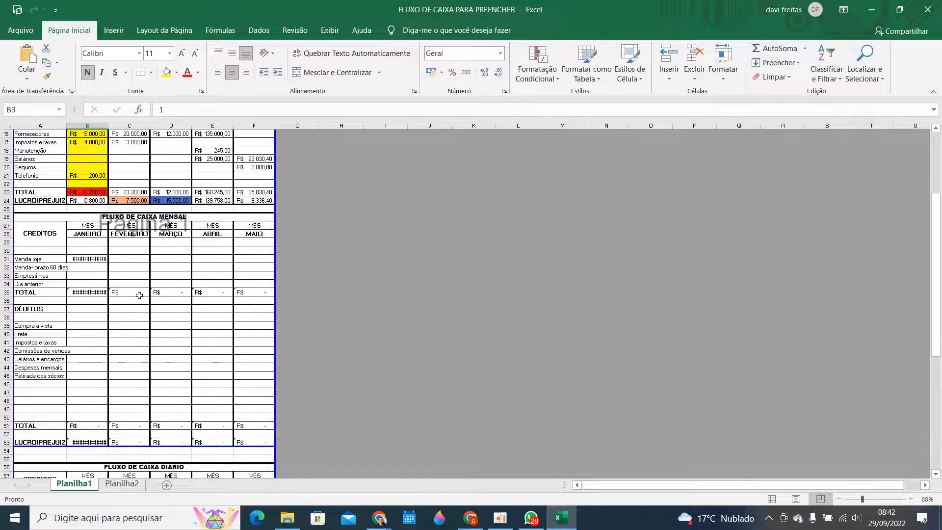
scroll(140, 296, "down", 3)
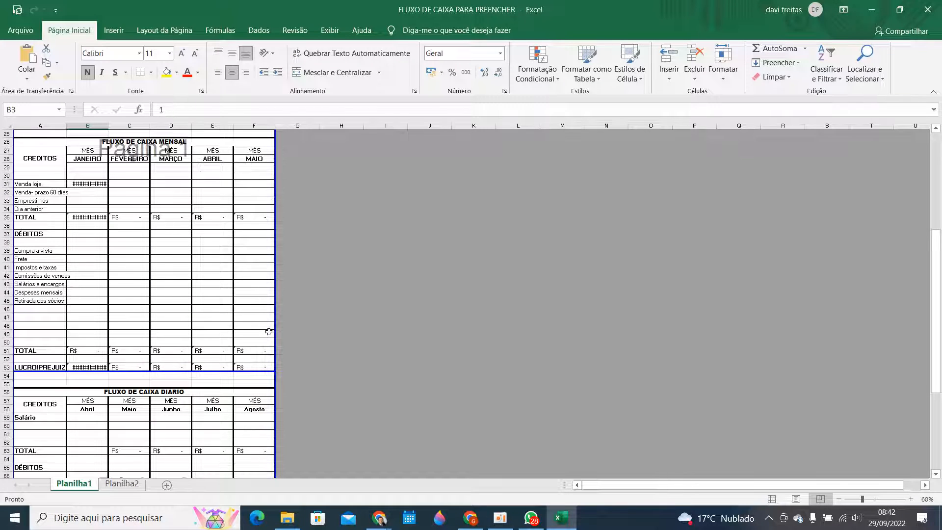
scroll(201, 297, "up", 8)
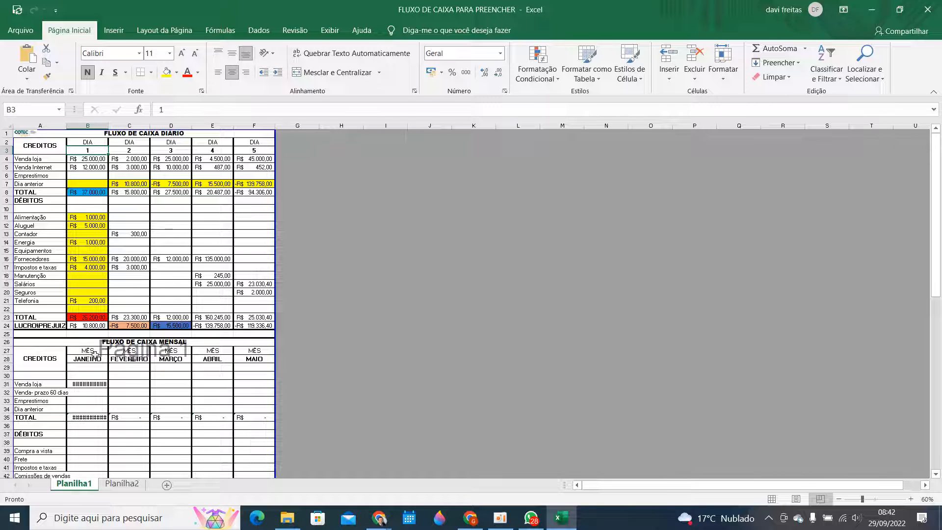
scroll(164, 271, "down", 3)
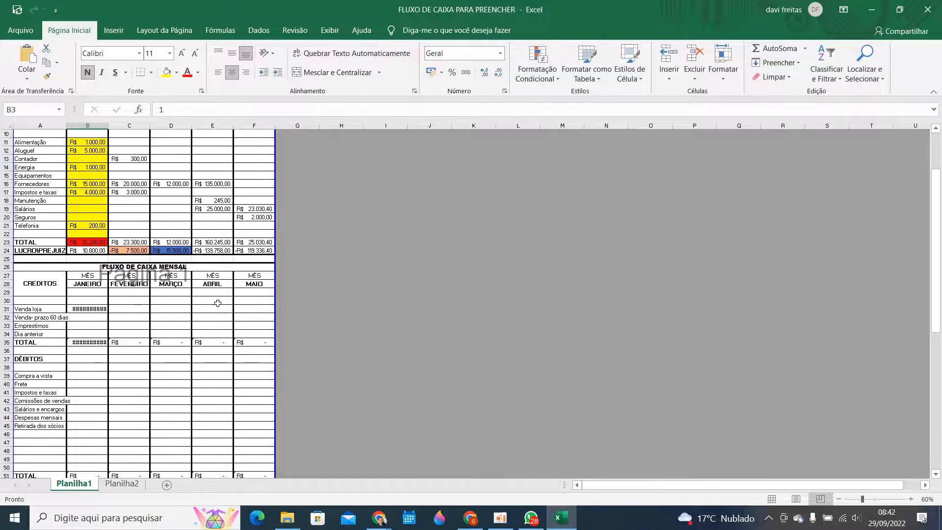
- Check in Page Break Preview where page 1 ends and which table falls on page 2
scroll(203, 245, "down", 4)
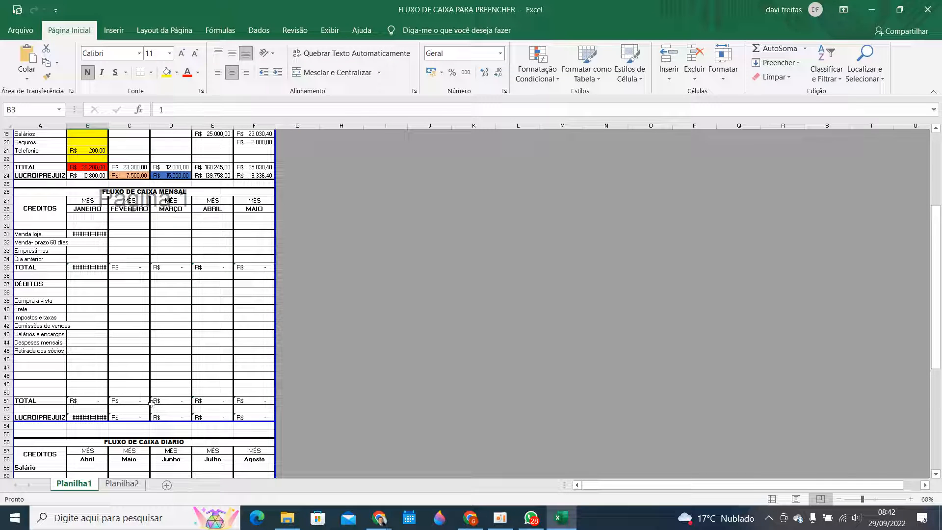
scroll(191, 223, "down", 2)
scroll(190, 223, "down", 5)
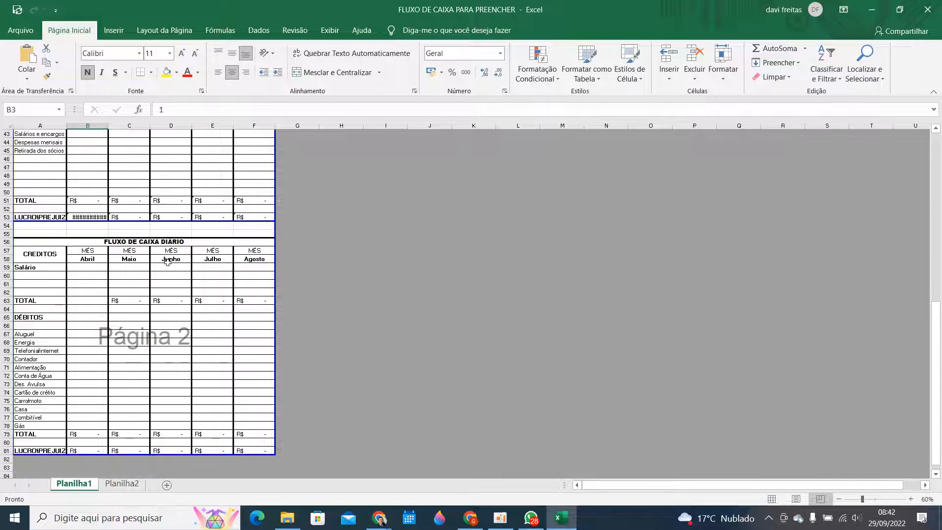
scroll(153, 302, "down", 1)
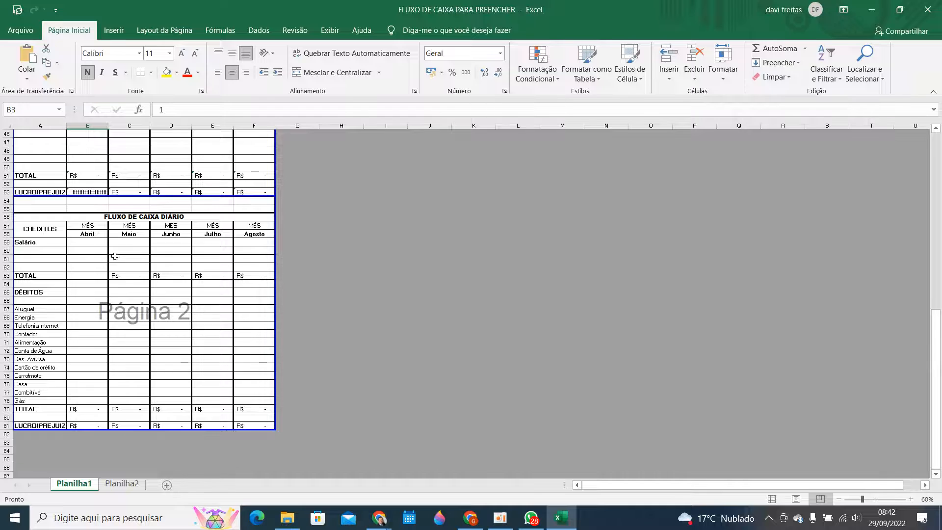
scroll(115, 255, "up", 5)
scroll(115, 255, "up", 10)
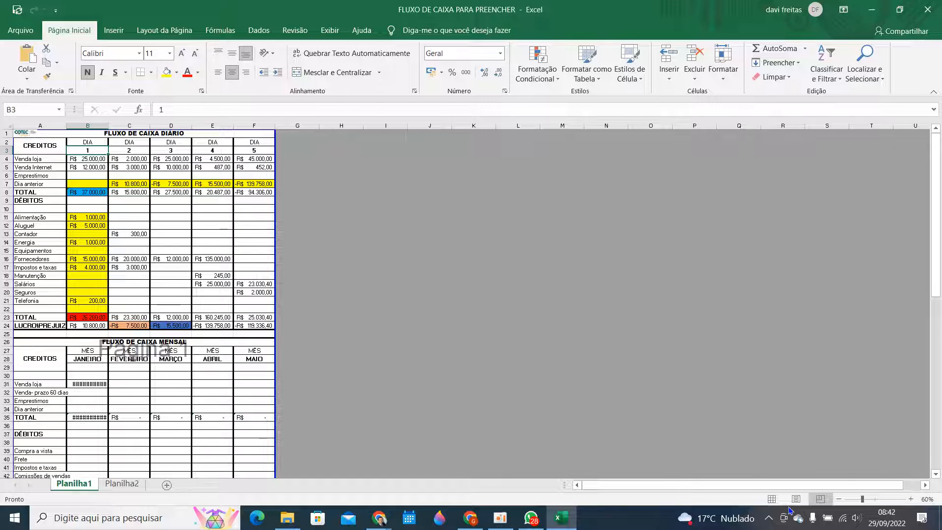
- Return to Normal view and examine both sheet pages in the print preview
left_click(772, 499)
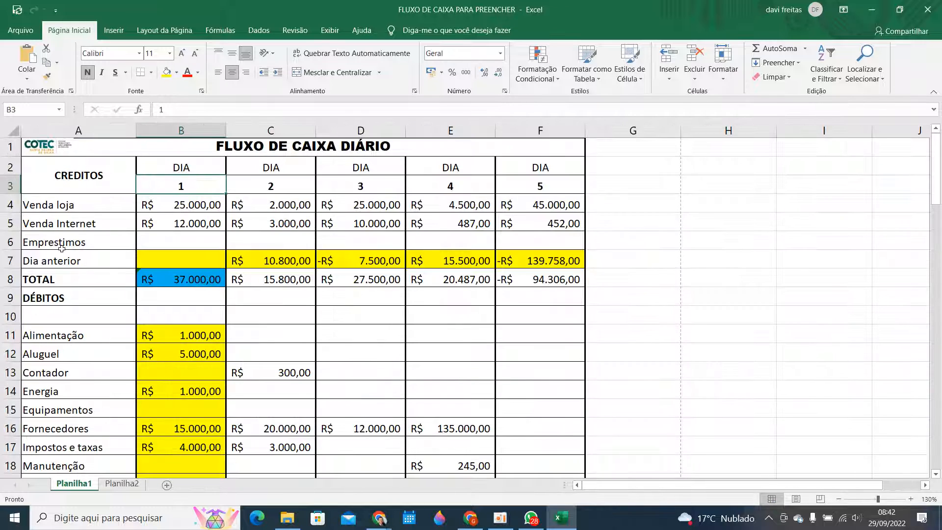
left_click(16, 32)
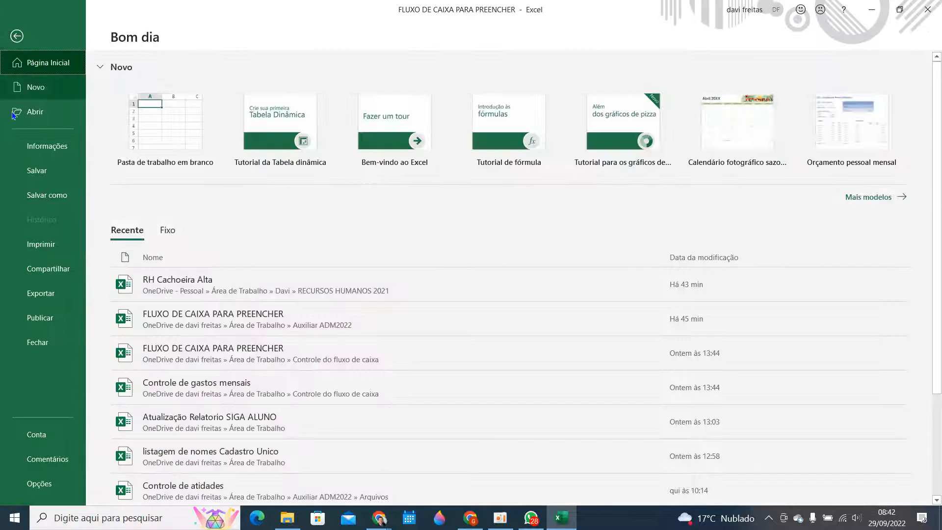
left_click(28, 246)
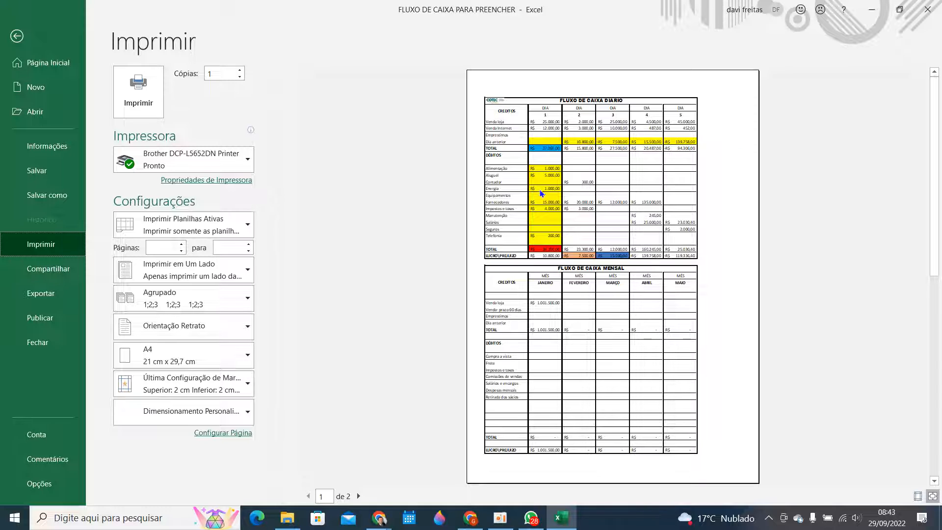
scroll(587, 276, "down", 3)
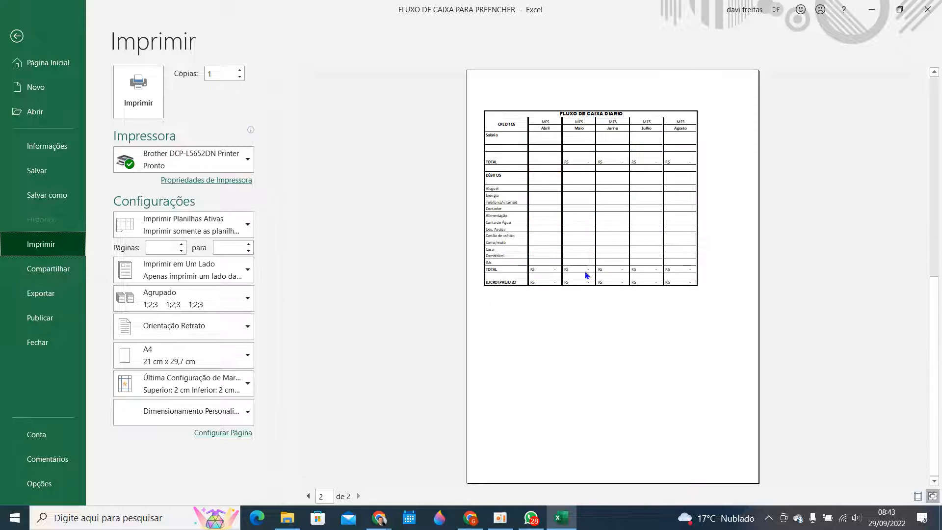
scroll(588, 276, "up", 3)
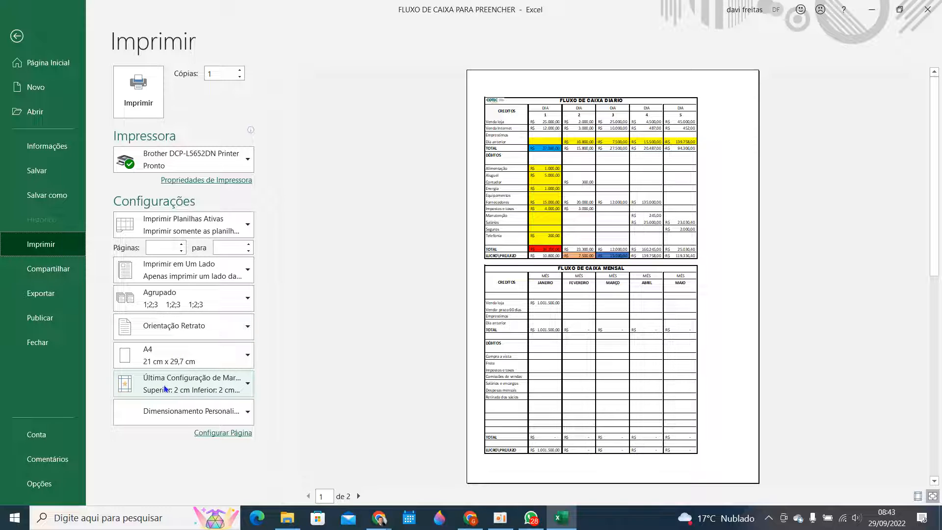
- Try the Estreita margins in the print settings and restore the Última Configuração Personalizada margins
left_click(248, 383)
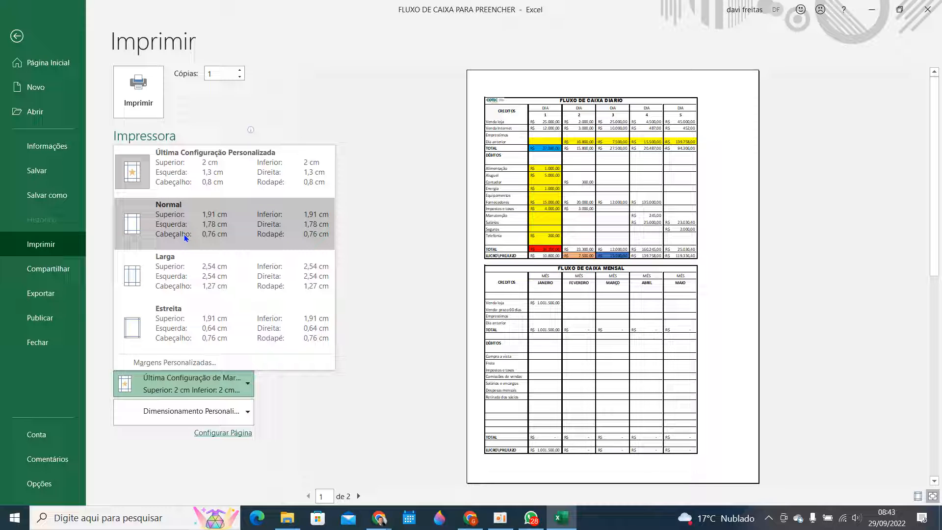
left_click(177, 328)
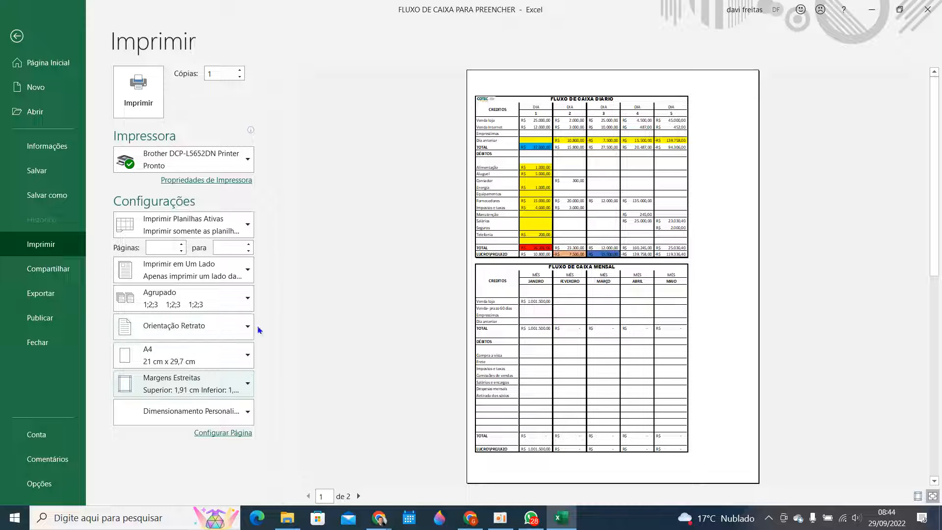
left_click(246, 356)
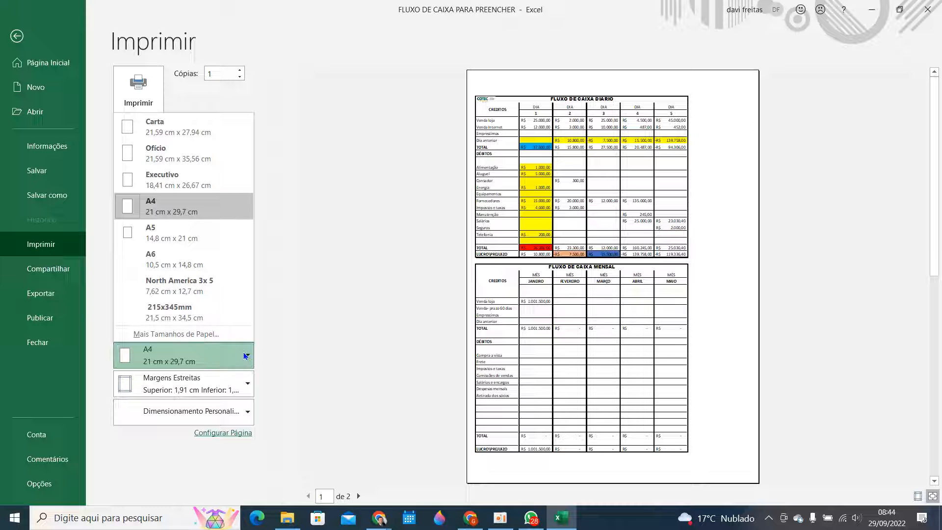
left_click(243, 384)
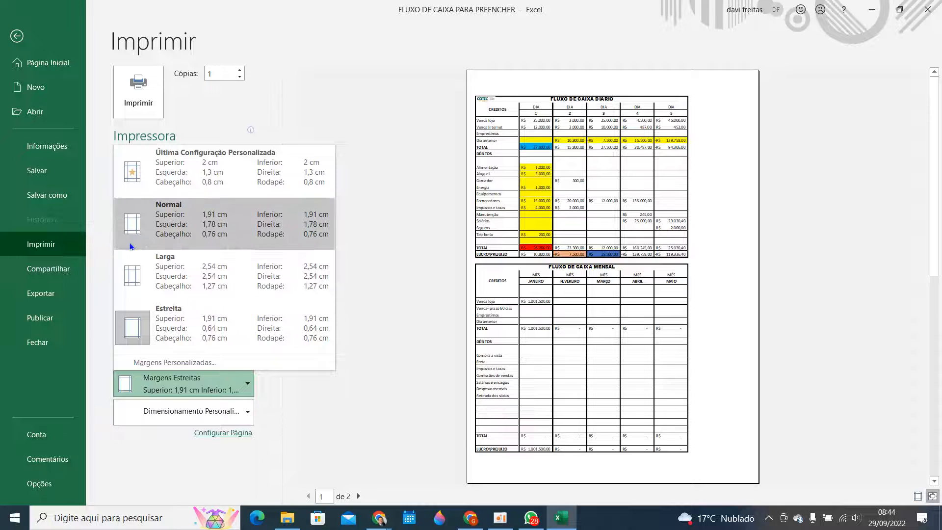
left_click(126, 178)
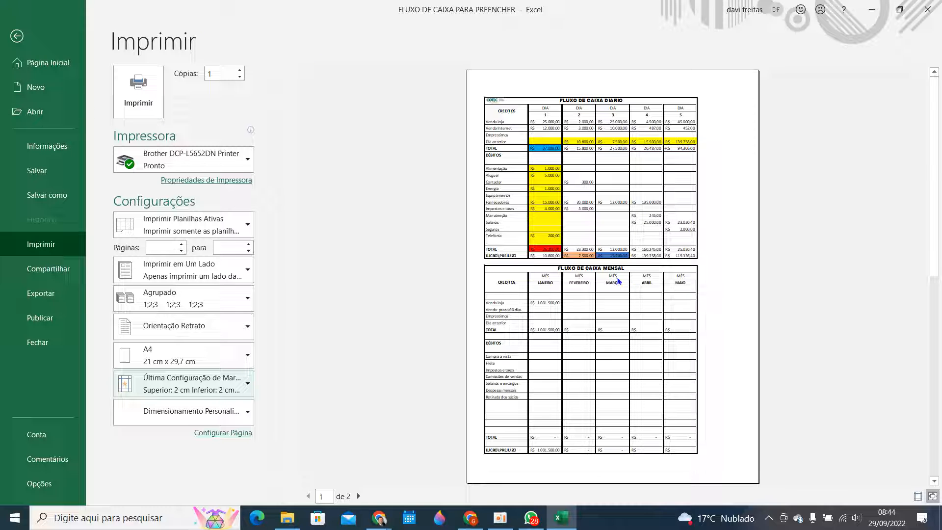
scroll(524, 276, "down", 1)
scroll(523, 278, "up", 1)
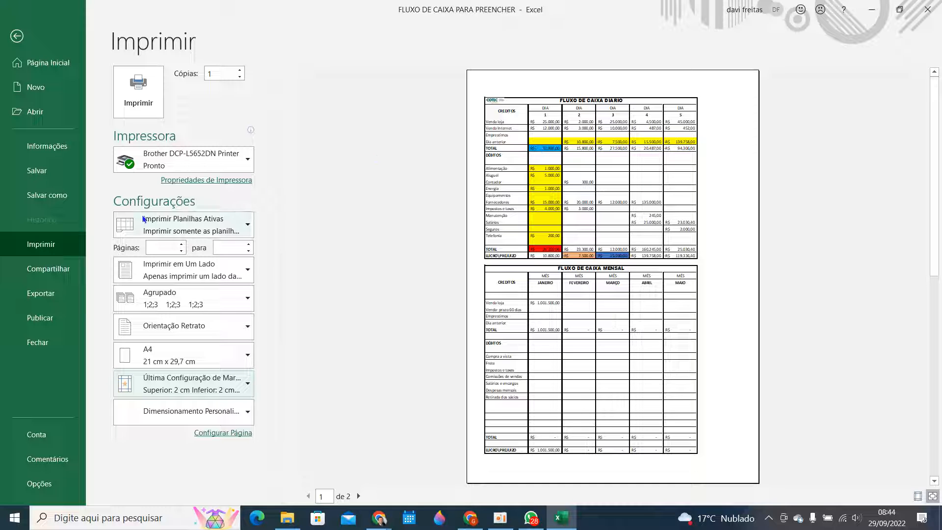
- In Page Break Preview, move the horizontal page break to just below row 24, at the end of the first FLUXO DE CAIXA DIÁRIO table
left_click(16, 36)
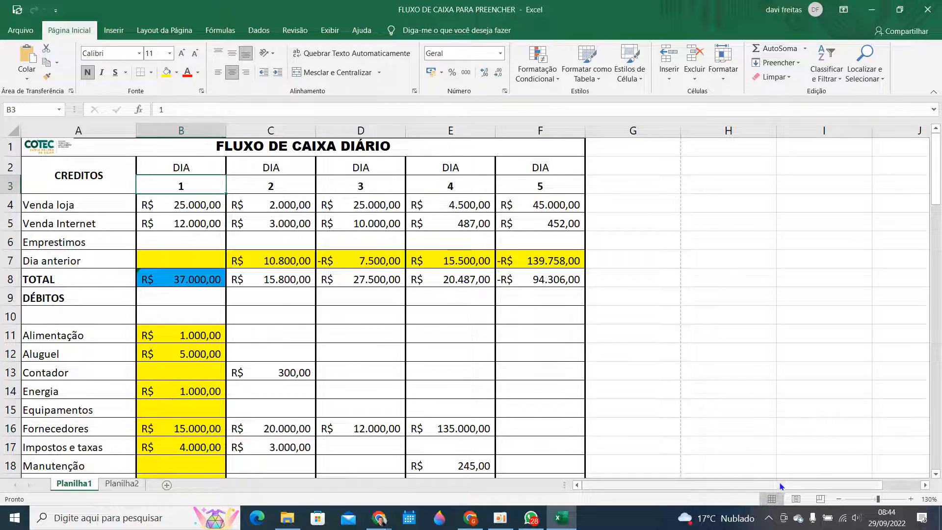
left_click(828, 500)
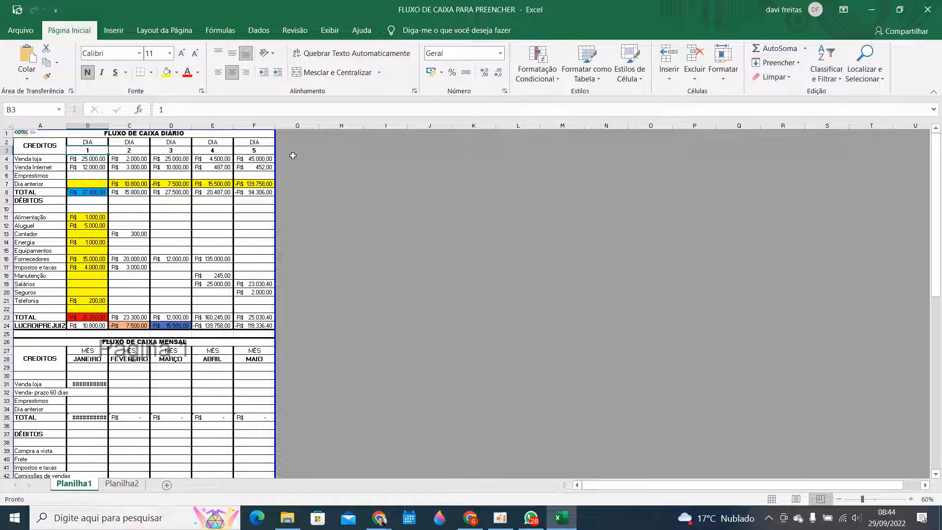
mouse_move(275, 153)
left_mouse_down()
mouse_move(286, 152)
mouse_move(273, 151)
left_mouse_up()
scroll(320, 187, "down", 9)
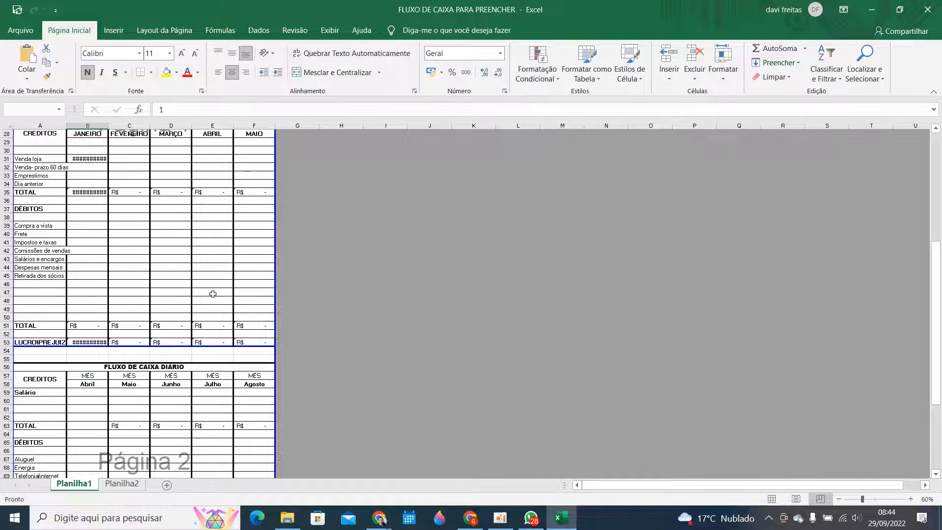
scroll(157, 364, "up", 3)
scroll(156, 364, "up", 6)
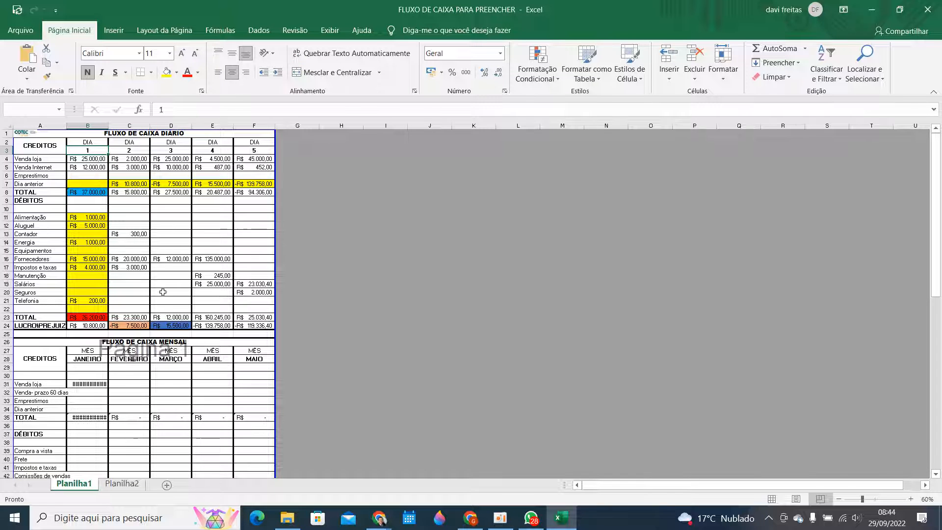
scroll(168, 408, "down", 5)
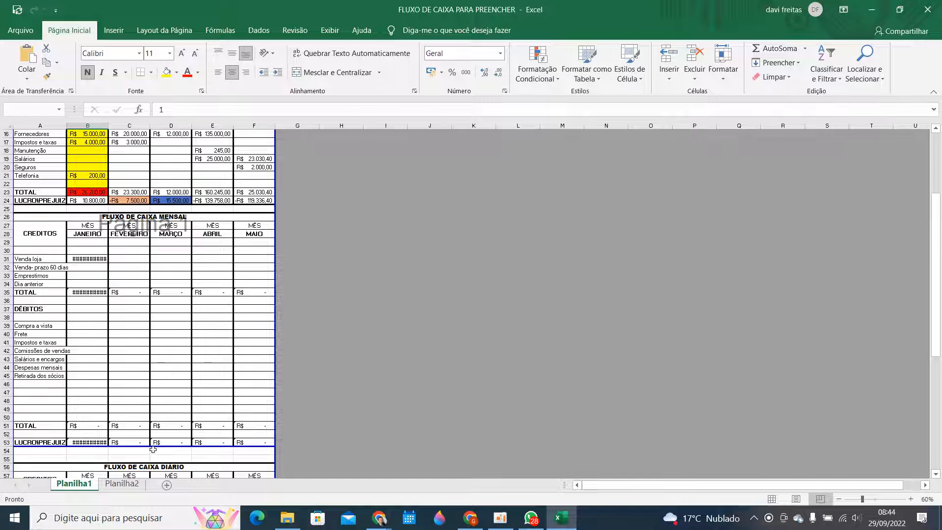
left_click_drag(155, 321, 151, 207)
- Move the next horizontal page break to just below row 53, between the FLUXO DE CAIXA MENSAL table and the last table
scroll(305, 265, "down", 9)
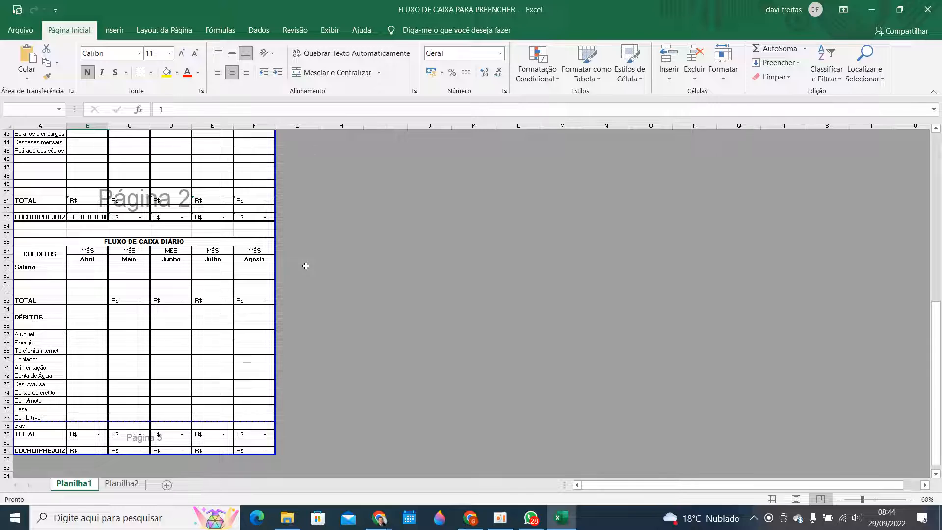
left_click_drag(113, 421, 113, 420)
left_click_drag(113, 238, 114, 222)
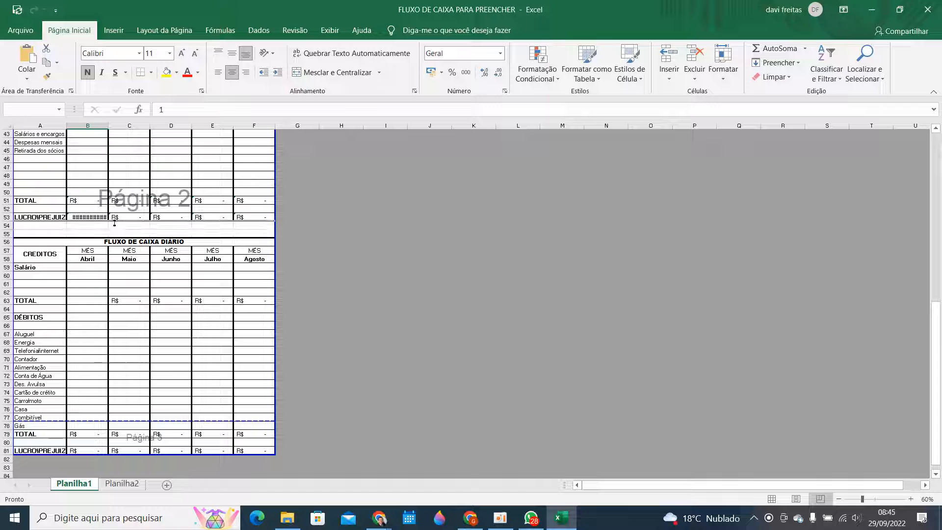
scroll(440, 317, "up", 14)
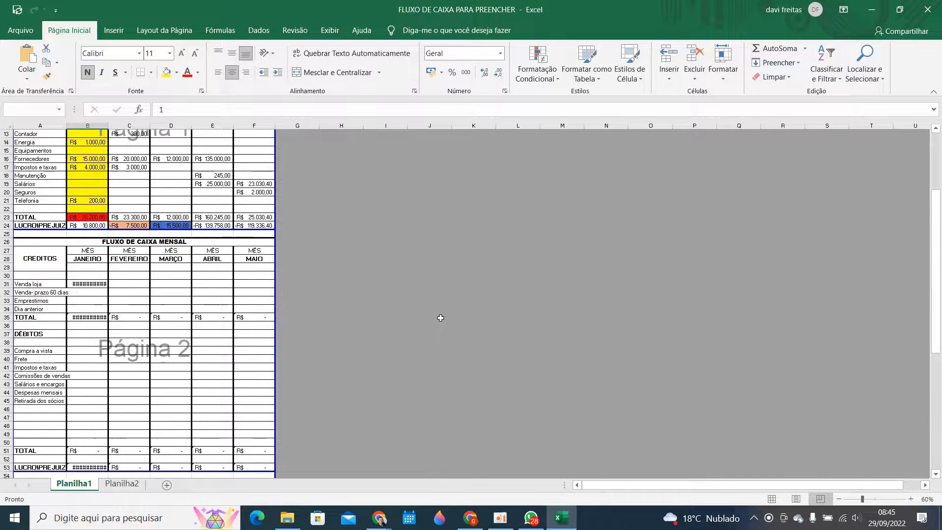
scroll(112, 251, "down", 4)
scroll(112, 251, "down", 2)
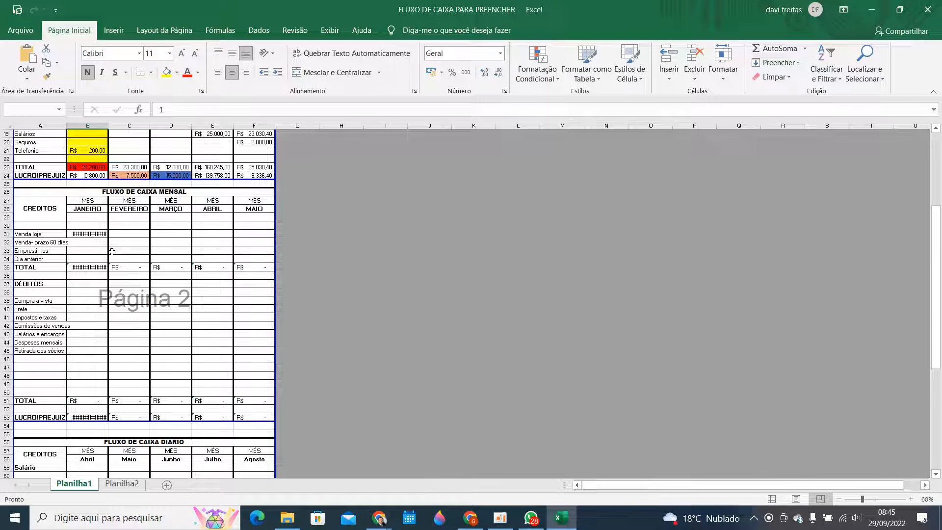
scroll(113, 252, "down", 9)
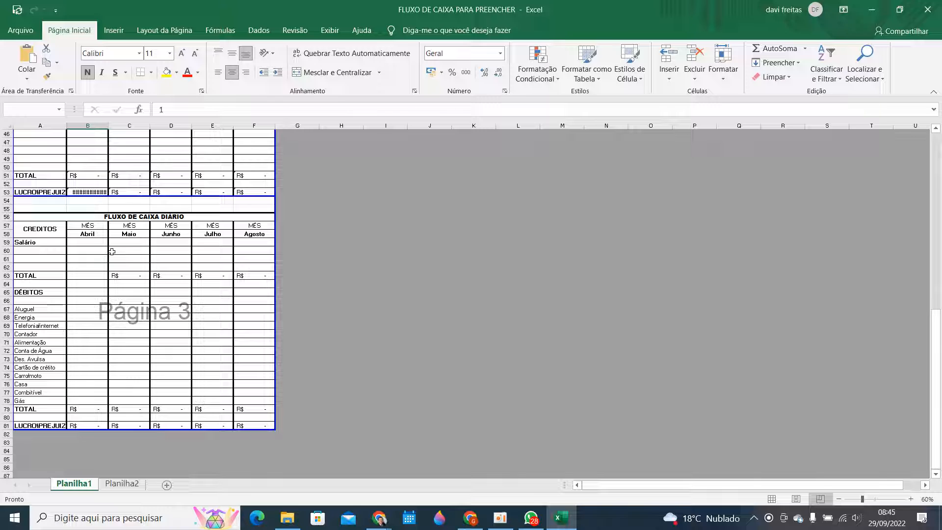
- Return to Normal view, examine each table's page in the print preview, and go back to the sheet
left_click(772, 499)
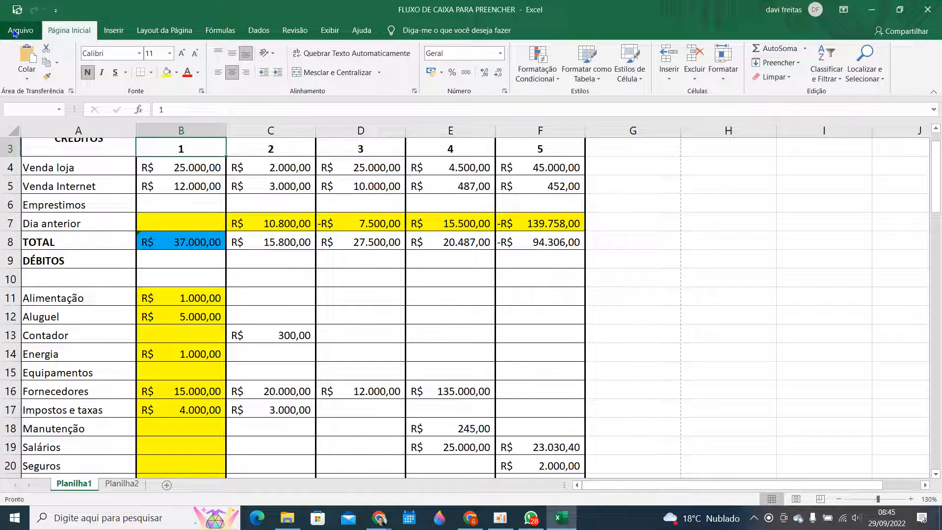
left_click(15, 33)
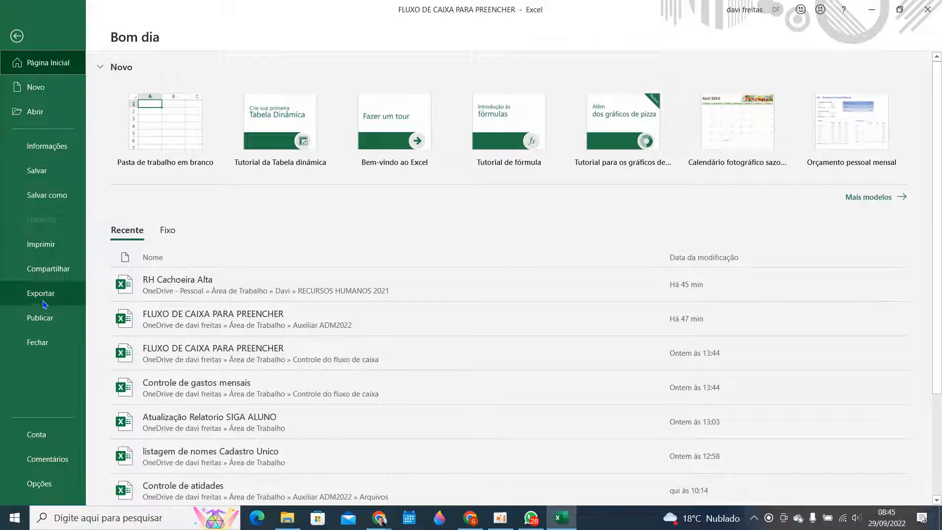
left_click(41, 244)
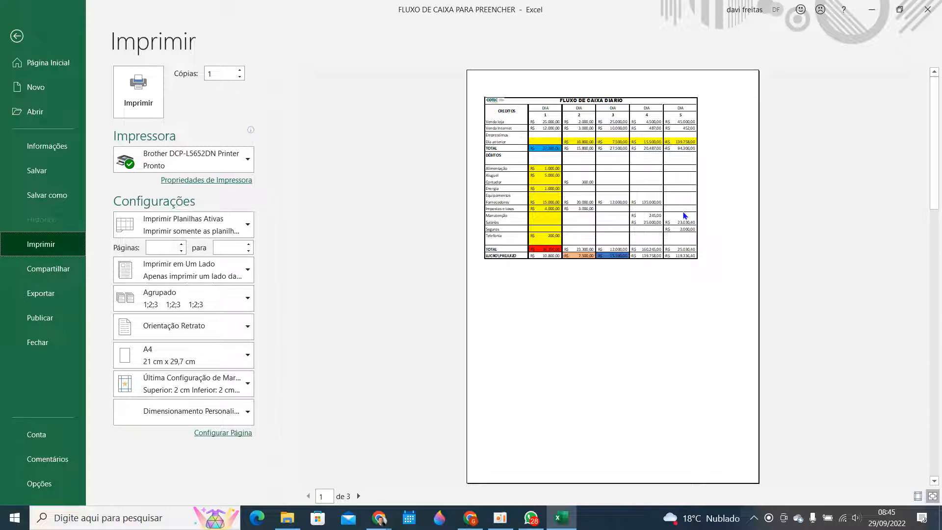
scroll(686, 216, "down", 2)
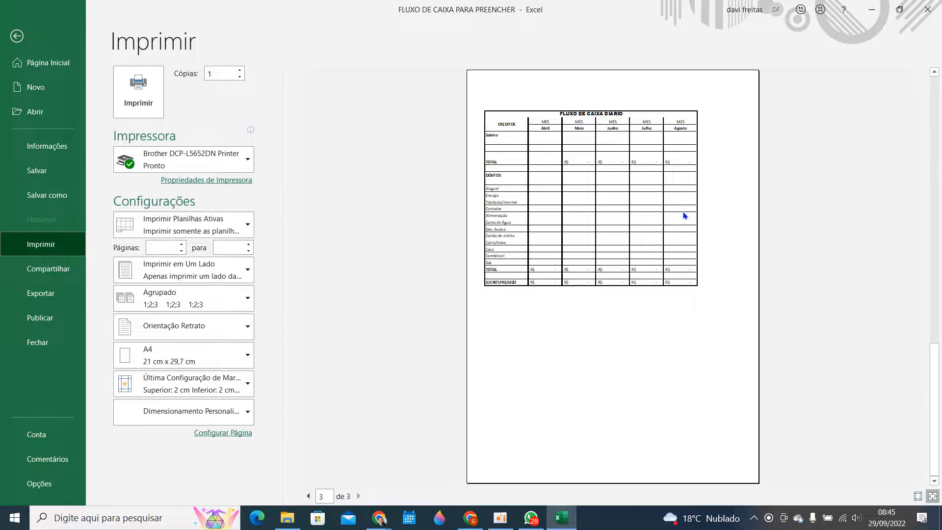
scroll(686, 216, "up", 2)
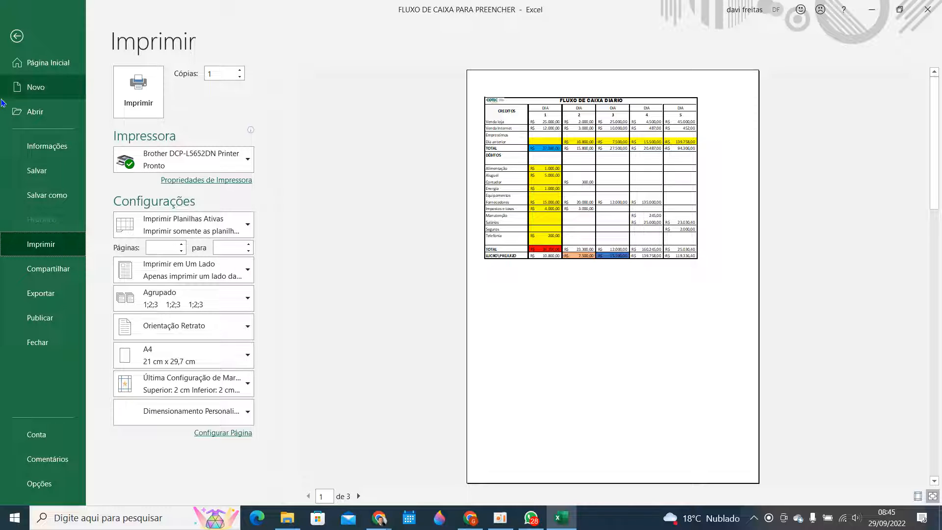
left_click(16, 39)
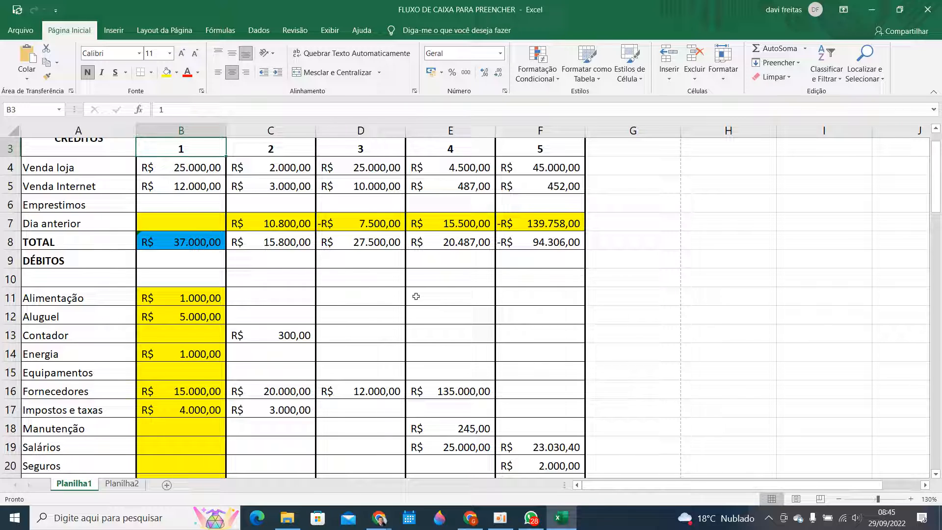
- Set the whole FLUXO DE CAIXA DIÁRIO table, including its title, to the Arial font at size 12
scroll(362, 308, "down", 4)
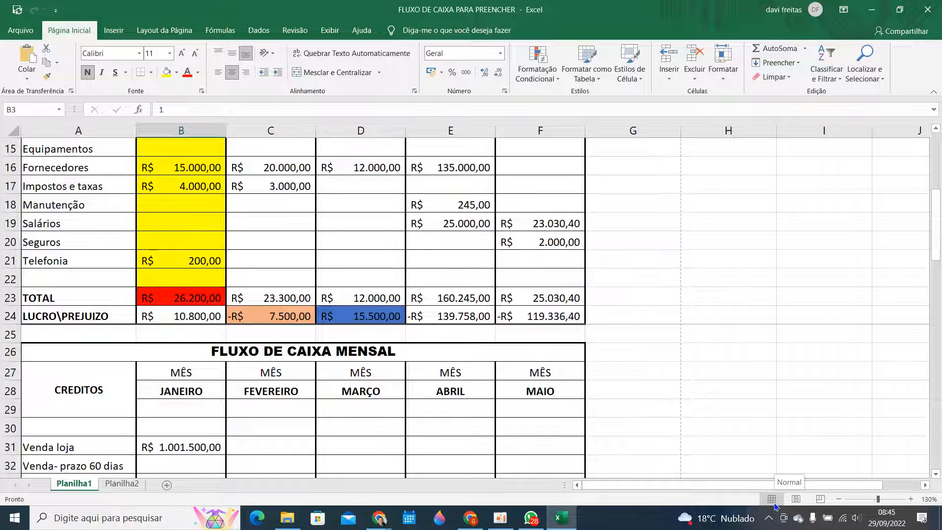
scroll(215, 224, "up", 5)
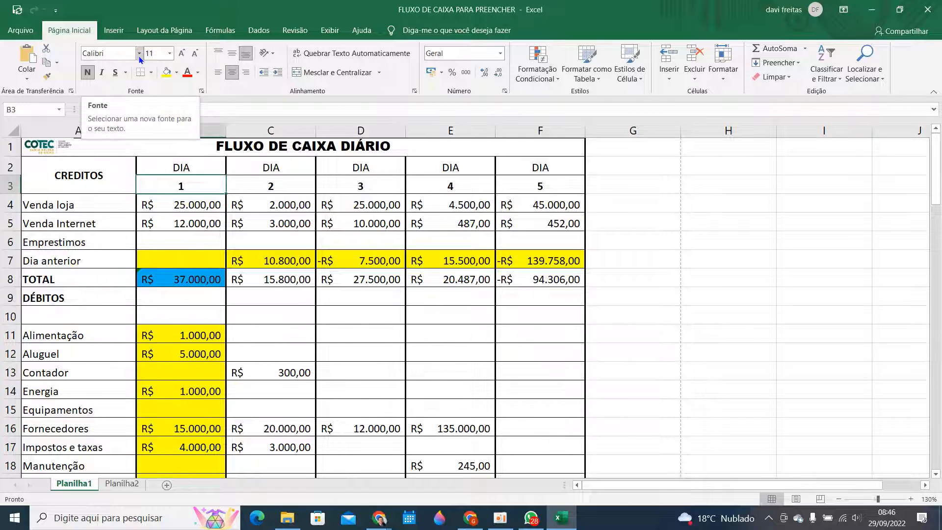
left_click(247, 150)
left_click_drag(247, 151, 318, 275)
scroll(318, 275, "up", 5)
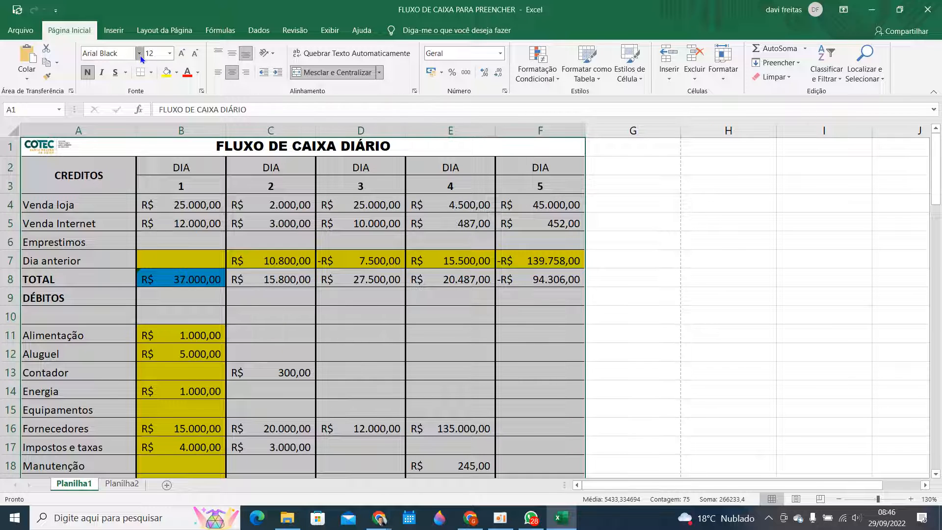
left_click(140, 54)
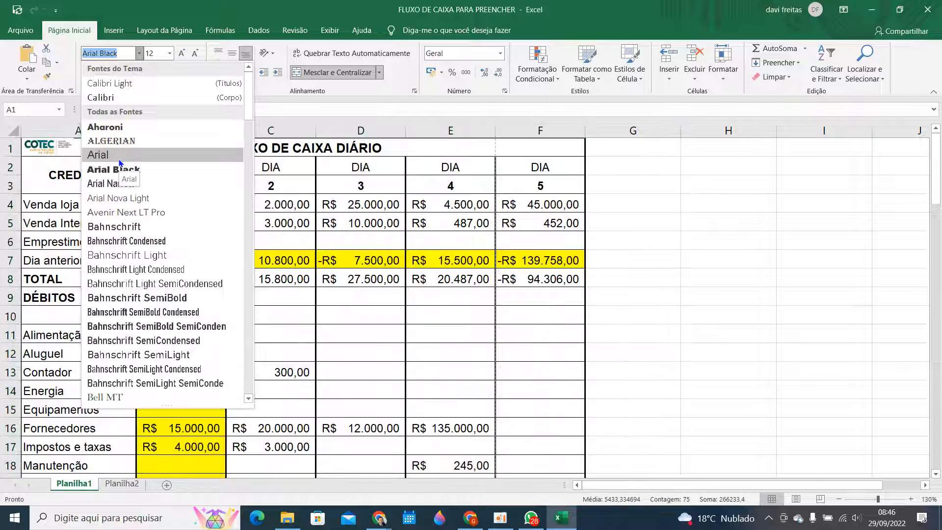
left_click(119, 164)
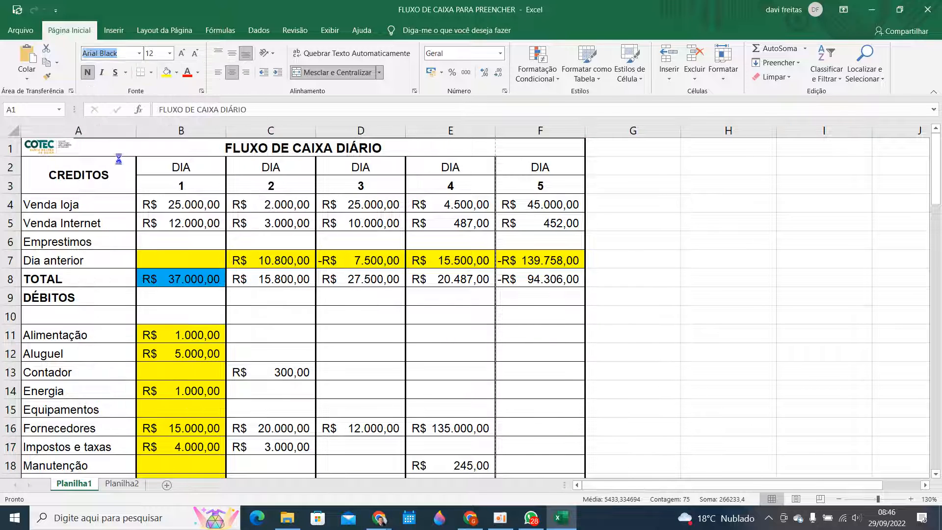
left_click(170, 54)
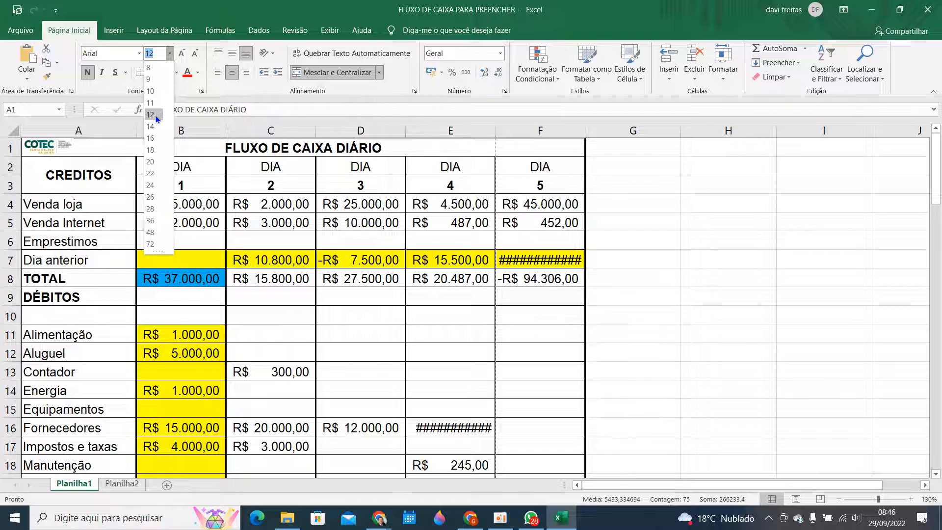
left_click(156, 117)
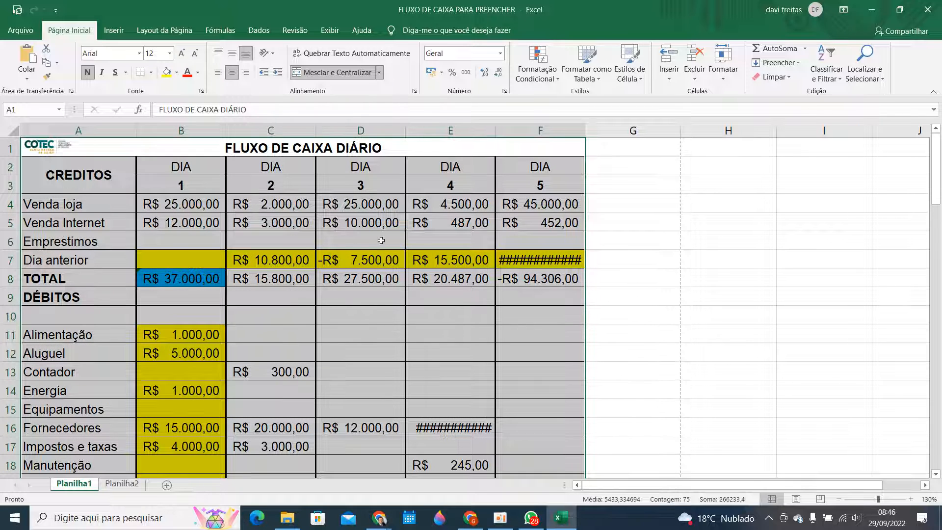
left_click(354, 236)
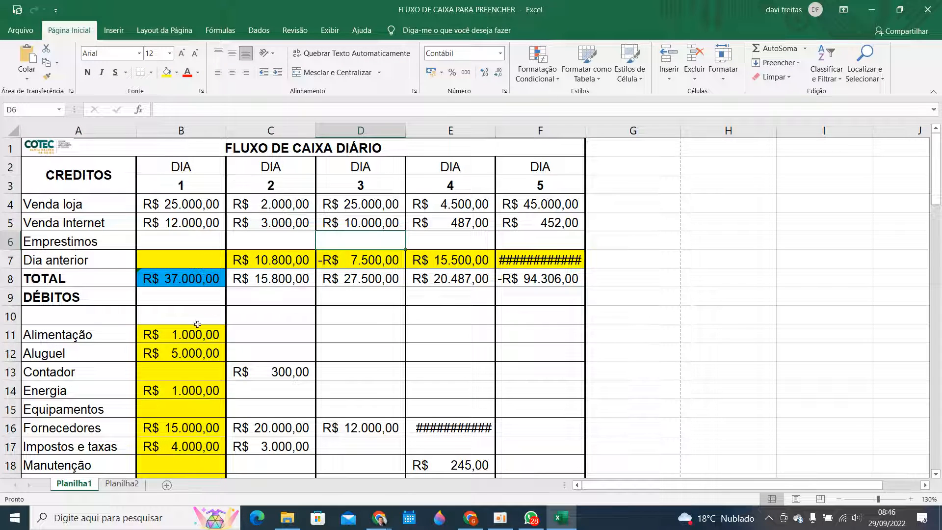
- Widen columns F and E slightly so their currency values fit in the new font, and check the rest of the table
scroll(337, 315, "down", 1)
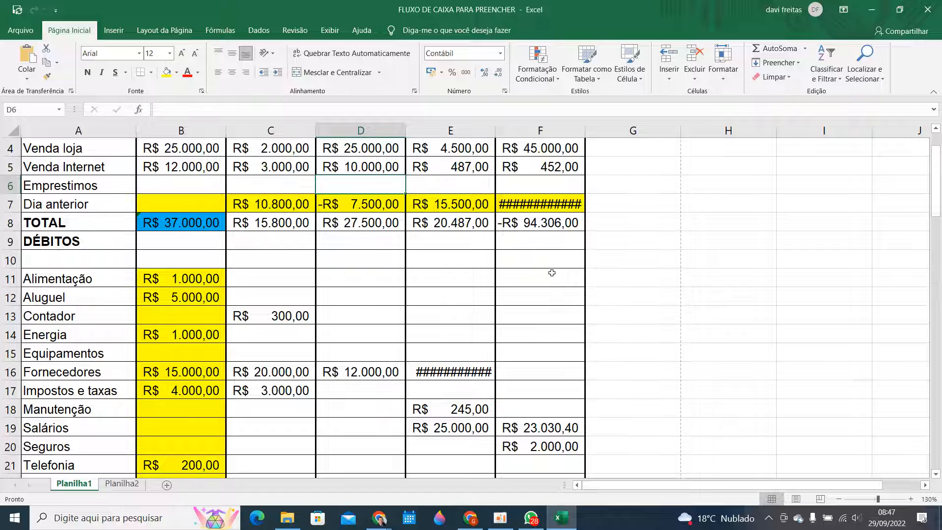
scroll(552, 274, "up", 1)
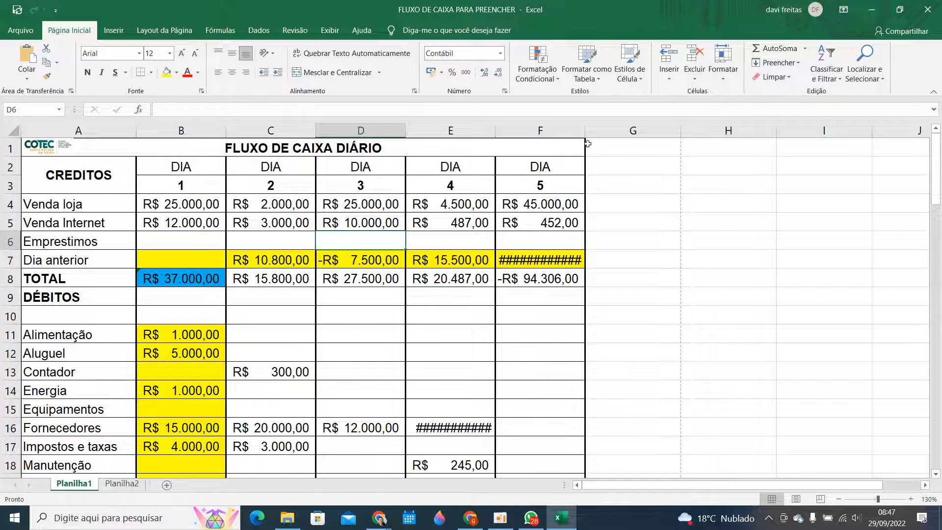
left_click_drag(585, 129, 597, 127)
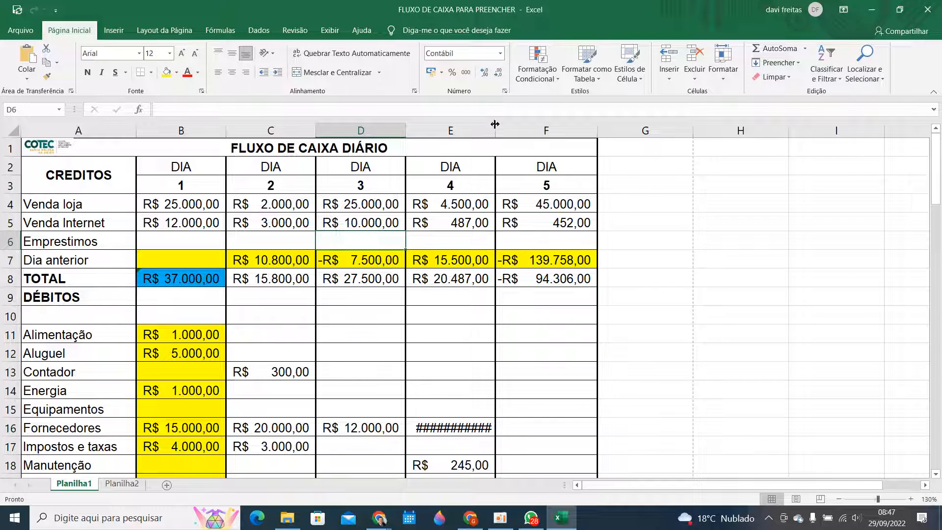
left_click_drag(495, 124, 503, 125)
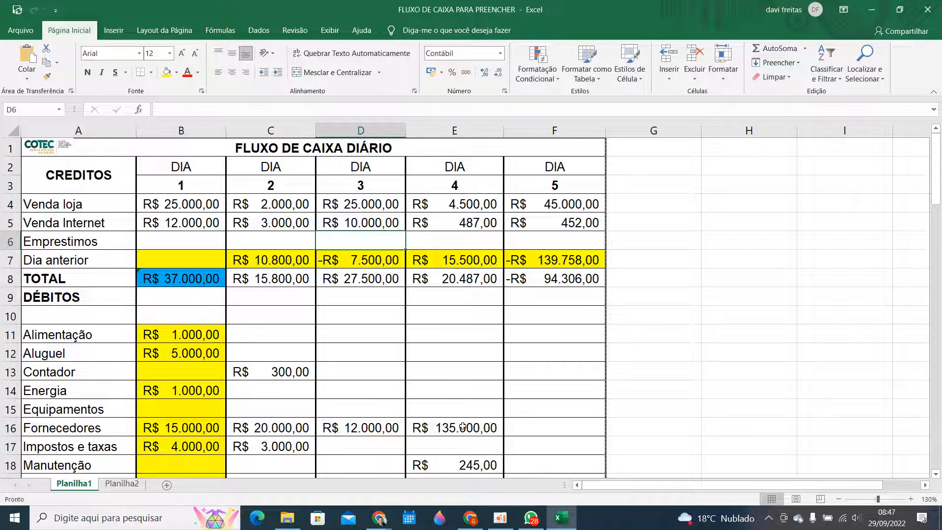
scroll(256, 291, "down", 4)
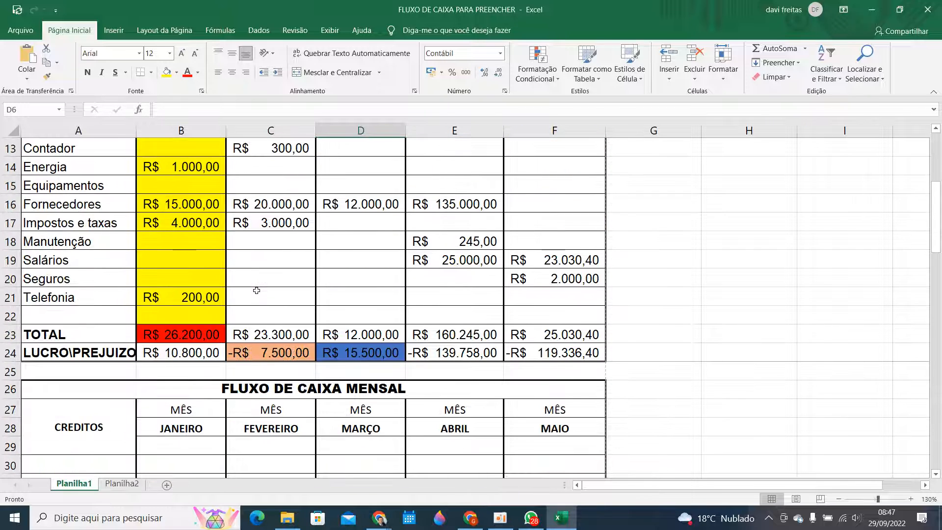
scroll(256, 291, "down", 3)
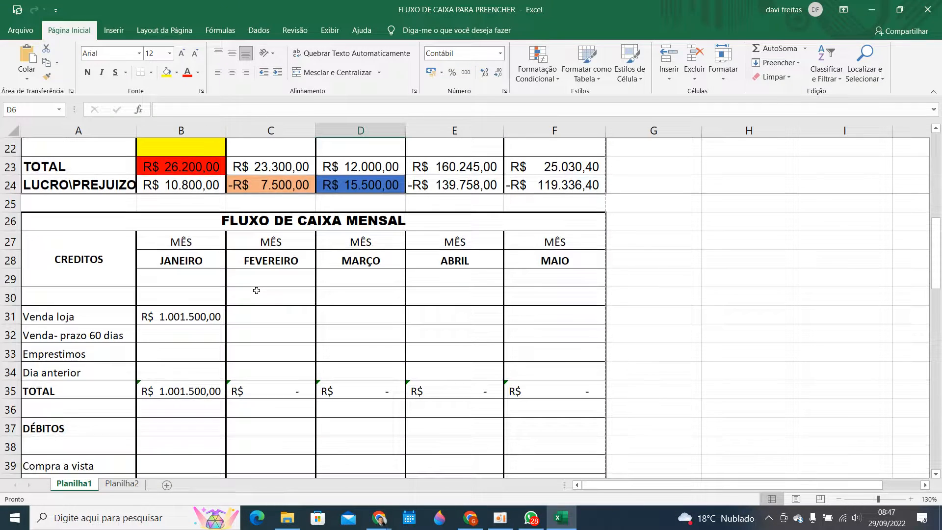
scroll(256, 291, "up", 7)
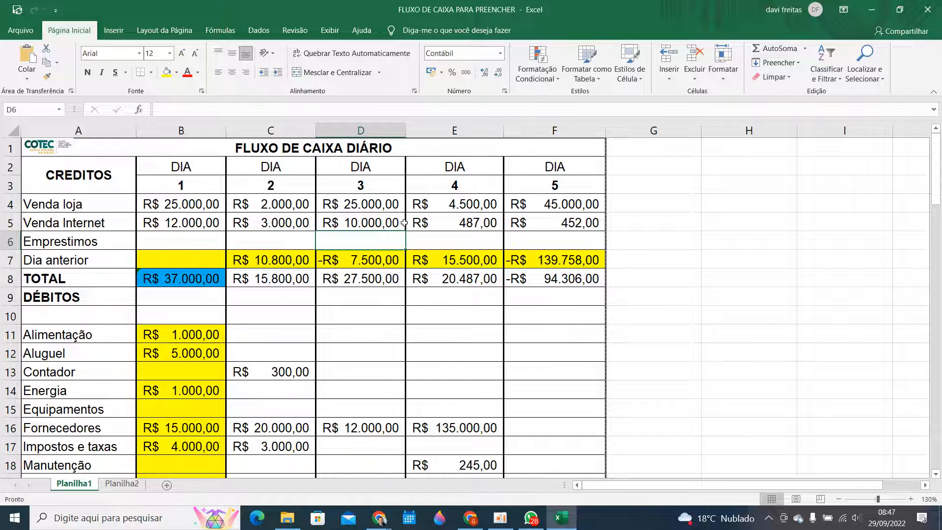
left_click(500, 54)
left_click(500, 54)
left_click_drag(183, 187, 469, 187)
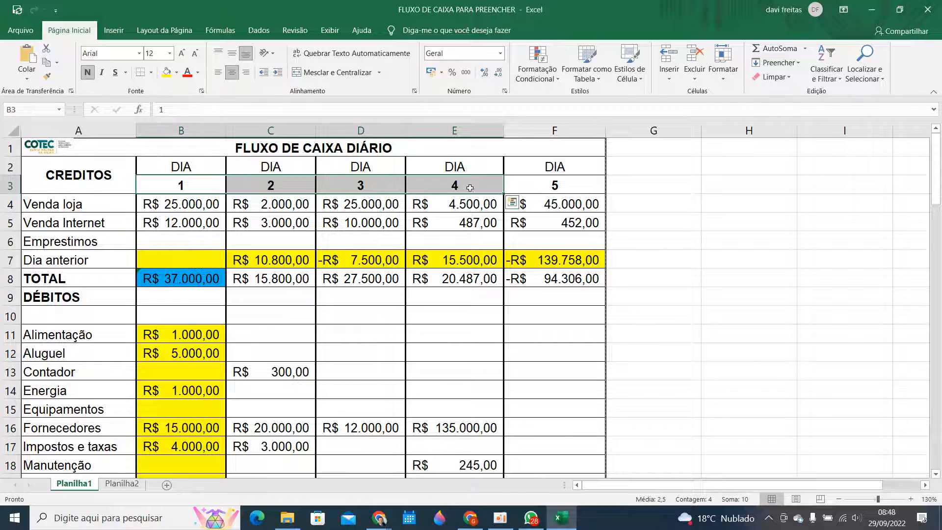
left_click(470, 188)
- Colour the text of the DIA labels in B2:F2 and the CREDITOS heading of the first table dark green
left_click(204, 171)
left_click_drag(204, 170, 555, 168)
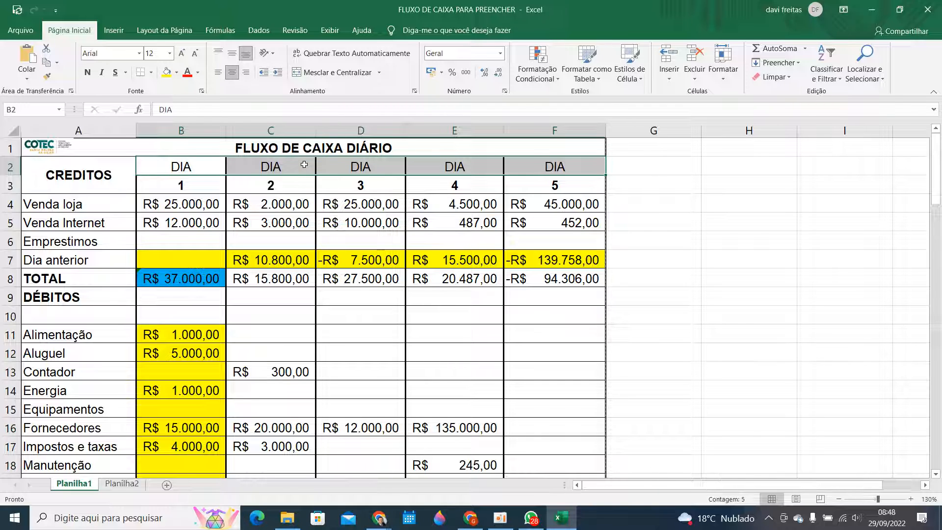
left_click(197, 72)
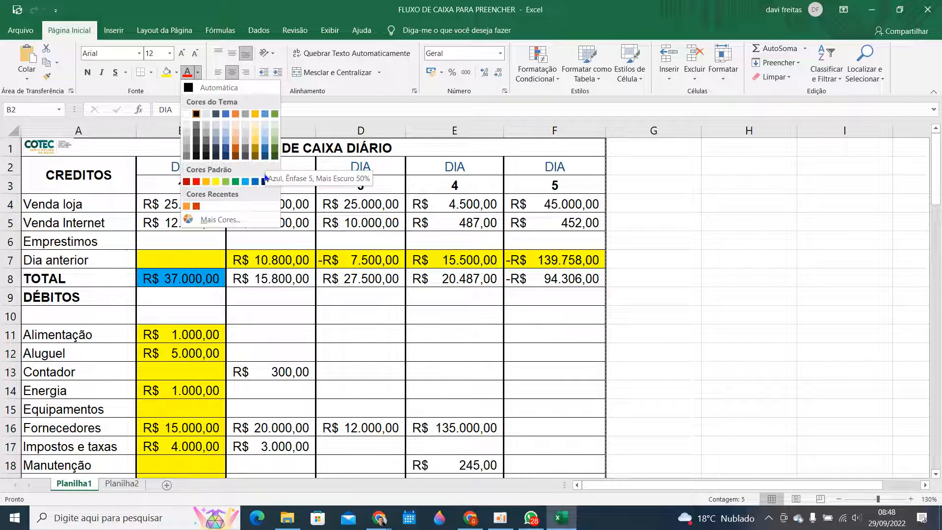
left_click(275, 151)
left_click(454, 279)
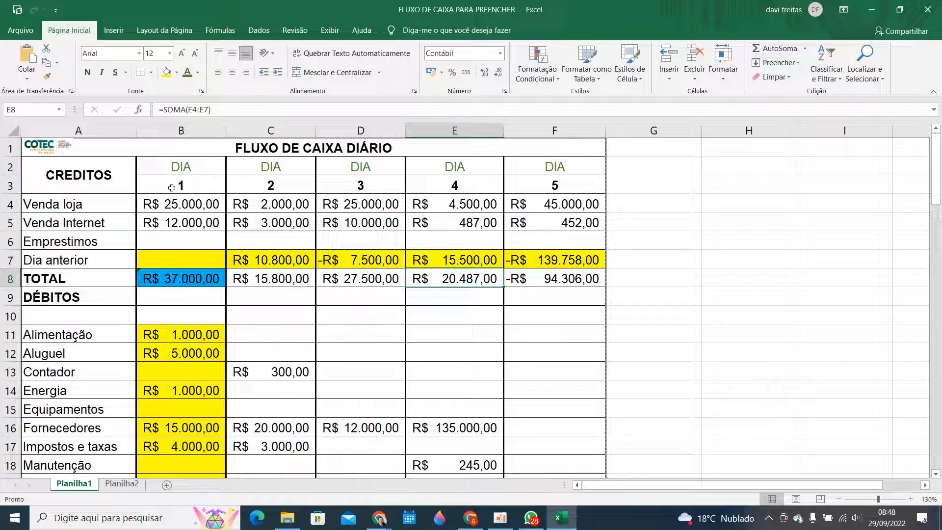
left_click(97, 183)
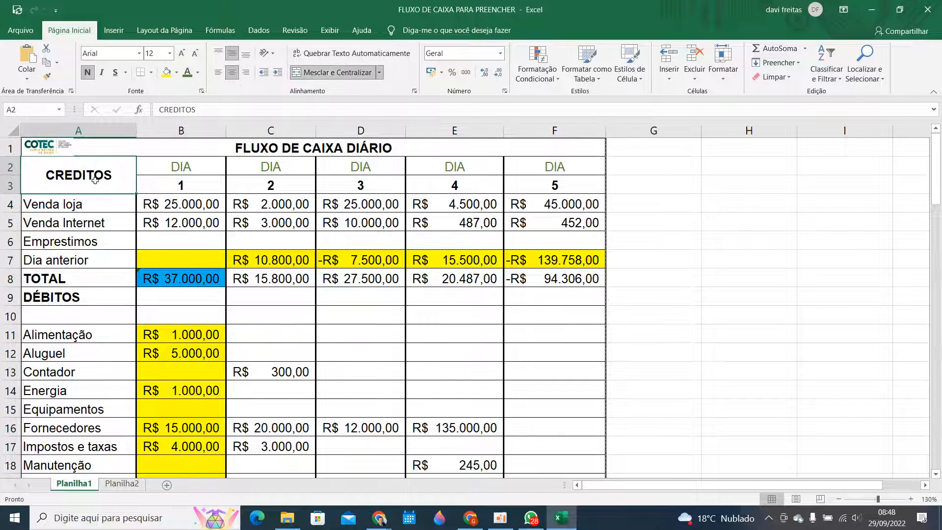
left_click(188, 75)
- Set the font colour of the day numbers 1 to 5 in B3:F3 to the standard dark blue
left_click_drag(206, 187, 540, 184)
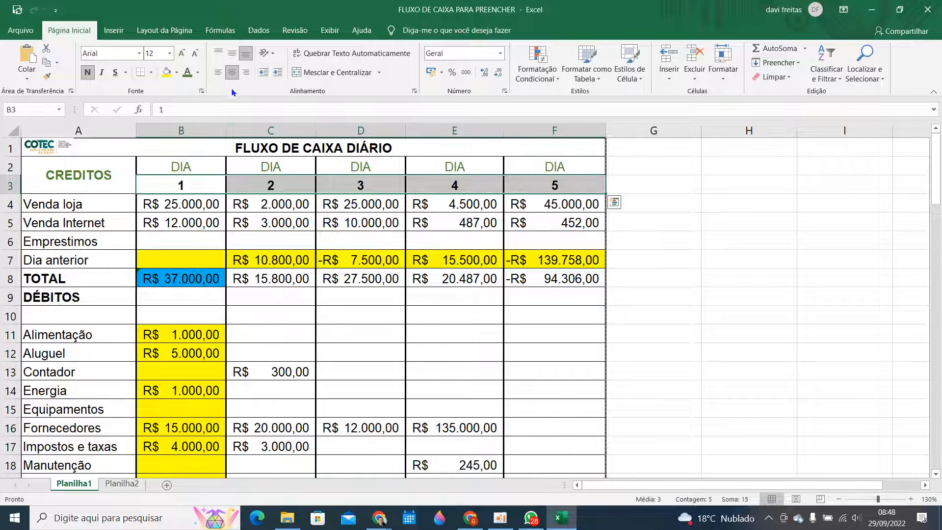
left_click(198, 72)
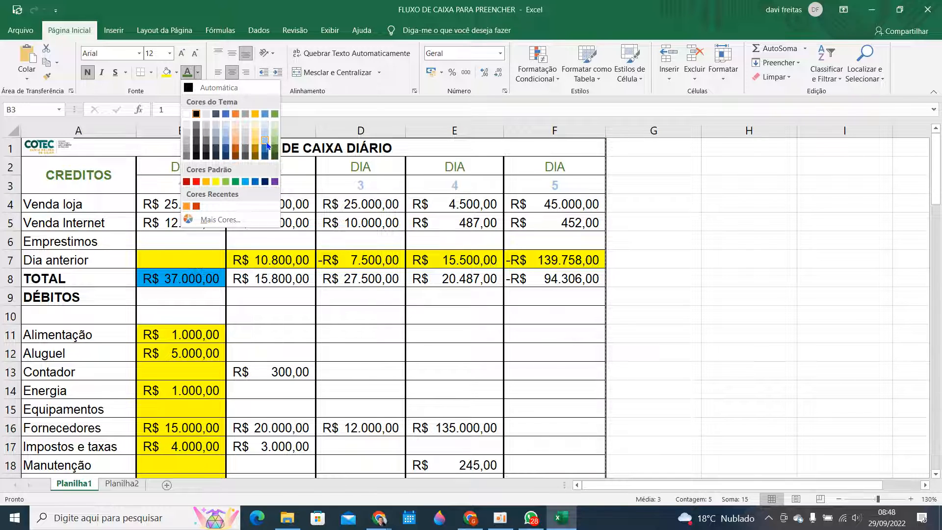
left_click(265, 182)
left_click(373, 258)
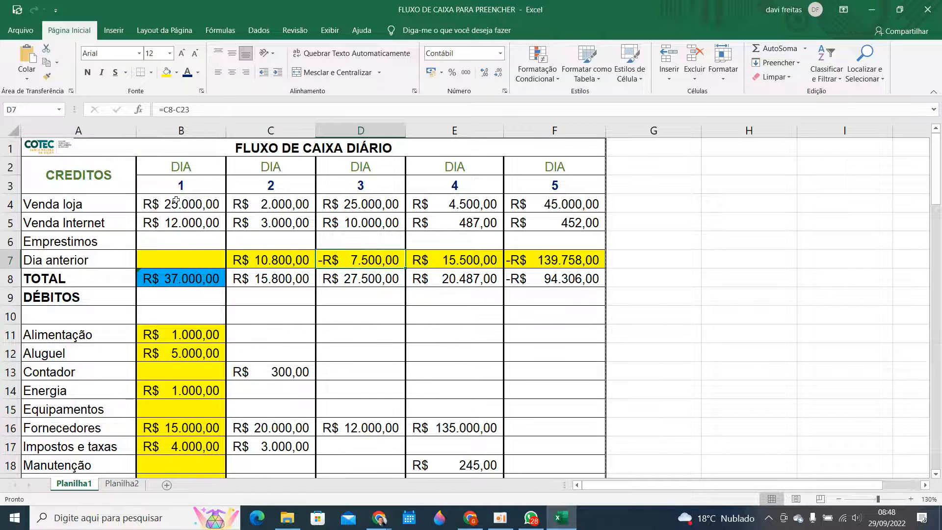
- Give the FLUXO DE CAIXA DIÁRIO title in row 1 dark blue text and a yellow fill
scroll(176, 201, "down", 1)
scroll(294, 216, "up", 1)
left_click(396, 148)
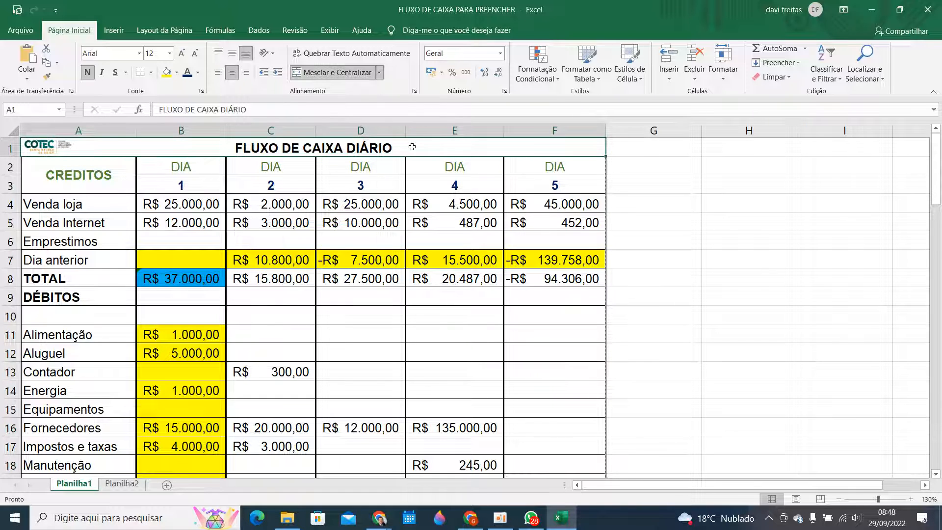
left_click(187, 73)
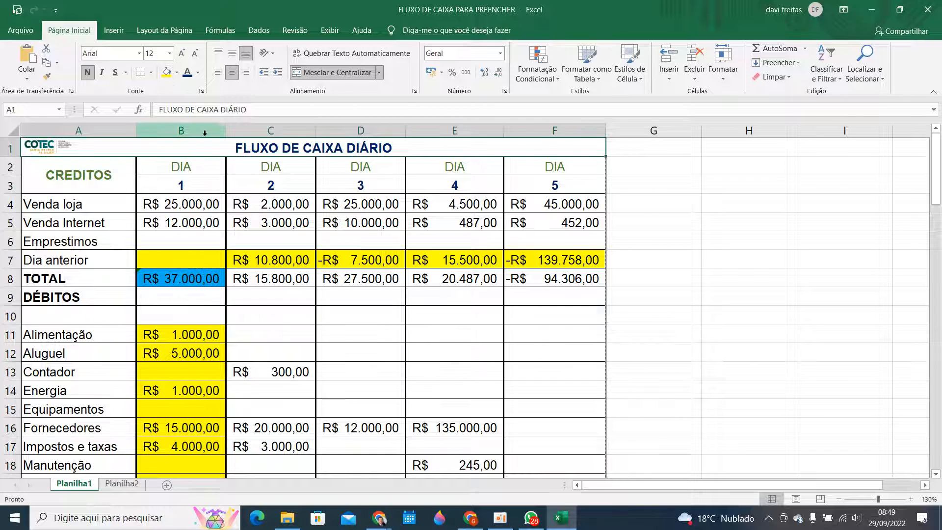
left_click(167, 74)
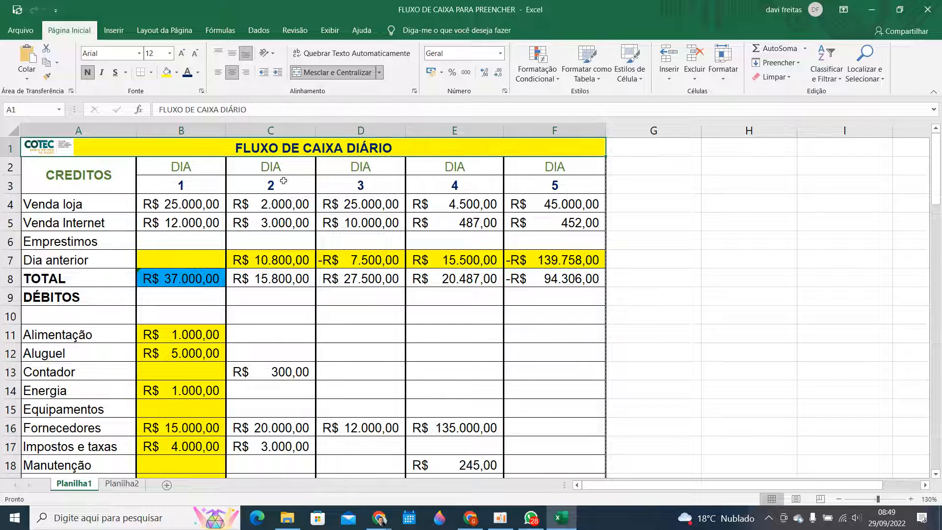
left_click(396, 187)
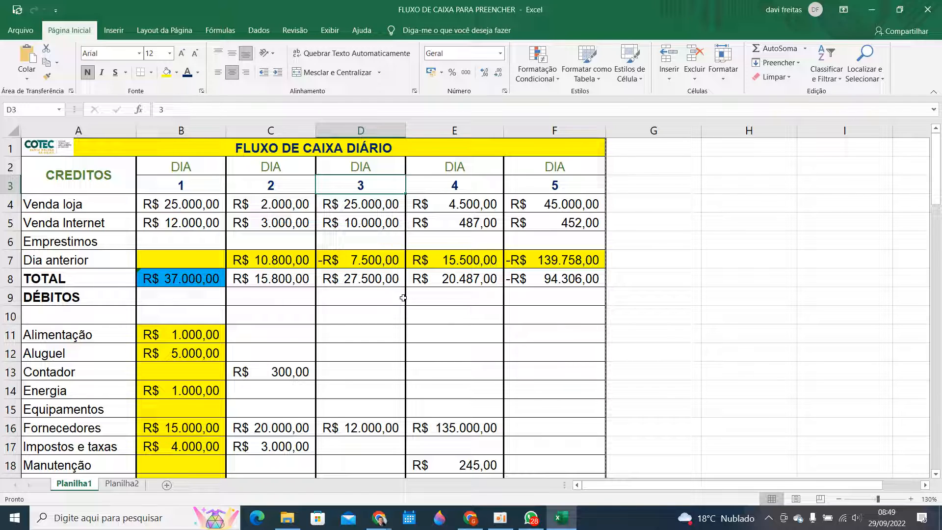
- Find all cells containing "caixa", go to the FLUXO DE CAIXA MENSAL match in A26, and close the search
key("ctrl+l")
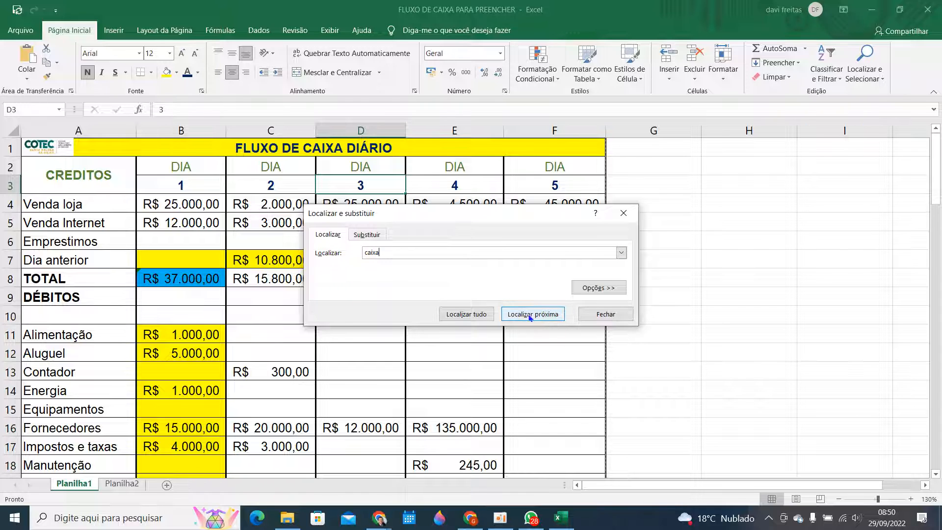
left_click(474, 313)
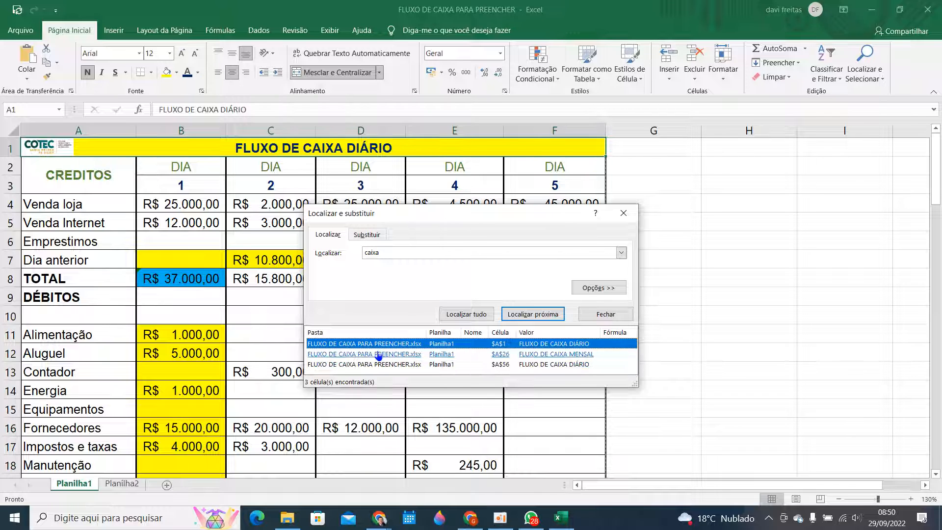
left_click(379, 355)
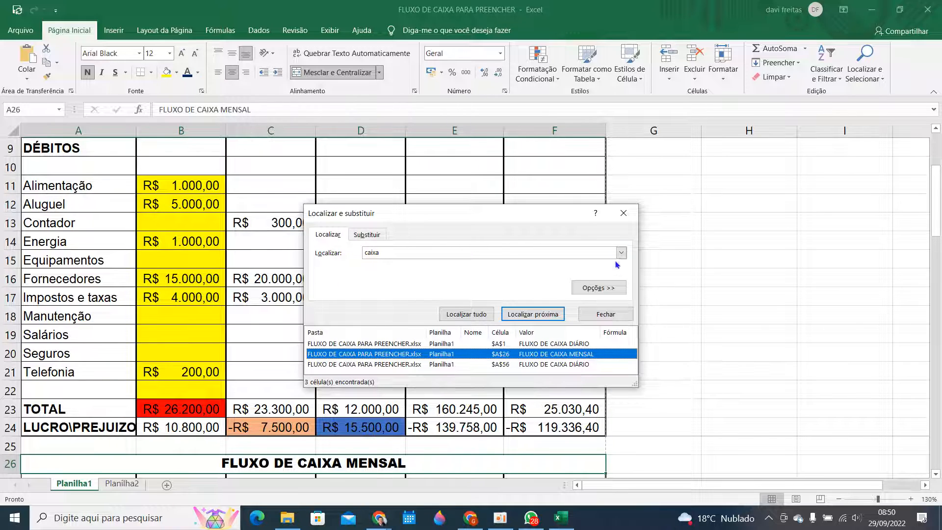
left_click(623, 216)
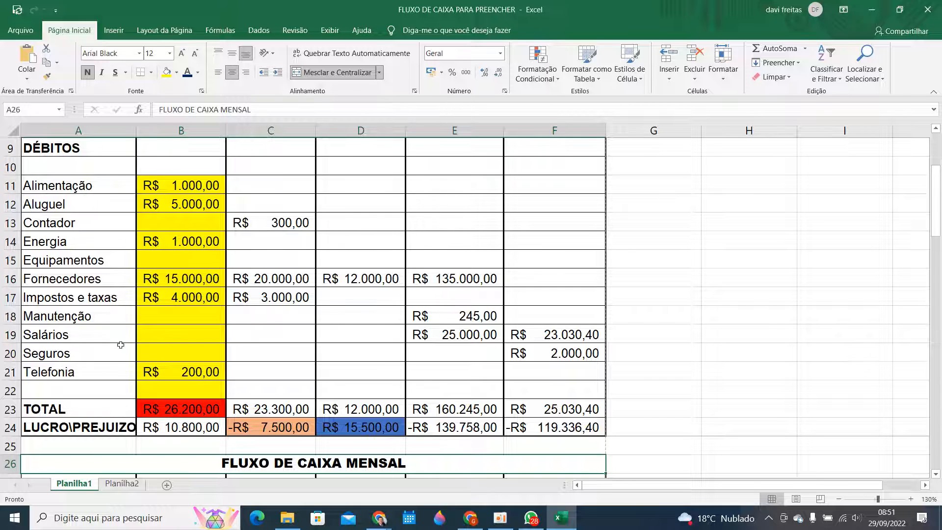
scroll(98, 356, "up", 3)
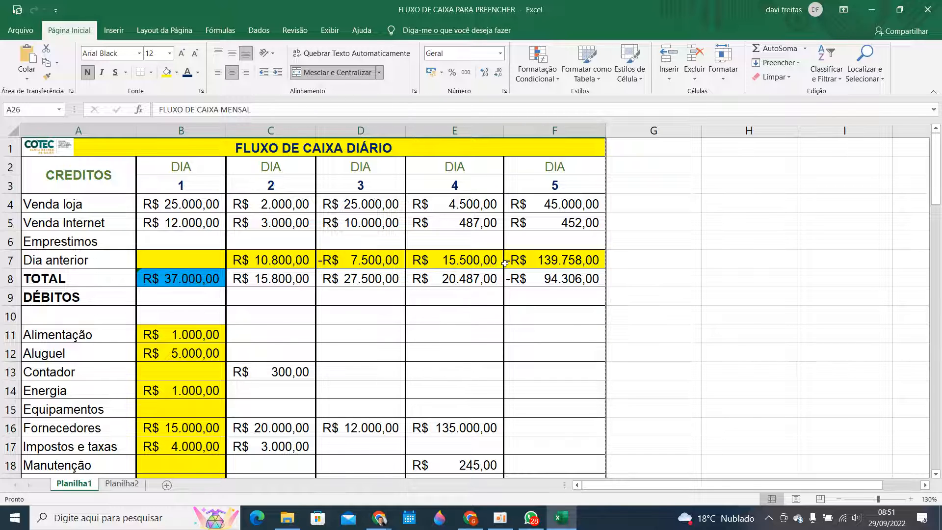
scroll(505, 263, "down", 2)
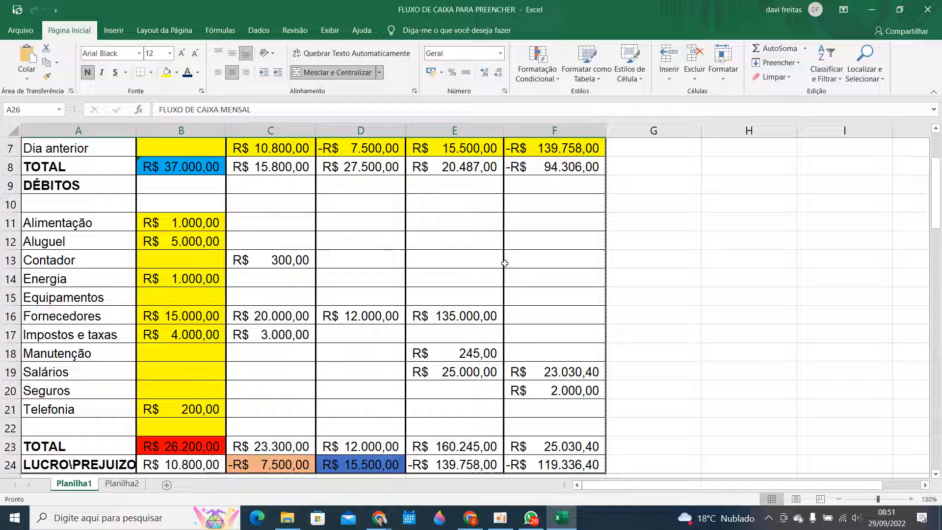
scroll(505, 264, "down", 1)
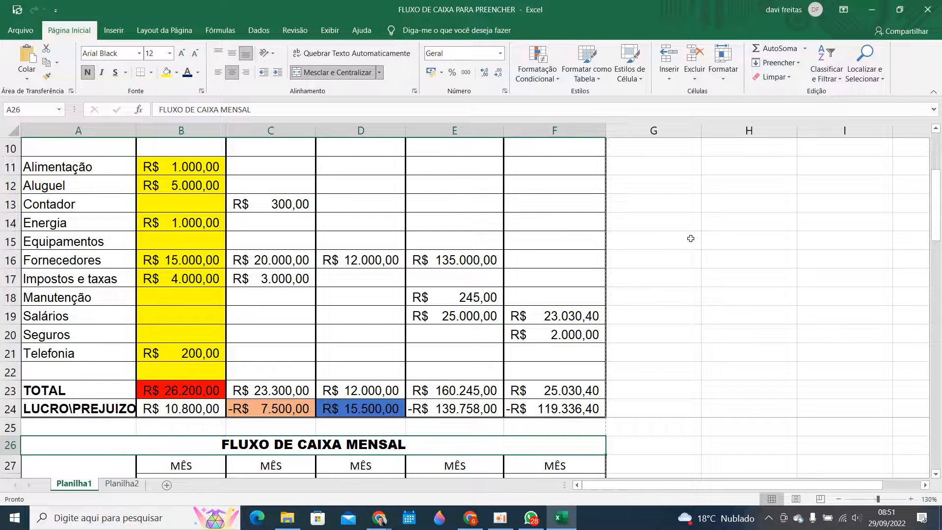
scroll(691, 238, "up", 3)
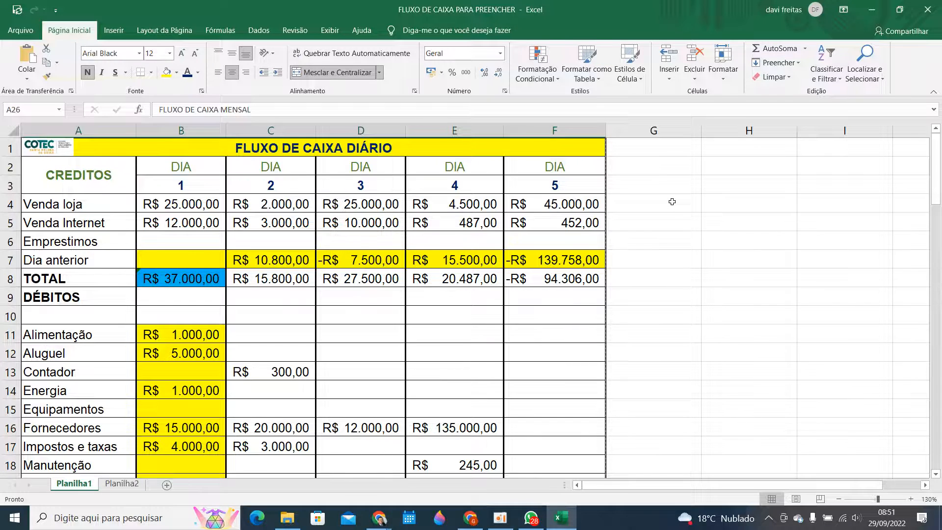
- Add up the daily debit totals C23:F23 in G23 with AutoSum
scroll(672, 202, "down", 3)
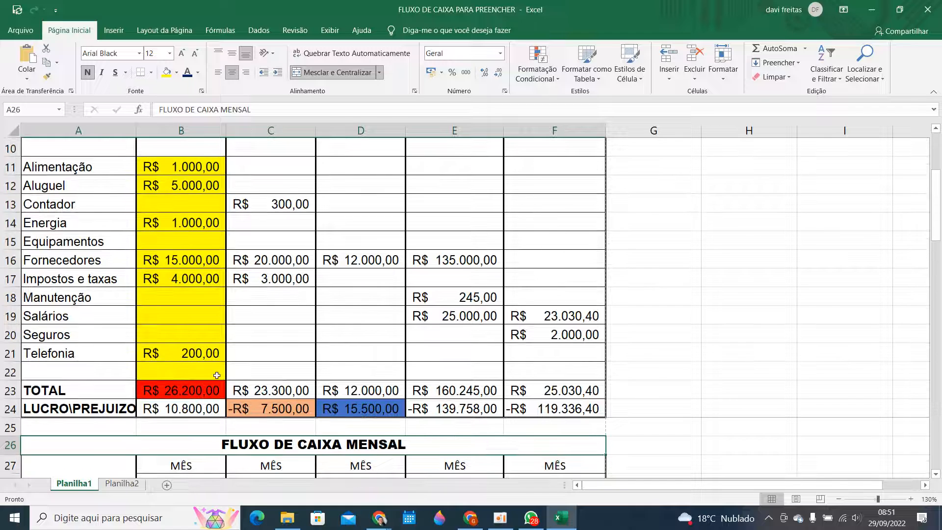
left_click(173, 390)
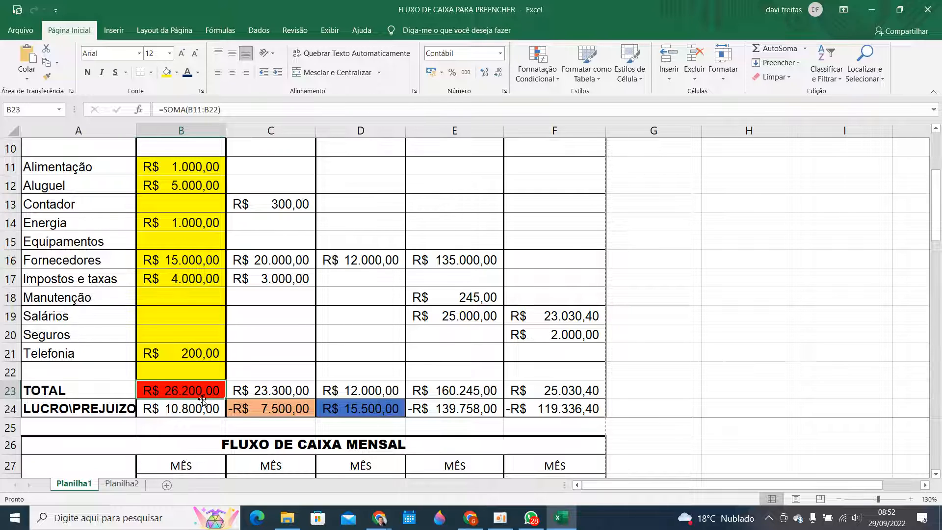
scroll(203, 400, "up", 3)
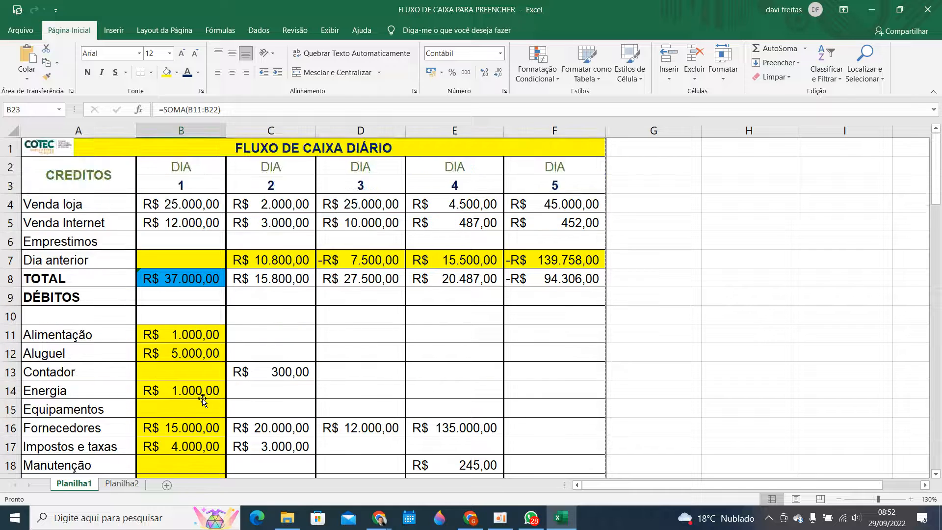
scroll(202, 400, "down", 3)
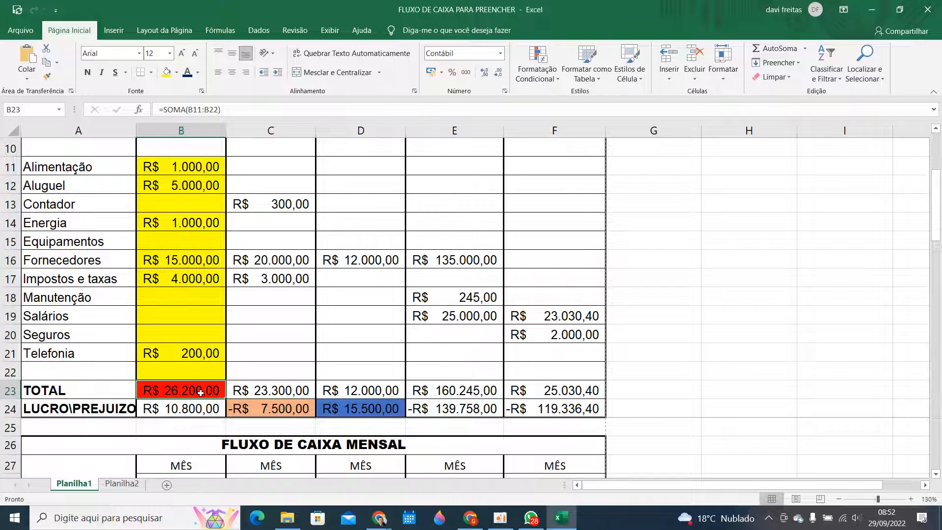
left_click_drag(647, 393, 244, 391)
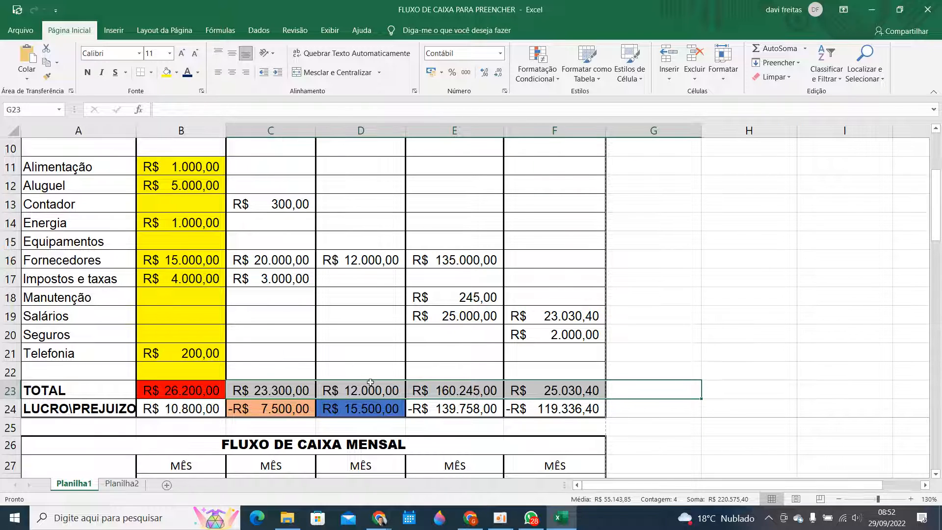
left_click(778, 48)
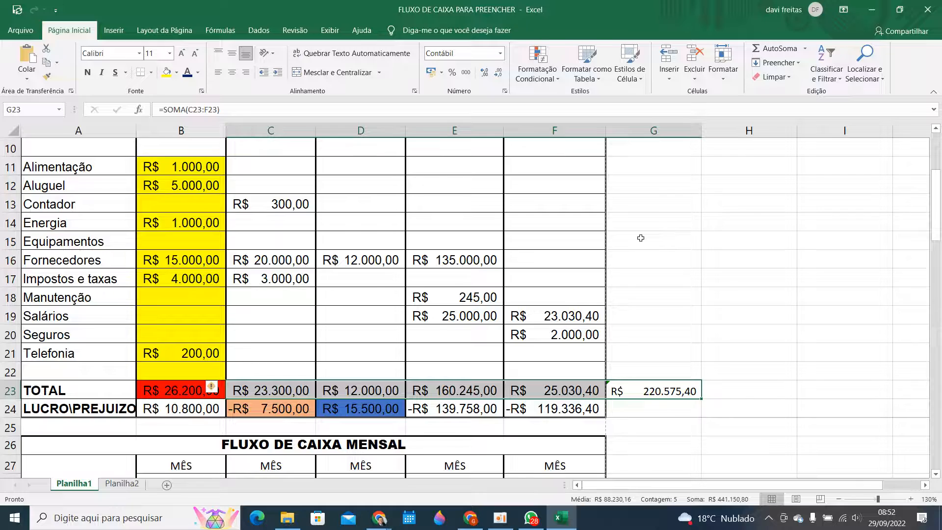
- Sum the Venda loja values B4:F4 in G4 with AutoSum, and fill B4:G4 down over the Venda Internet row
scroll(641, 238, "up", 3)
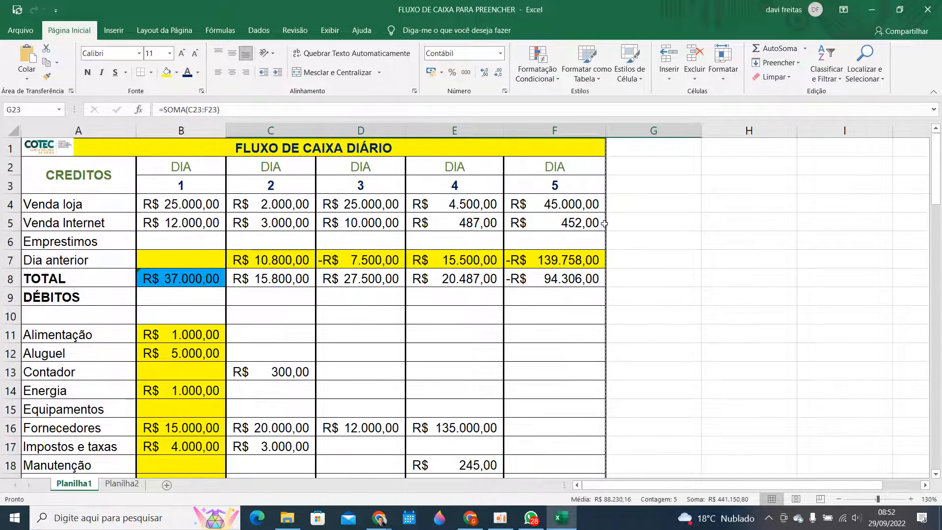
left_click(198, 204)
left_click_drag(641, 203, 215, 205)
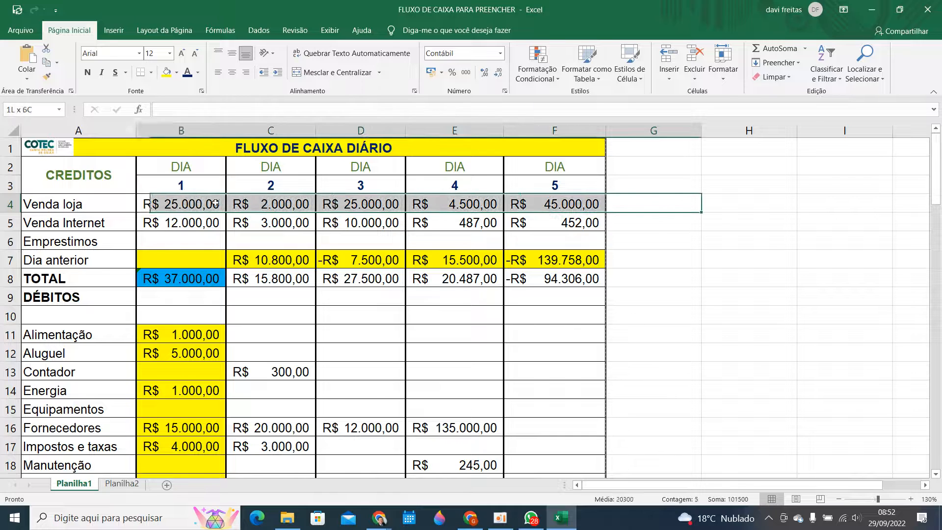
left_click(775, 48)
left_click_drag(702, 213, 664, 208)
- Add up the two sales totals G4:G5 in G6 with AutoSum
left_click(667, 277)
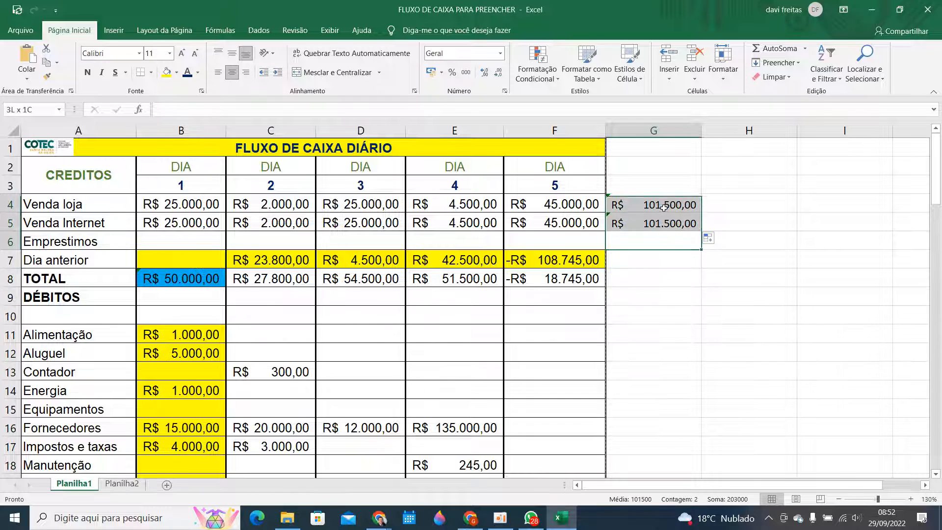
left_click(775, 48)
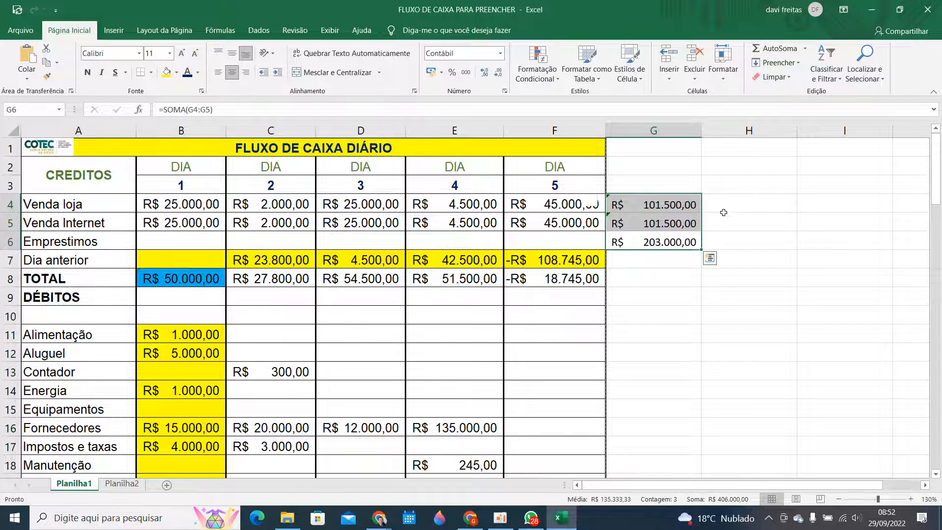
left_click(649, 262)
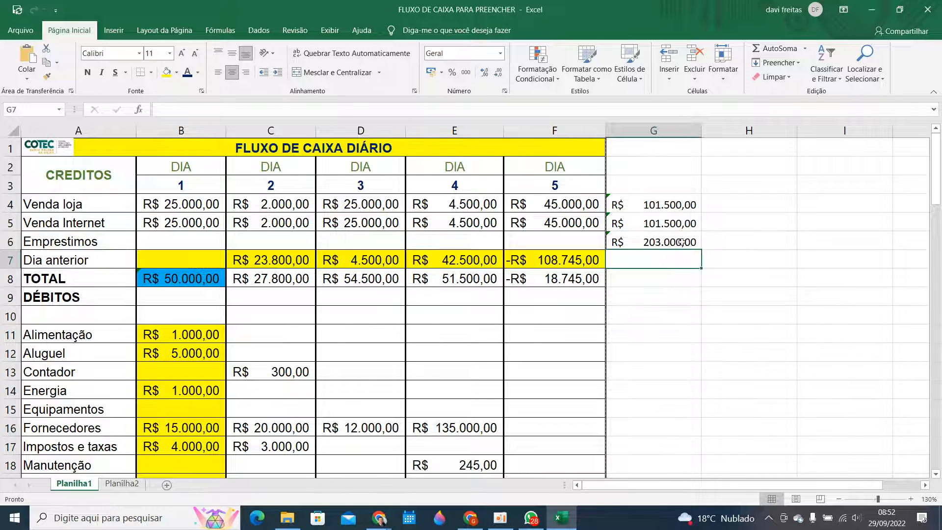
- Subtract the debit total from the sales total by entering =soma(g6-g23) in H20
scroll(679, 246, "down", 1)
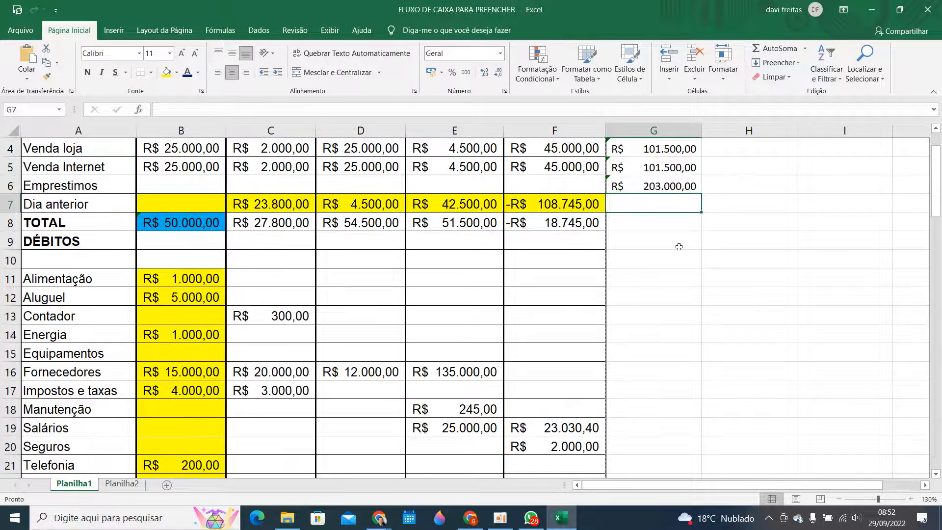
scroll(679, 246, "down", 2)
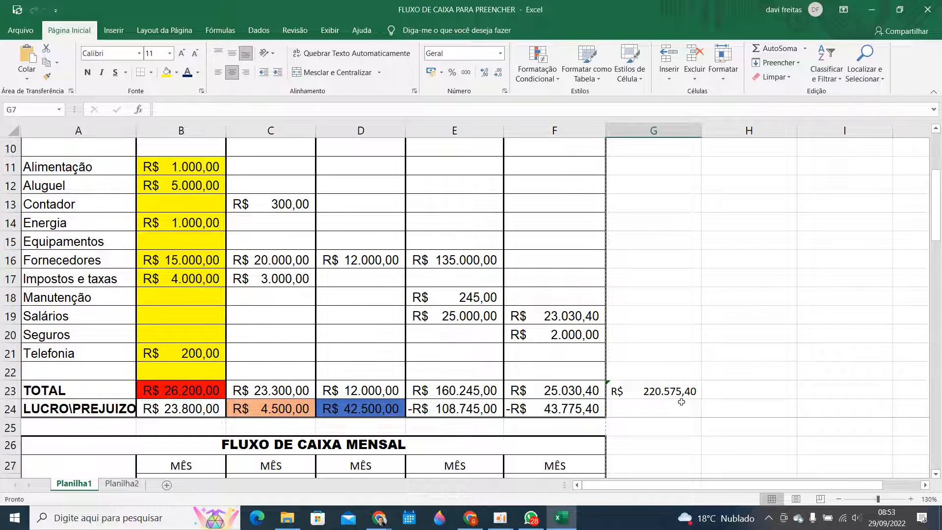
scroll(682, 402, "up", 1)
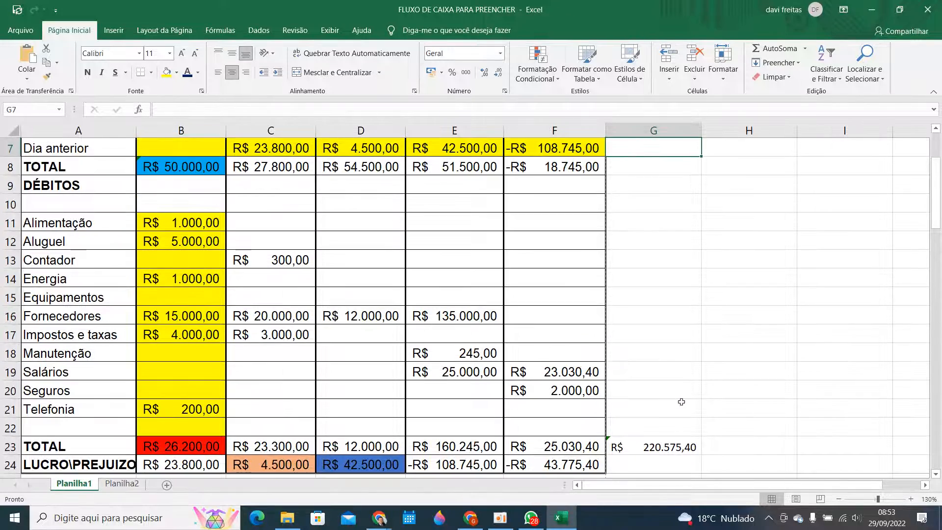
scroll(681, 402, "up", 1)
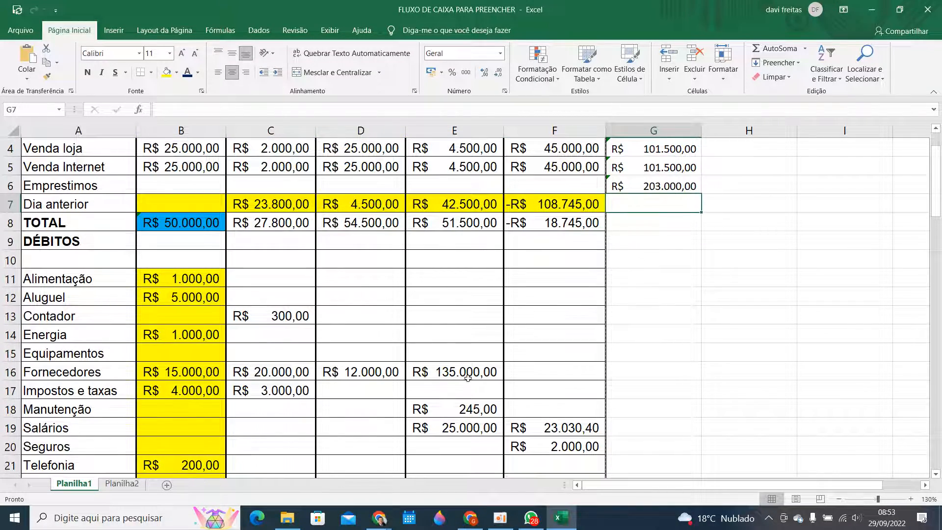
scroll(708, 454, "up", 1)
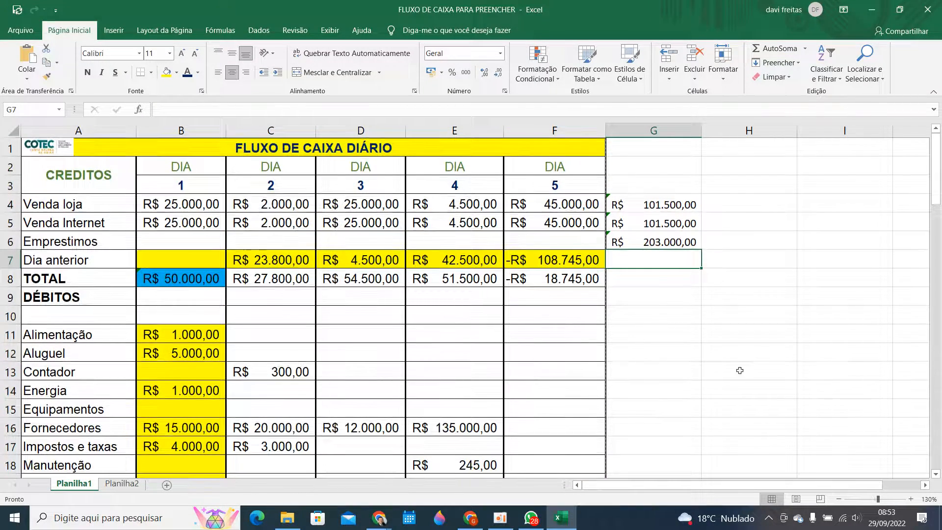
scroll(740, 371, "down", 3)
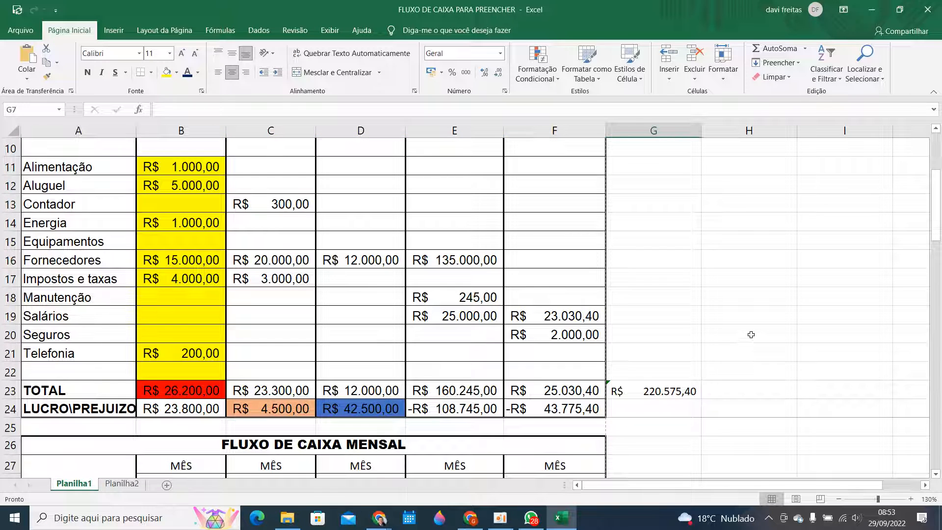
left_click(751, 334)
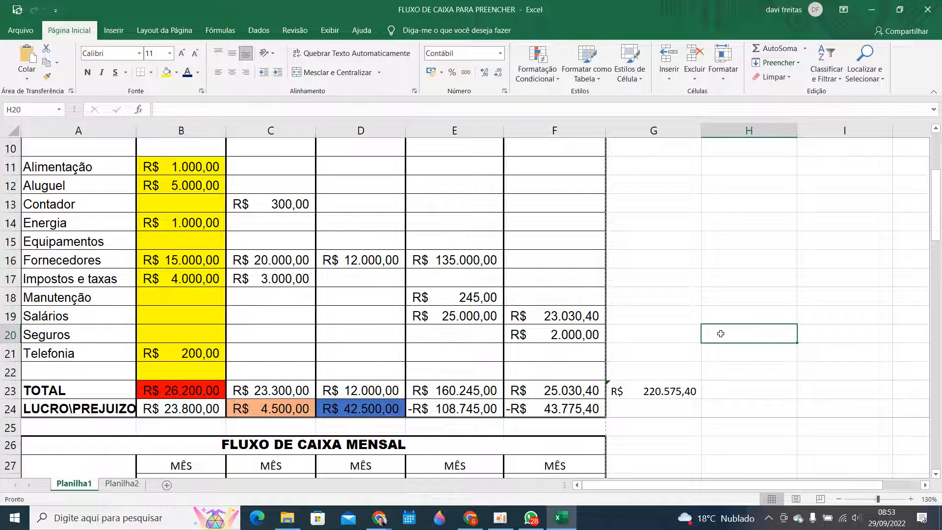
type("=so")
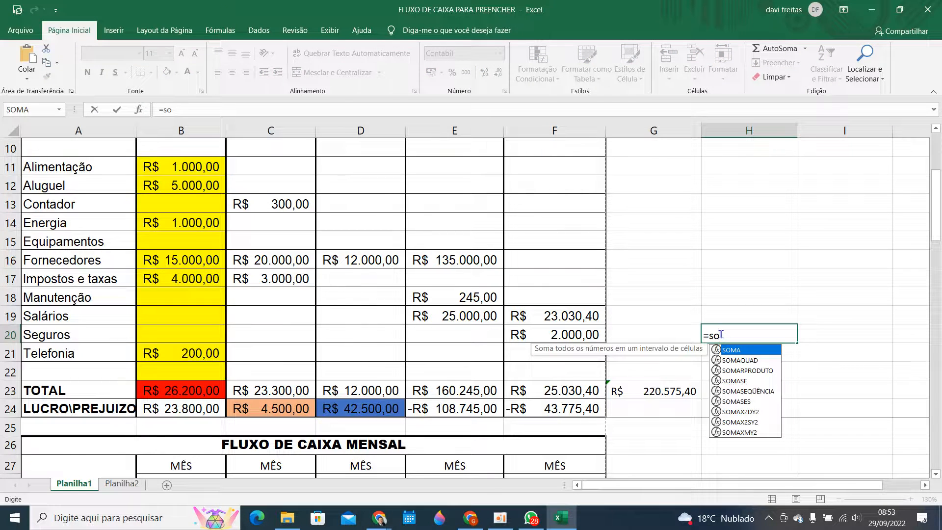
type("ma")
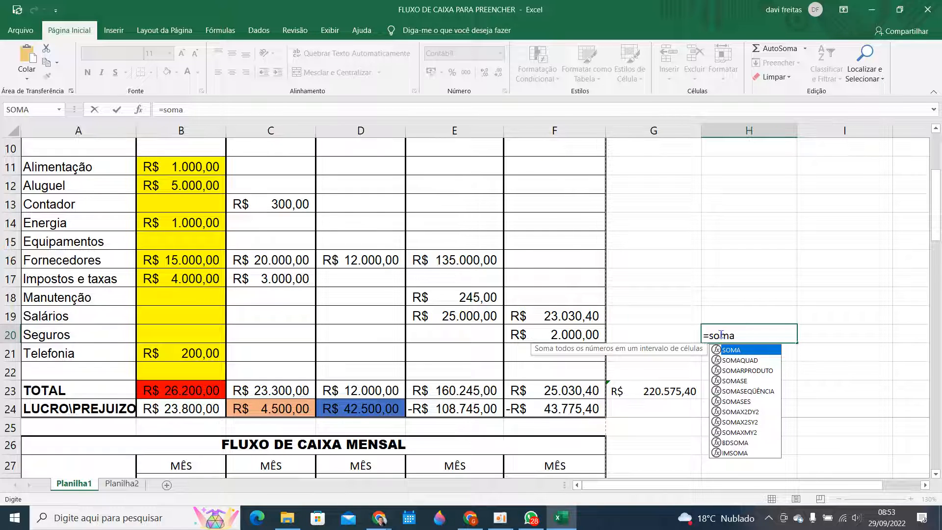
type("(")
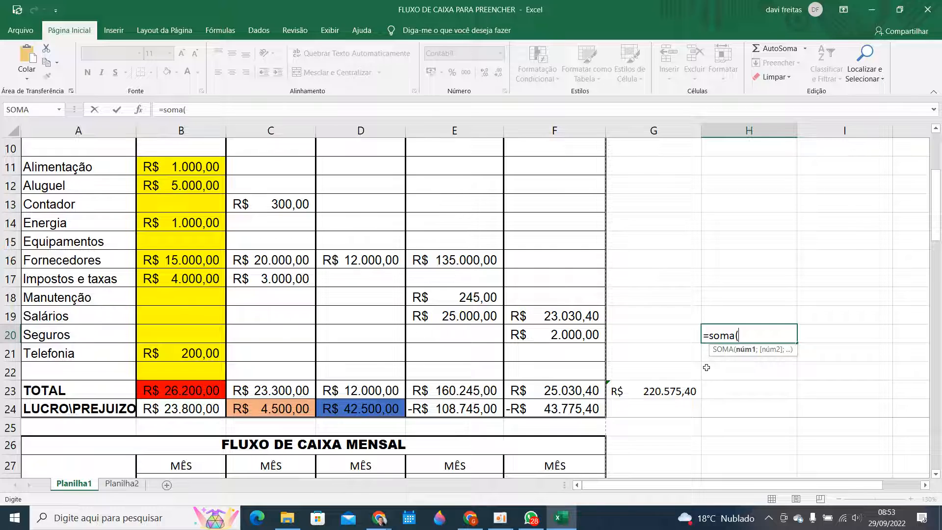
scroll(687, 343, "up", 3)
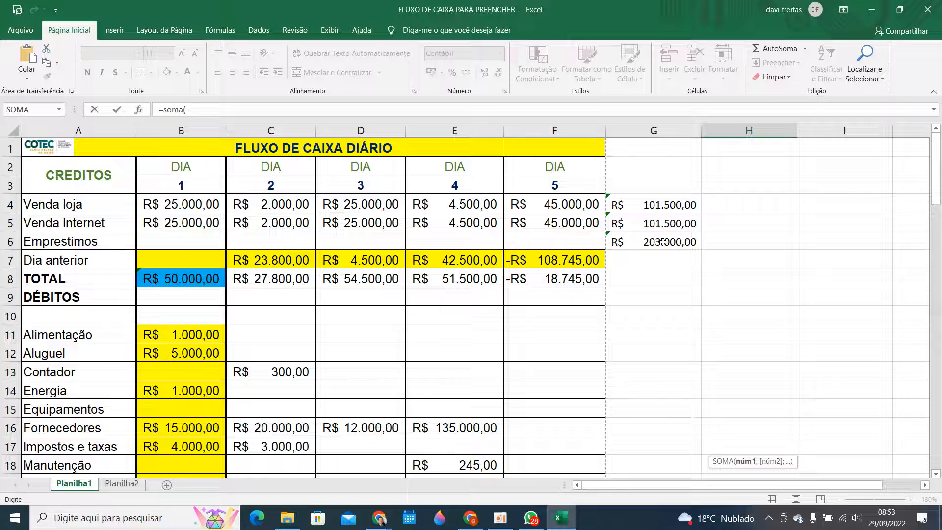
scroll(663, 242, "down", 3)
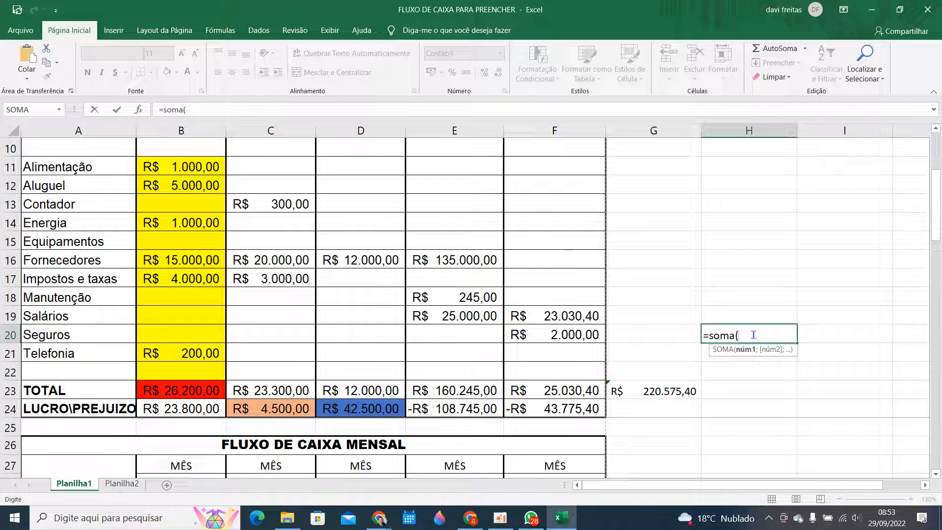
type("g")
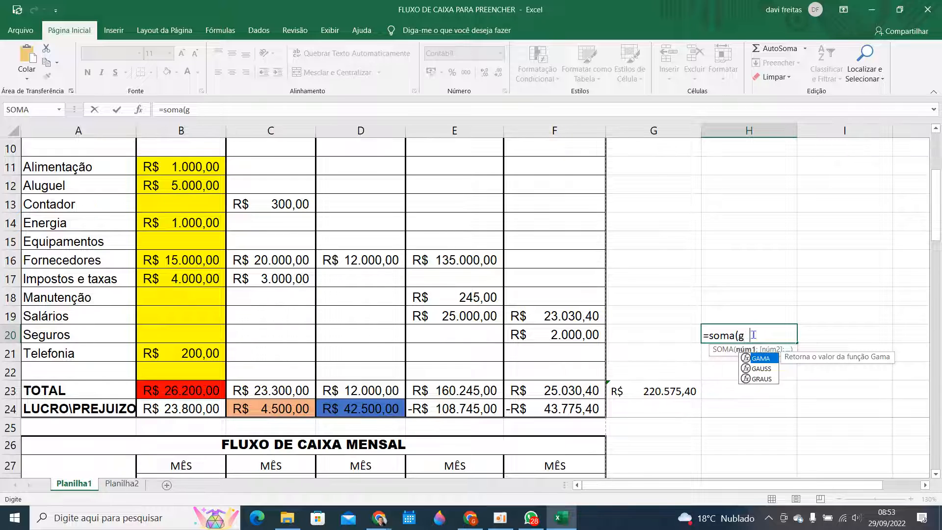
type("6")
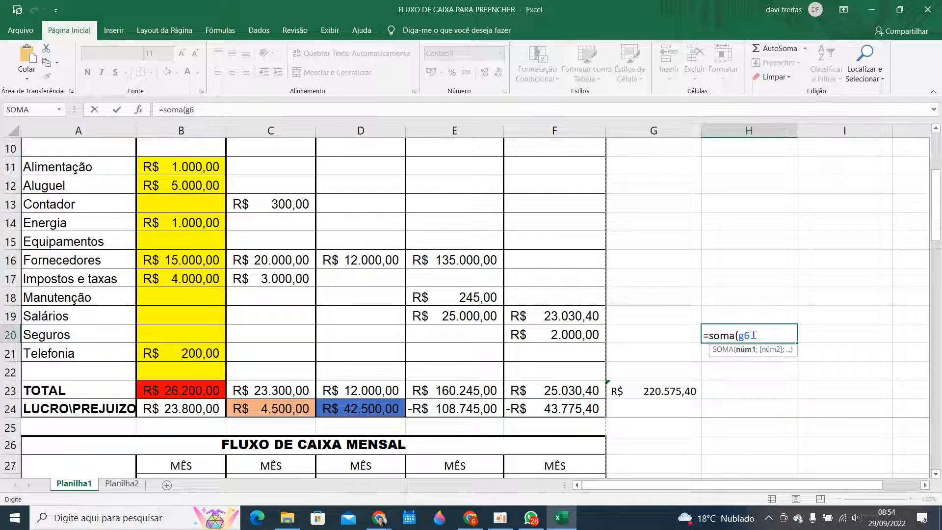
type("-")
type("g")
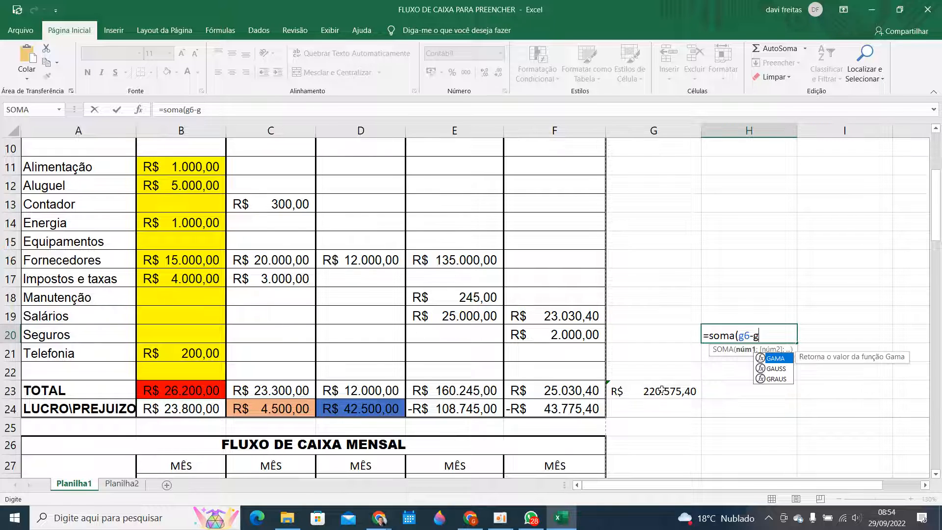
type("23")
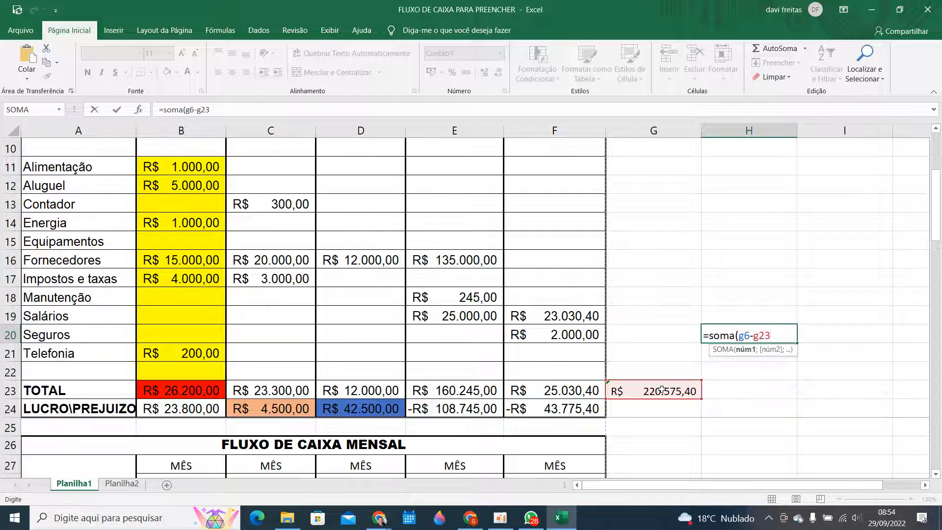
type(")")
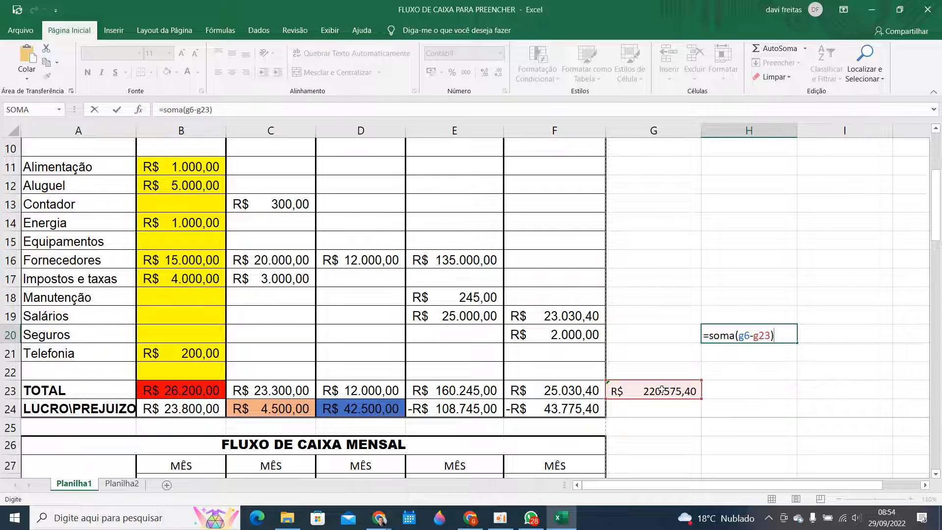
key("Return")
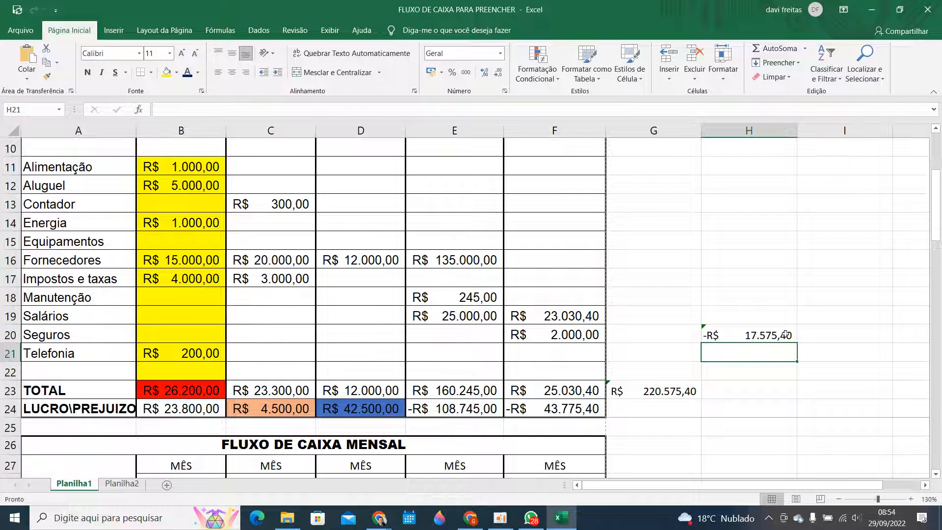
- Clear the subtraction formula from H20
left_click(762, 334)
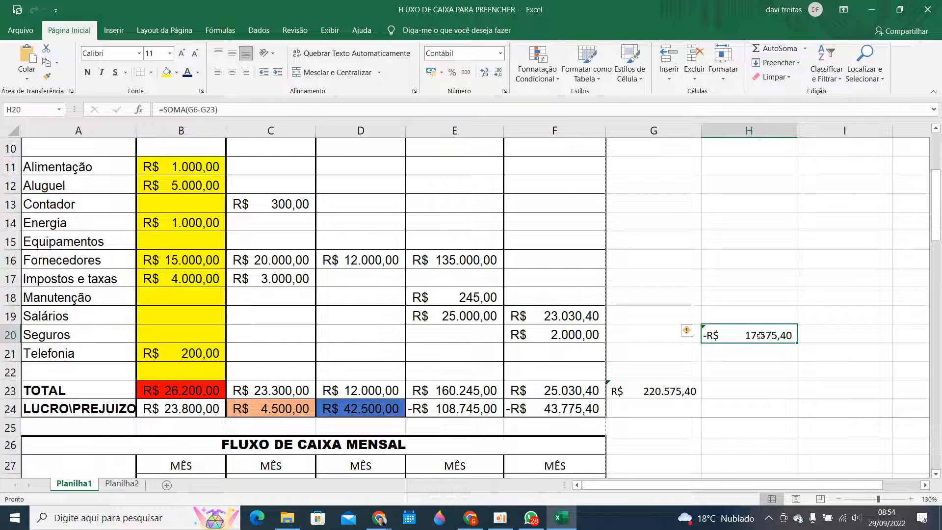
key("BackSpace")
scroll(758, 369, "down", 1)
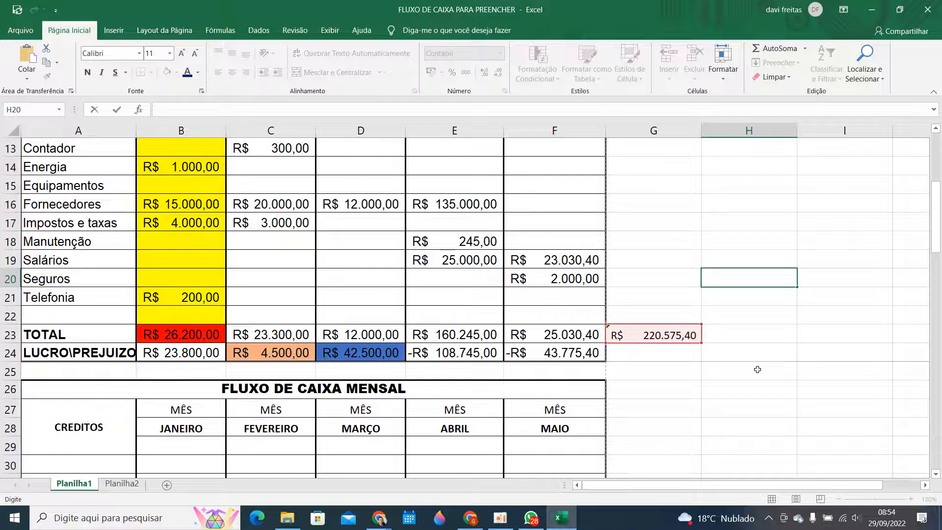
scroll(757, 369, "down", 2)
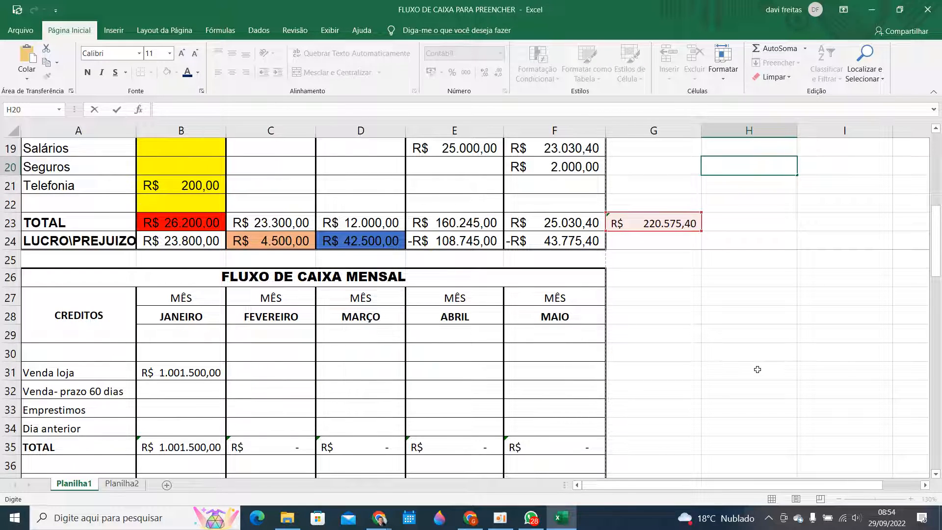
left_click(745, 299)
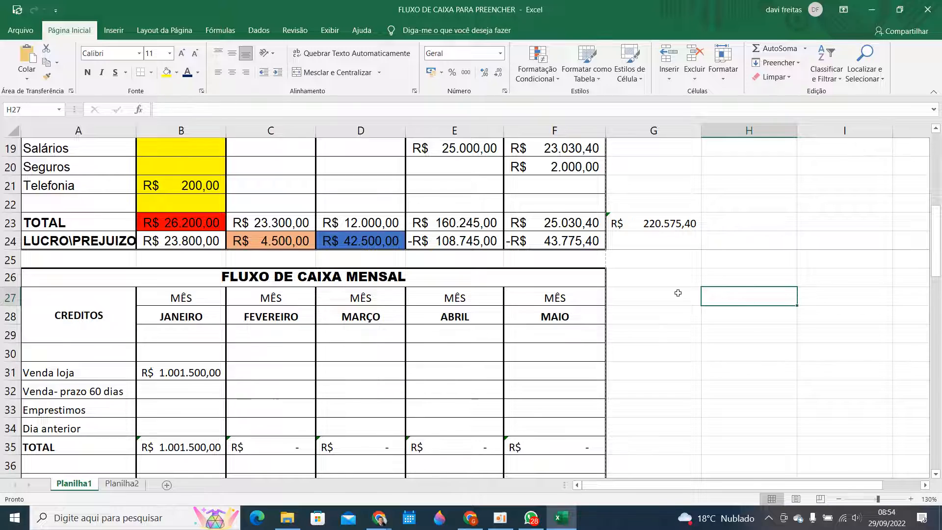
- Clear the helper totals in G4:G23 beside the daily cash flow table
scroll(673, 240, "up", 6)
left_click_drag(653, 201, 685, 283)
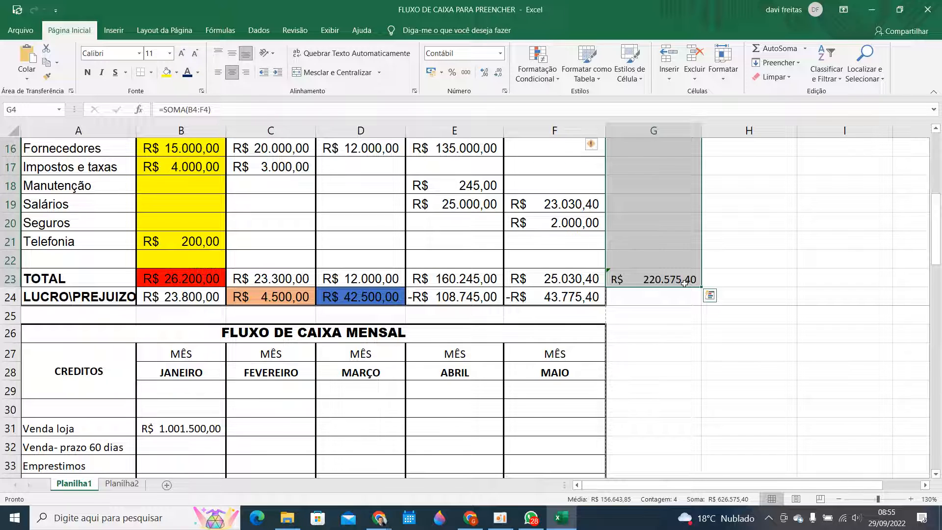
key("ctrl+z")
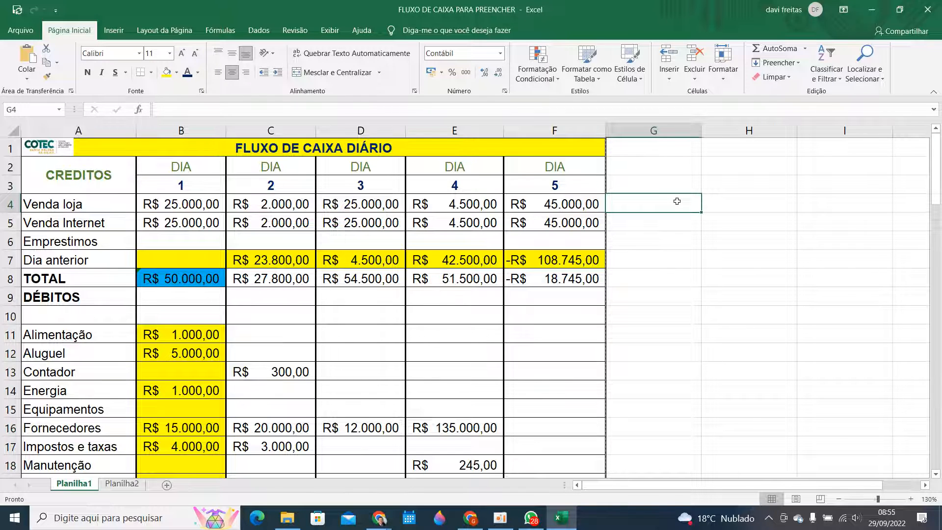
- Multiply the day 1 credit total in B8 by 30 by entering =soma(b8*30) in G4
type("=")
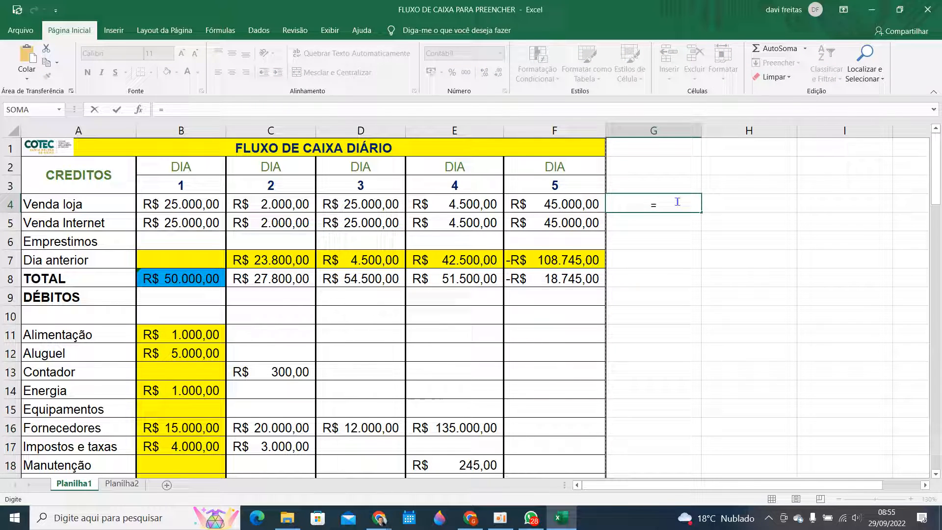
type("soma")
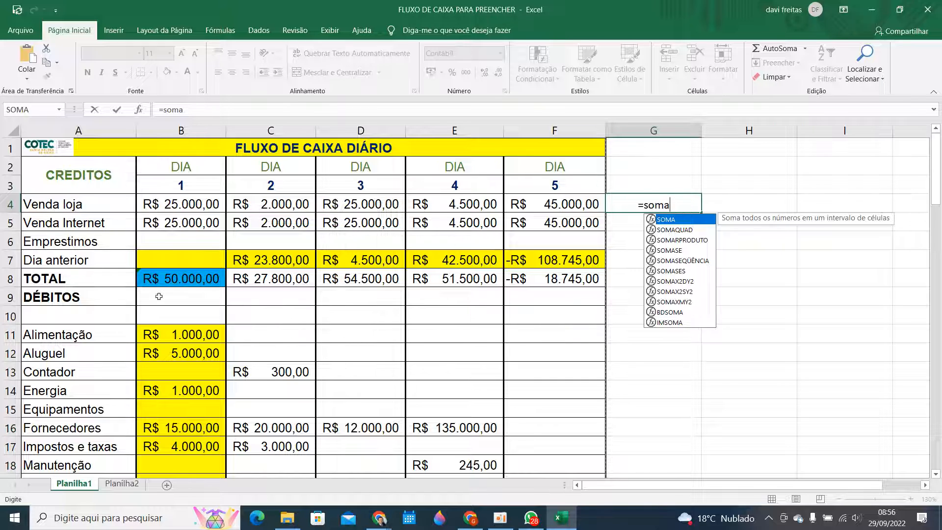
left_click(191, 276)
left_click_drag(183, 205, 184, 282)
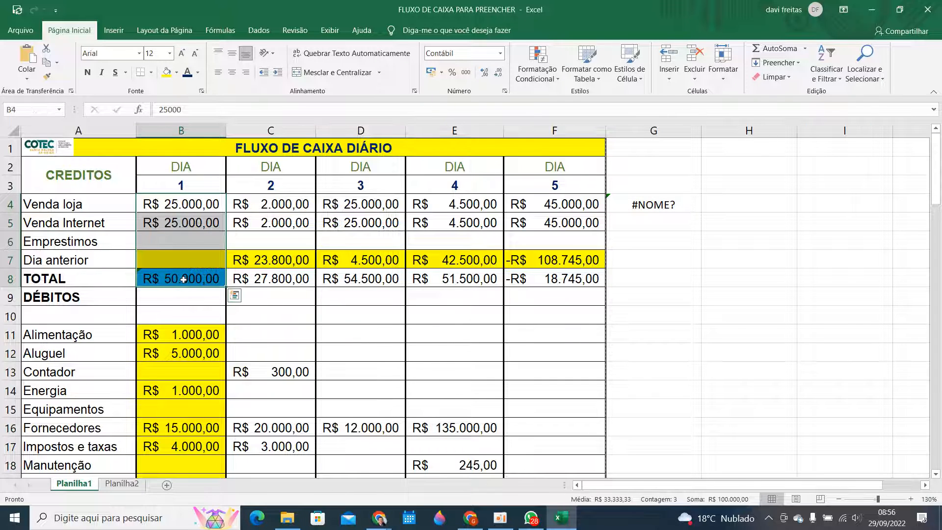
left_click(182, 279)
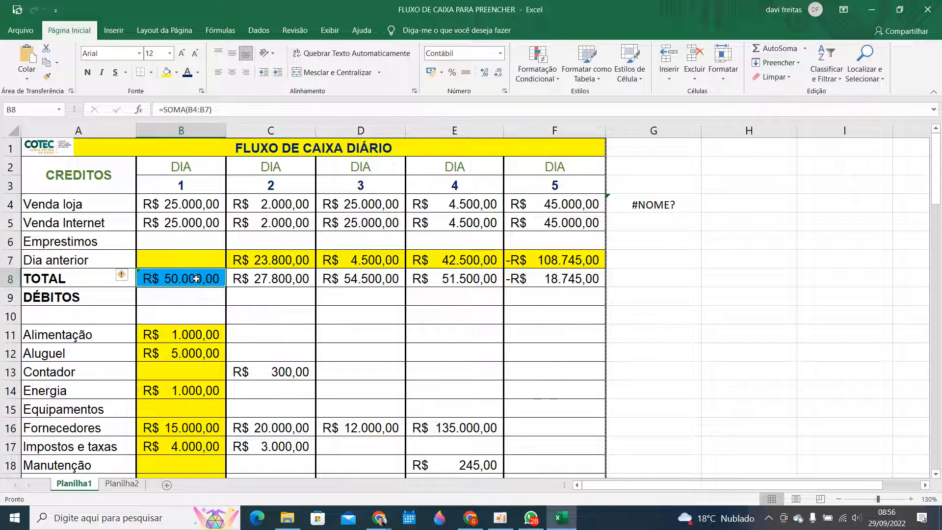
left_click(674, 203)
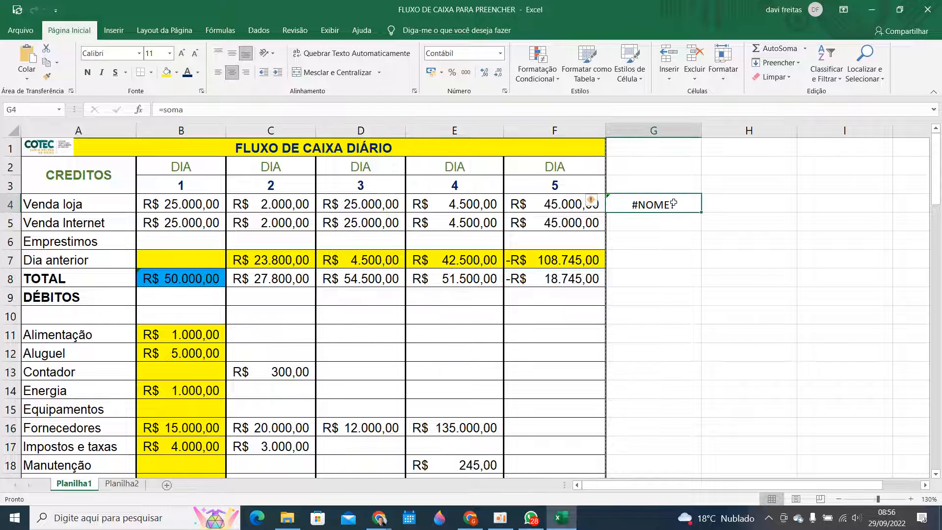
type("=soma")
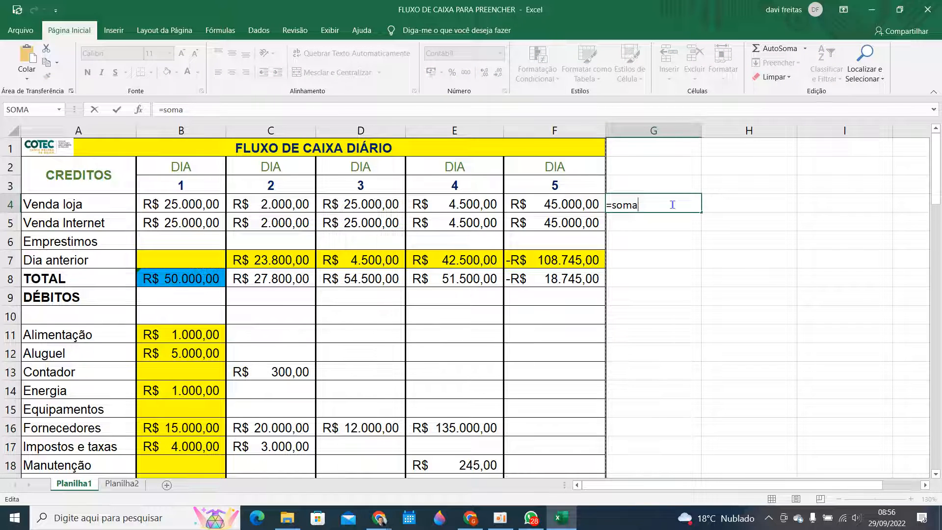
type("(")
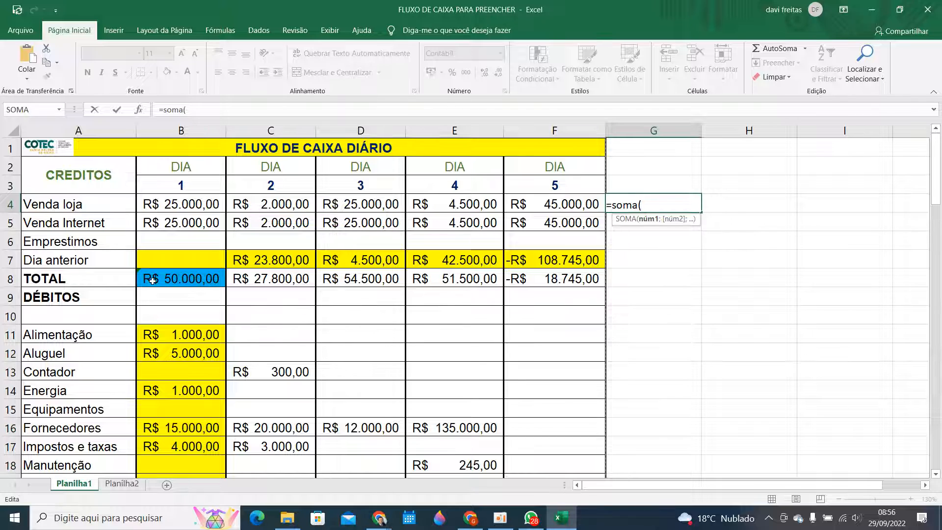
type("b8")
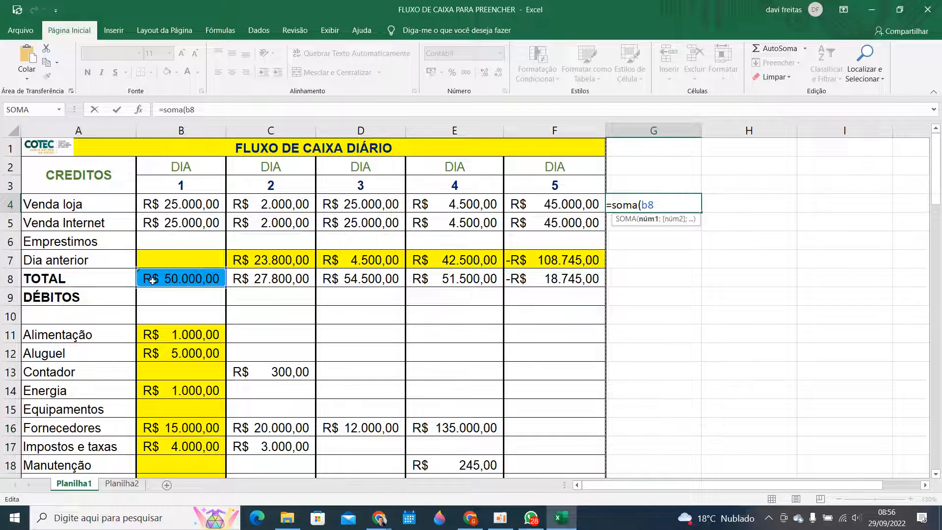
type("*")
type("30)")
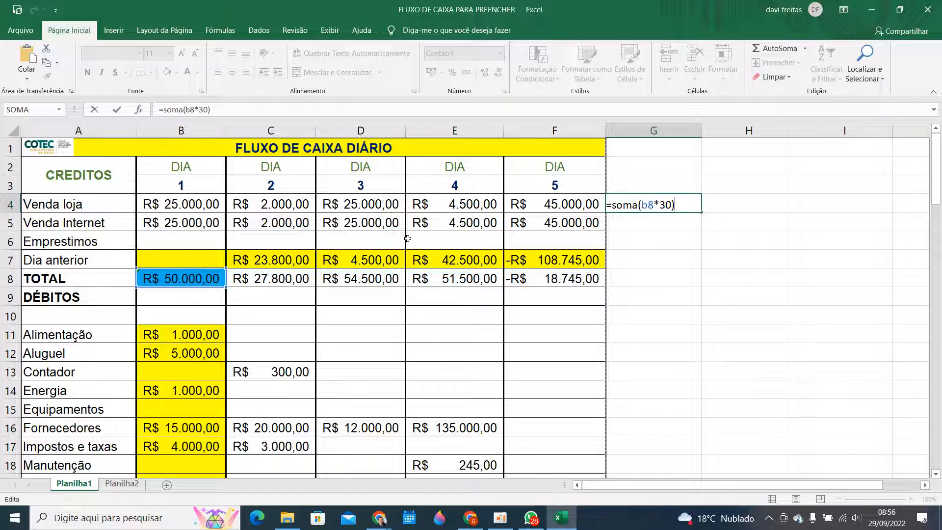
key("Return")
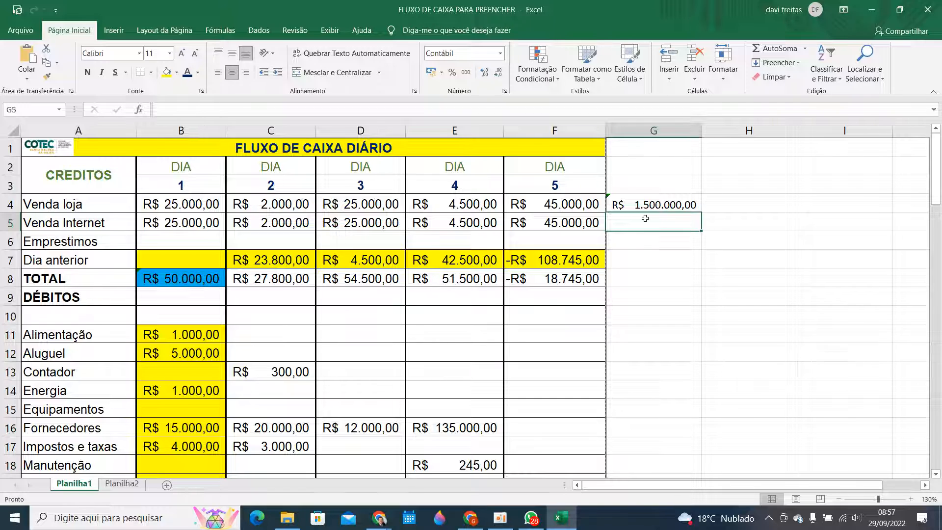
- Change the multiplier in the G4 formula to 25
left_click(648, 205)
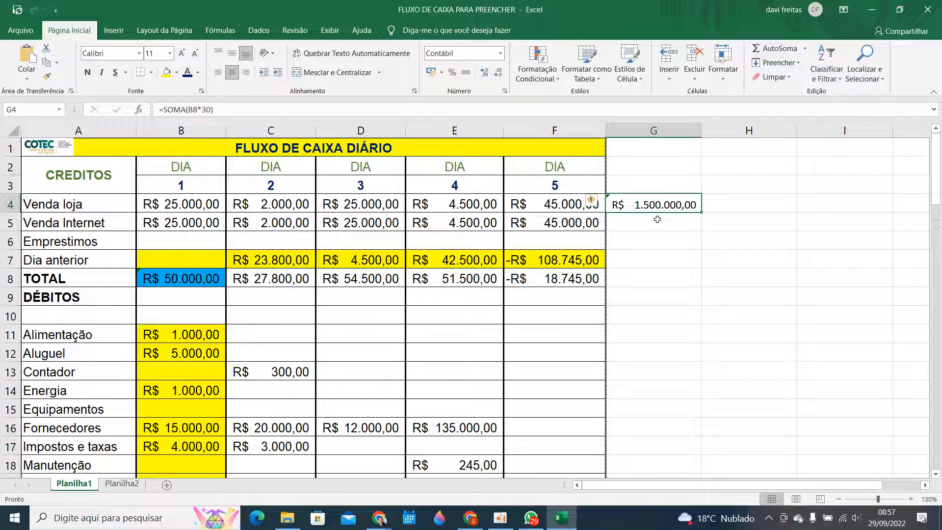
double_click(669, 207)
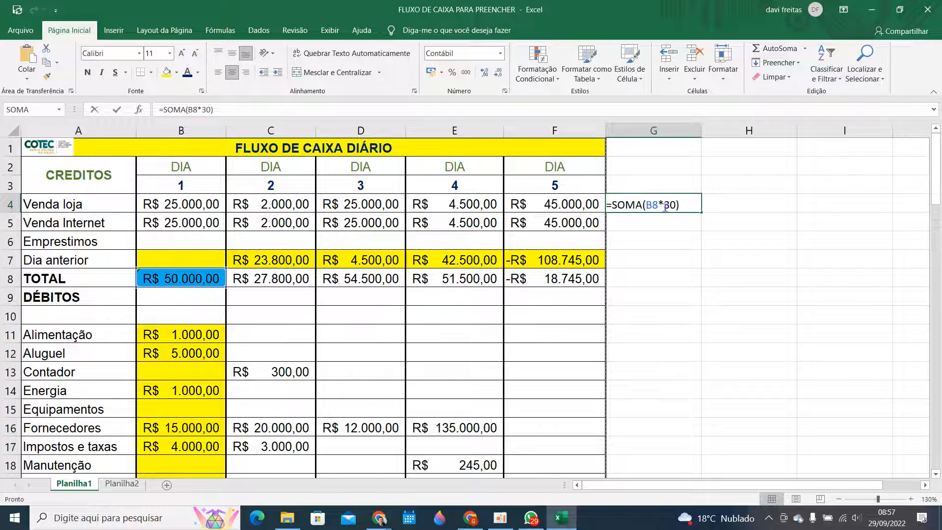
left_click(677, 205)
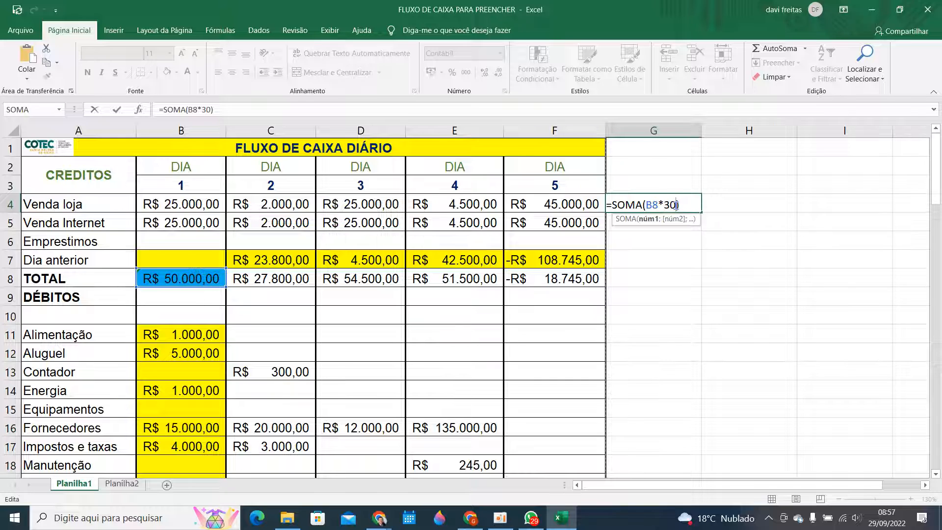
key("BackSpace")
key("BackSpace")
type("25")
key("Return")
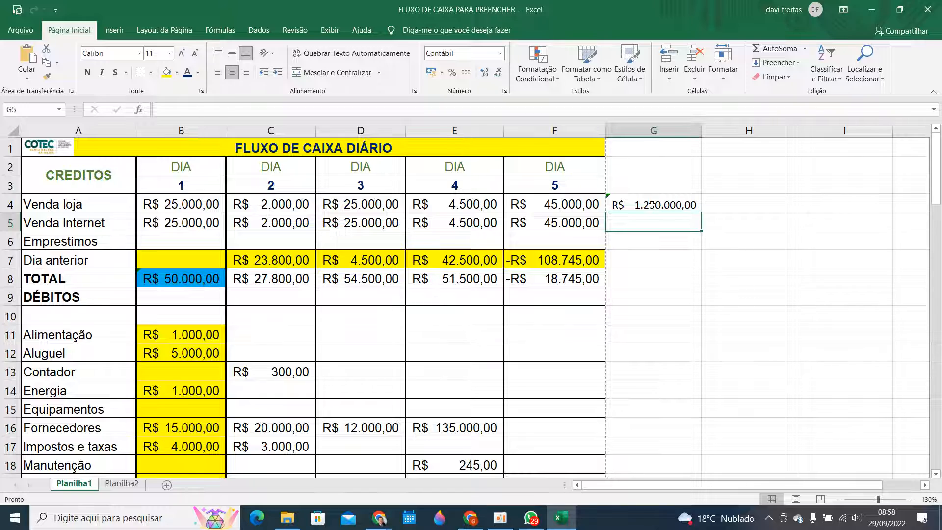
- Clear the multiplication formula from G4
left_click(651, 205)
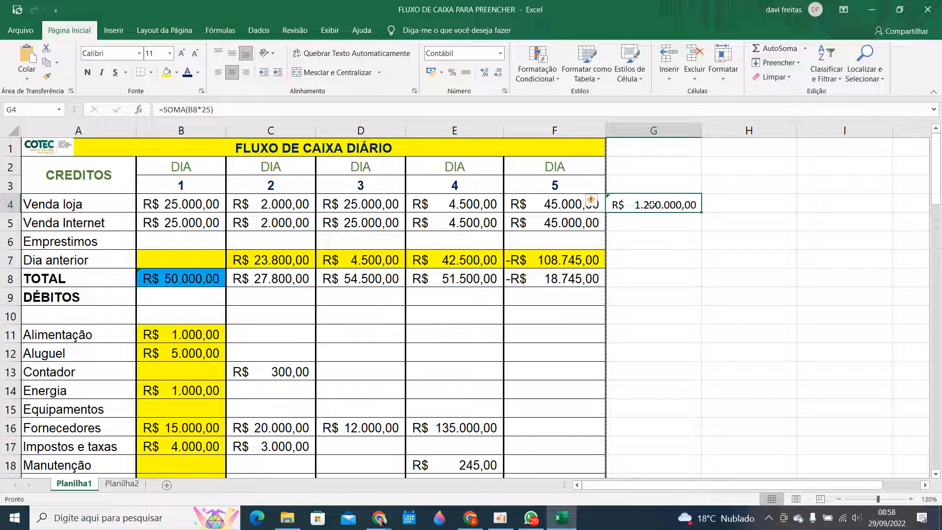
key("Delete")
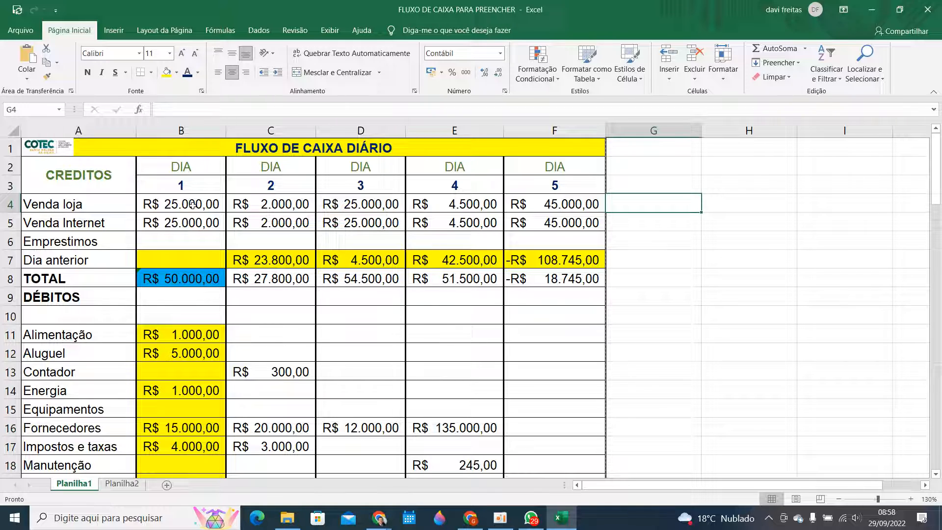
scroll(394, 300, "down", 5)
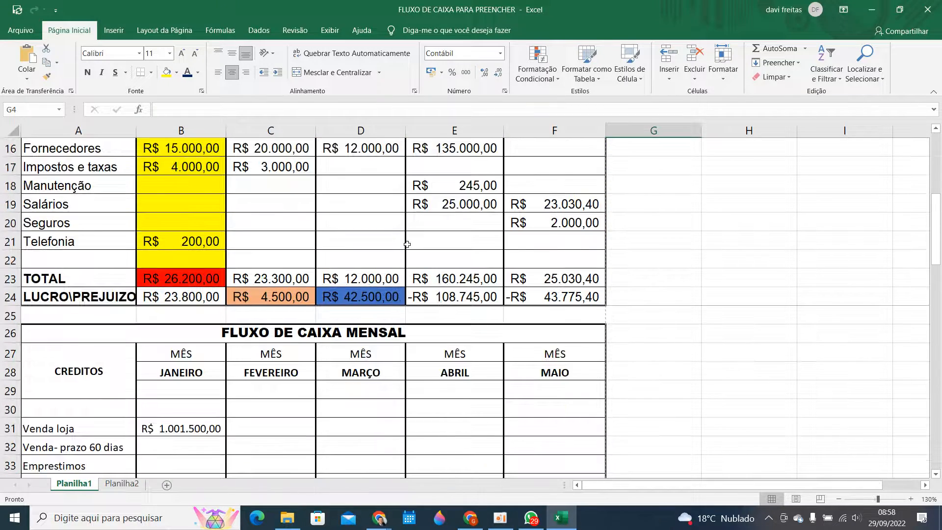
scroll(409, 245, "up", 5)
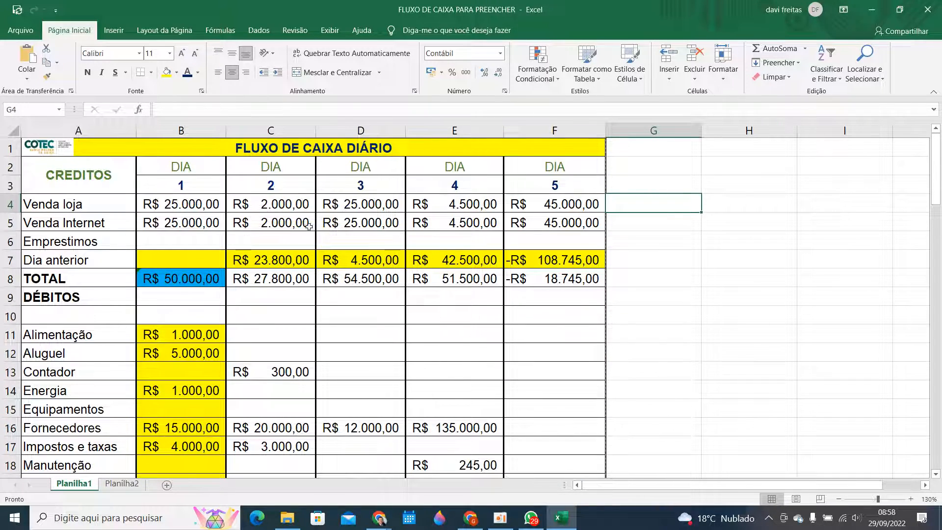
- Divide the day 5 store sales by the day 1 store sales by entering =soma(F4/B4) in G4
left_click(564, 204)
left_click_drag(564, 205, 564, 222)
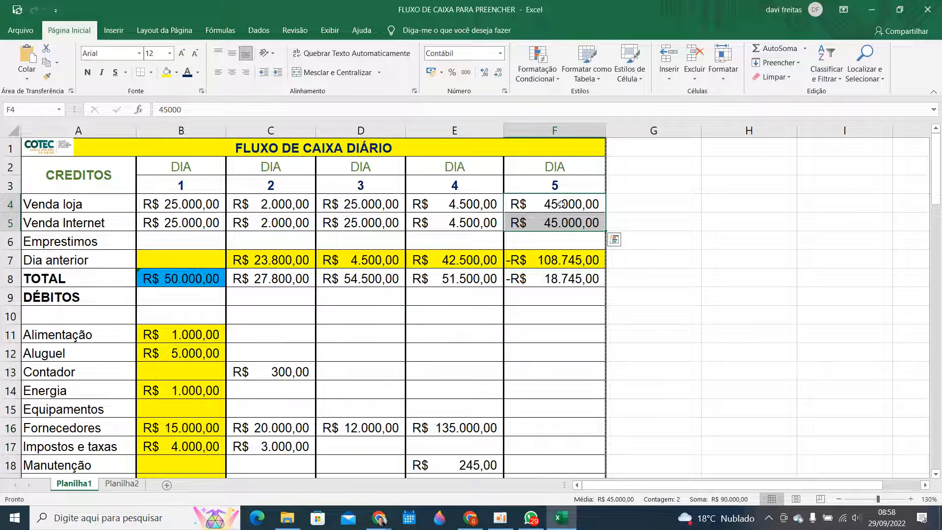
left_click(176, 205)
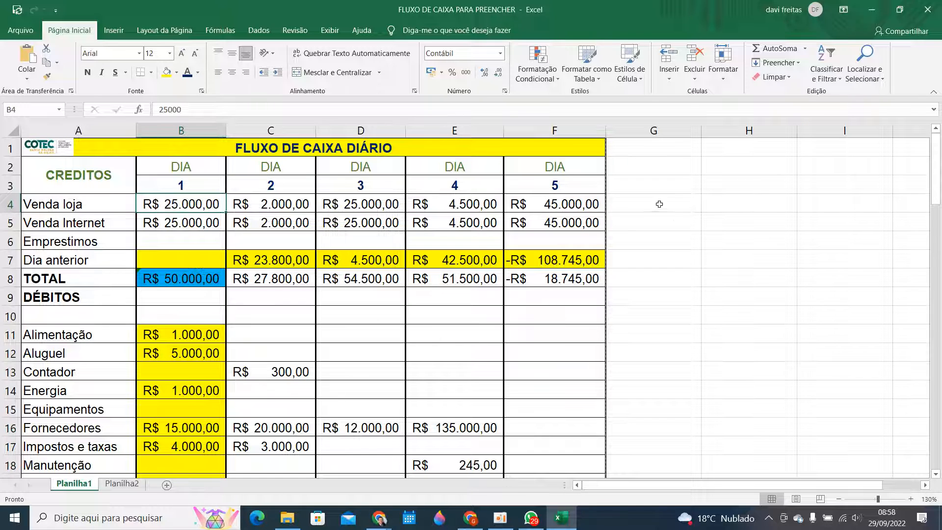
left_click(641, 205)
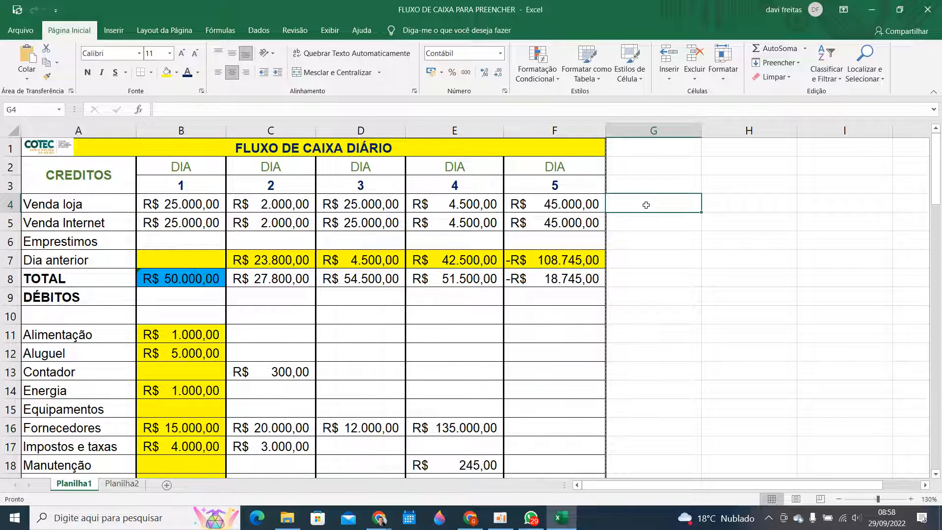
type("=")
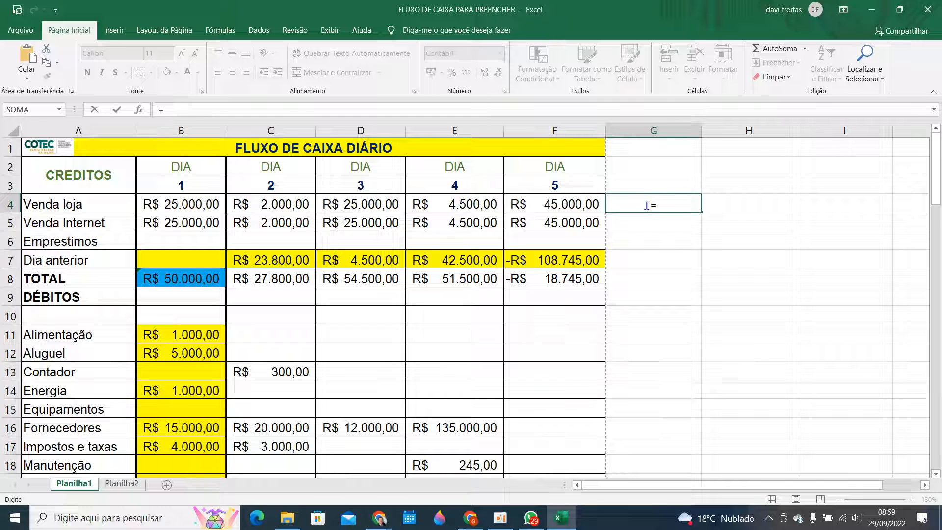
type("soma")
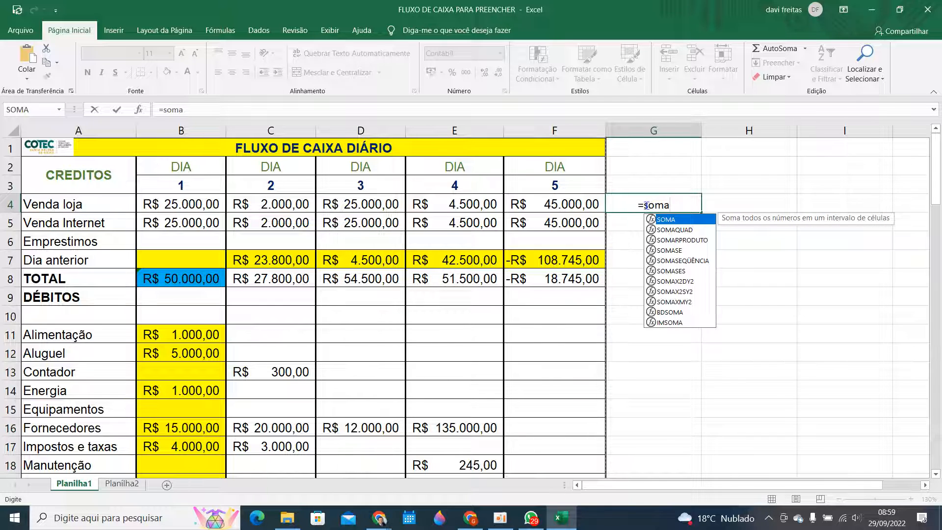
type("(")
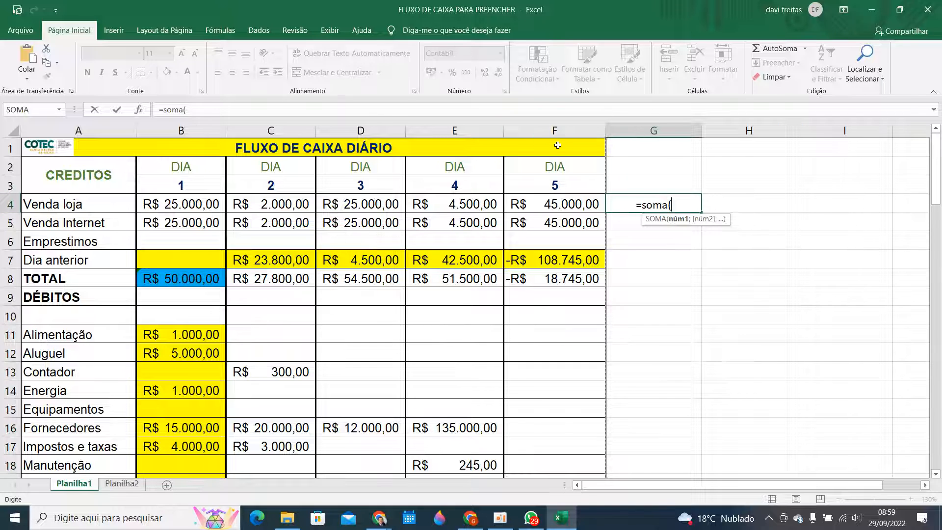
left_click(577, 206)
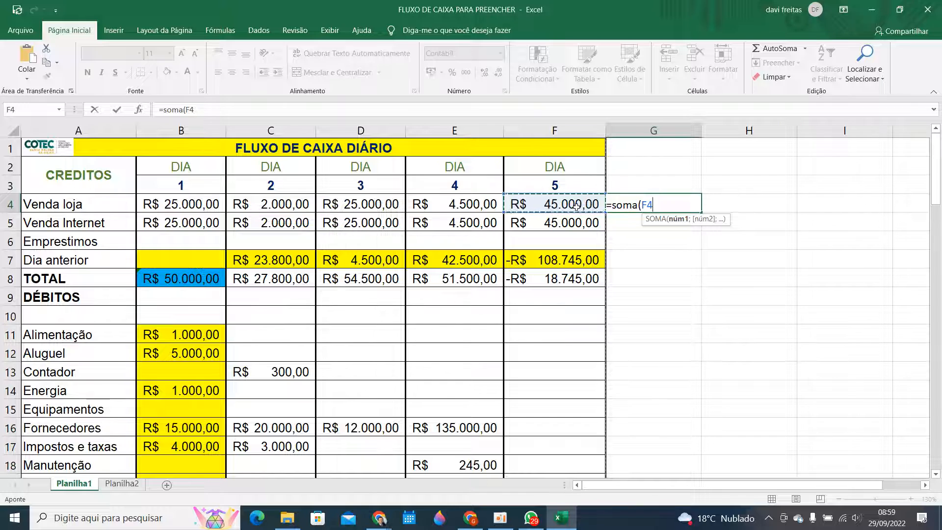
type("/")
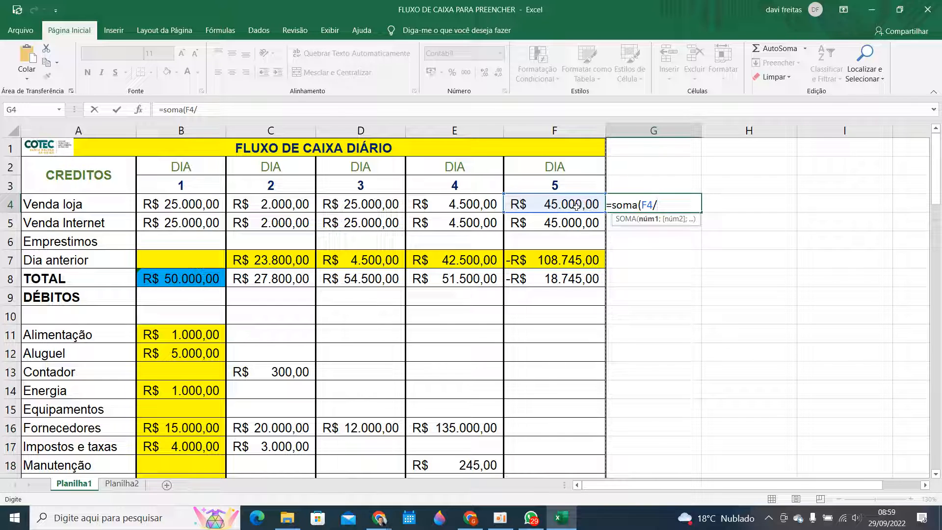
left_click(183, 204)
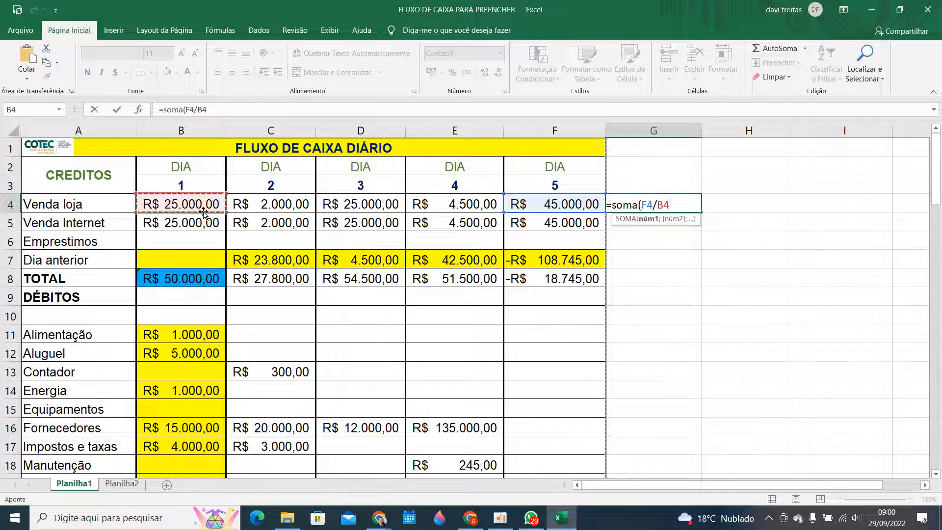
type(")")
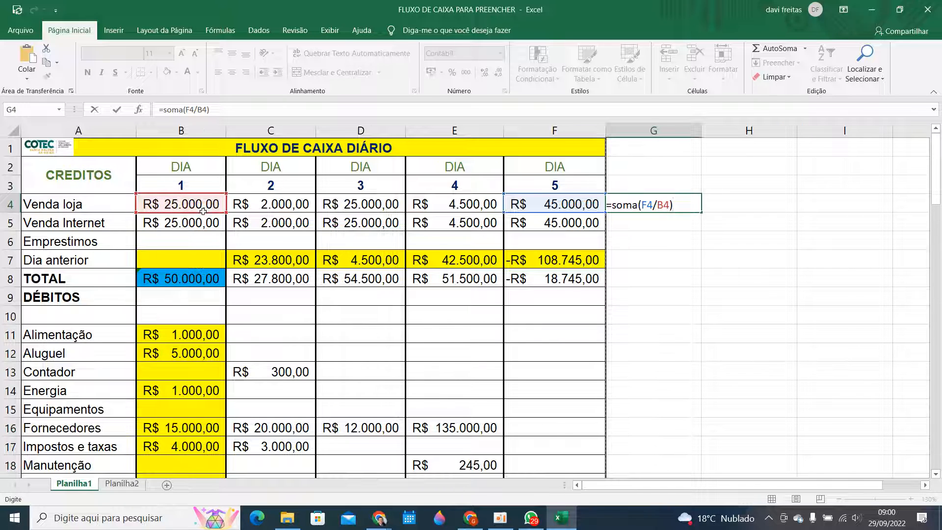
key("Return")
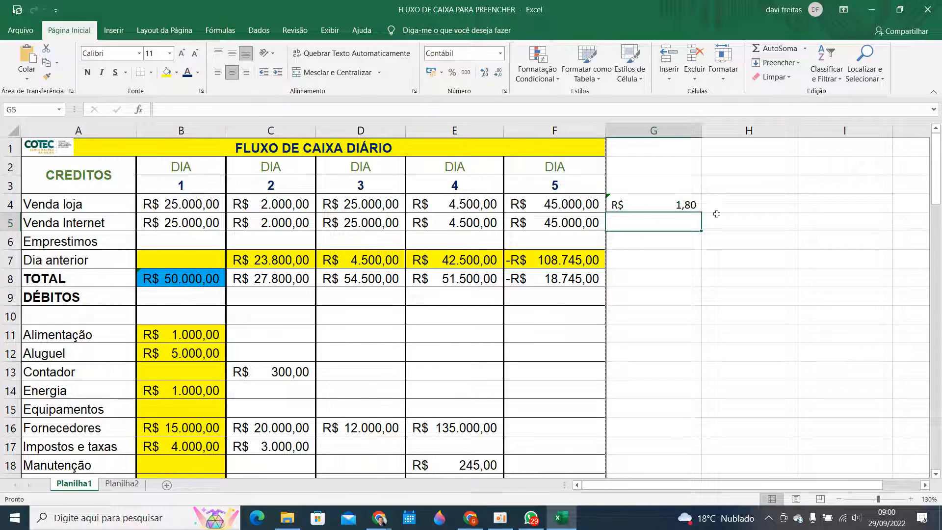
- Clear the division formula from G4
left_click(666, 199)
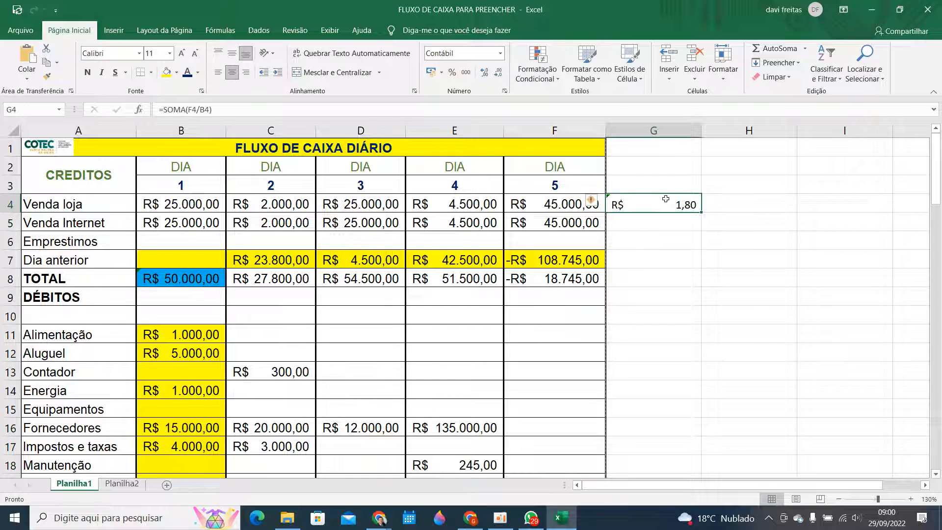
double_click(666, 199)
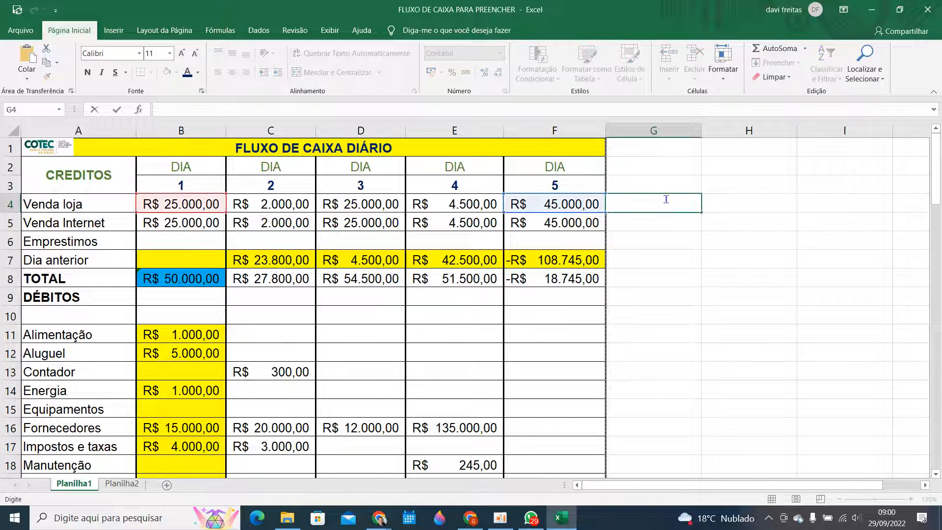
left_click(668, 219)
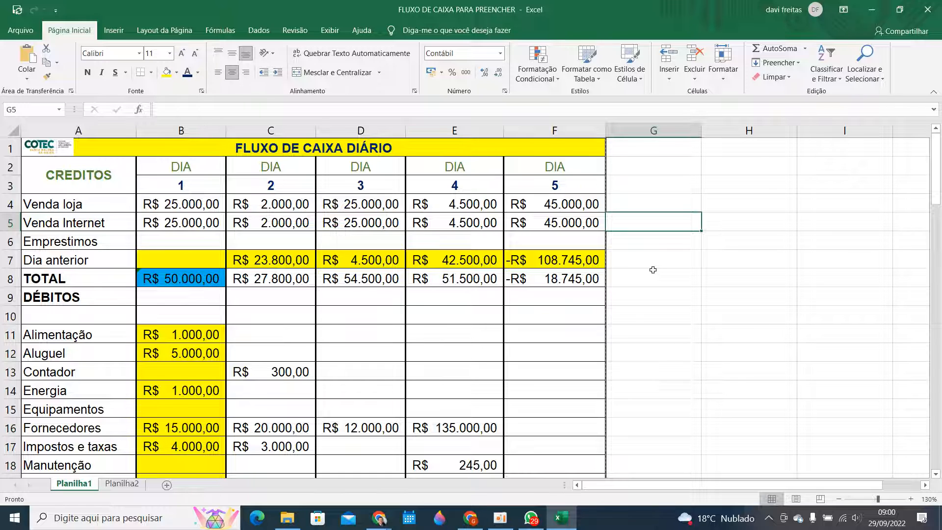
scroll(653, 270, "down", 1)
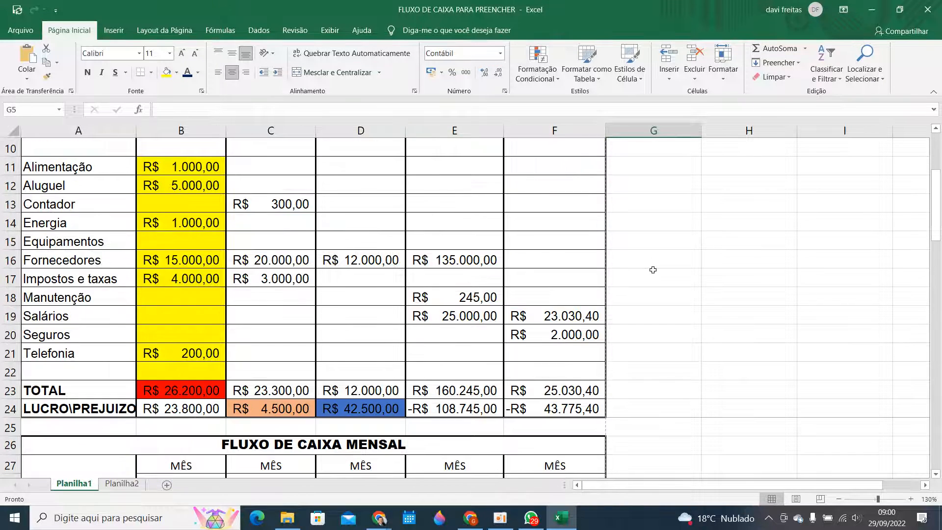
scroll(653, 270, "down", 6)
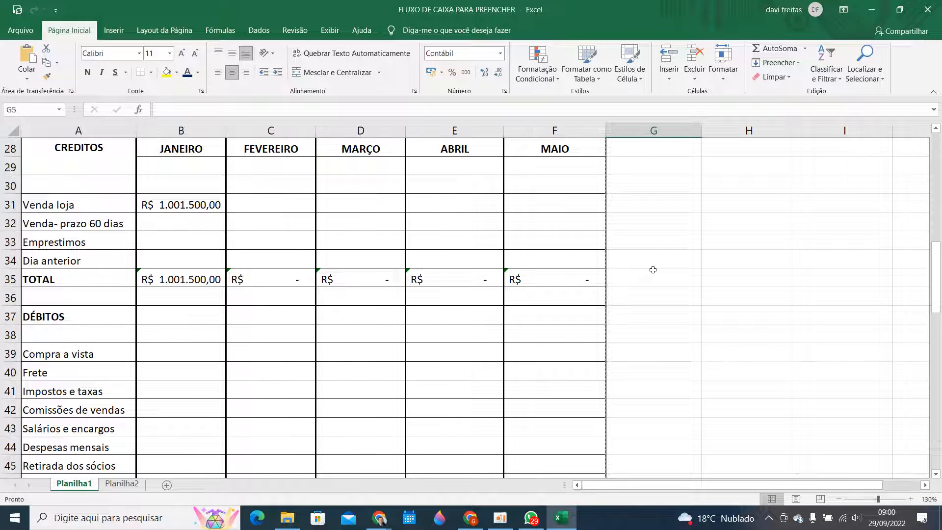
scroll(653, 270, "up", 3)
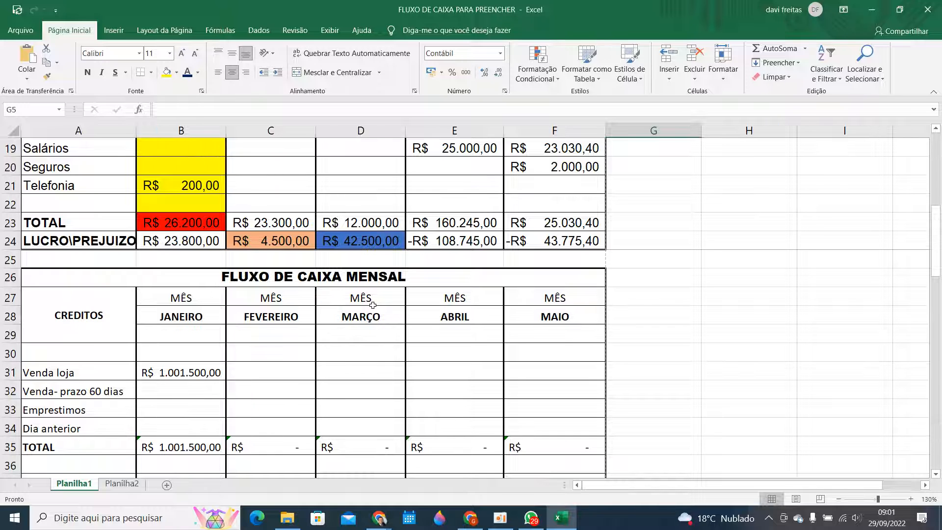
- Insert the recommended clustered column chart (Coluna Agrupada) of the daily cash flow credits
scroll(373, 305, "up", 6)
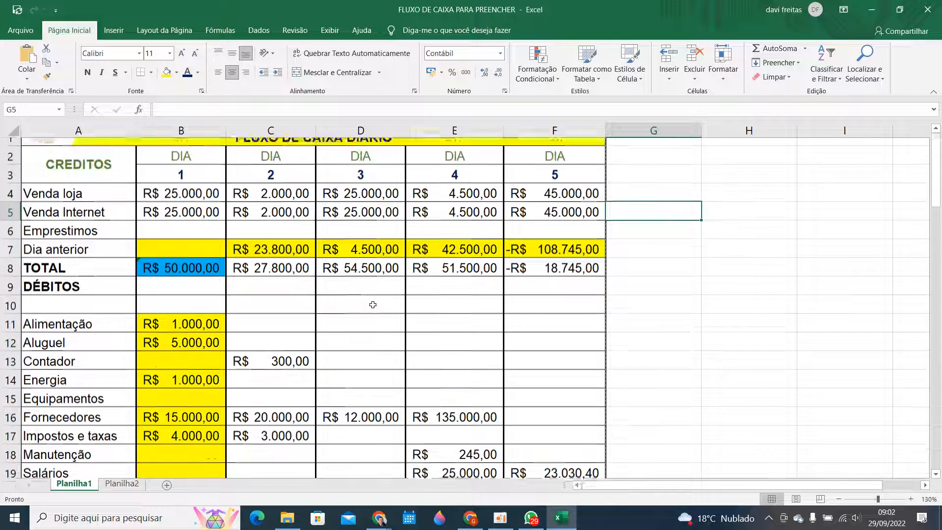
left_click(688, 271)
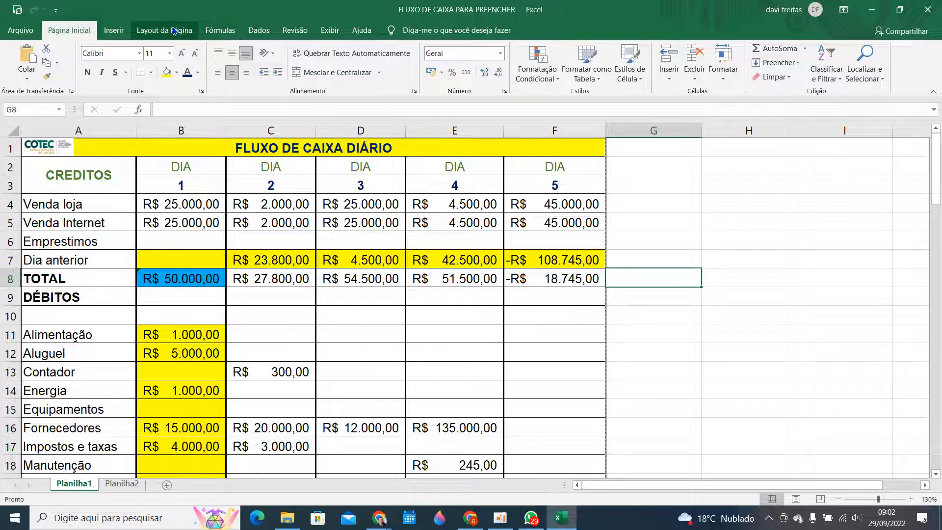
left_click(112, 34)
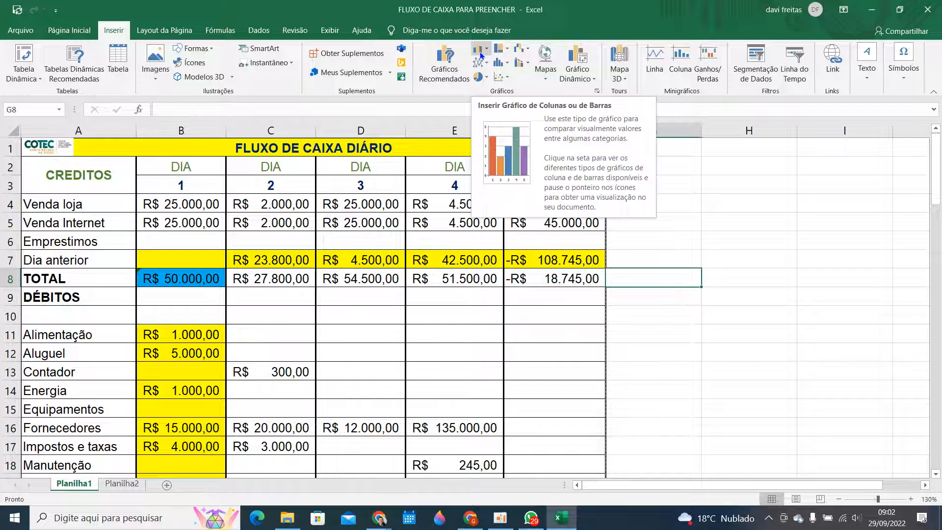
left_click(450, 76)
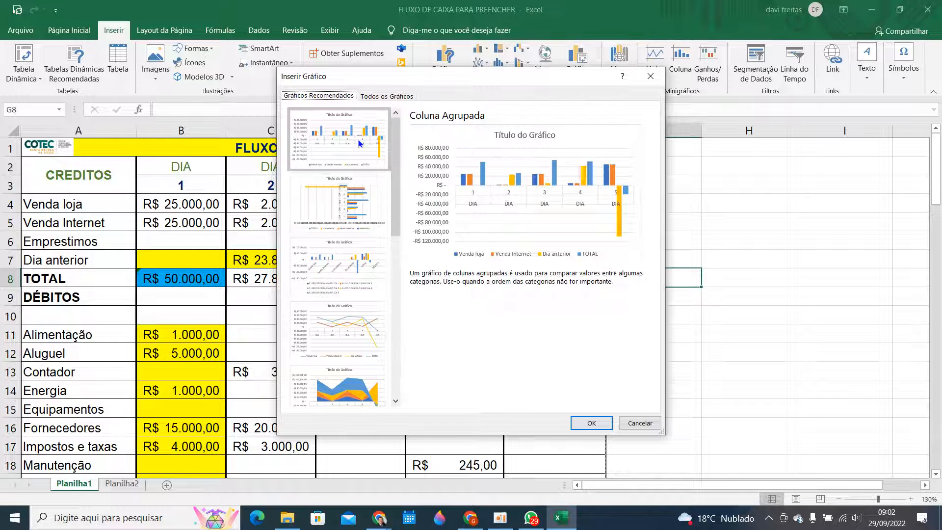
left_click(602, 425)
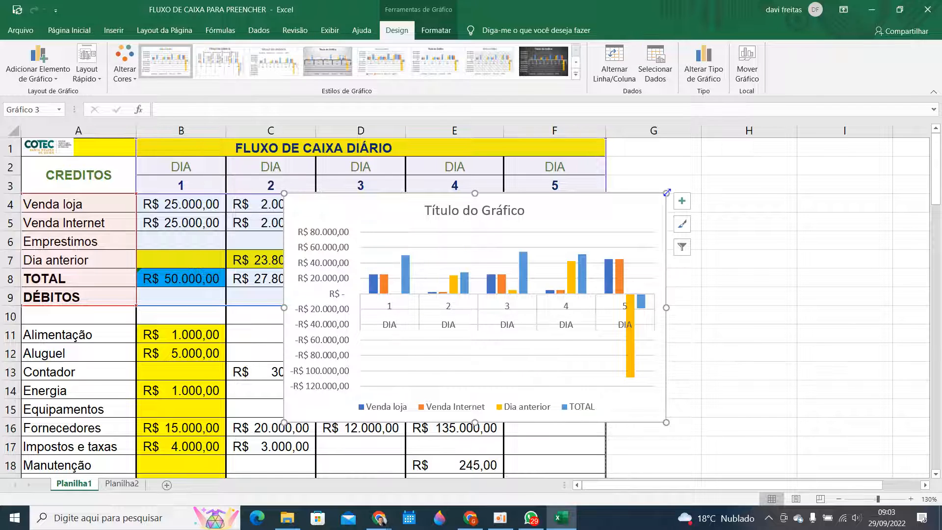
- Enlarge the column chart slightly from its upper-right corner and delete the whole chart
left_click_drag(667, 192, 673, 169)
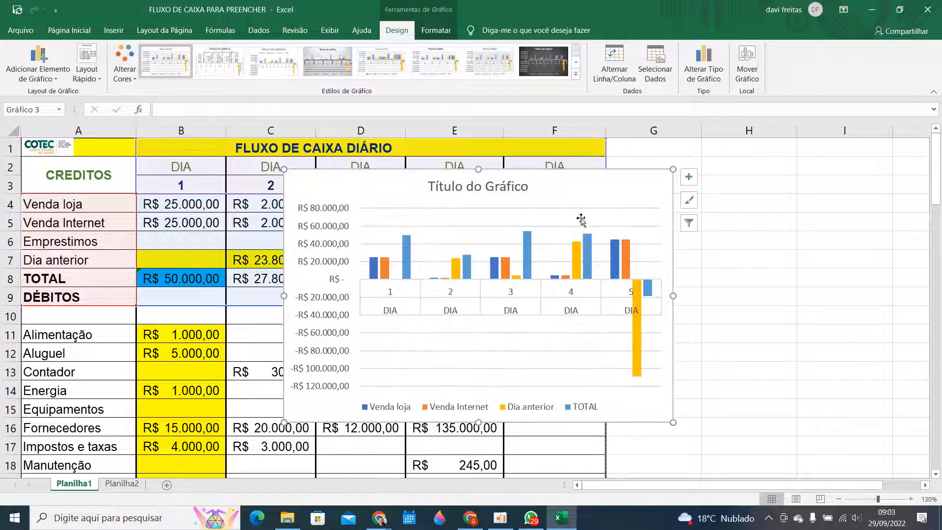
left_click(418, 296)
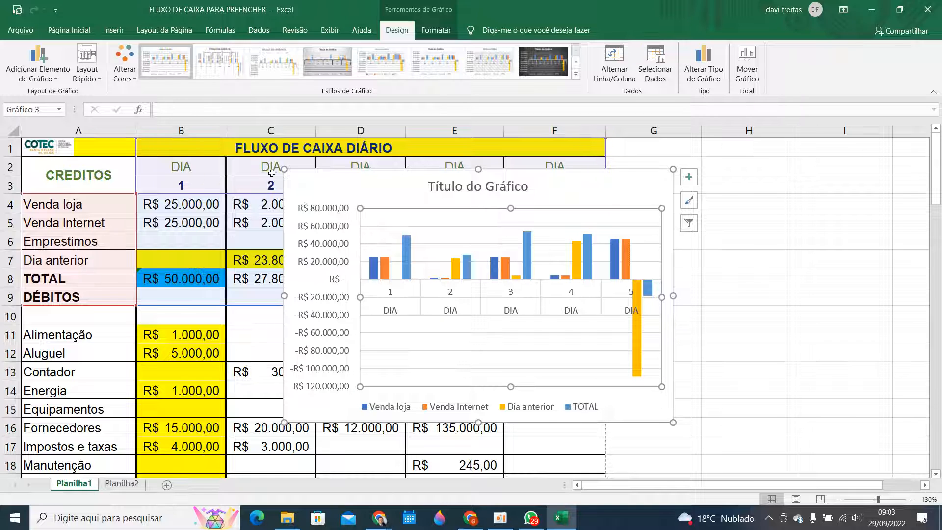
left_click(298, 187)
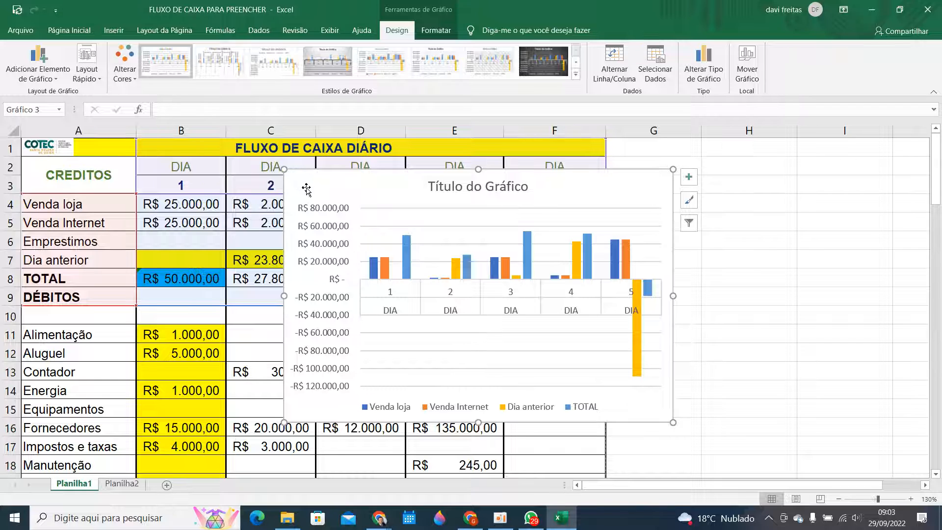
key("Delete")
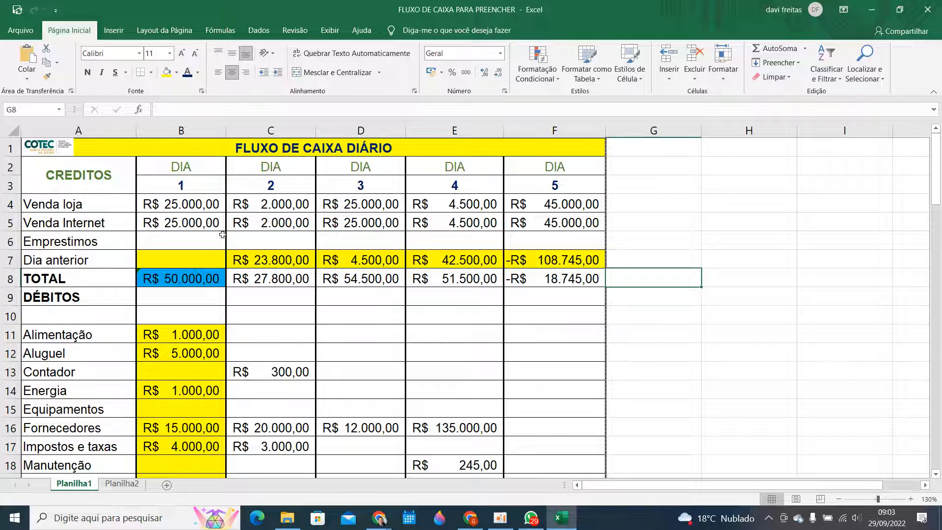
- Browse the Área de Trabalho folder on Este PC as a Save As destination and return to the sheet without saving
left_click(17, 32)
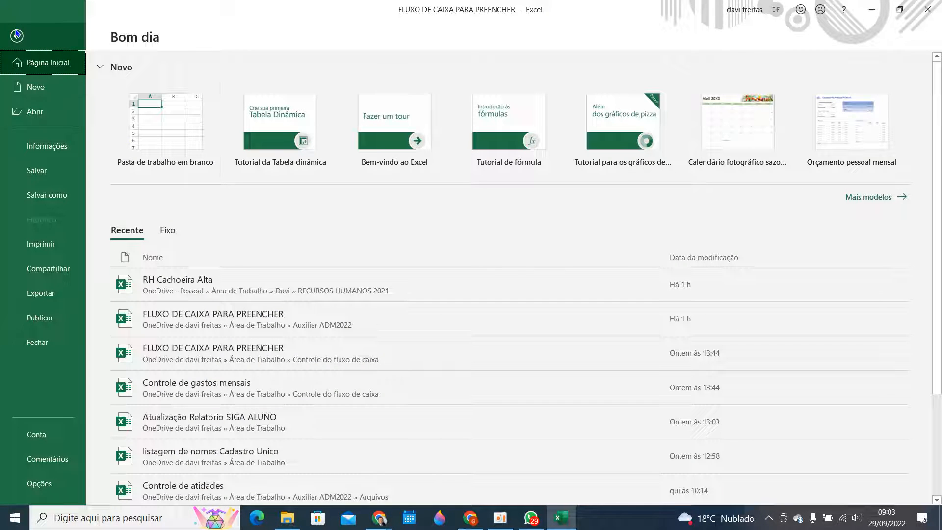
left_click(14, 40)
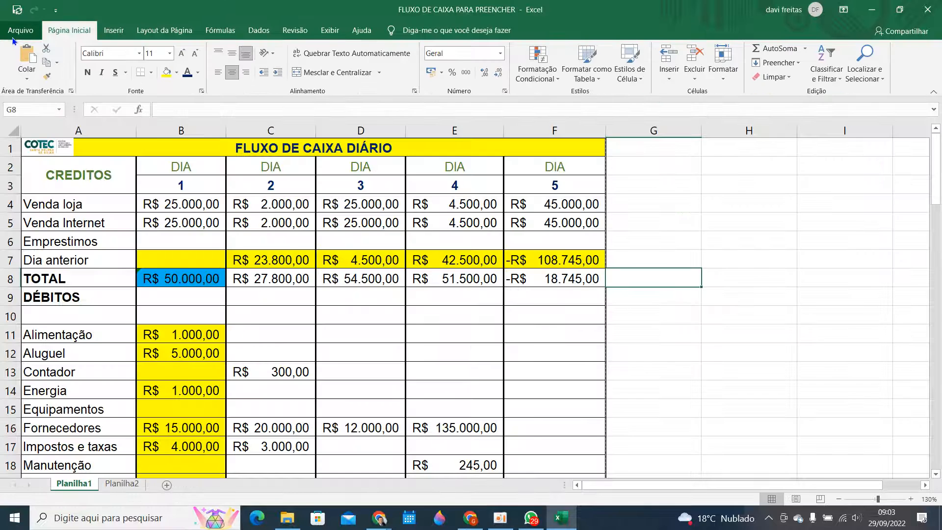
left_click(19, 31)
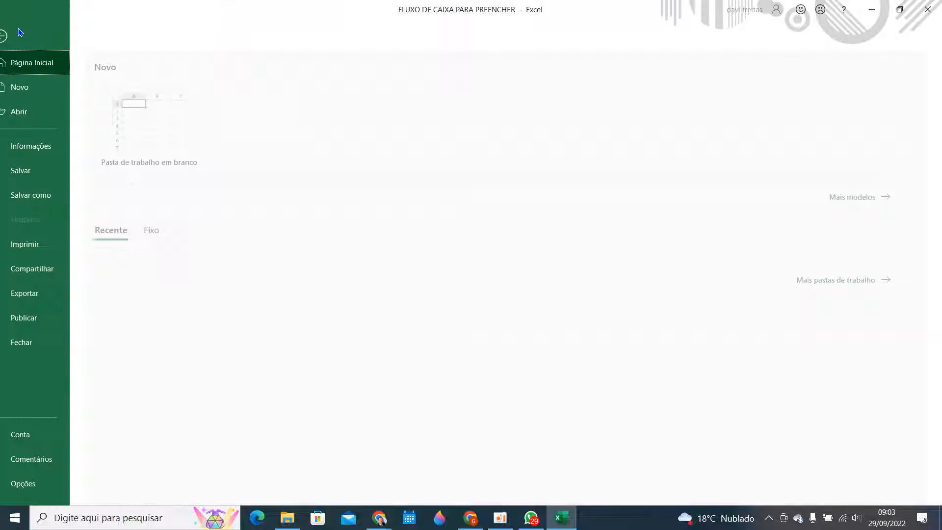
left_click(44, 195)
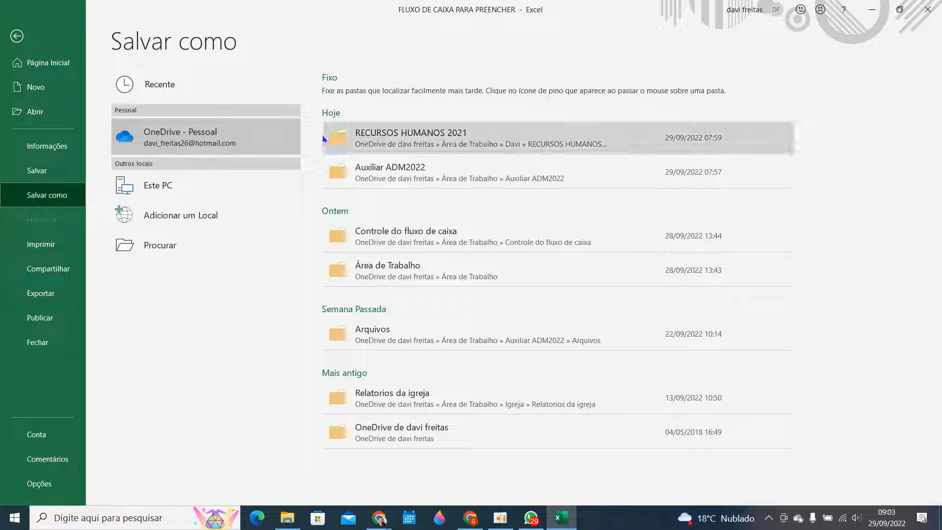
left_click(174, 186)
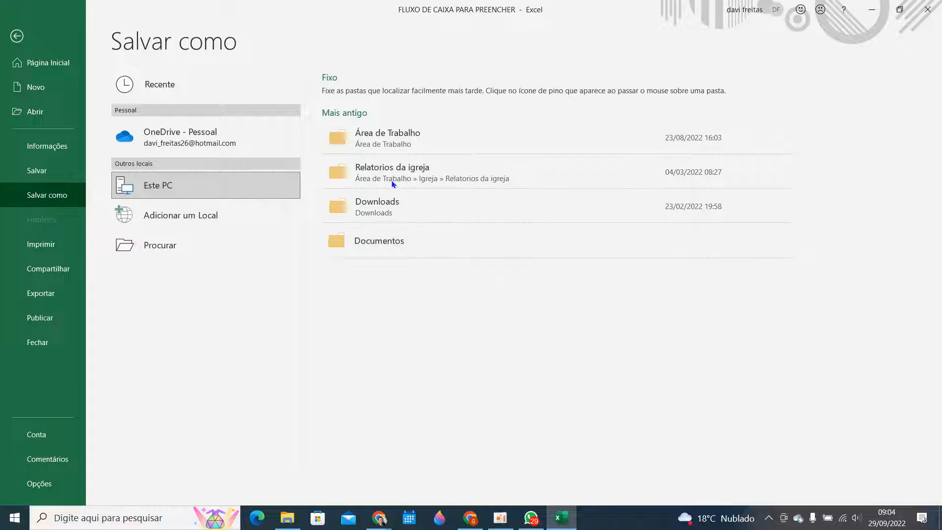
left_click(397, 135)
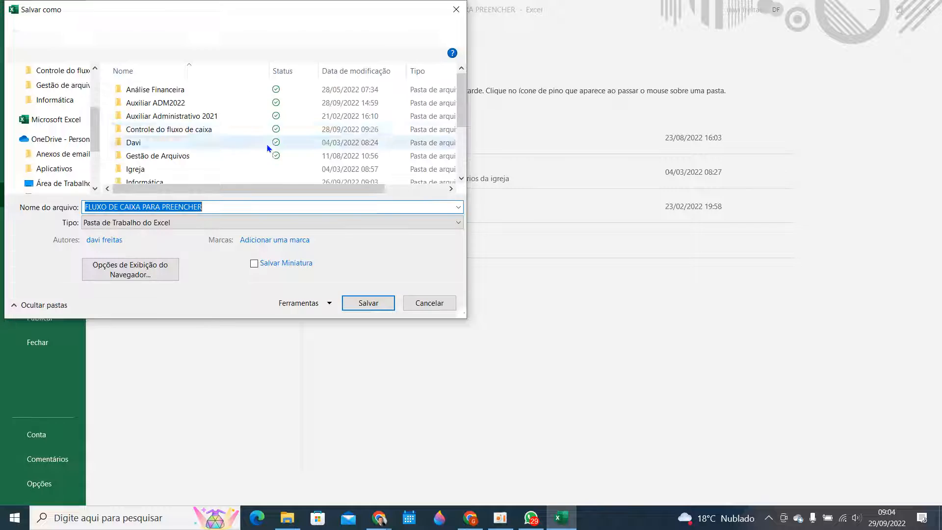
scroll(228, 134, "down", 2)
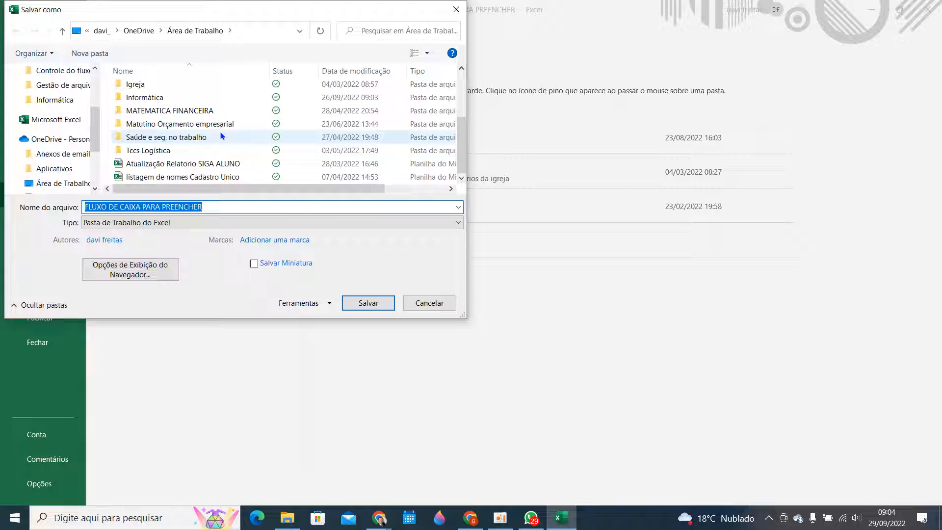
scroll(223, 136, "up", 2)
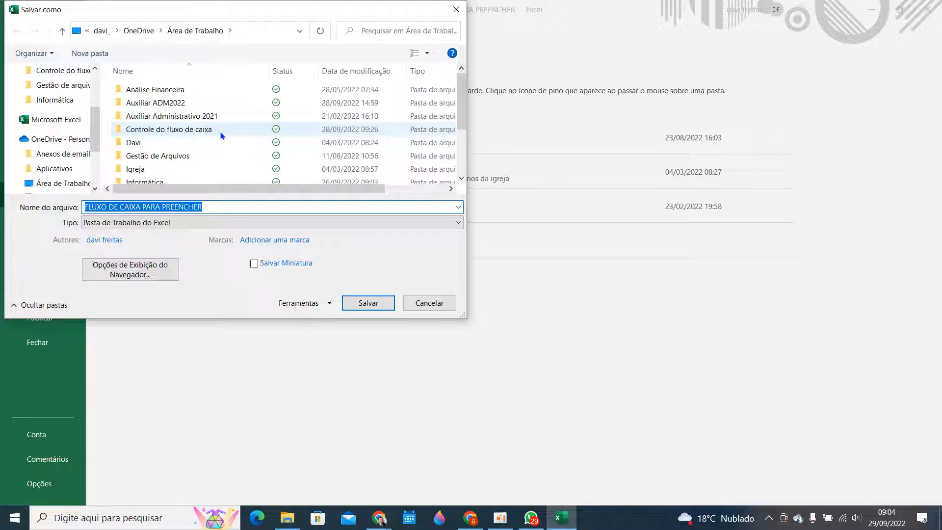
scroll(222, 135, "down", 2)
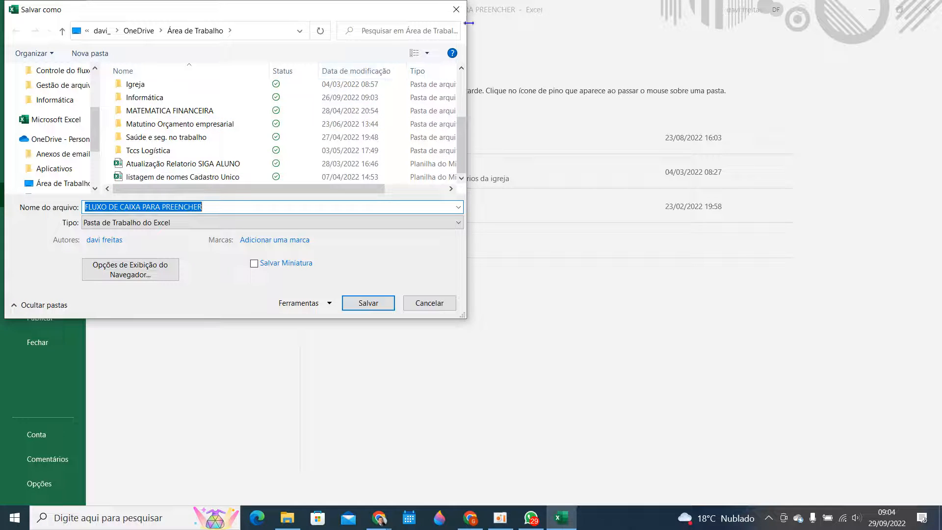
left_click(456, 11)
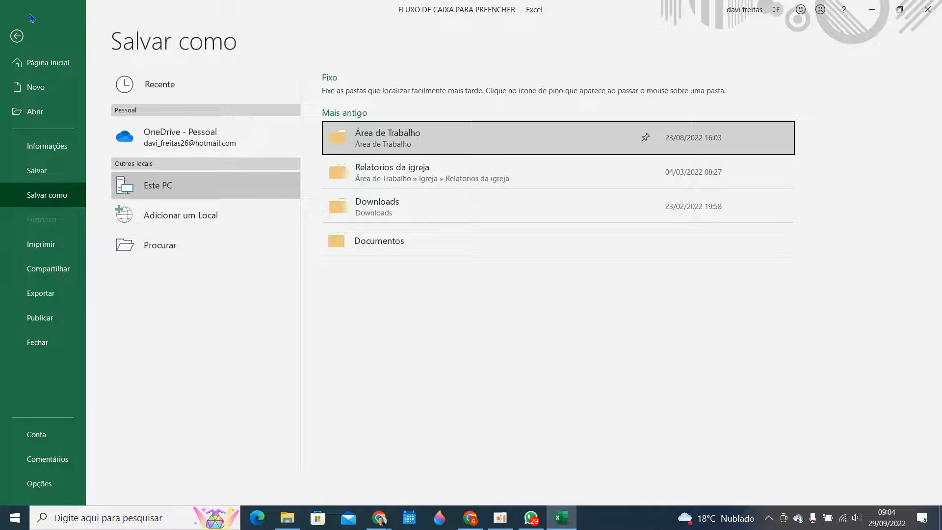
left_click(18, 38)
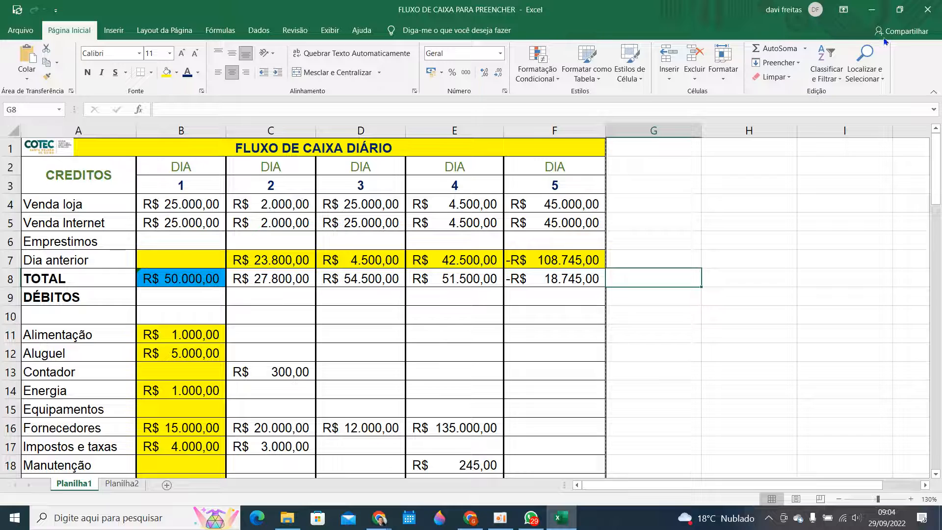
- Close the FLUXO DE CAIXA PARA PREENCHER workbook without saving the changes
left_click(928, 10)
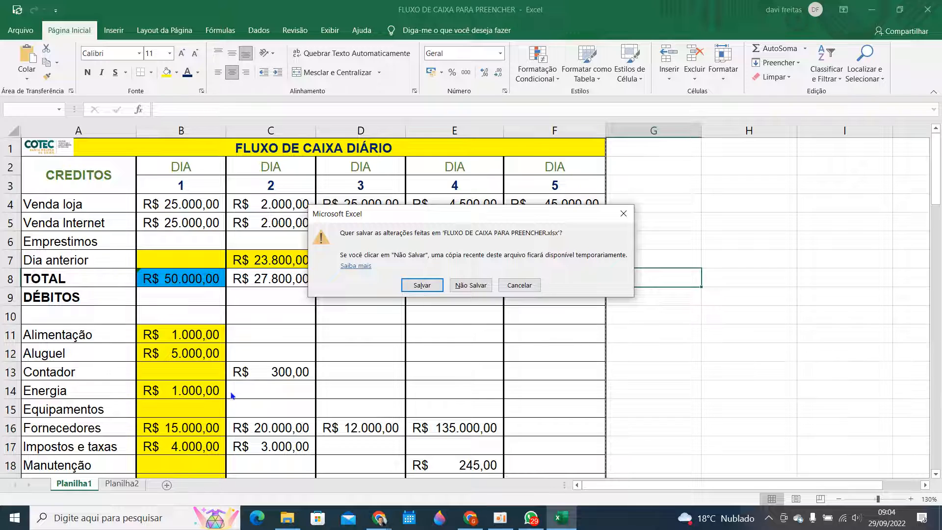
left_click(470, 286)
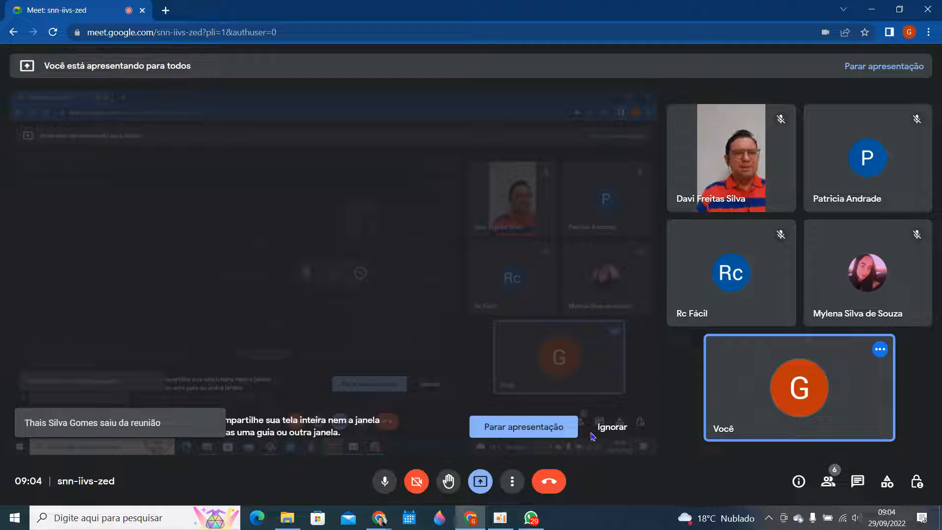
- Stop presenting the screen in Google Meet and bring up the oCam recorder window
left_click(516, 428)
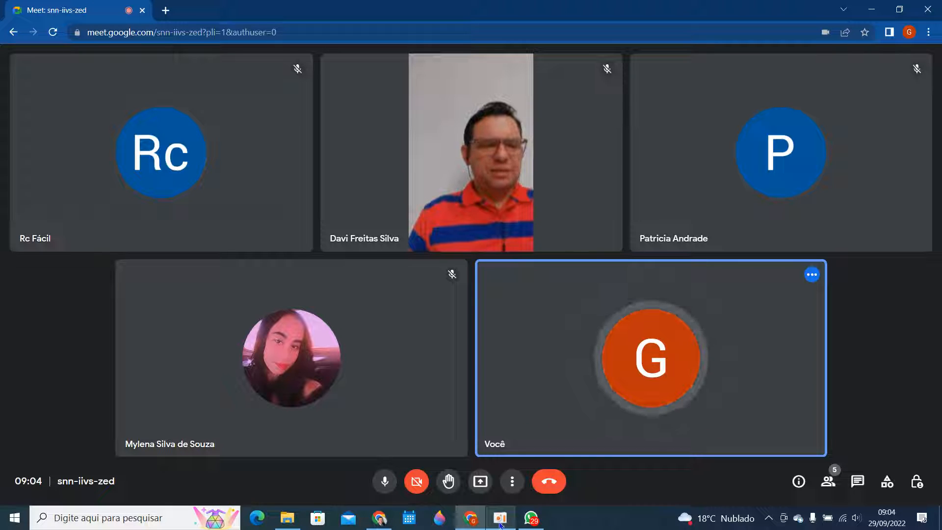
mouse_move(505, 526)
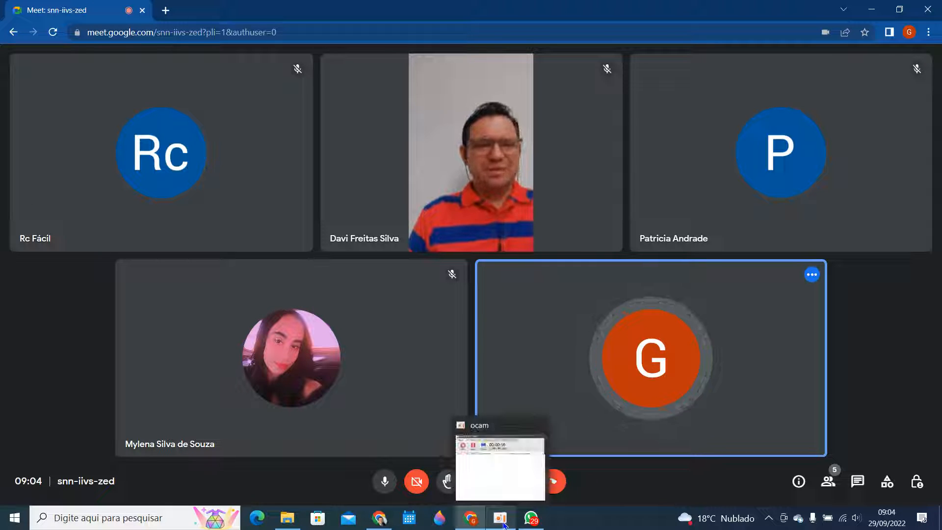
left_click(505, 525)
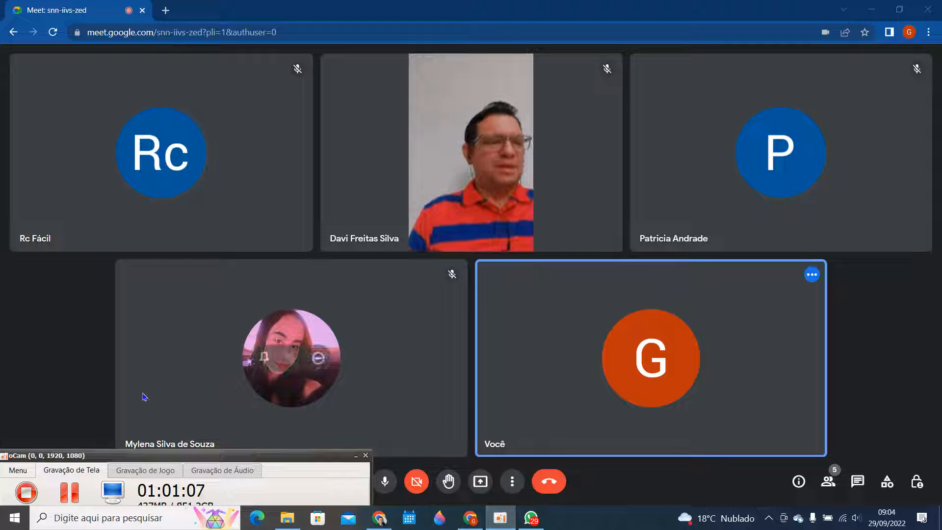